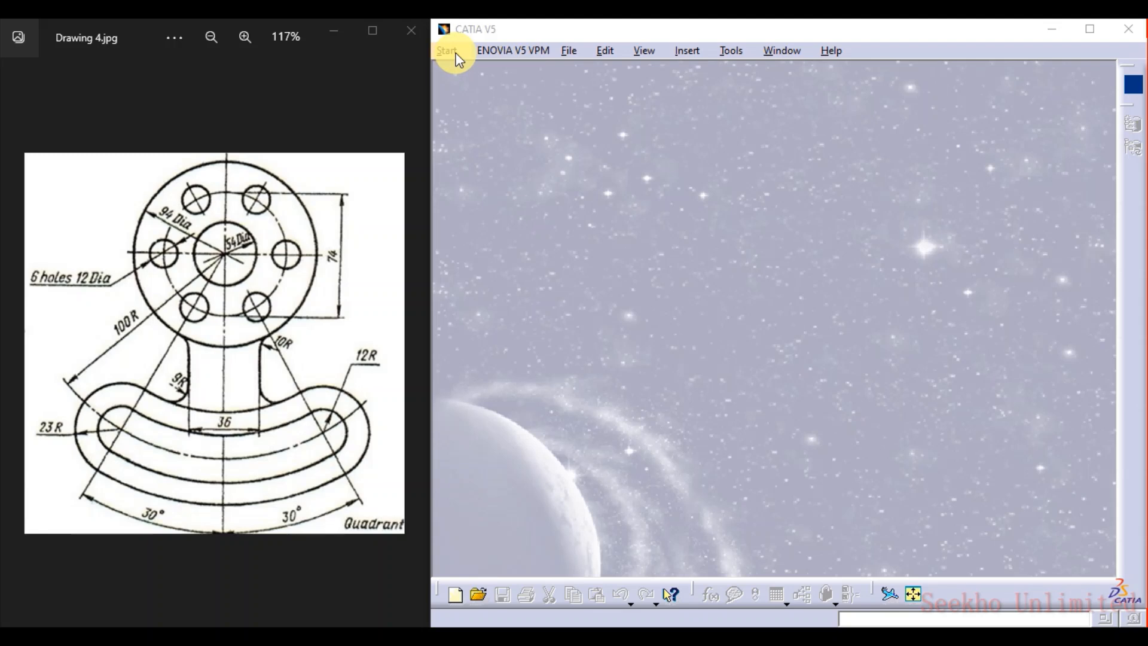
Create a new Part Design part named "firest part" with hybrid design enabled
{"action": "left_click", "coordinate": [457, 54]}
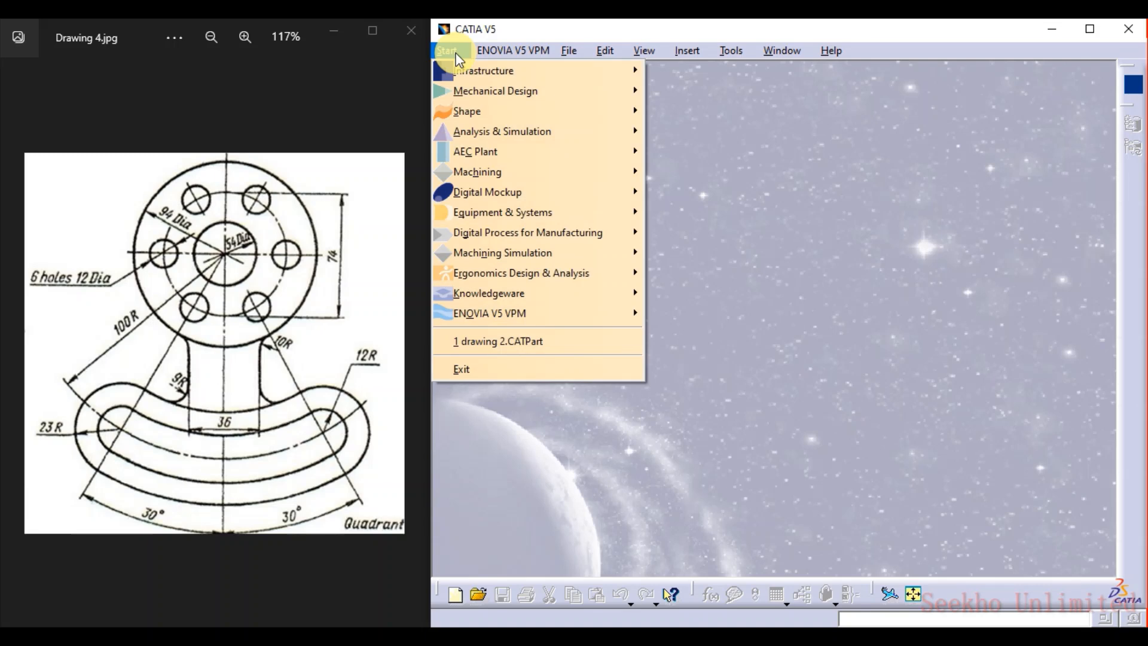
{"action": "mouse_move", "coordinate": [468, 90]}
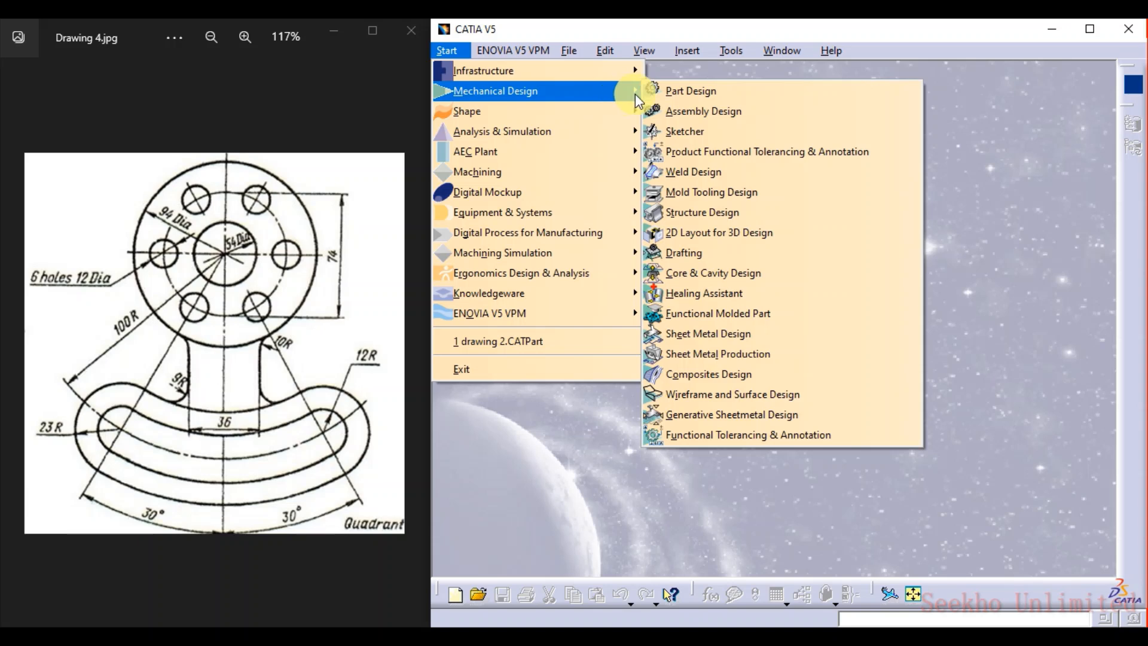
{"action": "left_click", "coordinate": [727, 94]}
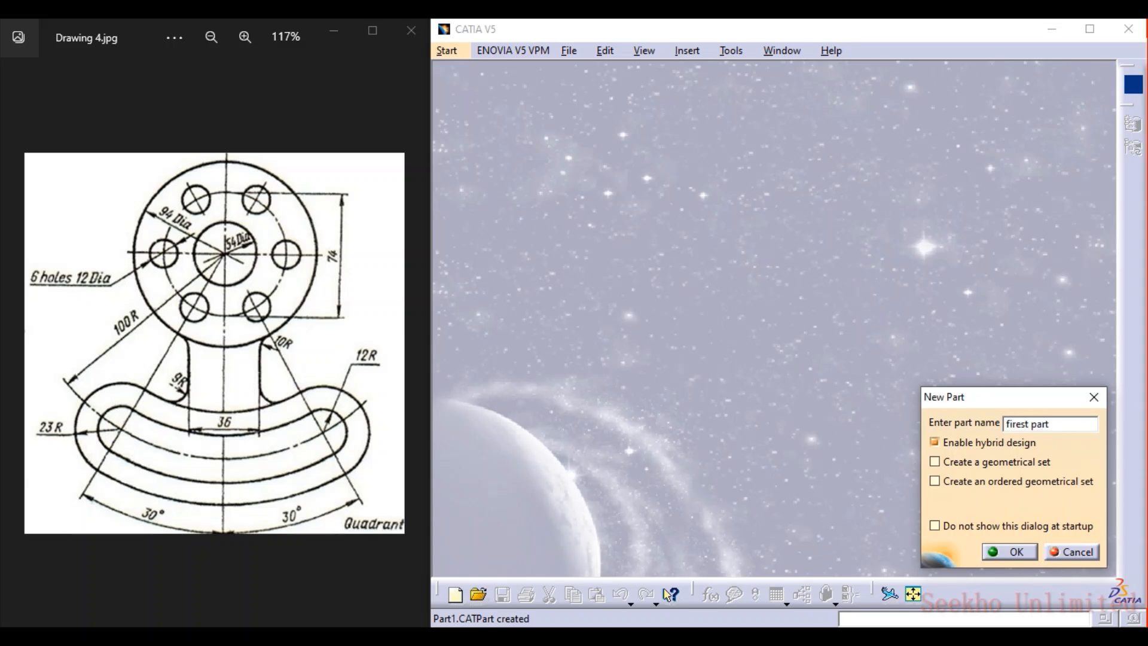
{"action": "key", "text": "Return"}
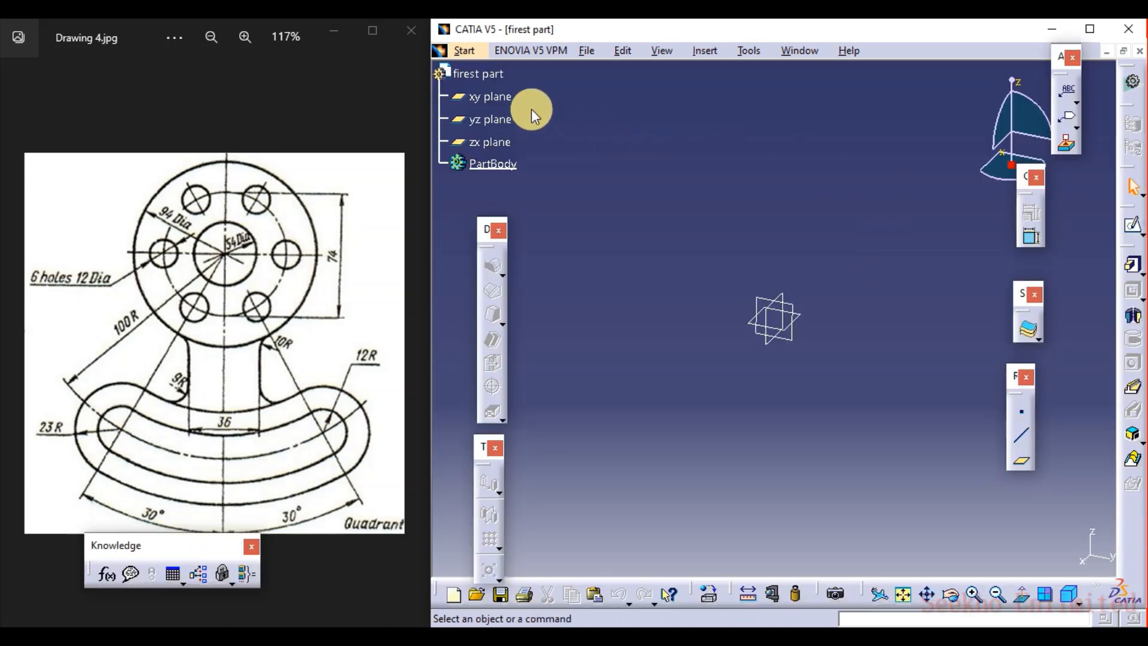
Open a new sketch on the xy plane
{"action": "left_click", "coordinate": [487, 97]}
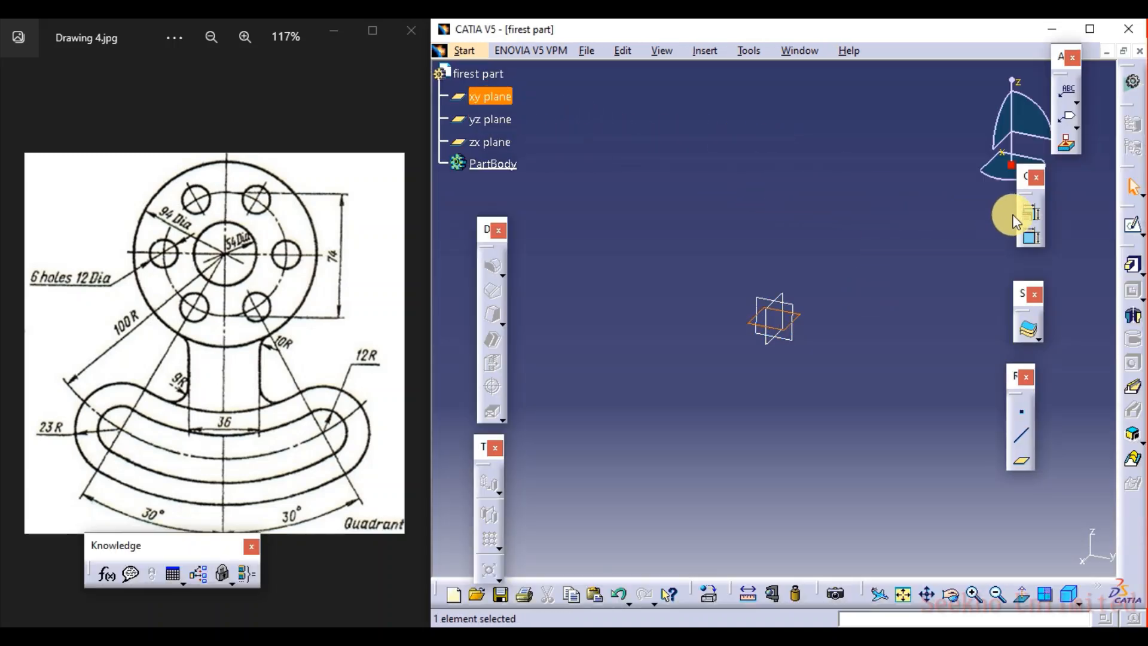
{"action": "left_click", "coordinate": [1130, 226]}
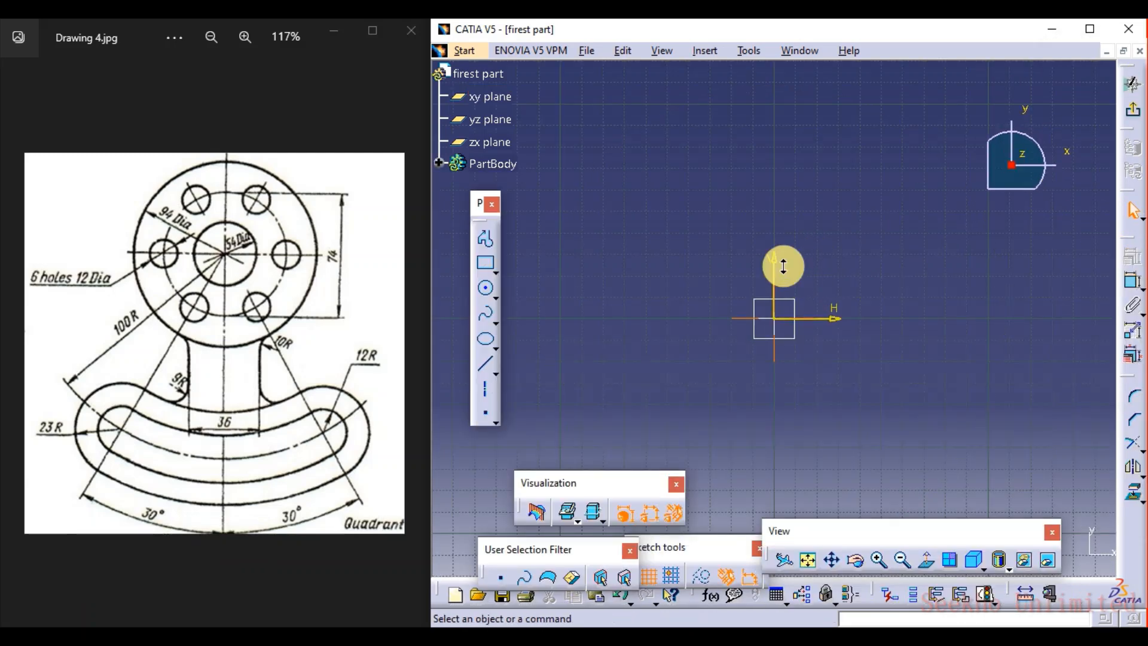
{"action": "middle_click", "coordinate": [776, 323]}
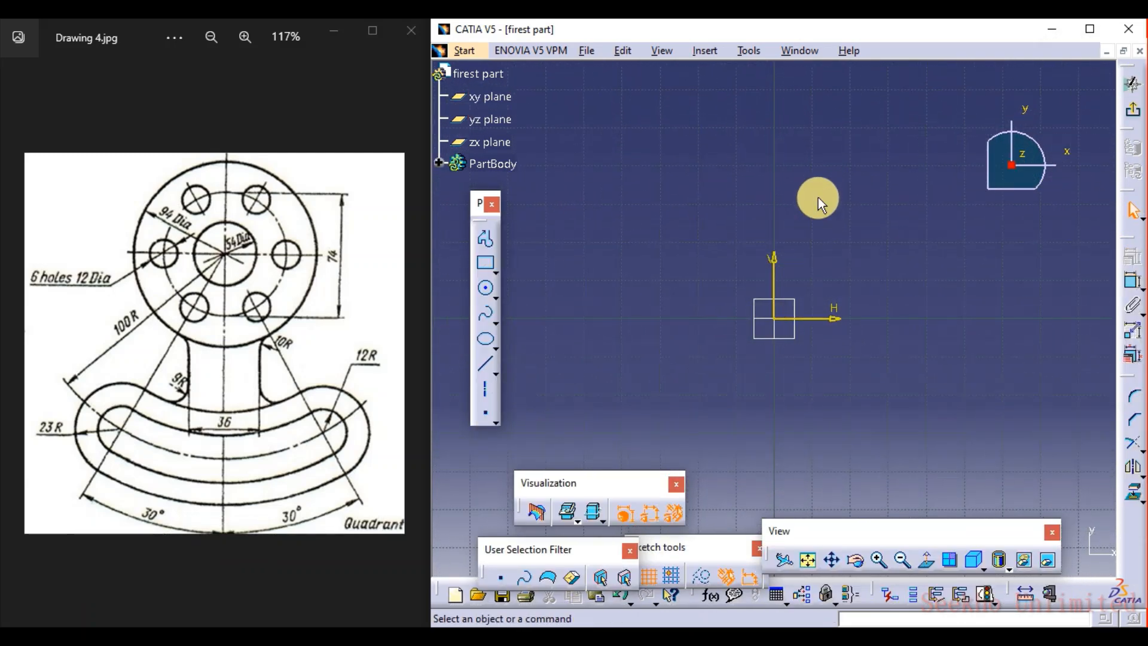
{"action": "middle_click_drag", "start_coordinate": [802, 281], "coordinate": [763, 263]}
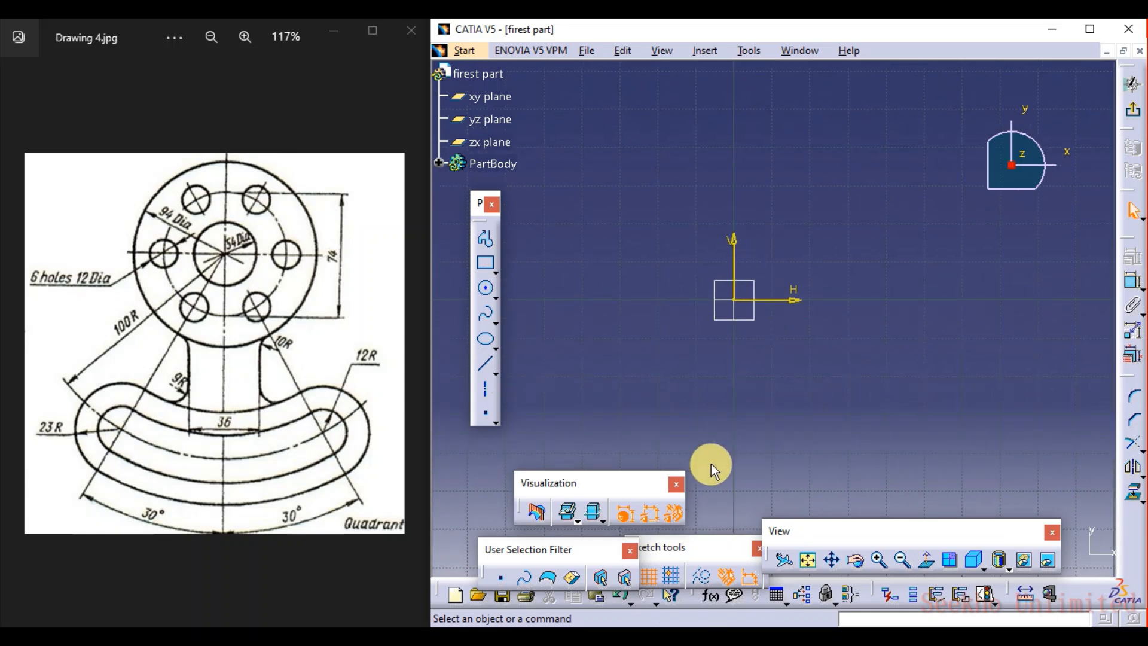
{"action": "left_click", "coordinate": [674, 575]}
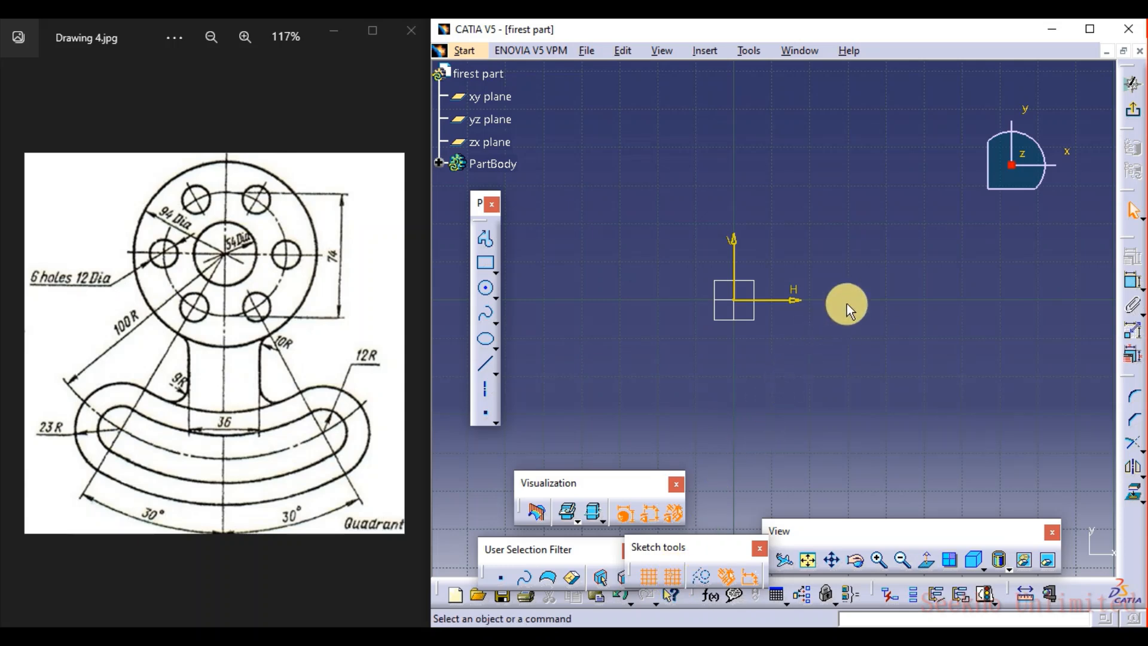
{"action": "left_click", "coordinate": [485, 413]}
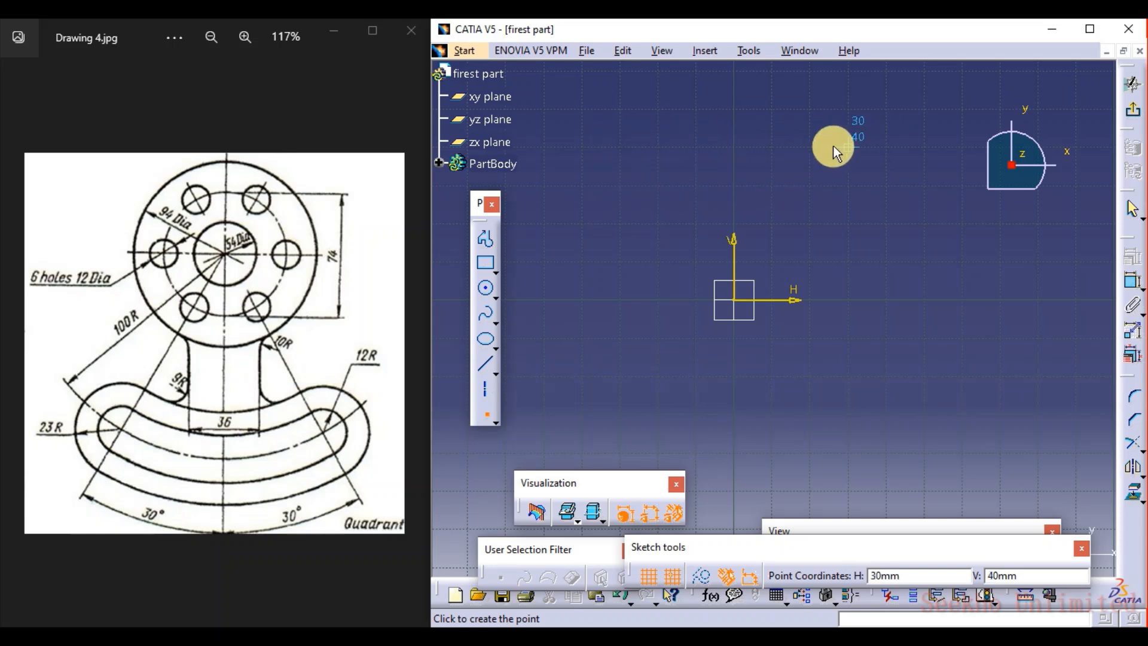
{"action": "left_click", "coordinate": [676, 578]}
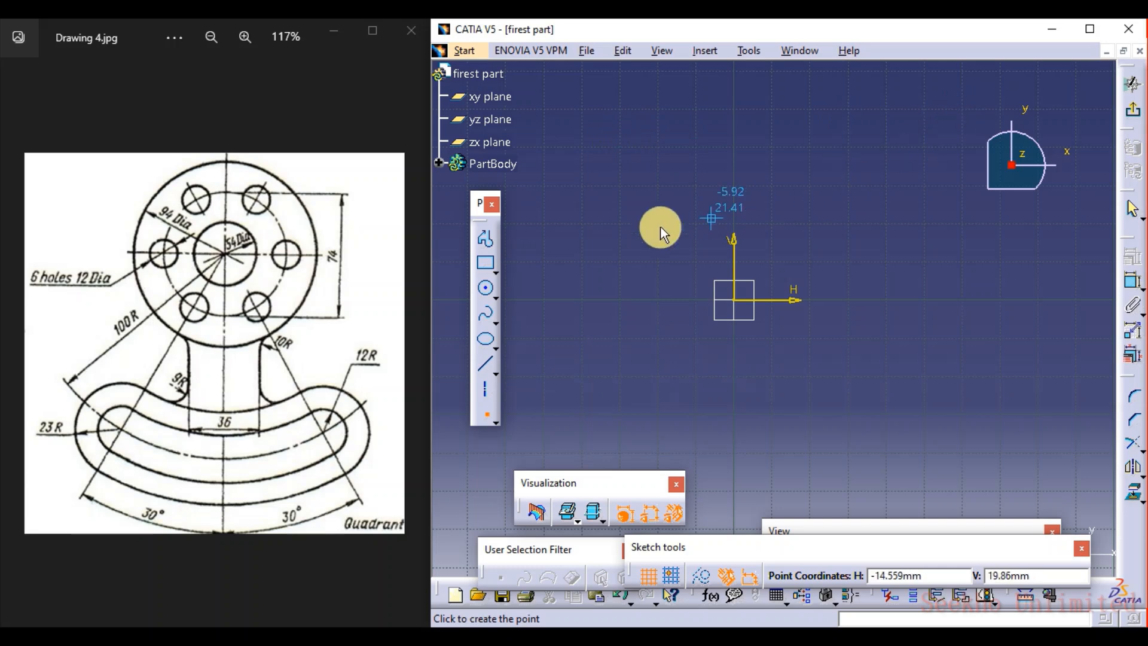
{"action": "key", "text": "Escape"}
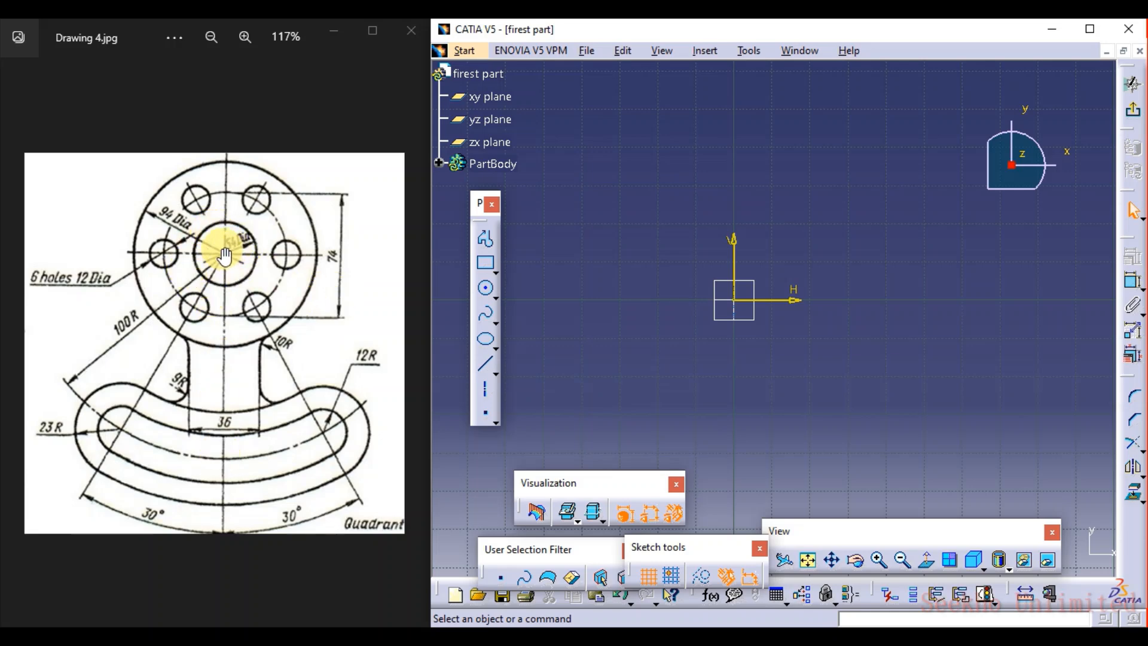
Sketch a circle centred on the origin and resize it to about 40 mm in diameter
{"action": "mouse_move", "coordinate": [725, 328]}
{"action": "middle_mouse_down"}
{"action": "mouse_move", "coordinate": [730, 254]}
{"action": "mouse_move", "coordinate": [751, 267]}
{"action": "middle_mouse_up"}
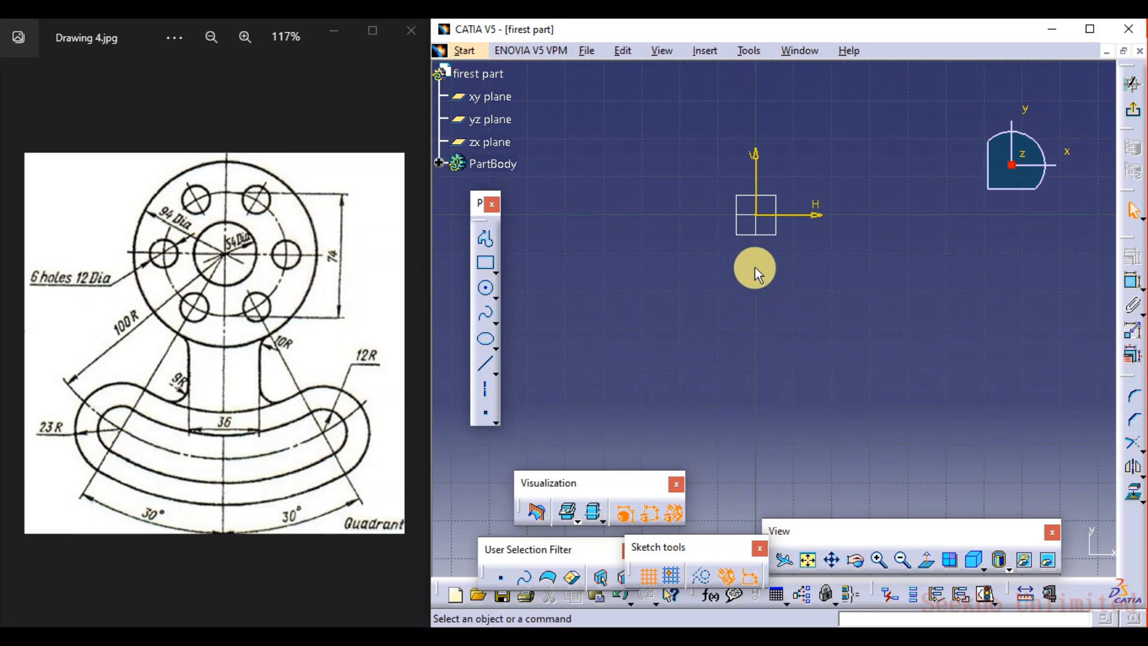
{"action": "left_click", "coordinate": [485, 288]}
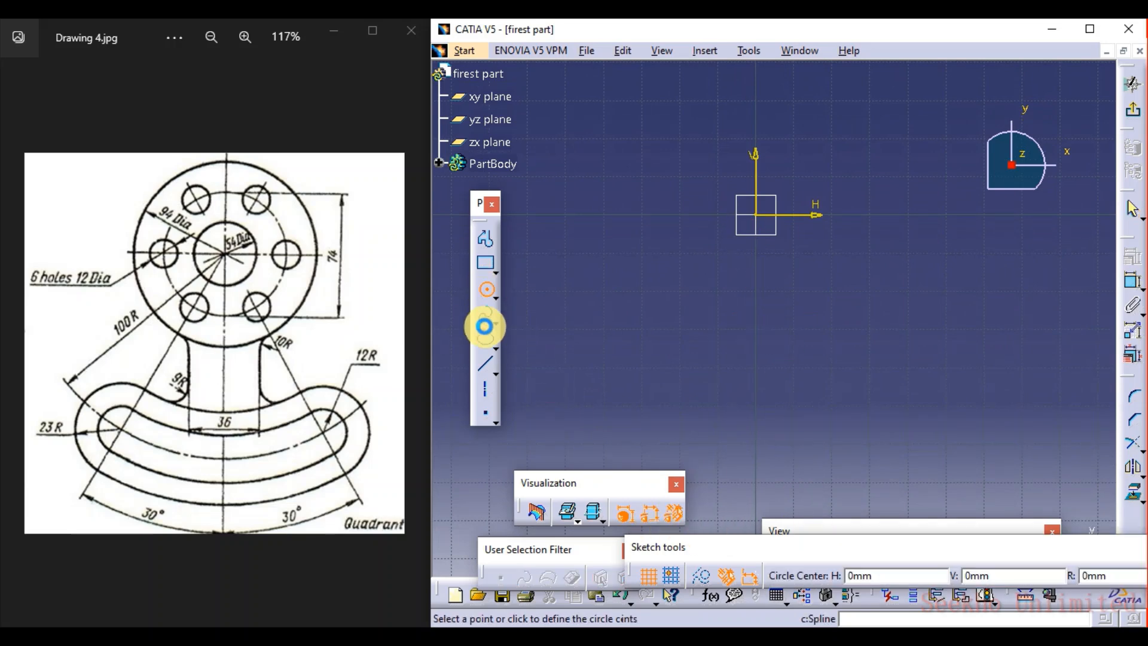
{"action": "left_click", "coordinate": [756, 215]}
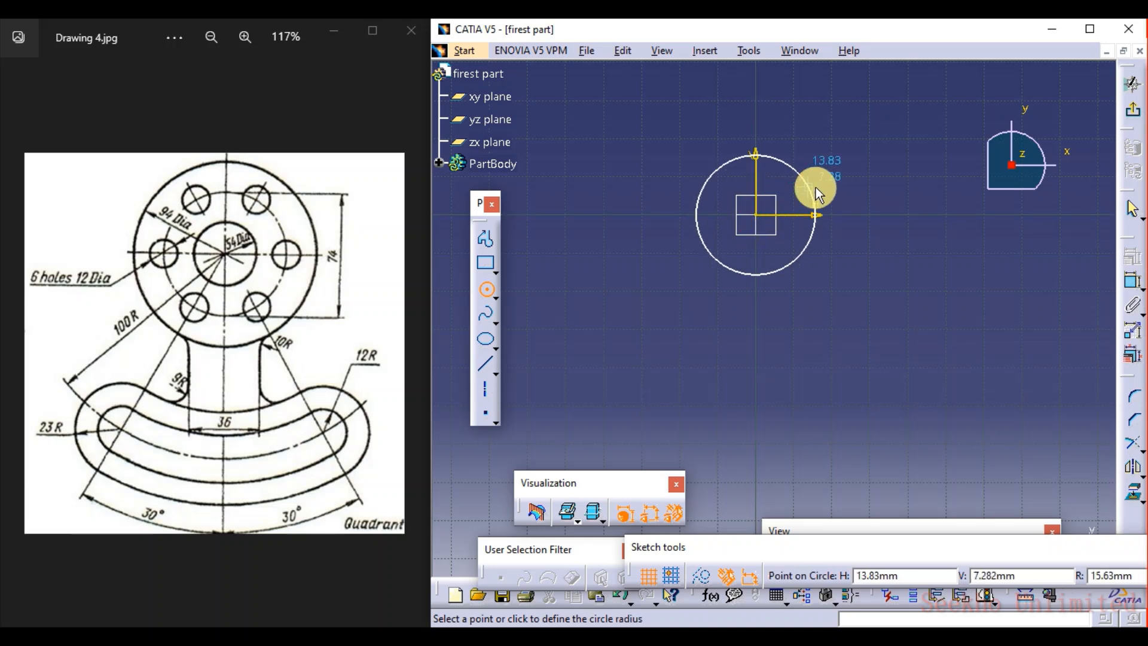
{"action": "left_click", "coordinate": [863, 164]}
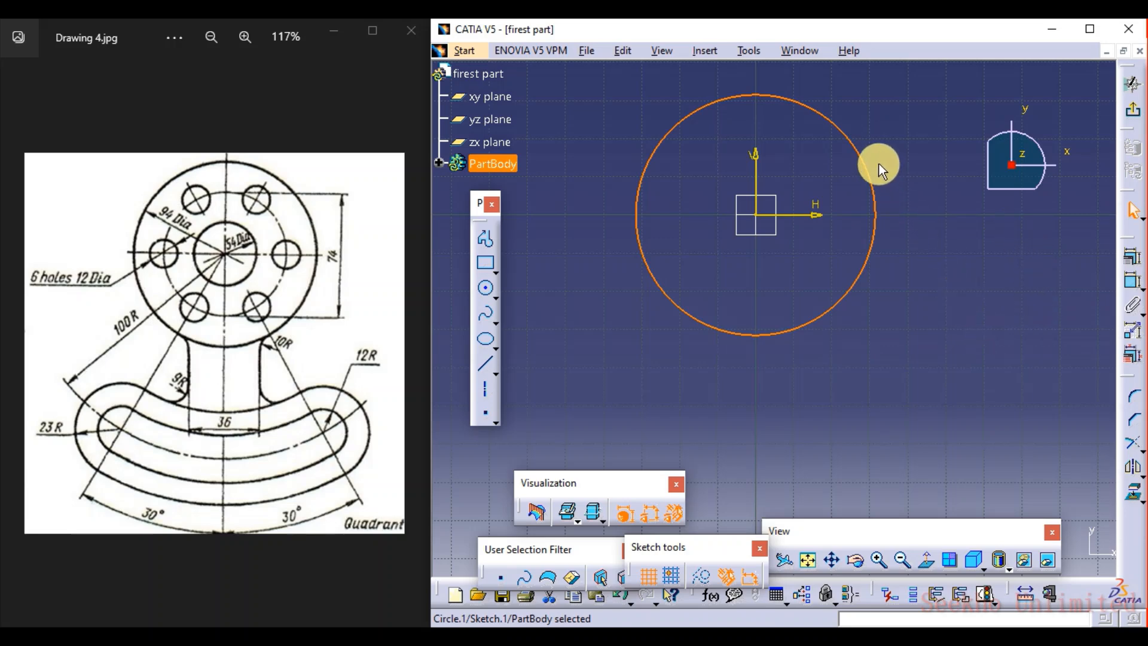
{"action": "left_click_drag", "start_coordinate": [838, 128], "coordinate": [821, 181]}
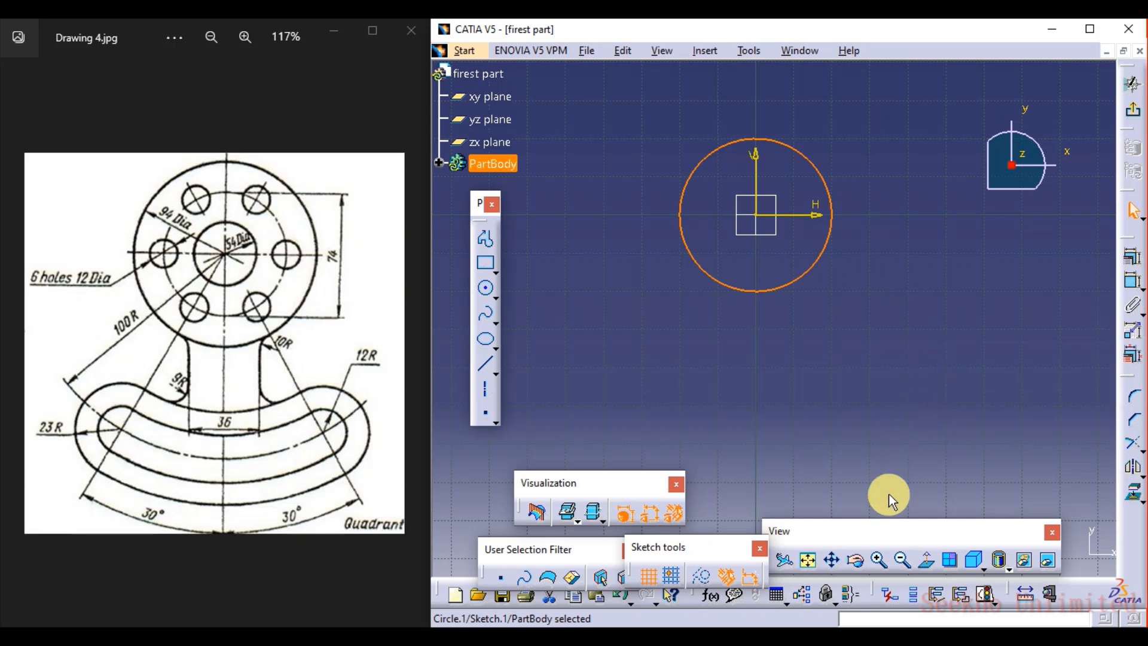
Sketch a larger concentric circle about 67 mm in diameter, centred on the origin
{"action": "left_click", "coordinate": [485, 288]}
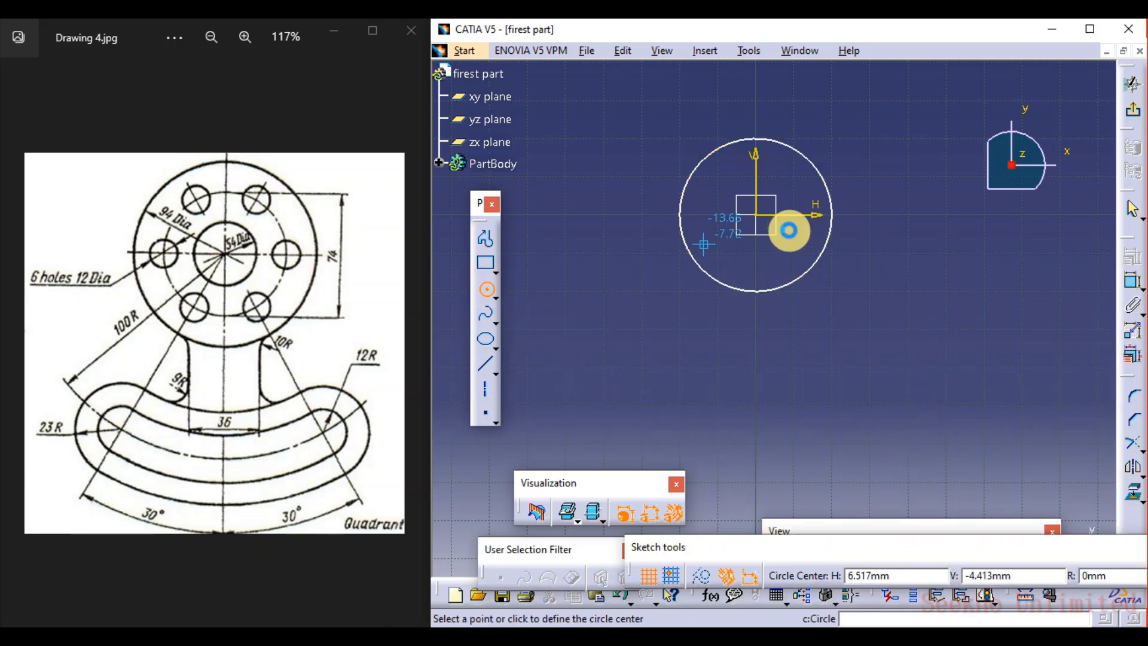
{"action": "left_click", "coordinate": [755, 214]}
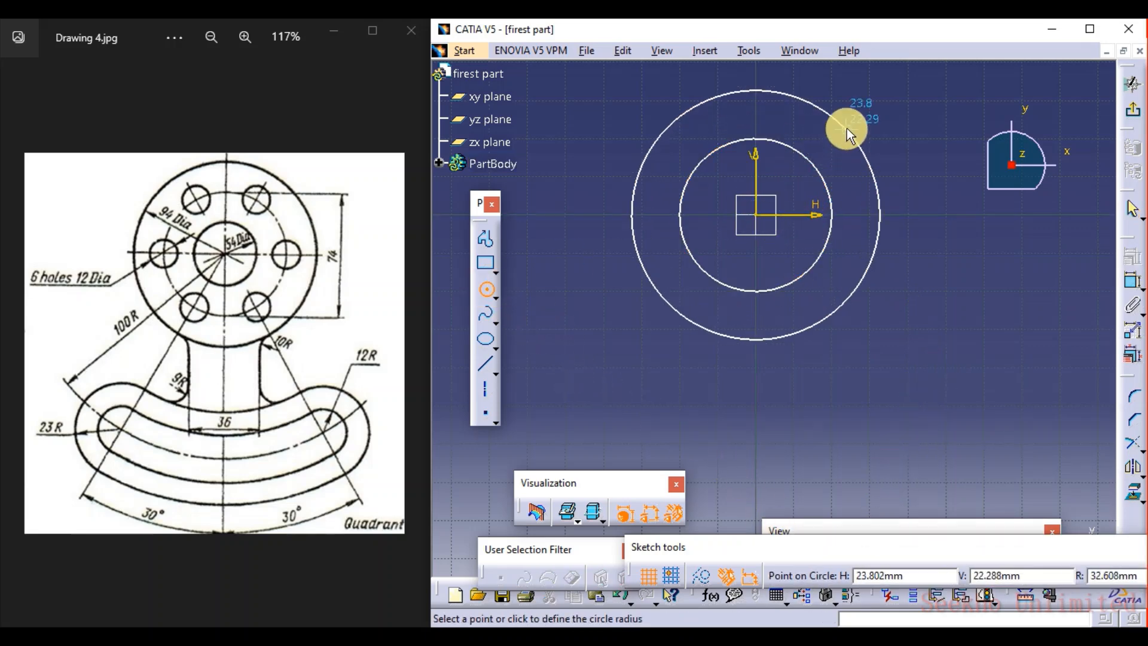
{"action": "left_click", "coordinate": [849, 123]}
{"action": "left_click", "coordinate": [923, 235]}
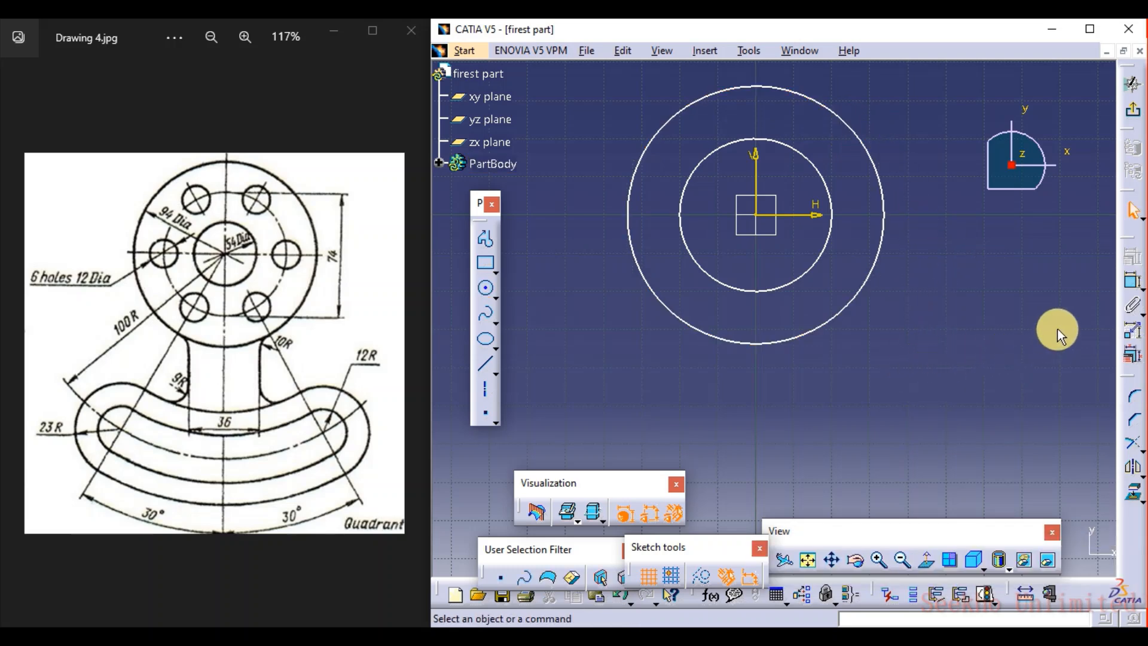
Dimension the inner circle and set its diameter to 54 mm
{"action": "left_click", "coordinate": [1132, 280]}
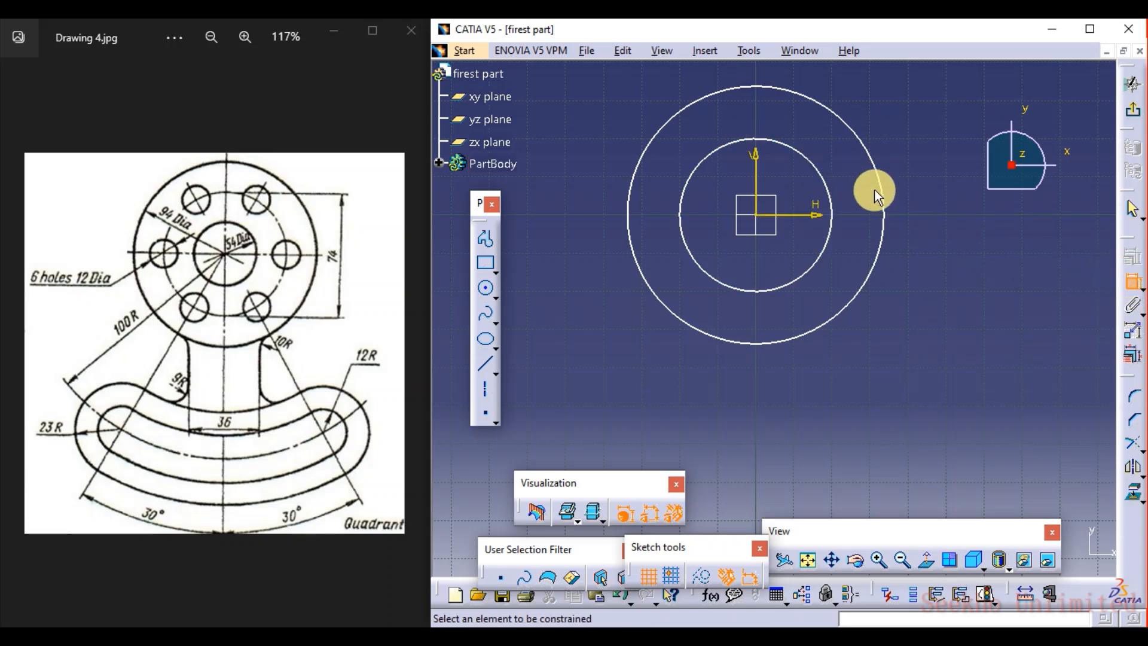
{"action": "left_click", "coordinate": [825, 179]}
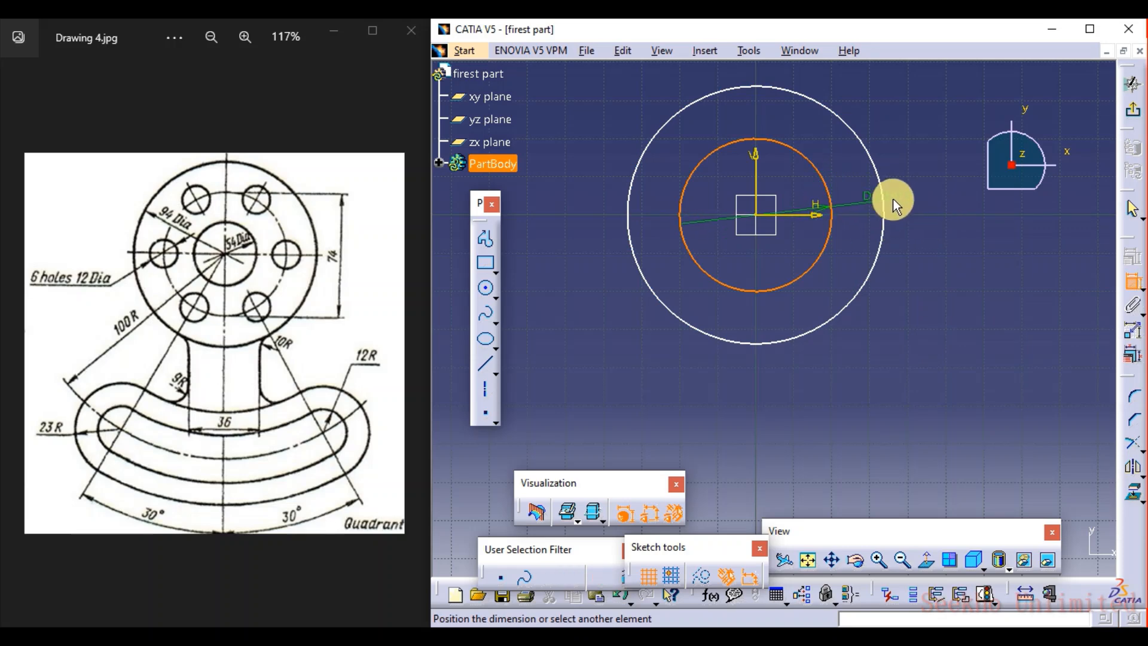
{"action": "left_click", "coordinate": [915, 200]}
{"action": "double_click", "coordinate": [923, 198]}
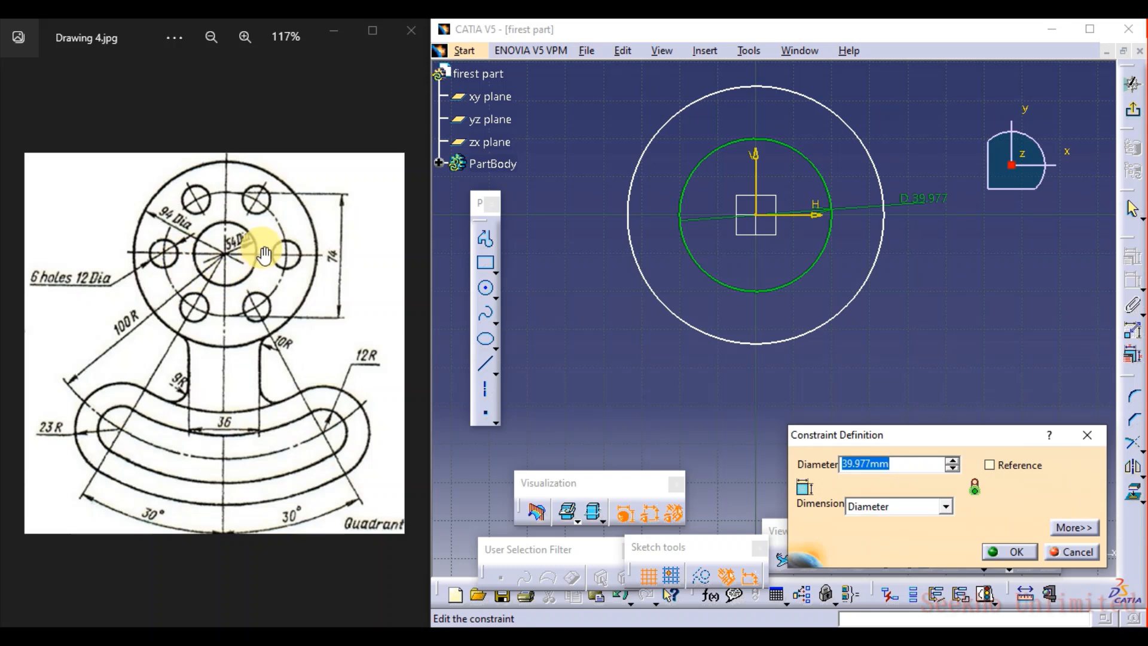
{"action": "type", "text": "54"}
{"action": "key", "text": "Return"}
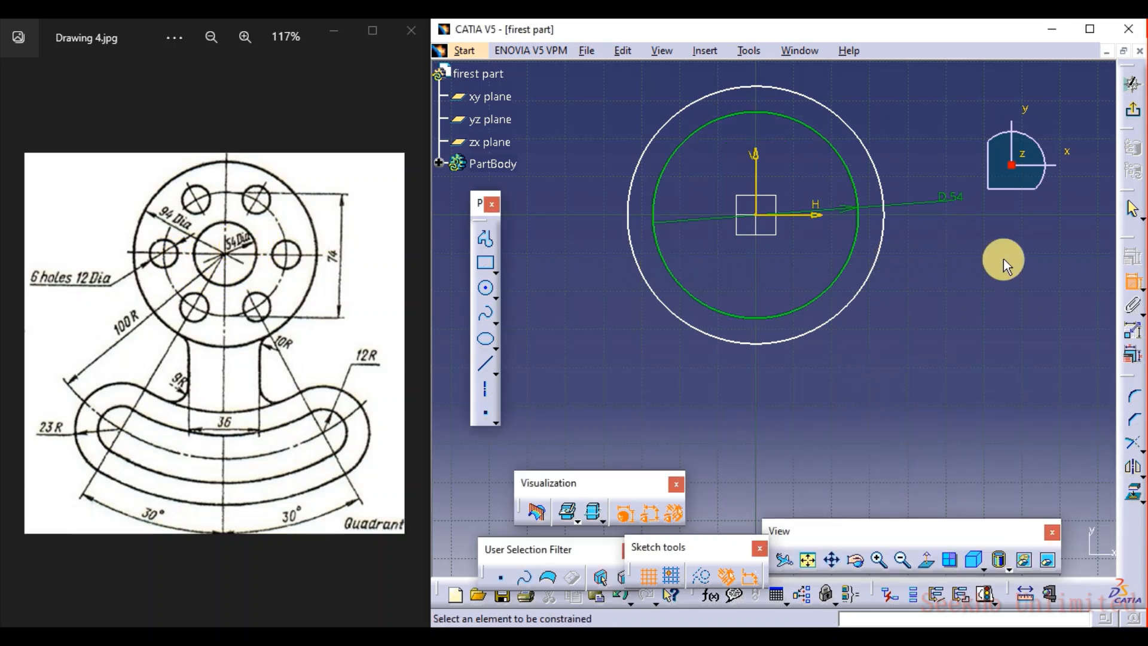
Dimension the outer circle and set its diameter to 94 mm
{"action": "left_click", "coordinate": [877, 172]}
{"action": "key", "text": "Escape"}
{"action": "left_click", "coordinate": [866, 149]}
{"action": "left_click", "coordinate": [909, 144]}
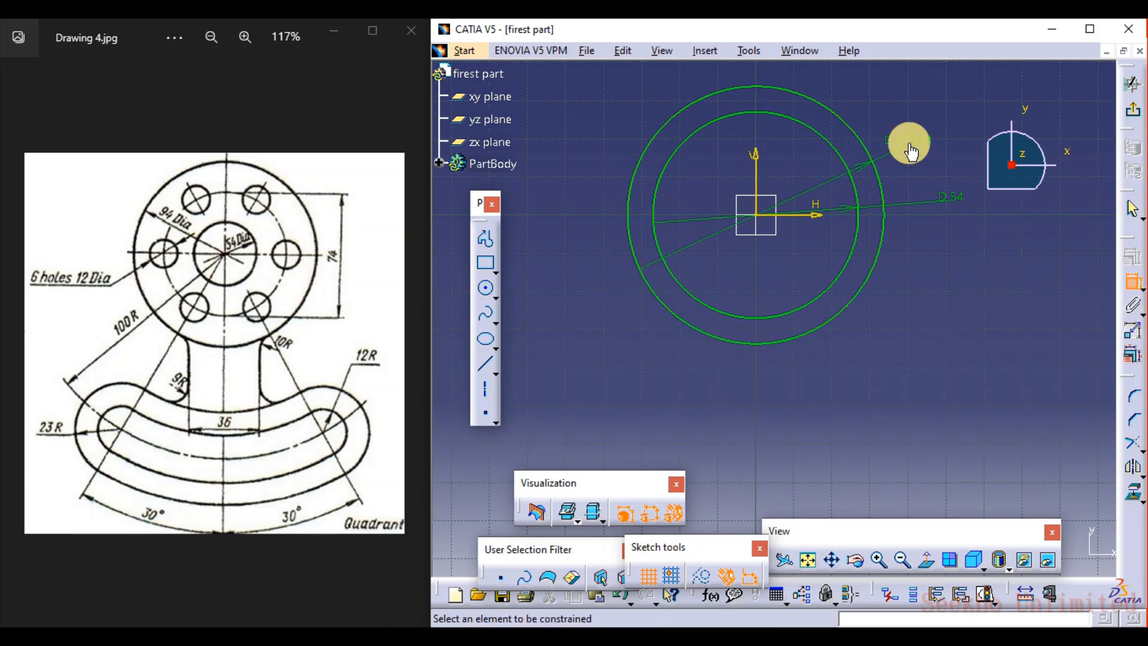
{"action": "double_click", "coordinate": [909, 143]}
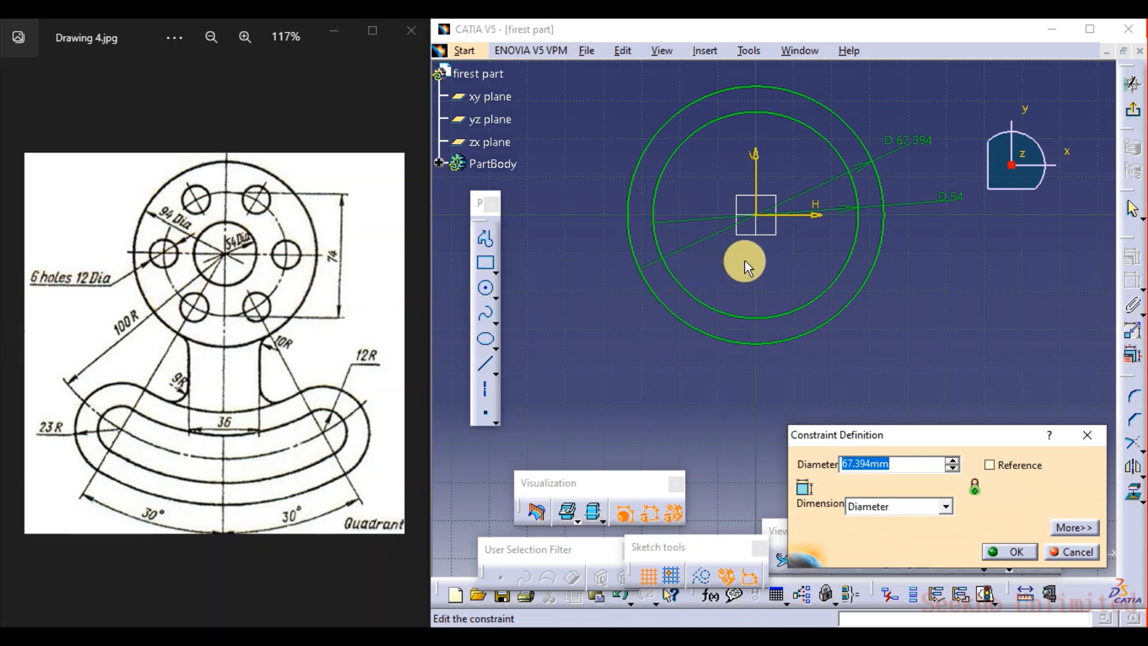
{"action": "type", "text": "94"}
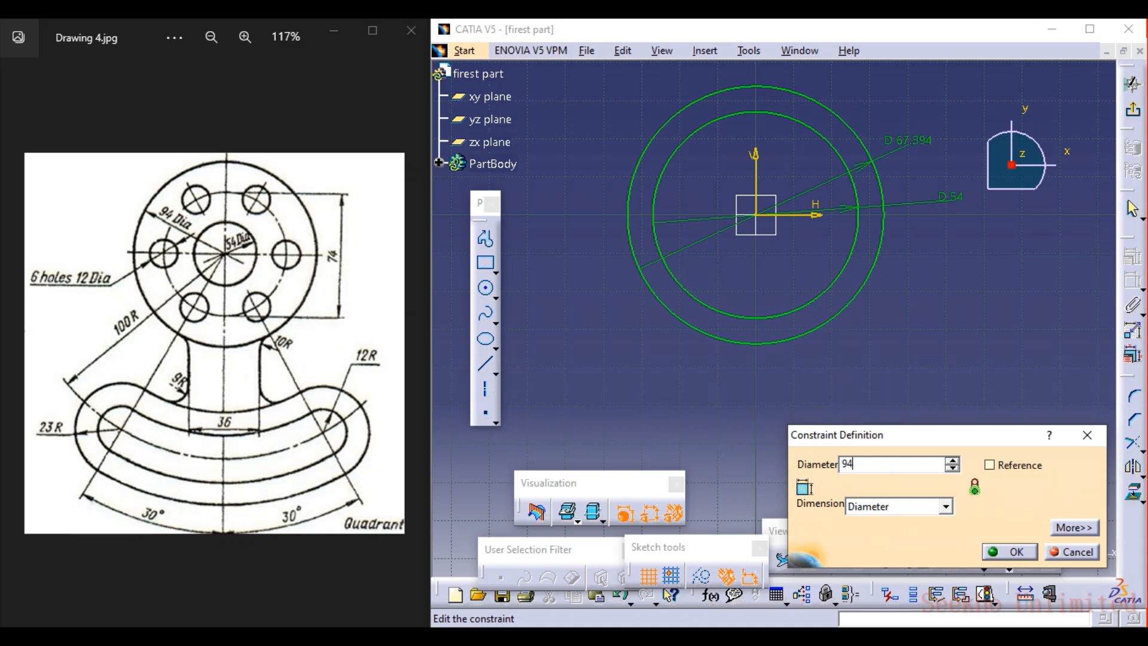
{"action": "key", "text": "Return"}
Sketch a third circle about 77 mm in diameter, centred on the origin between the 54 mm and 94 mm circles
{"action": "middle_click_drag", "start_coordinate": [796, 230], "coordinate": [796, 230]}
{"action": "middle_click_drag", "start_coordinate": [739, 292], "coordinate": [801, 215]}
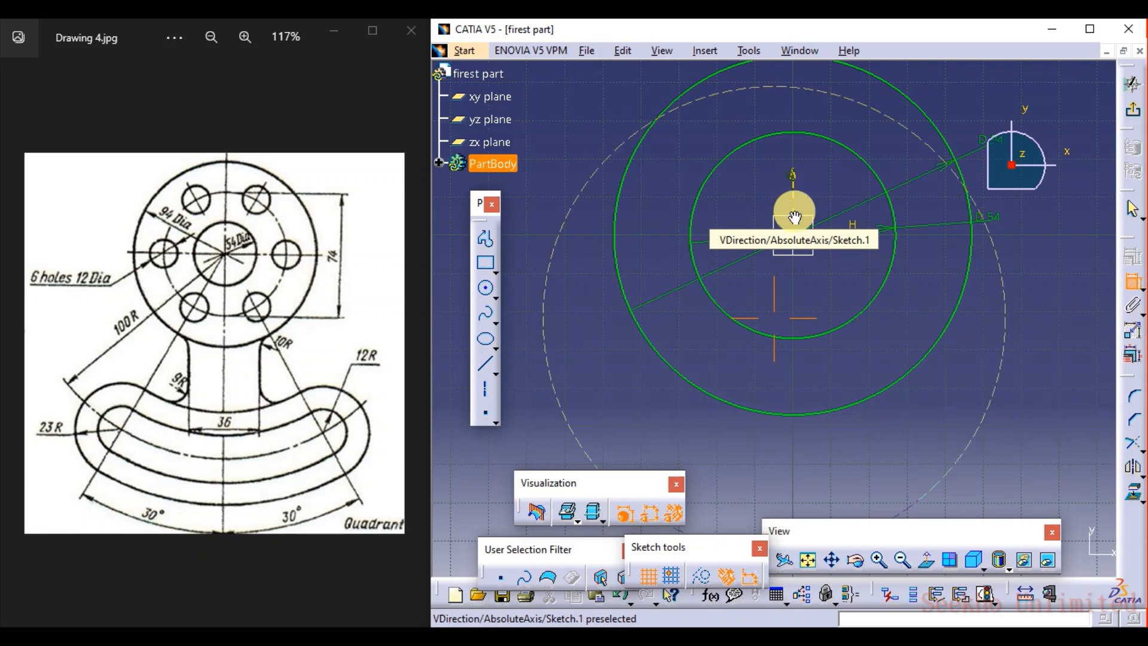
{"action": "mouse_move", "coordinate": [794, 211]}
{"action": "middle_mouse_down"}
{"action": "mouse_move", "coordinate": [784, 307]}
{"action": "mouse_move", "coordinate": [782, 235]}
{"action": "middle_mouse_up"}
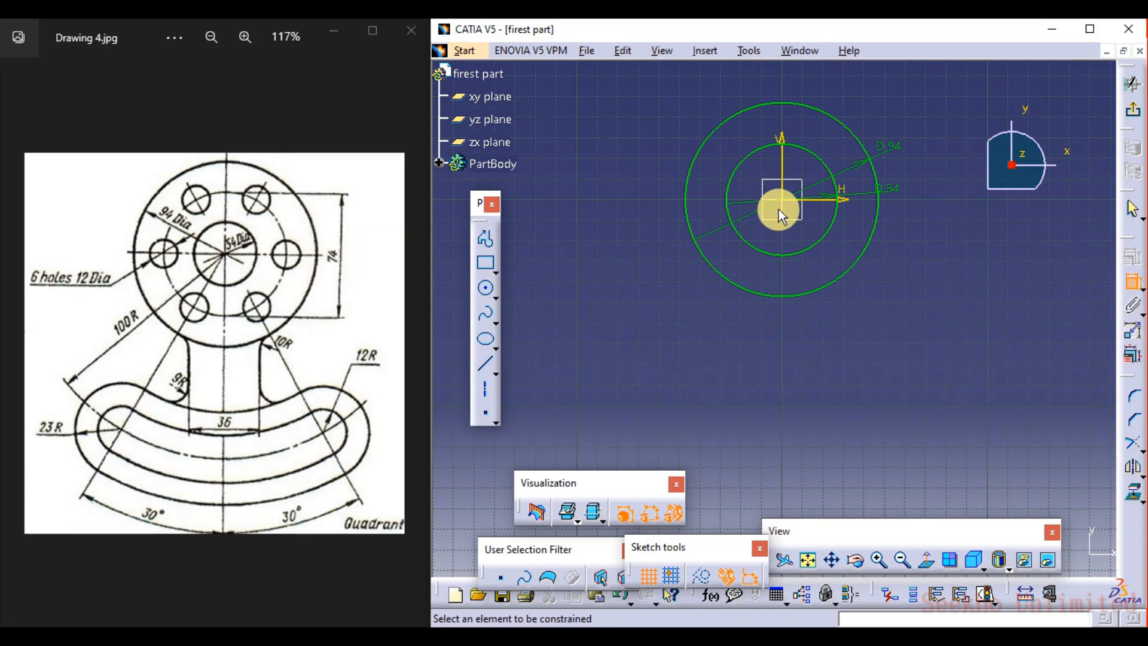
{"action": "mouse_move", "coordinate": [780, 231]}
{"action": "middle_mouse_down"}
{"action": "mouse_move", "coordinate": [789, 214]}
{"action": "mouse_move", "coordinate": [750, 223]}
{"action": "middle_mouse_up"}
{"action": "mouse_move", "coordinate": [801, 256]}
{"action": "middle_mouse_down"}
{"action": "mouse_move", "coordinate": [793, 358]}
{"action": "mouse_move", "coordinate": [800, 282]}
{"action": "middle_mouse_up"}
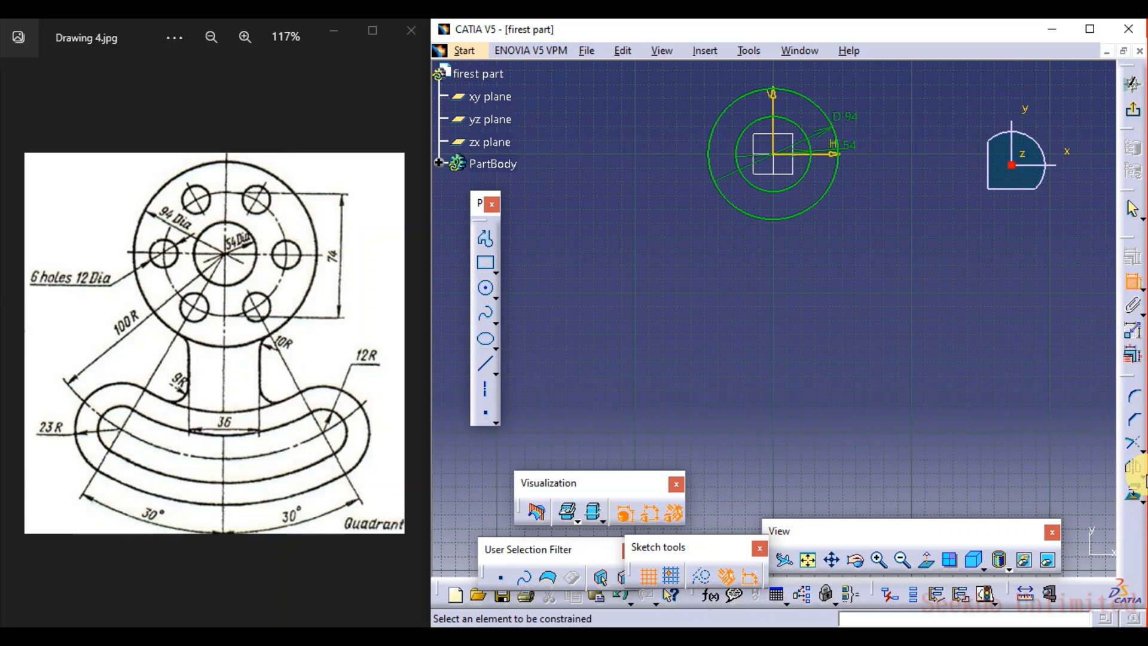
{"action": "left_click", "coordinate": [1140, 476]}
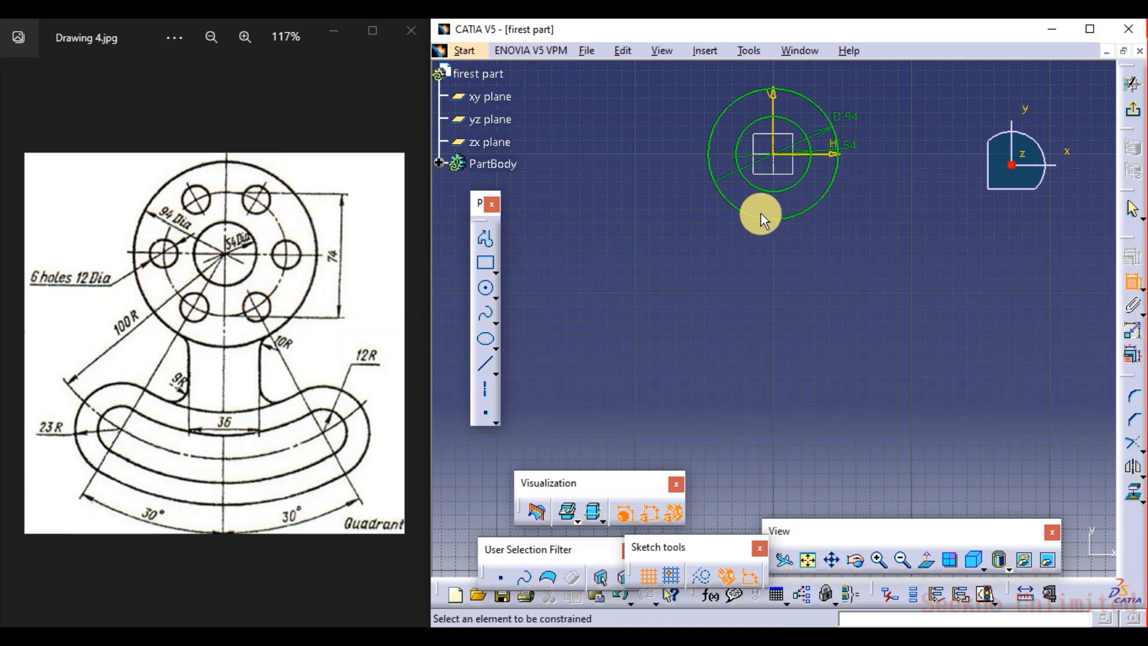
{"action": "left_click", "coordinate": [487, 292]}
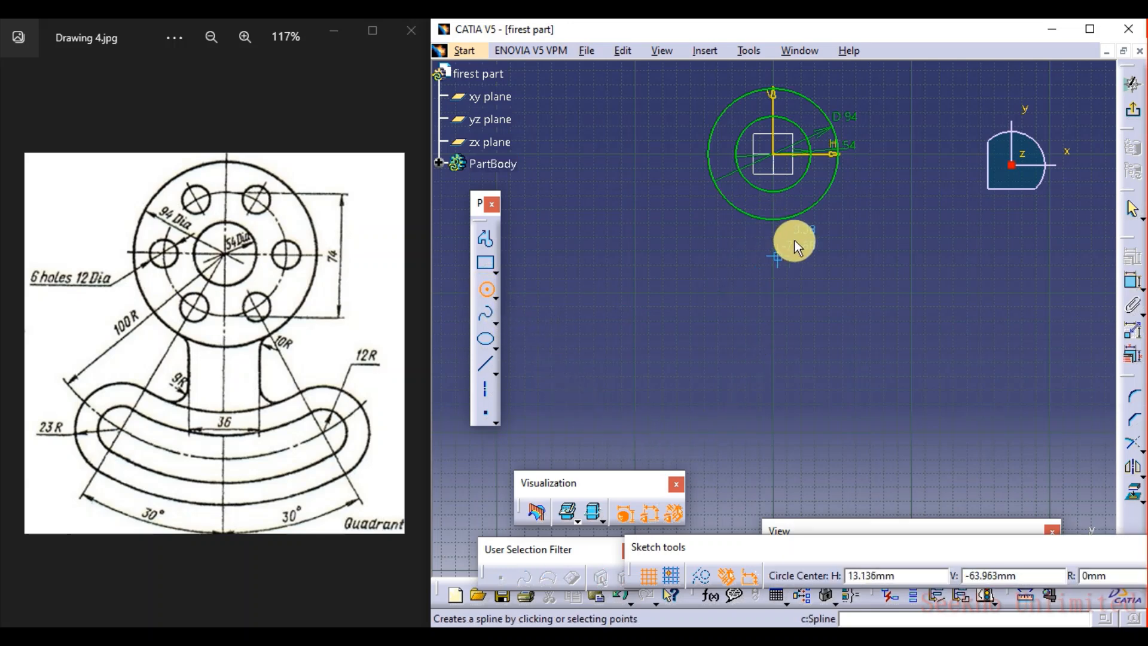
{"action": "left_click", "coordinate": [774, 154]}
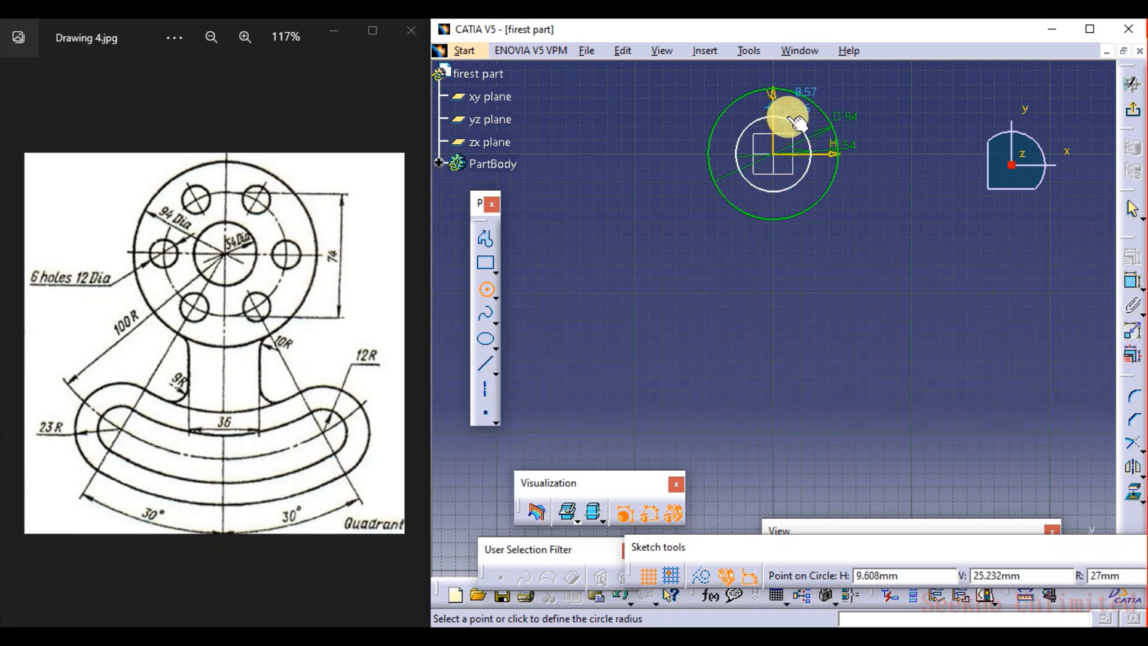
{"action": "left_click", "coordinate": [793, 105]}
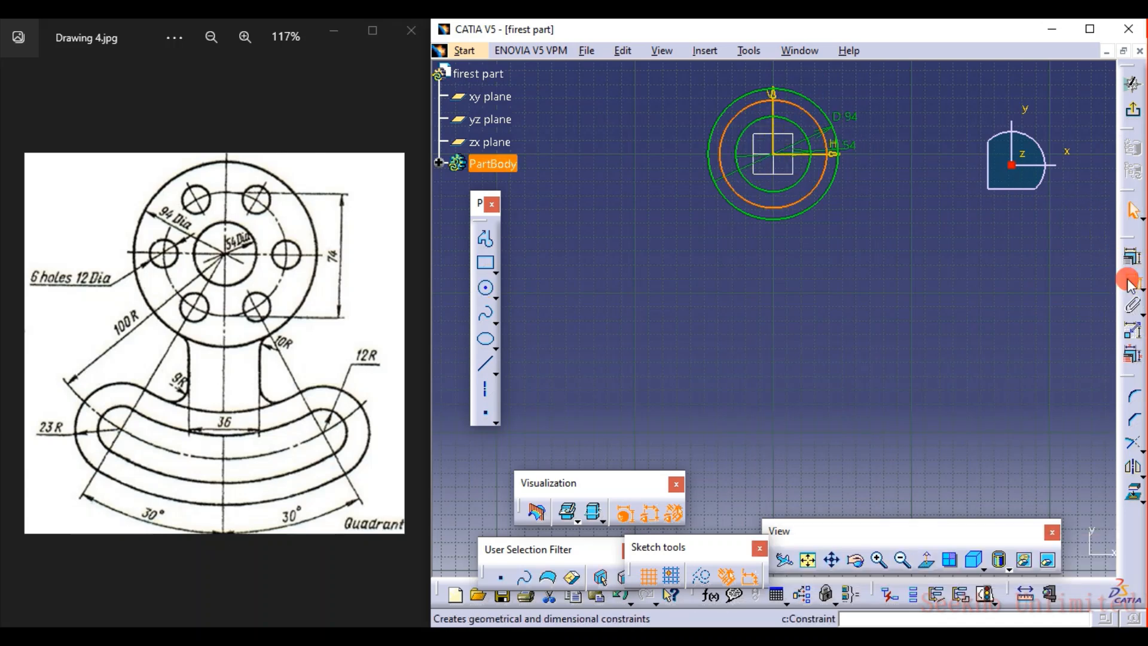
Dimension the middle concentric circle and set its diameter to 74 mm
{"action": "left_click", "coordinate": [697, 141]}
{"action": "double_click", "coordinate": [698, 142]}
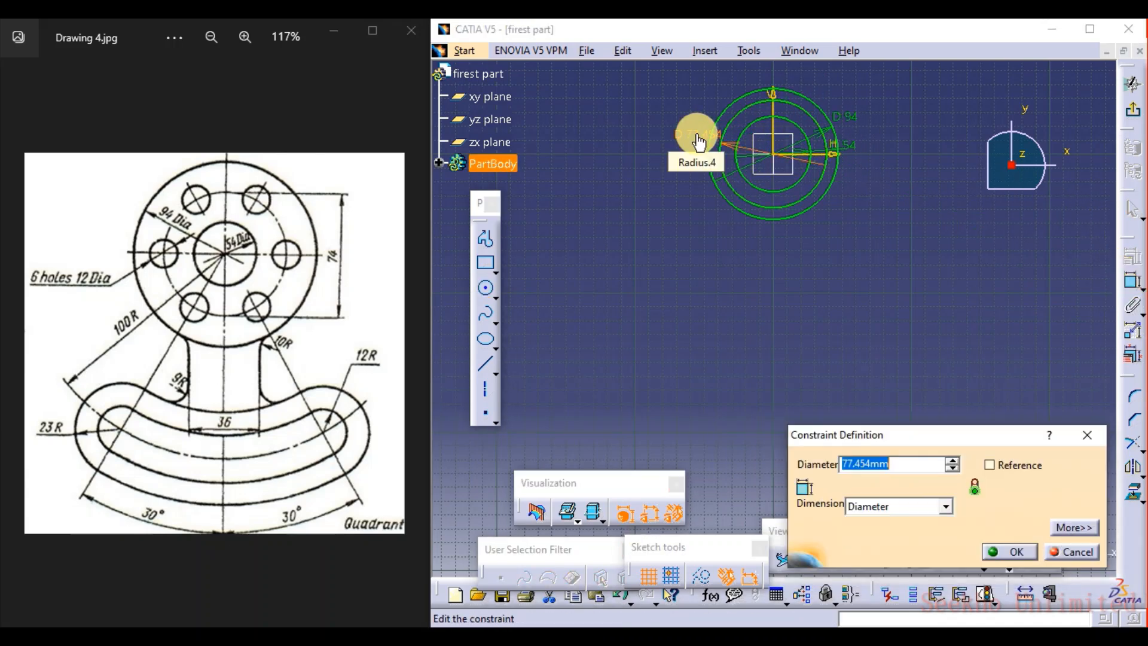
{"action": "type", "text": "74"}
{"action": "key", "text": "Return"}
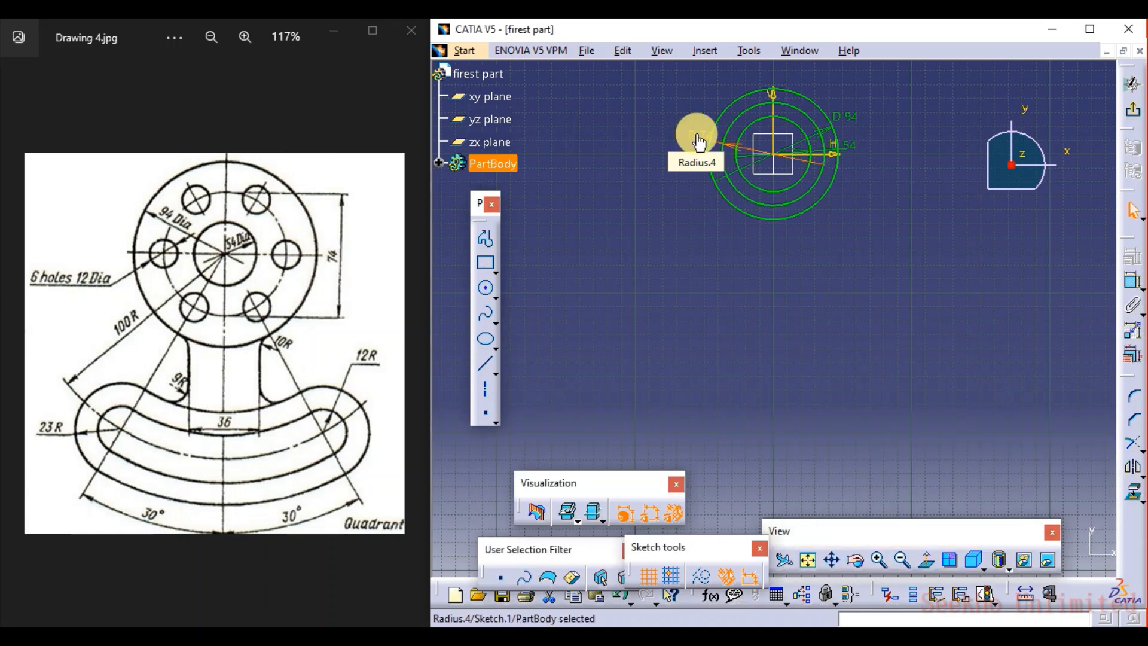
Convert the 74 mm circle into a construction element
{"action": "left_click", "coordinate": [742, 119]}
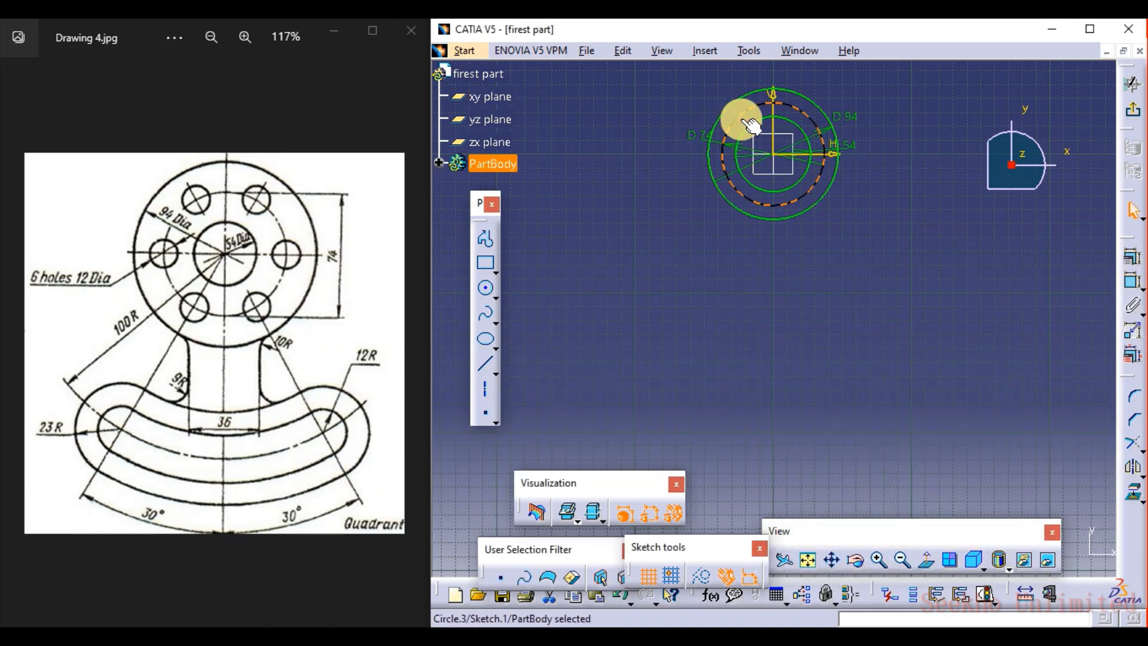
{"action": "left_click", "coordinate": [704, 578]}
{"action": "mouse_move", "coordinate": [834, 249]}
{"action": "middle_mouse_down"}
{"action": "mouse_move", "coordinate": [825, 325]}
{"action": "mouse_move", "coordinate": [843, 264]}
{"action": "mouse_move", "coordinate": [840, 338]}
{"action": "mouse_move", "coordinate": [863, 310]}
{"action": "mouse_move", "coordinate": [897, 305]}
{"action": "middle_mouse_up"}
{"action": "left_click", "coordinate": [825, 325]}
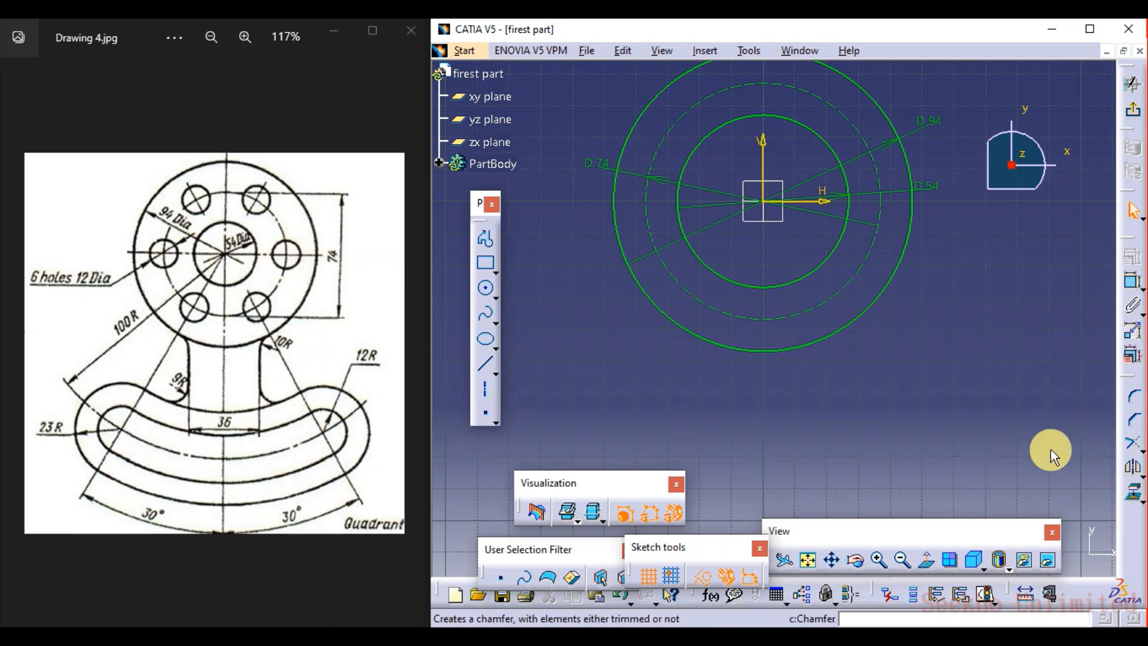
Sketch a hole circle about 12.6 mm in diameter centred on the 74 mm construction circle, and convert it to a standard element
{"action": "left_click", "coordinate": [487, 293]}
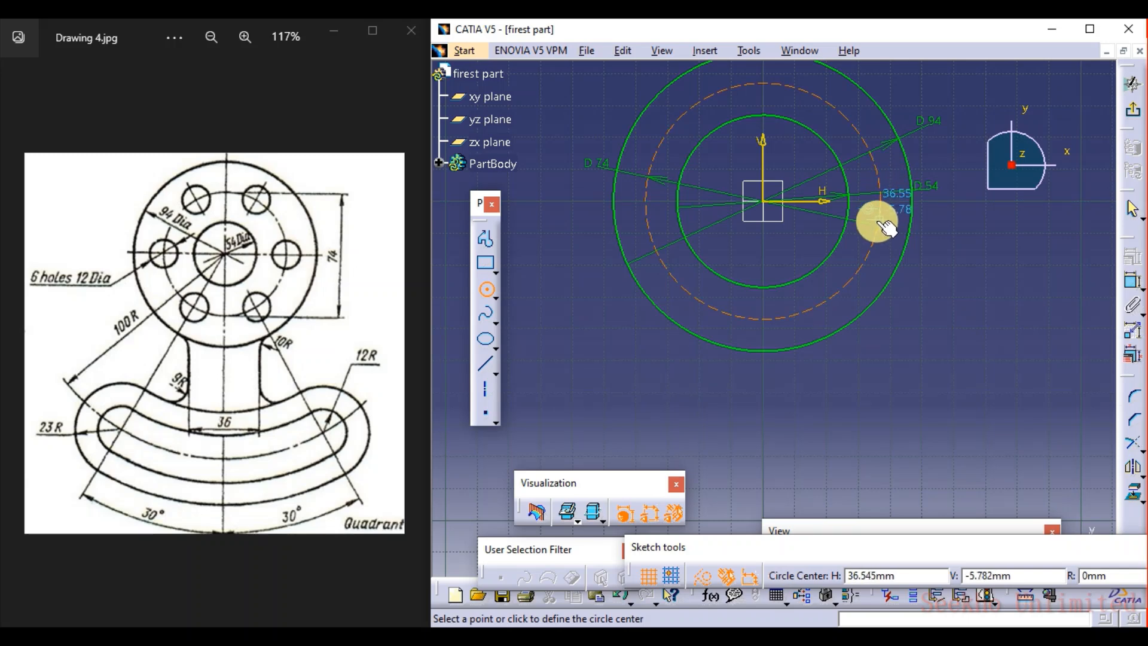
{"action": "left_click", "coordinate": [876, 258]}
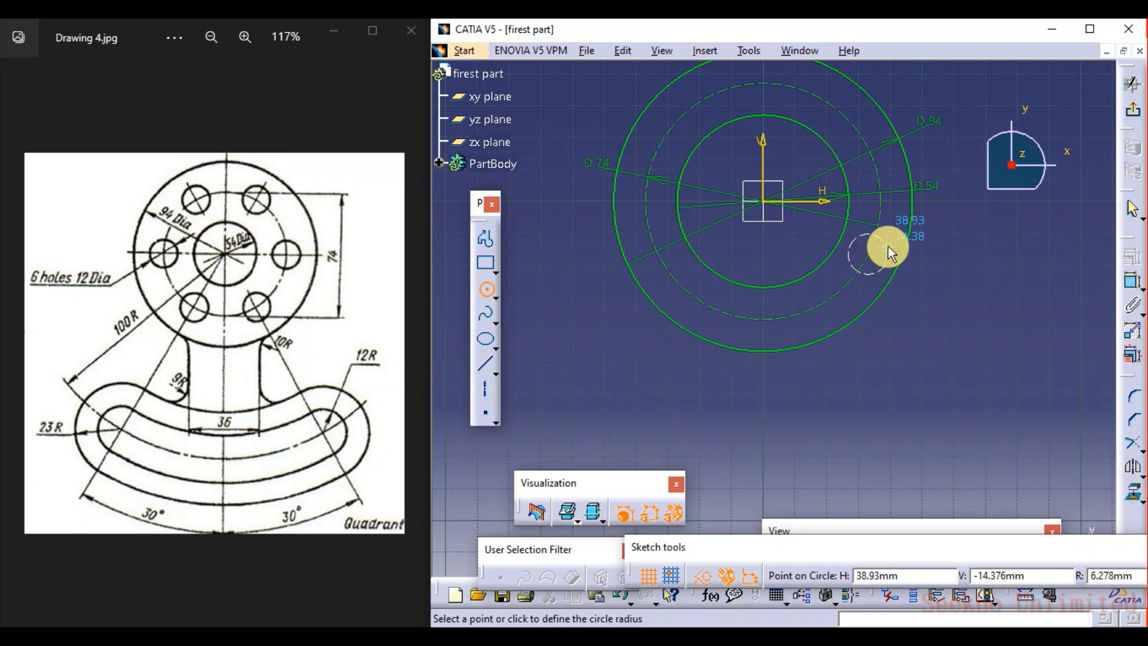
{"action": "left_click", "coordinate": [888, 247]}
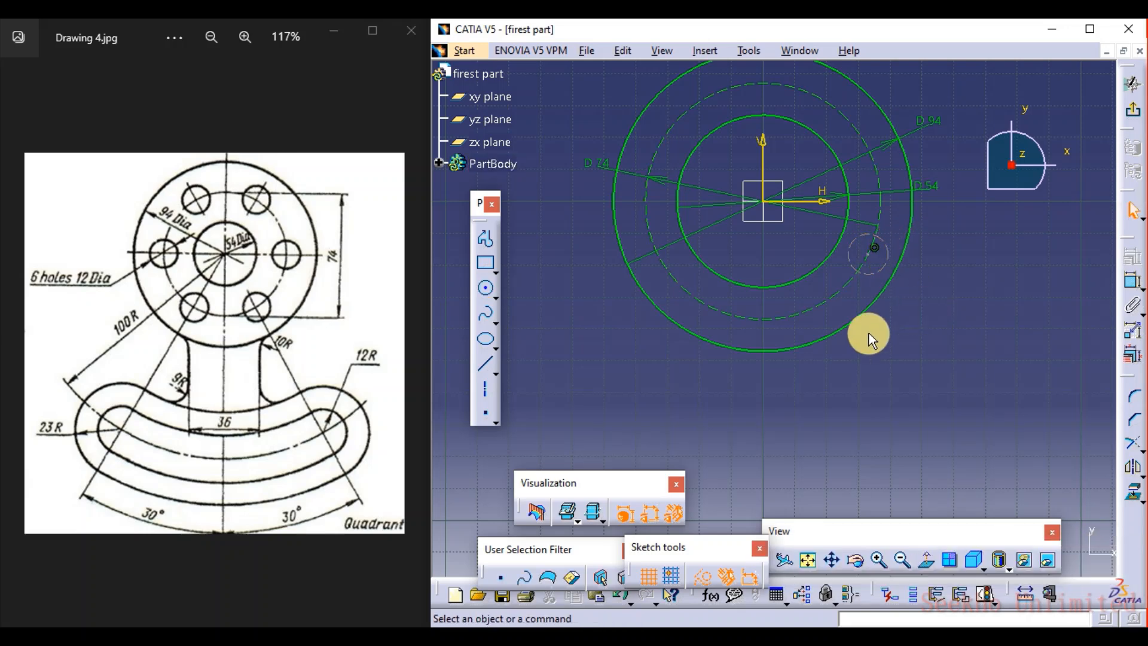
{"action": "left_click", "coordinate": [871, 275]}
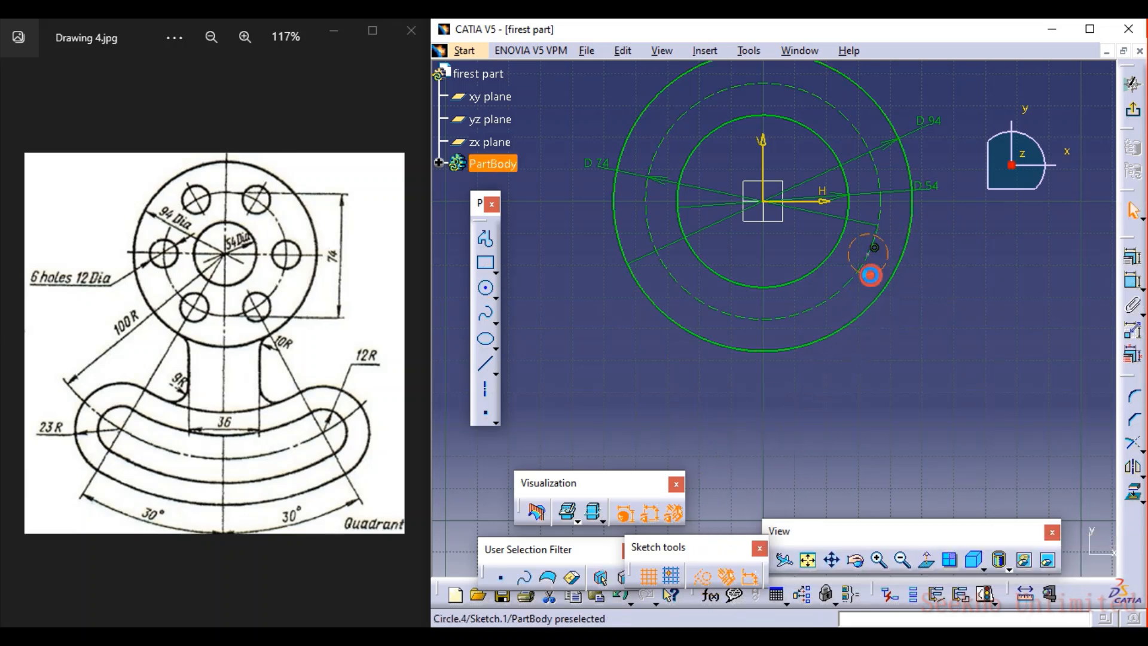
{"action": "left_click", "coordinate": [702, 575]}
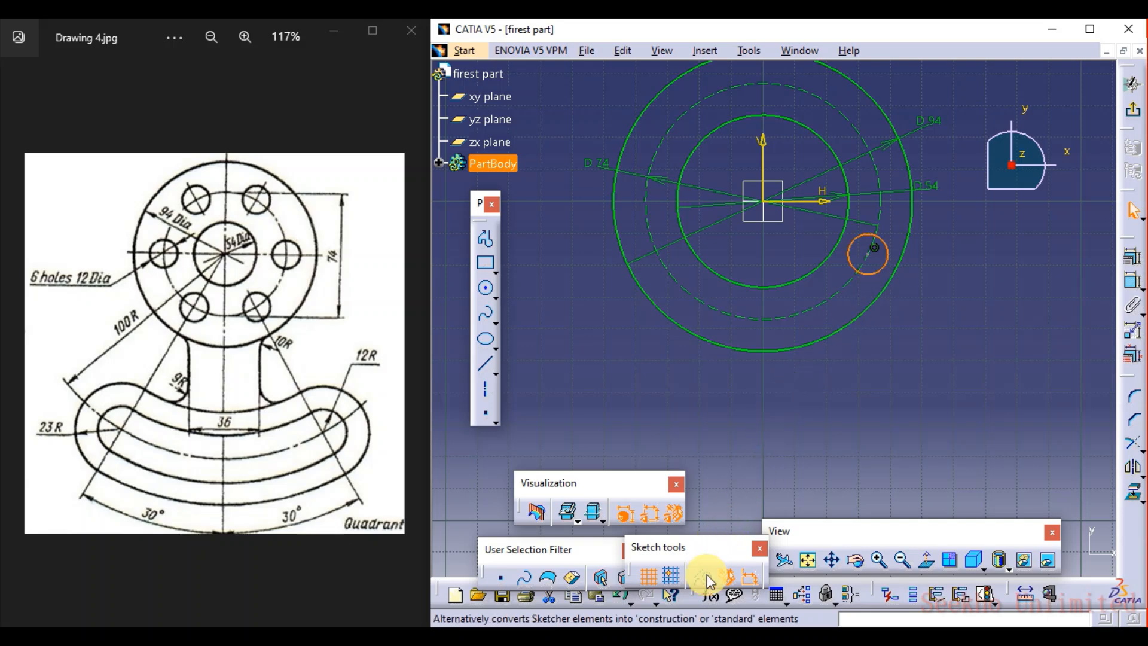
{"action": "left_click", "coordinate": [909, 368]}
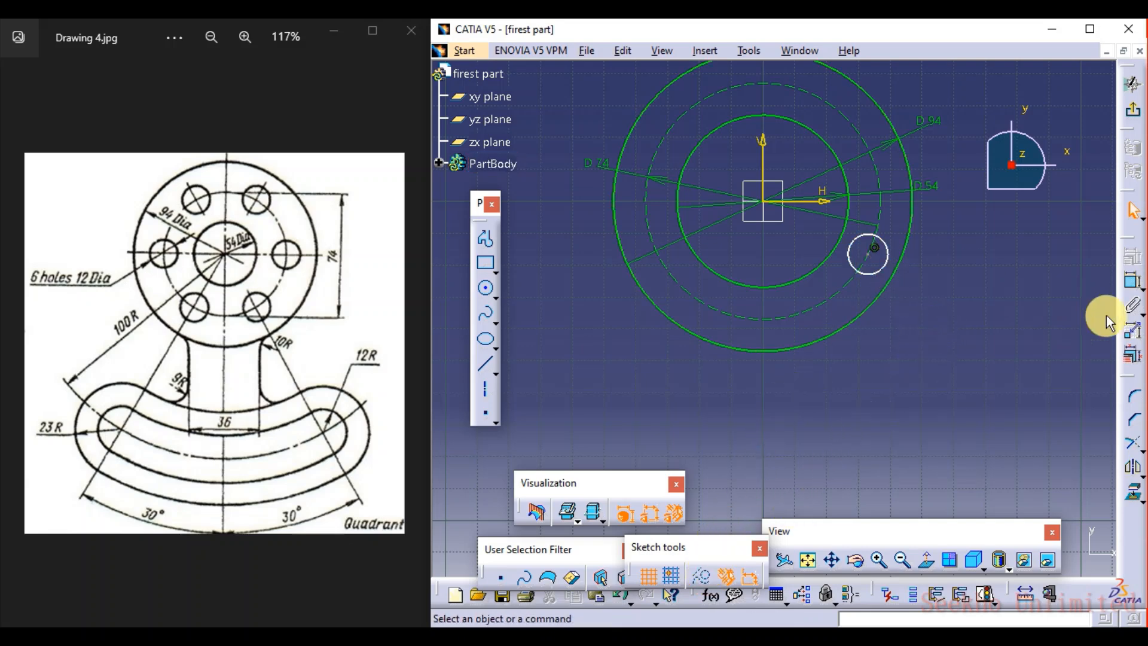
Dimension the small hole circle and set its diameter to 12 mm
{"action": "left_click", "coordinate": [1132, 281]}
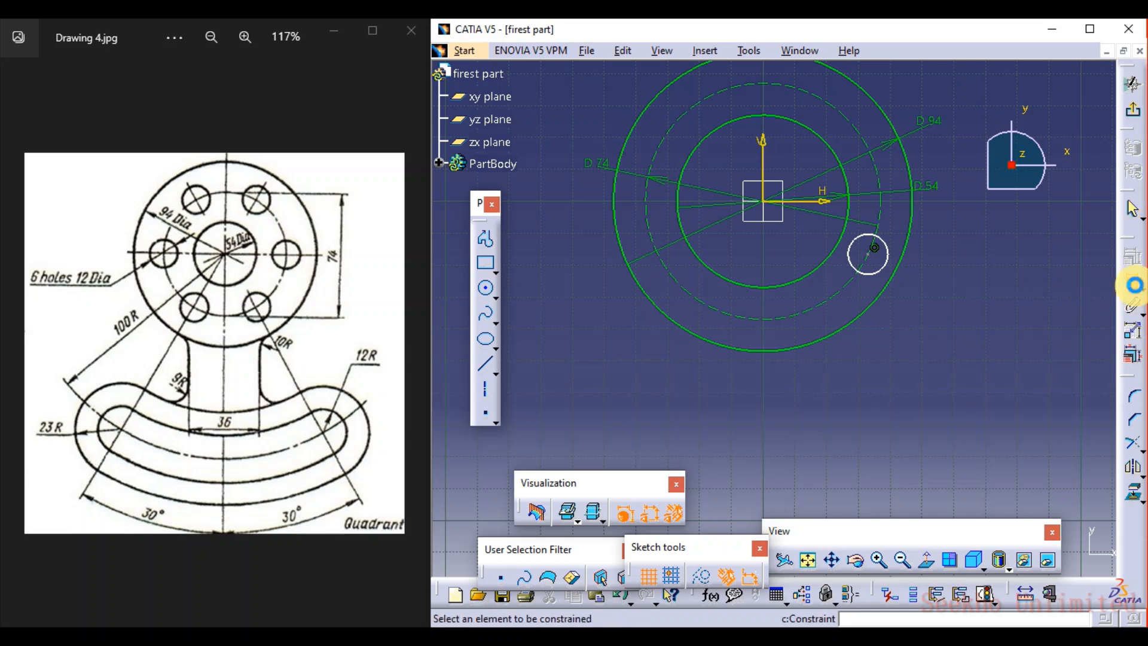
{"action": "left_click", "coordinate": [867, 273]}
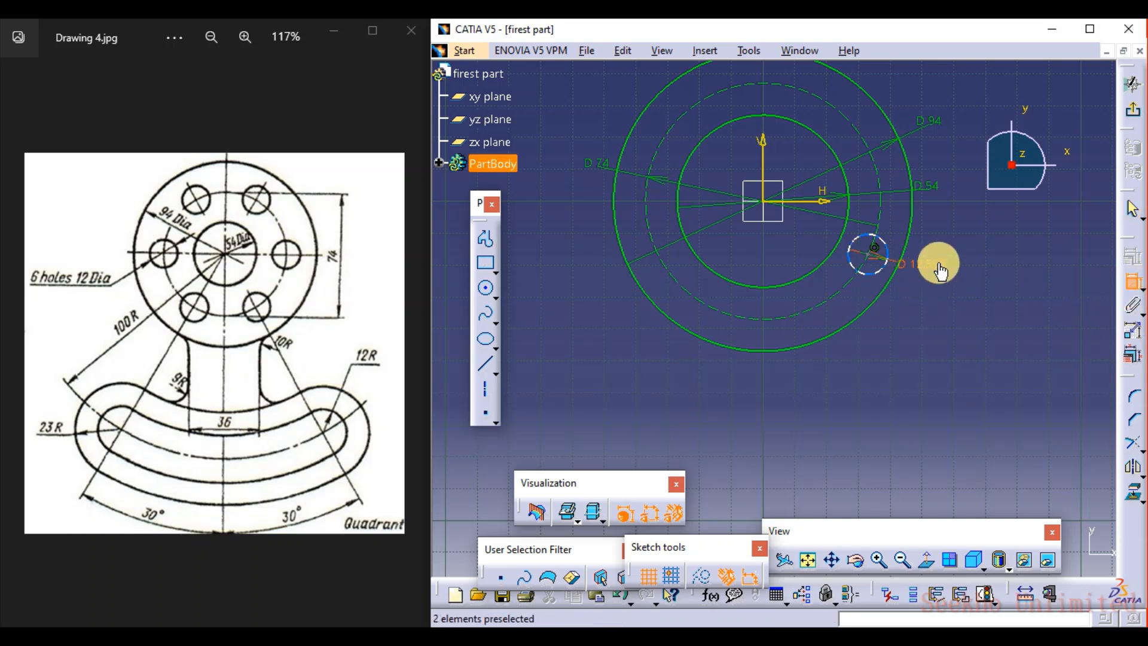
{"action": "double_click", "coordinate": [940, 272]}
{"action": "type", "text": "12"}
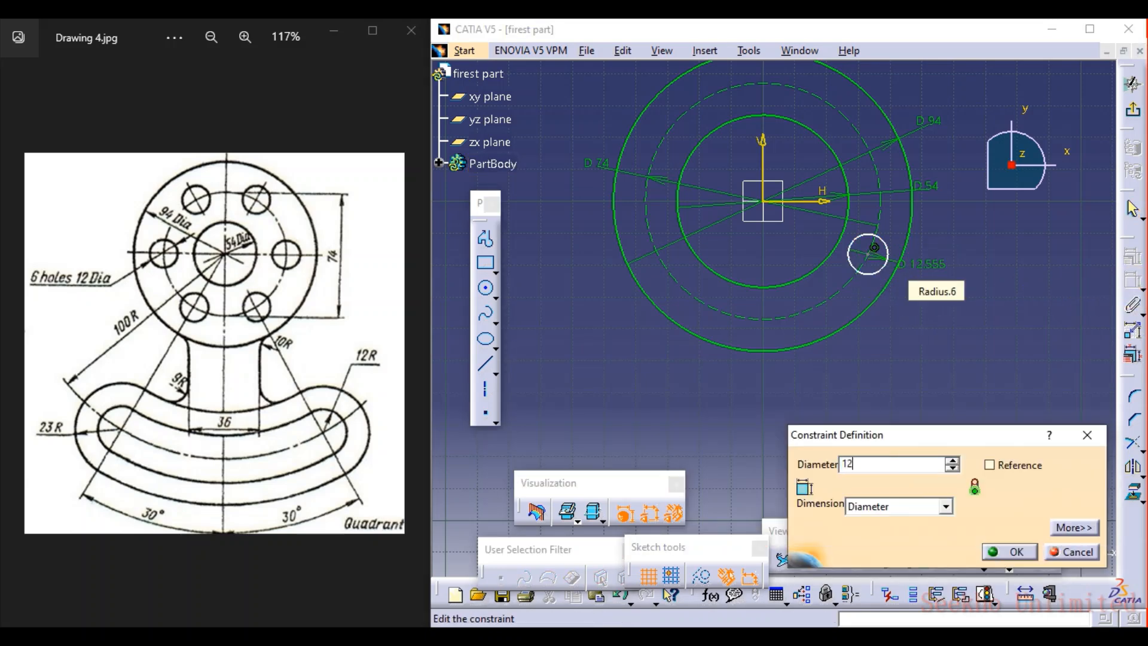
{"action": "key", "text": "Return"}
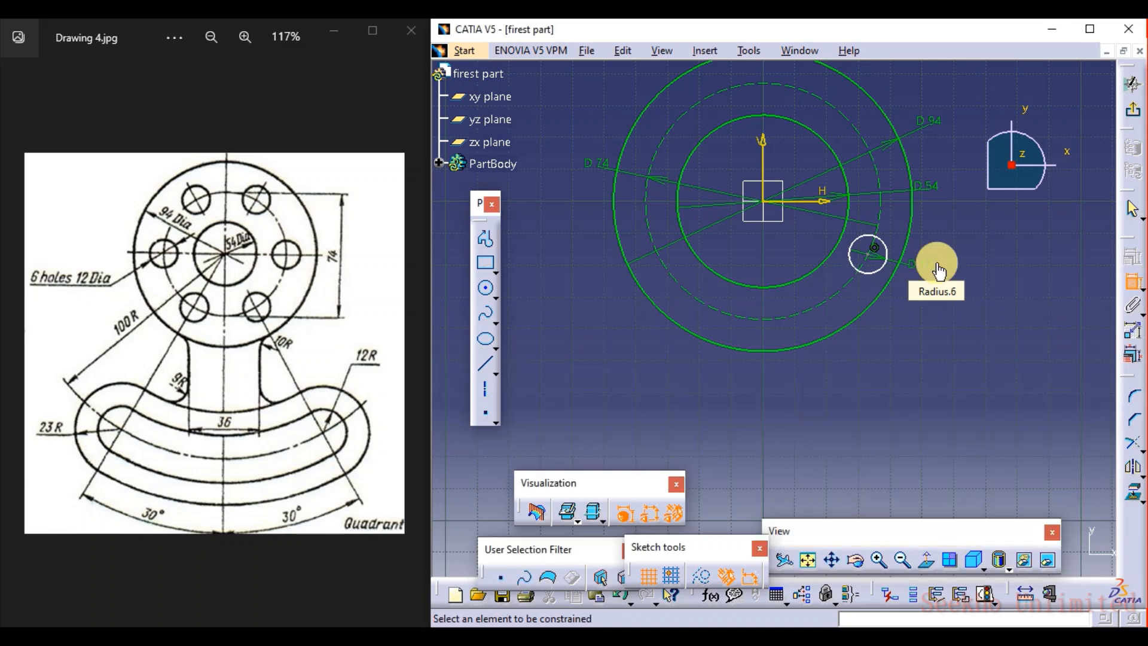
Try to make the 12 mm circle's centre coincident with the sketch's horizontal axis
{"action": "left_click", "coordinate": [876, 254]}
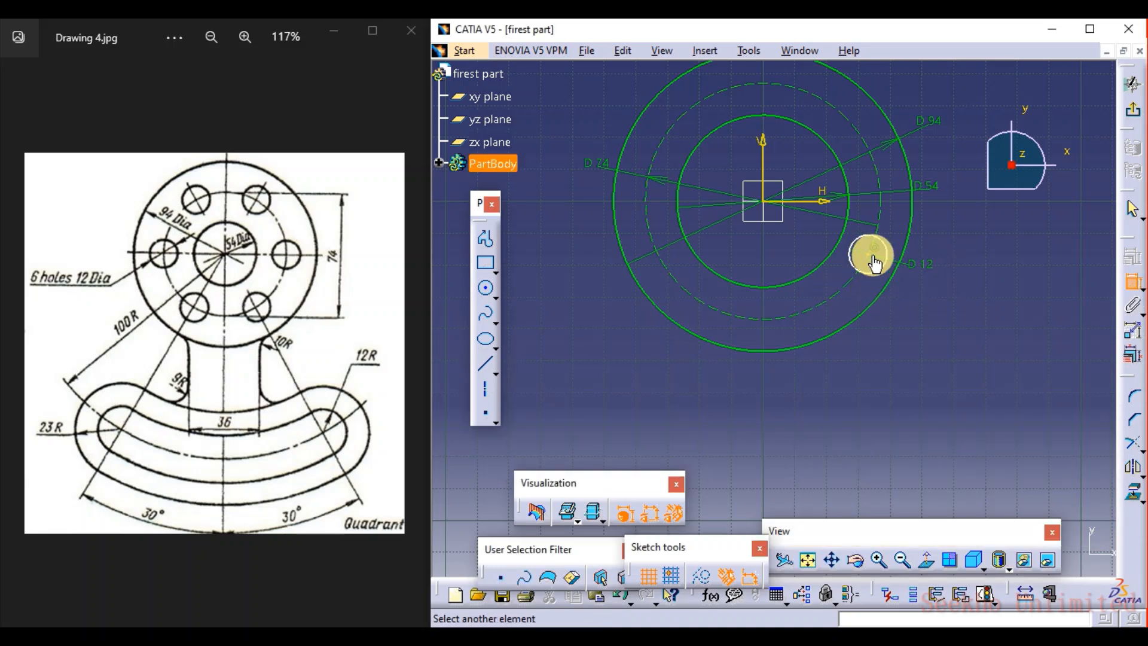
{"action": "left_click", "coordinate": [823, 207]}
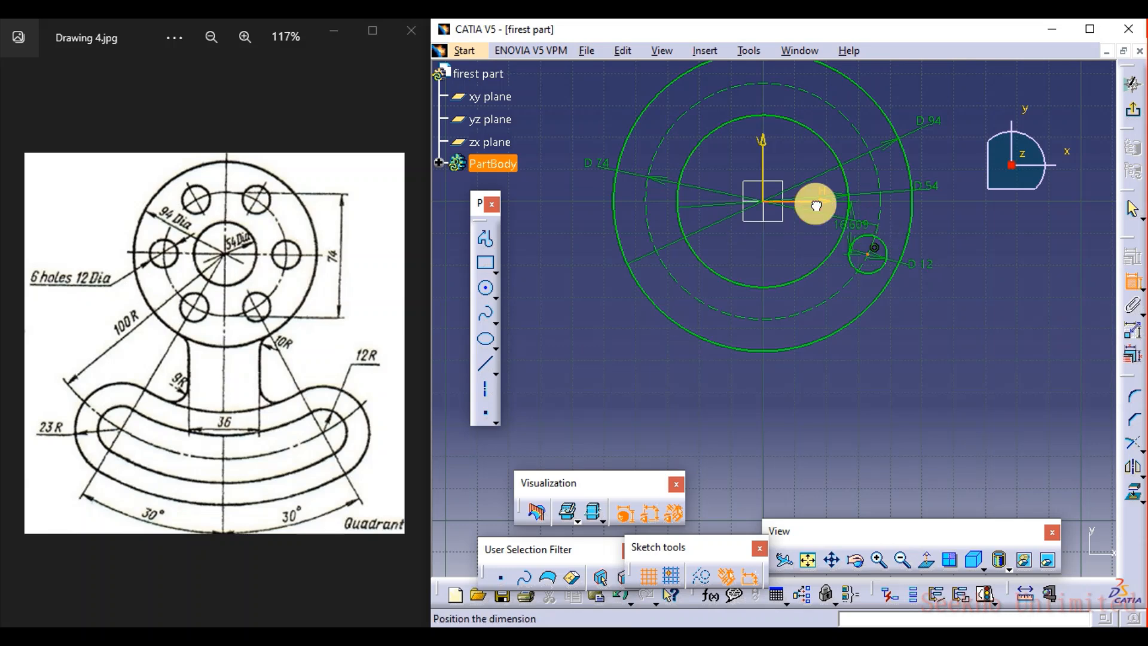
{"action": "right_click", "coordinate": [978, 221]}
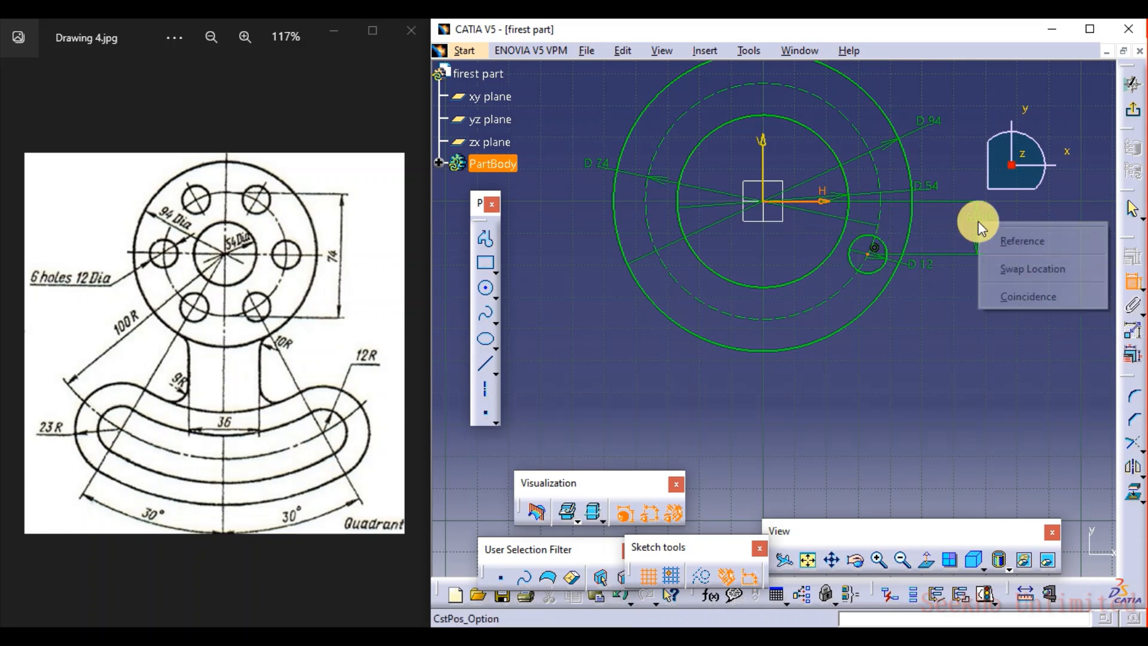
{"action": "left_click", "coordinate": [1015, 298]}
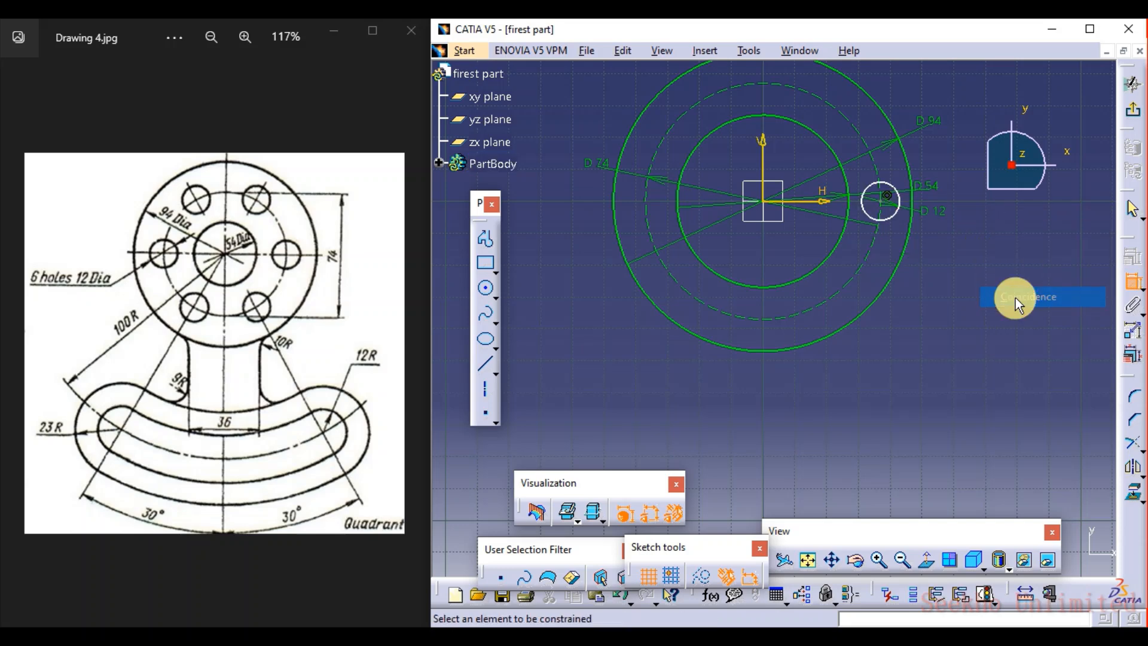
{"action": "mouse_move", "coordinate": [927, 292]}
{"action": "middle_mouse_down"}
{"action": "mouse_move", "coordinate": [894, 358]}
{"action": "mouse_move", "coordinate": [915, 307]}
{"action": "middle_mouse_up"}
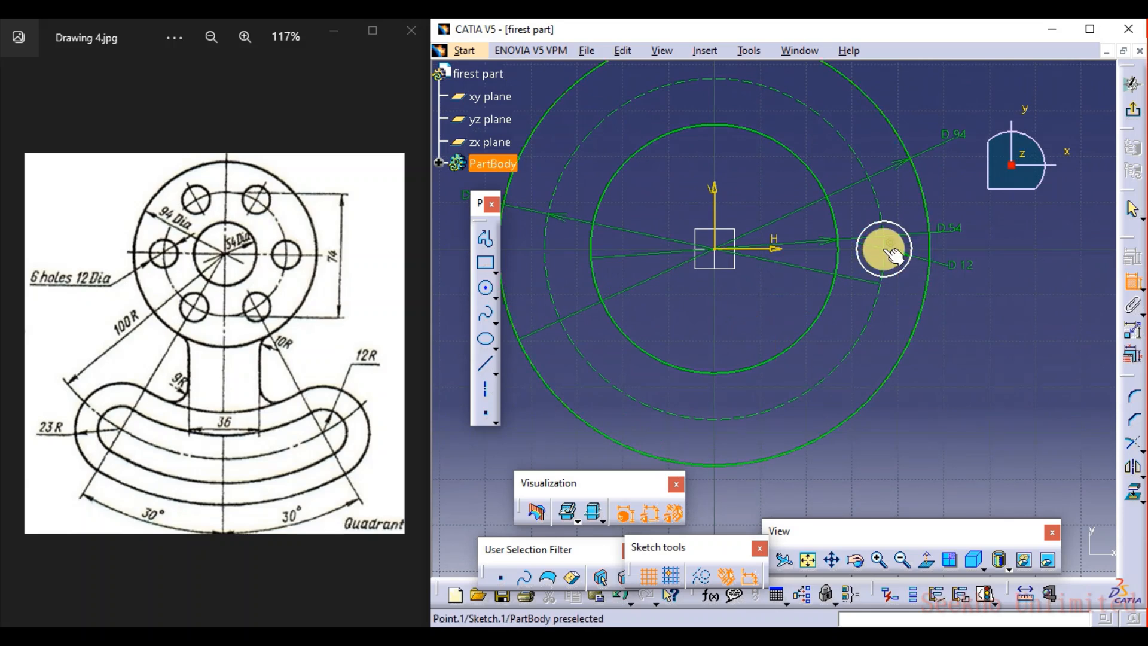
{"action": "left_click", "coordinate": [898, 276]}
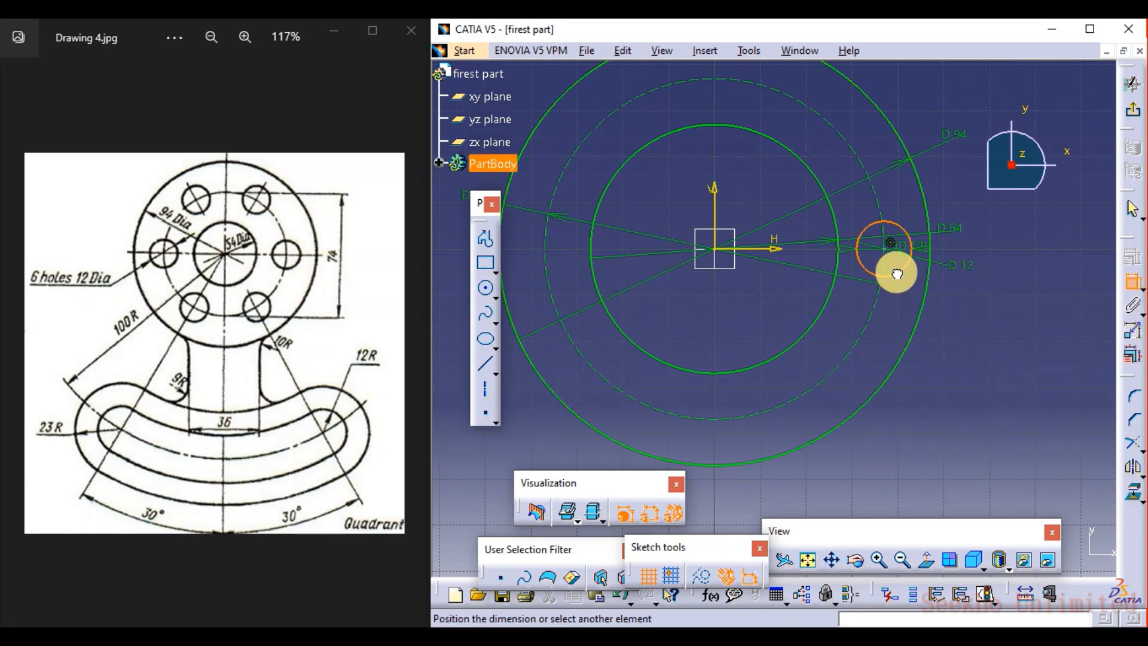
{"action": "key", "text": "Escape"}
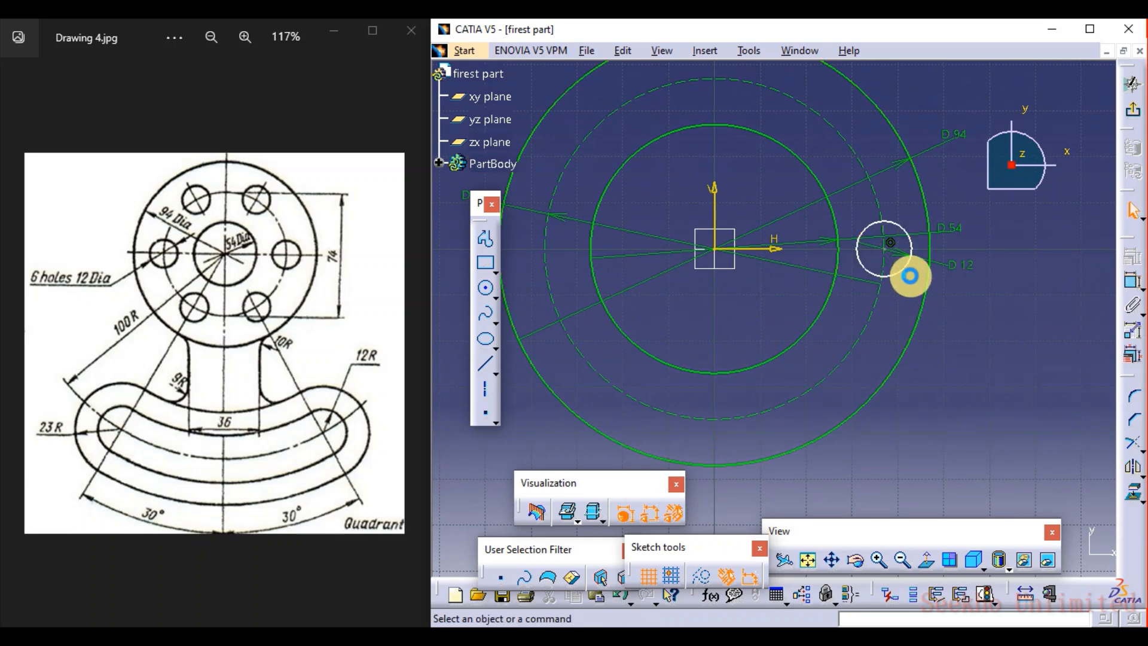
Test whether the 12 mm circle can still move by shifting it slightly above the horizontal axis, keeping the view normal to the sketch
{"action": "left_click_drag", "start_coordinate": [935, 284], "coordinate": [940, 261]}
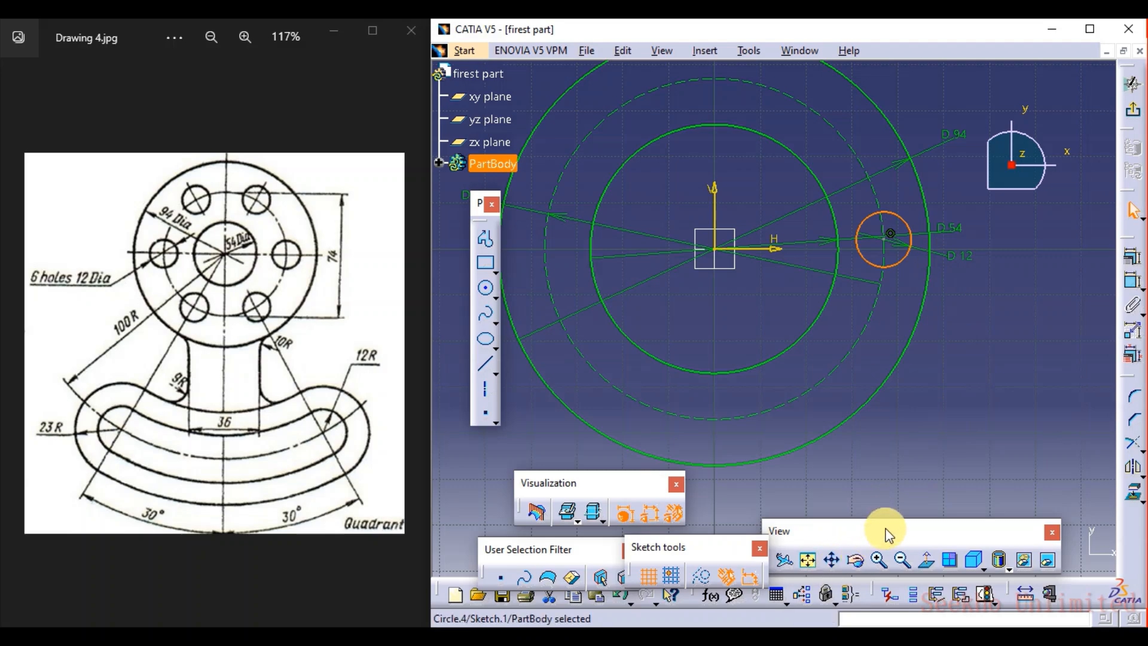
{"action": "left_click_drag", "start_coordinate": [895, 532], "coordinate": [905, 538]}
{"action": "left_click", "coordinate": [933, 563]}
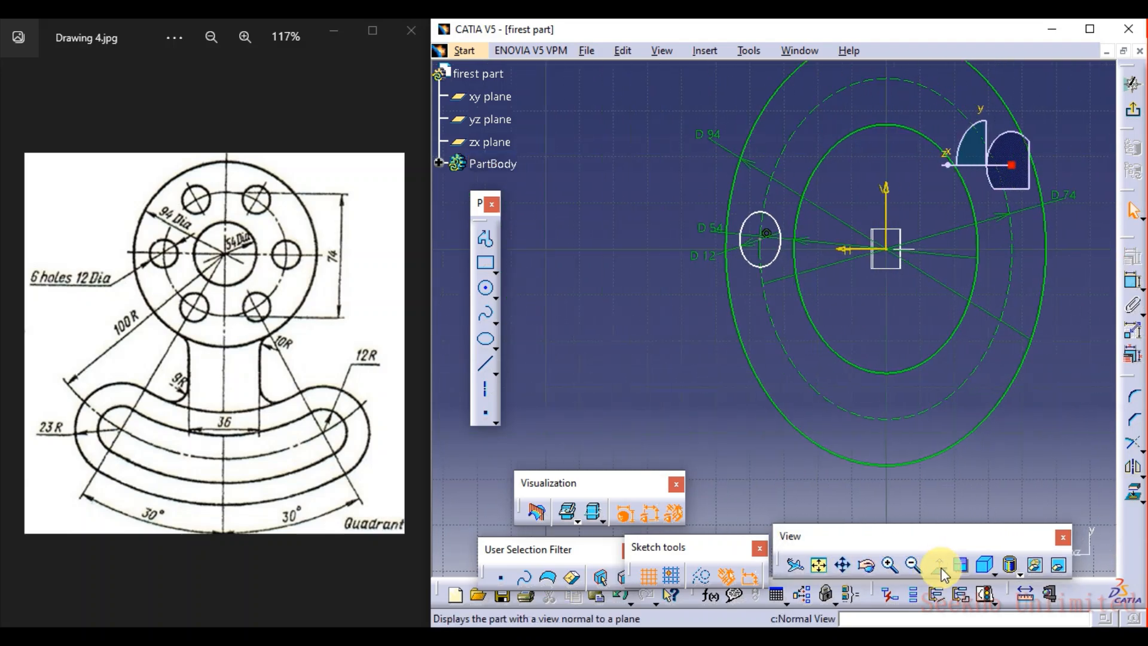
{"action": "left_click", "coordinate": [934, 564]}
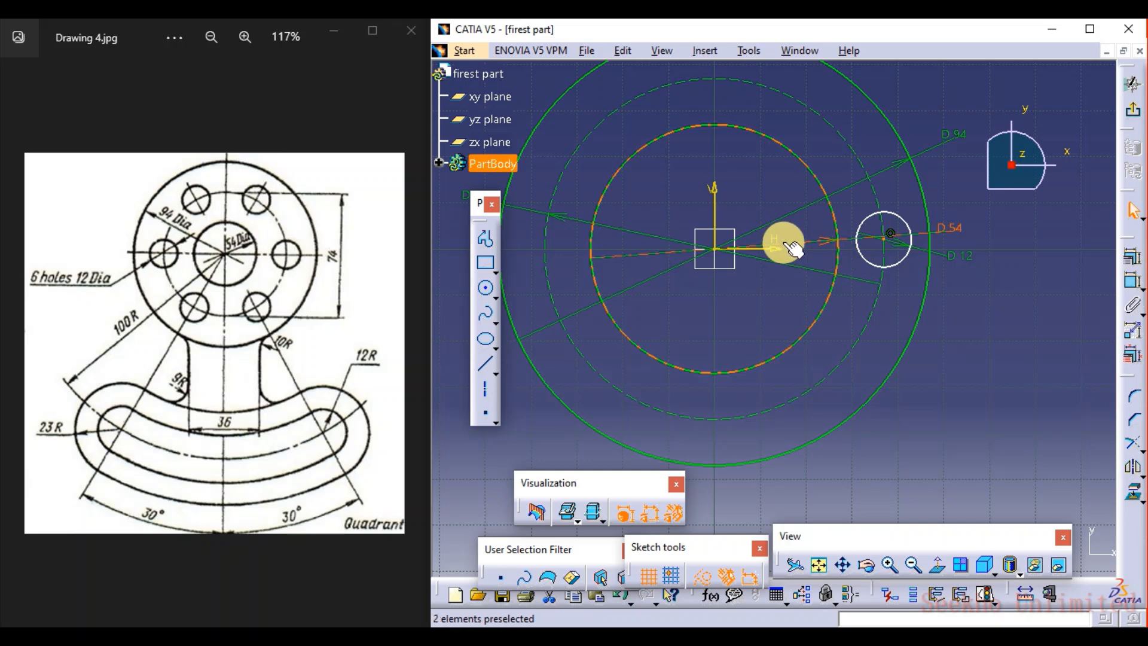
Dimension the offset between the 12 mm circle's centre and the horizontal axis, and set it to 0
{"action": "left_click", "coordinate": [1132, 279]}
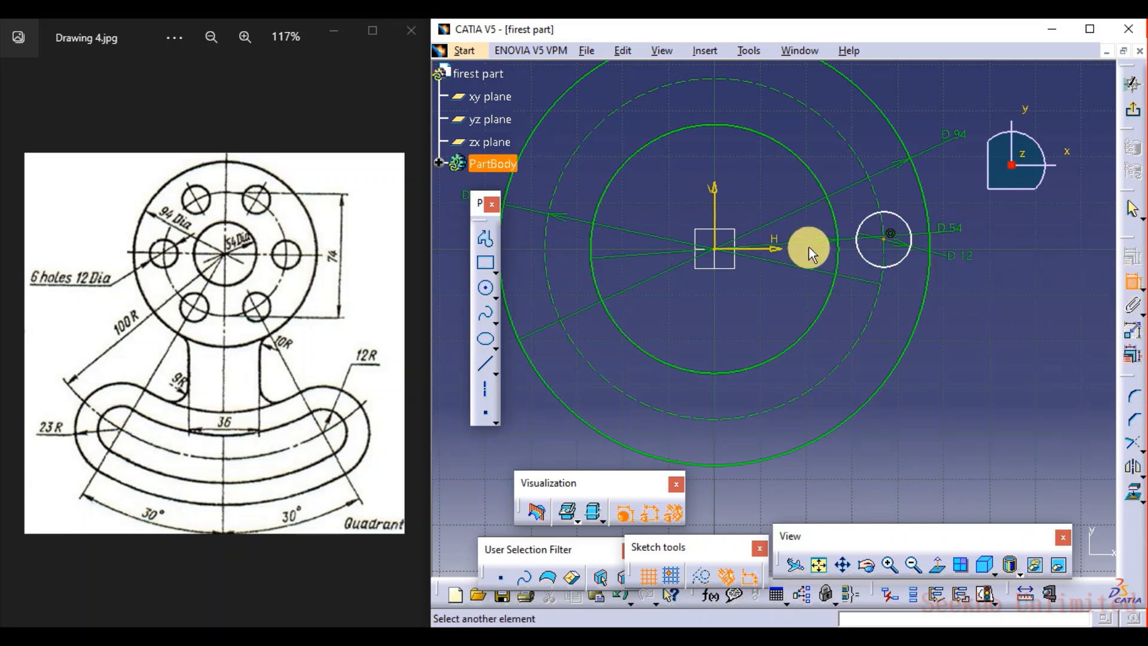
{"action": "left_click", "coordinate": [776, 248]}
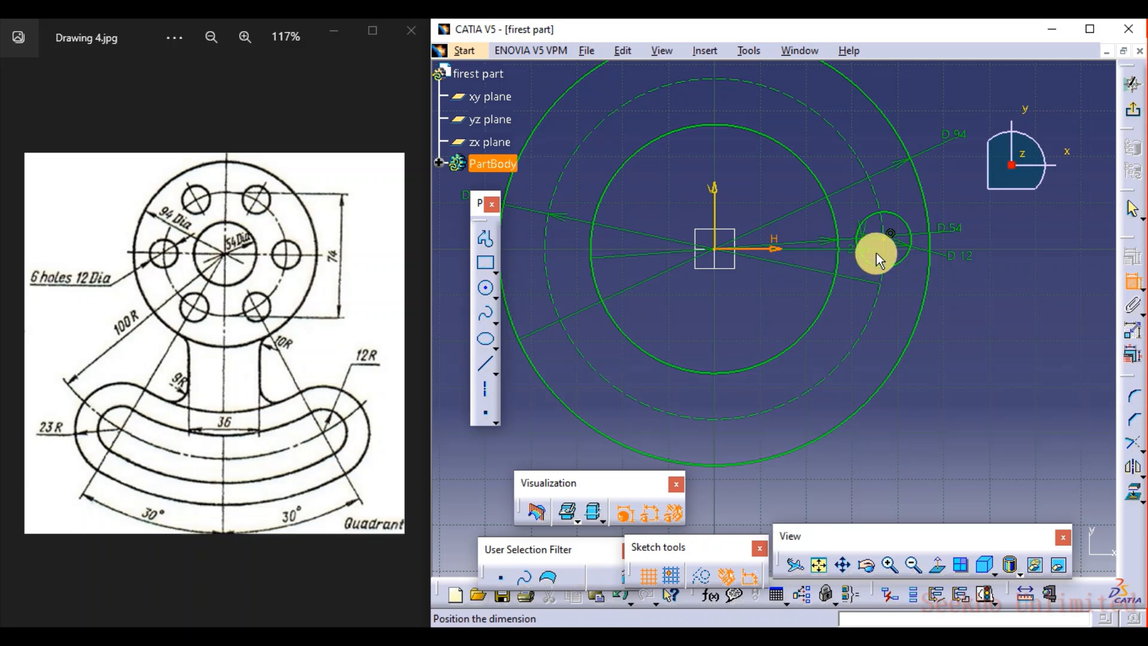
{"action": "left_click", "coordinate": [1039, 259]}
{"action": "double_click", "coordinate": [1036, 262]}
{"action": "type", "text": "0"}
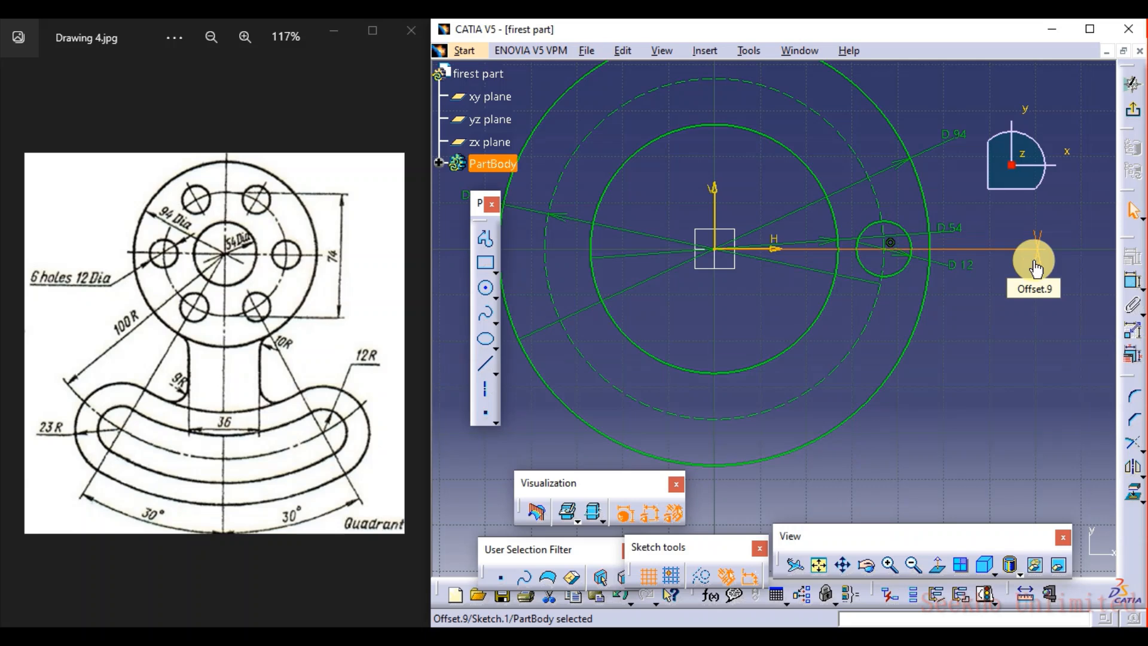
{"action": "left_click", "coordinate": [1017, 440]}
Start a duplicating Rotate of the 12 mm circle on the horizontal axis with 5 instances
{"action": "left_click", "coordinate": [901, 272]}
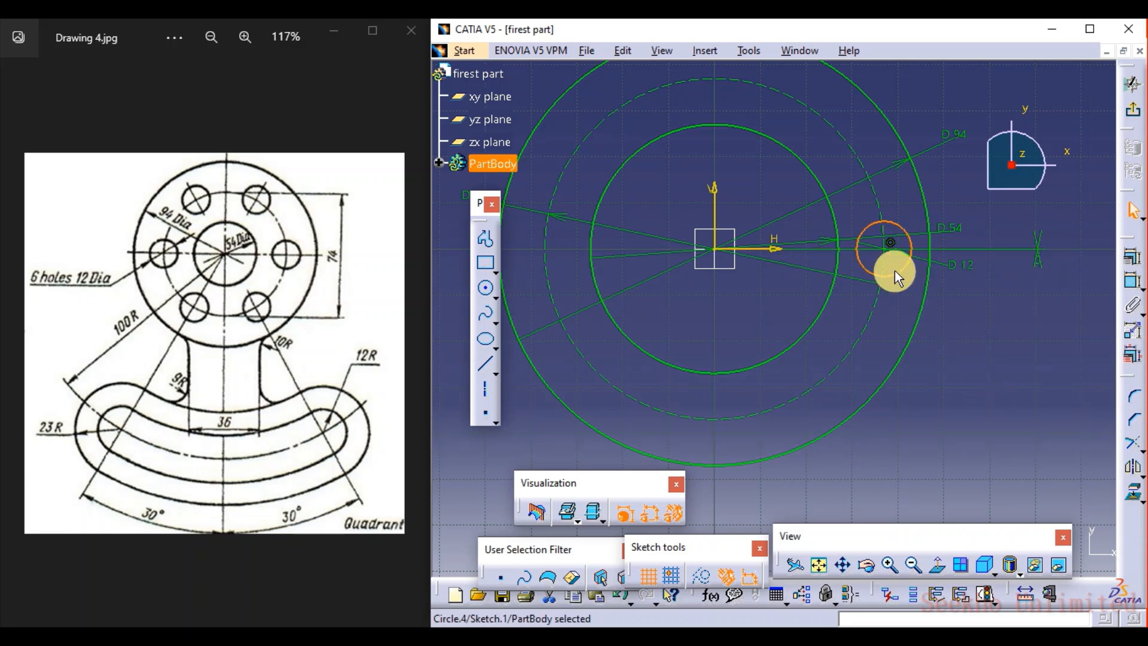
{"action": "left_click", "coordinate": [962, 304]}
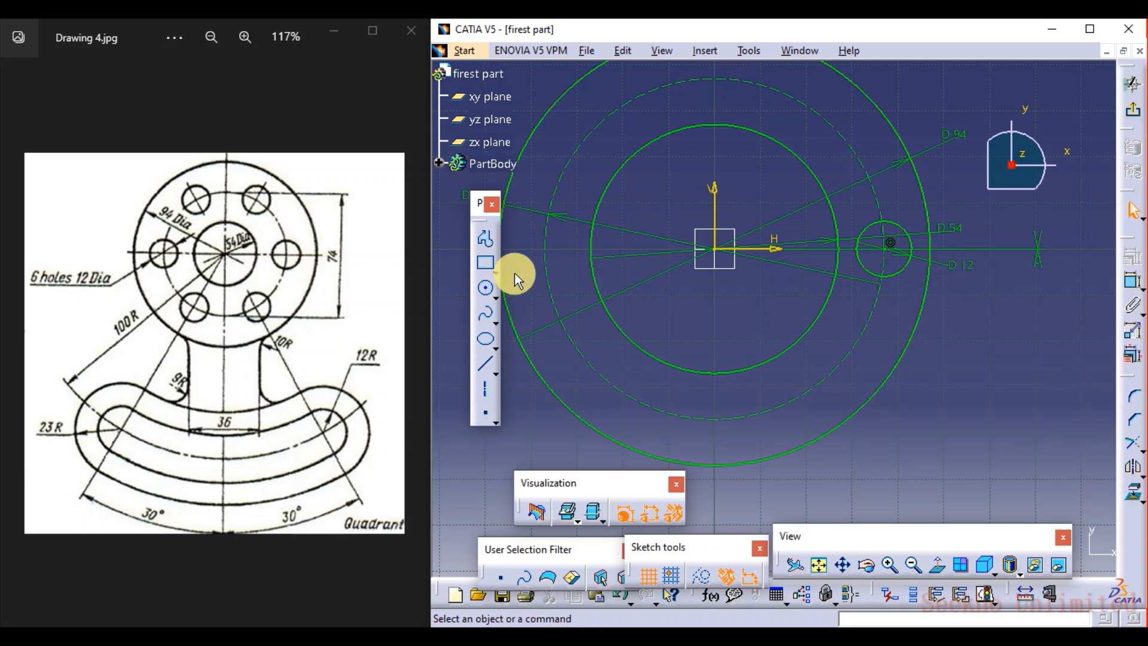
{"action": "left_click", "coordinate": [895, 281]}
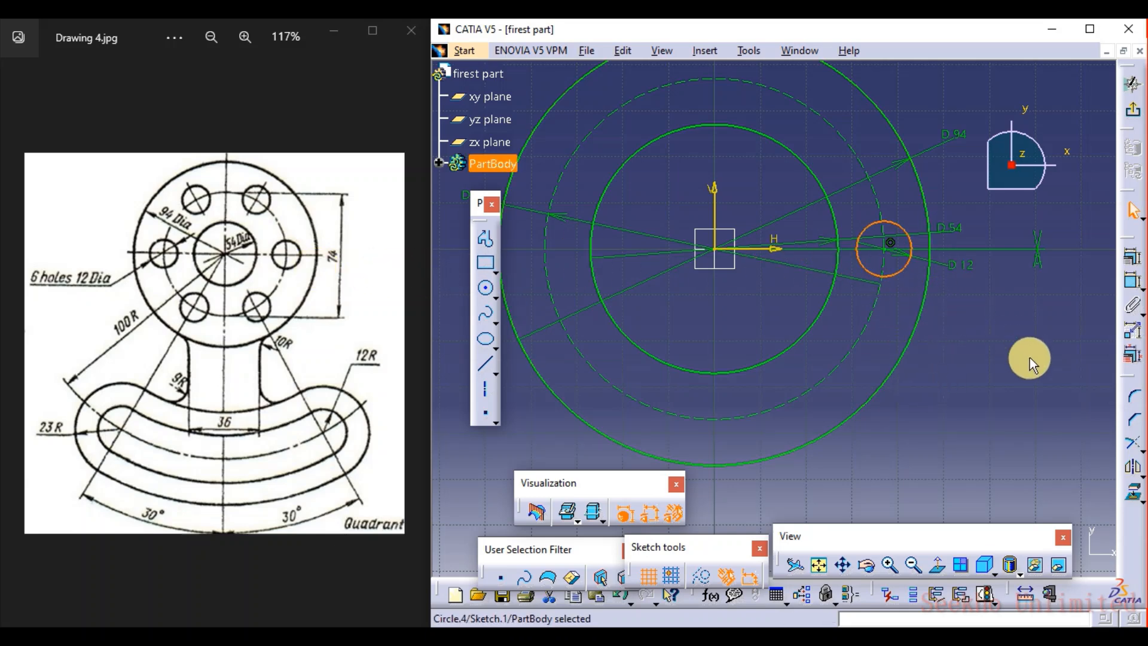
{"action": "left_click", "coordinate": [1139, 475]}
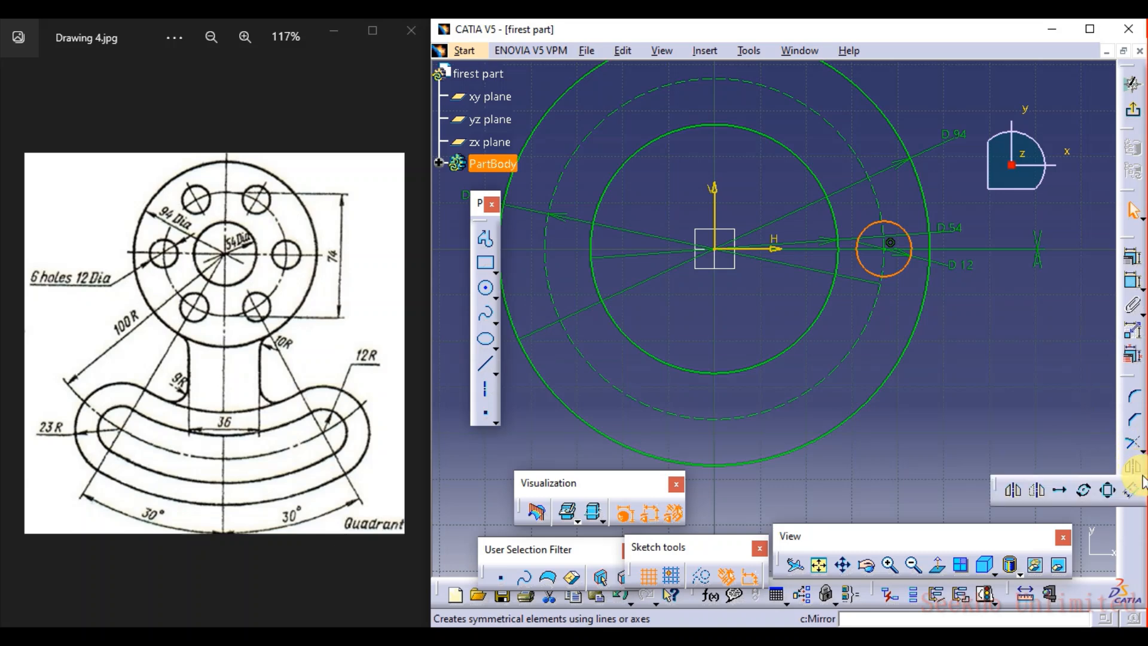
{"action": "left_click", "coordinate": [1088, 490]}
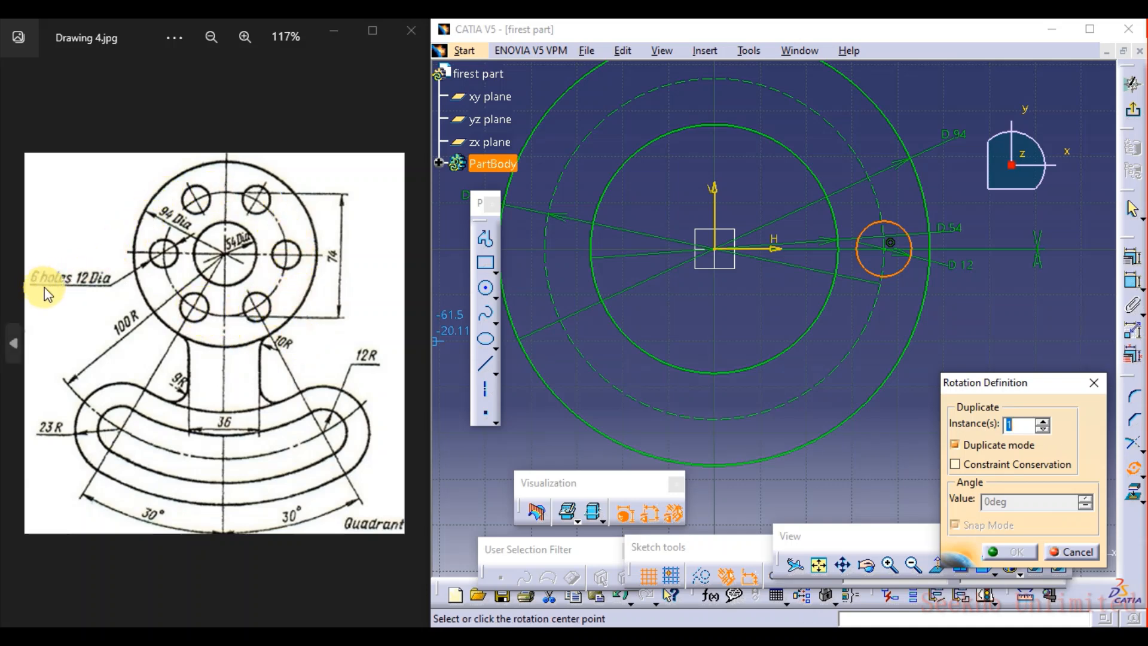
{"action": "left_click", "coordinate": [1046, 421]}
{"action": "left_click", "coordinate": [1046, 421]}
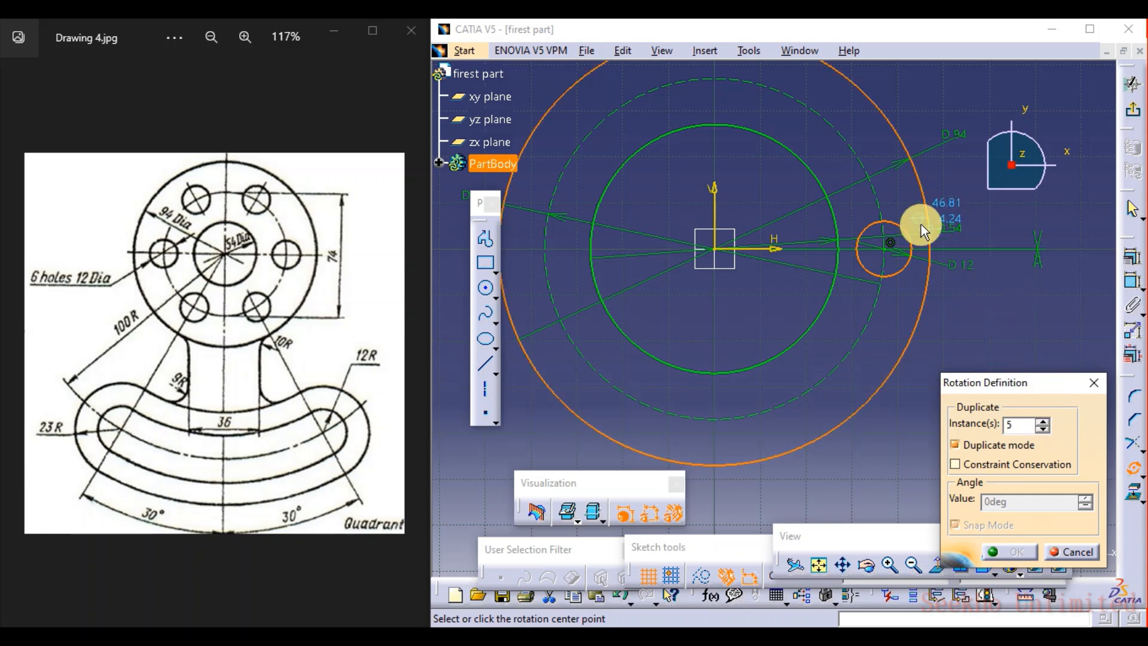
Rotate the circle copies about the sketch origin, using the horizontal axis as angle reference and a 60-degree angle
{"action": "left_click", "coordinate": [889, 243]}
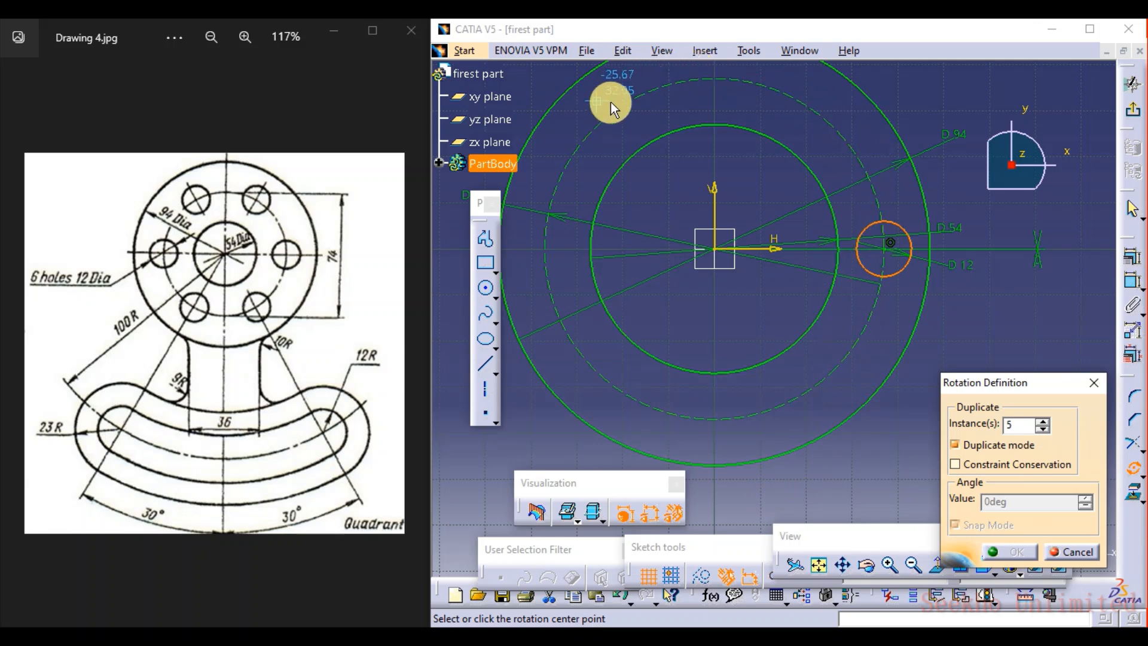
{"action": "left_click", "coordinate": [716, 251]}
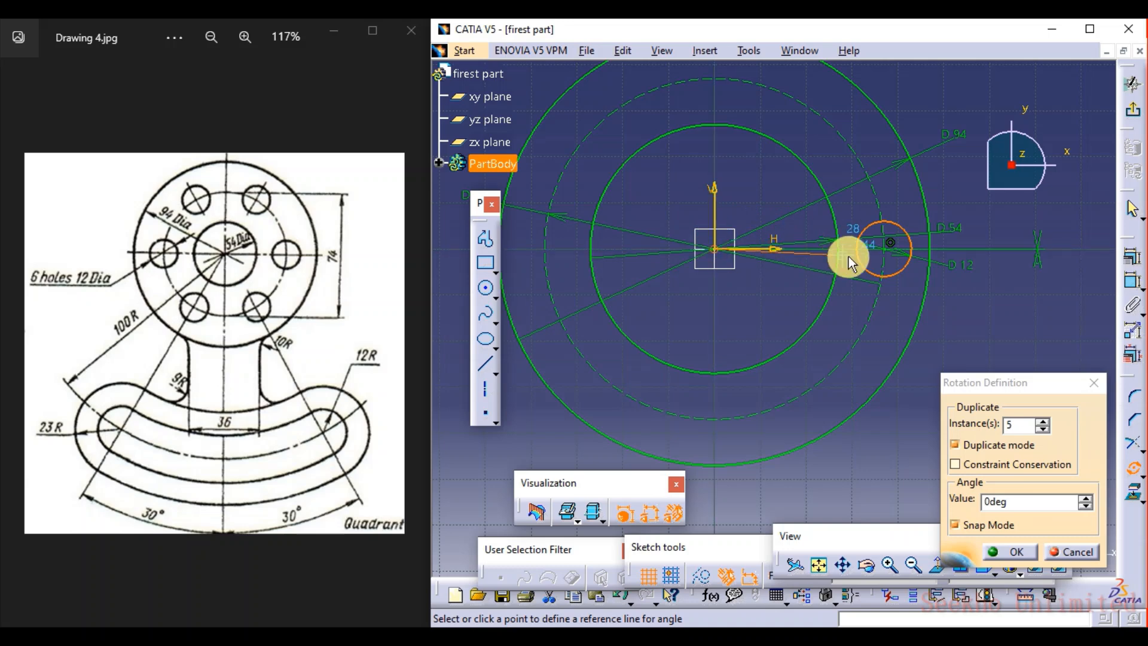
{"action": "left_click", "coordinate": [890, 251]}
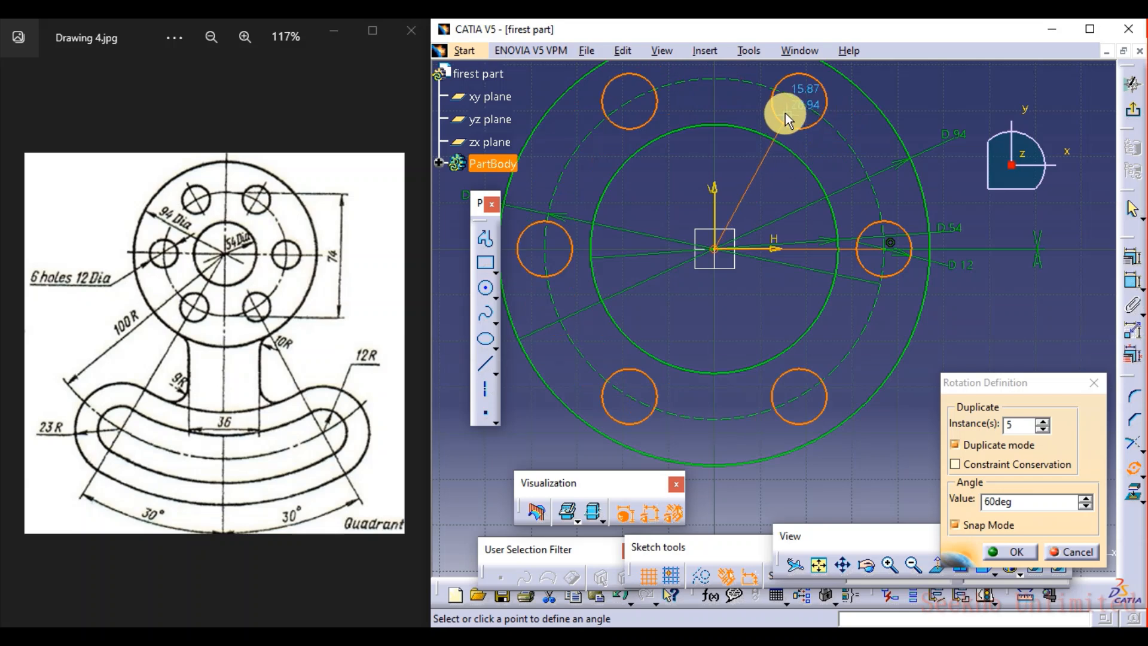
{"action": "left_click", "coordinate": [1033, 504]}
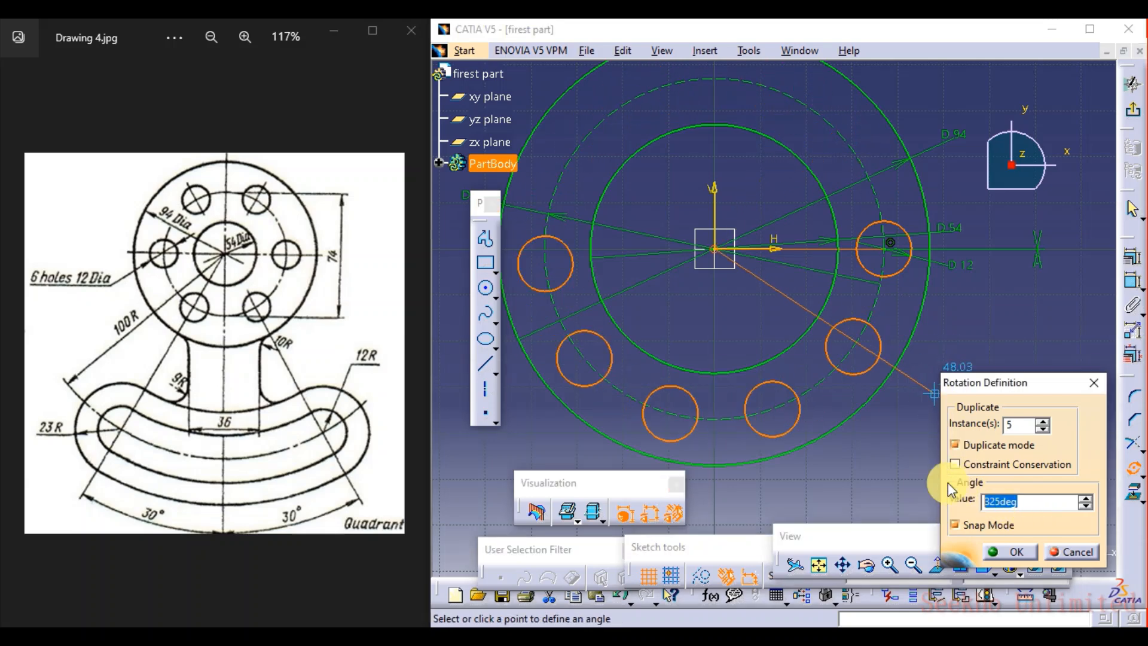
{"action": "type", "text": "60"}
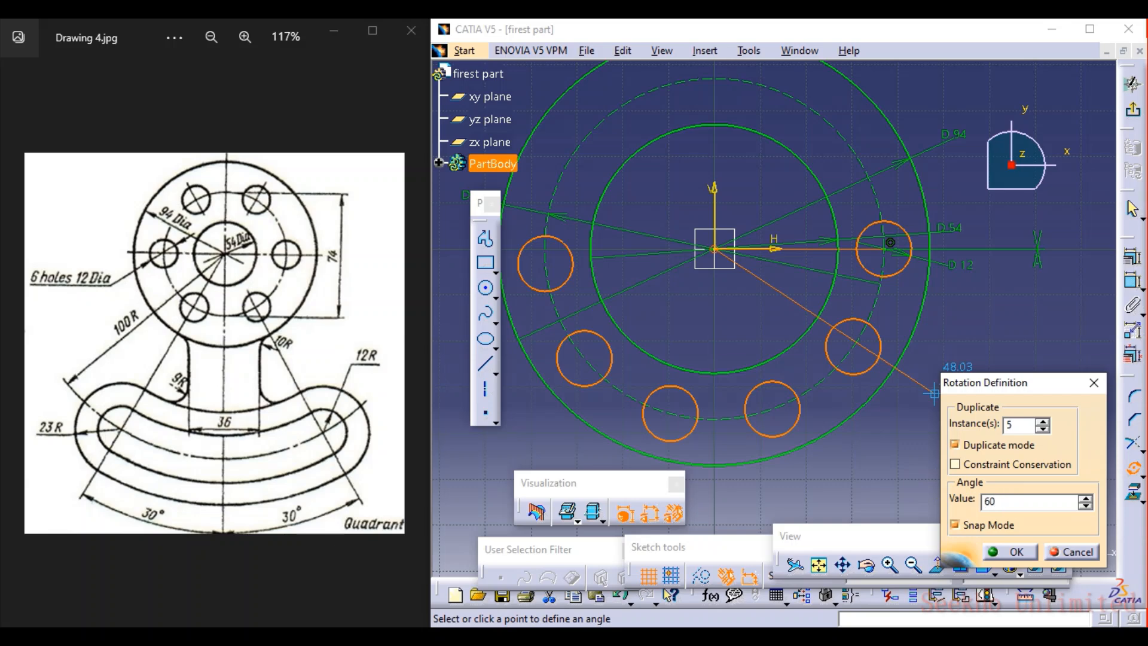
{"action": "key", "text": "Return"}
{"action": "left_click", "coordinate": [999, 372]}
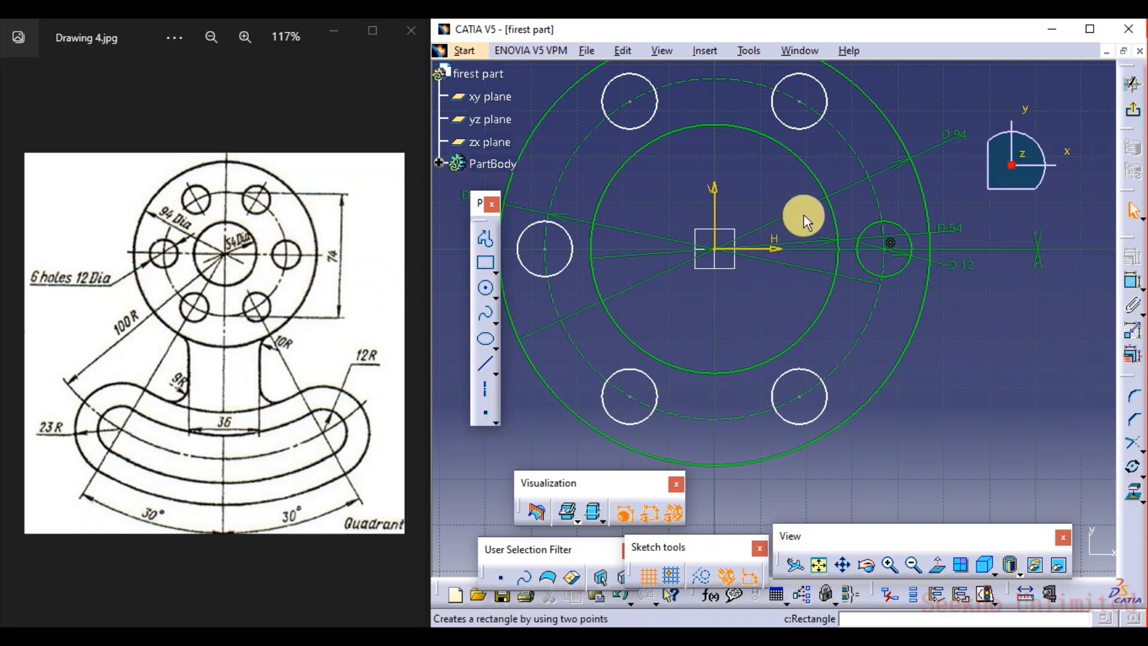
Dimension the diameter of the upper-right copied circle
{"action": "mouse_move", "coordinate": [802, 200]}
{"action": "middle_mouse_down"}
{"action": "mouse_move", "coordinate": [759, 263]}
{"action": "mouse_move", "coordinate": [788, 213]}
{"action": "middle_mouse_up"}
{"action": "mouse_move", "coordinate": [697, 134]}
{"action": "left_mouse_down"}
{"action": "mouse_move", "coordinate": [680, 140]}
{"action": "mouse_move", "coordinate": [687, 129]}
{"action": "mouse_move", "coordinate": [686, 143]}
{"action": "left_mouse_up"}
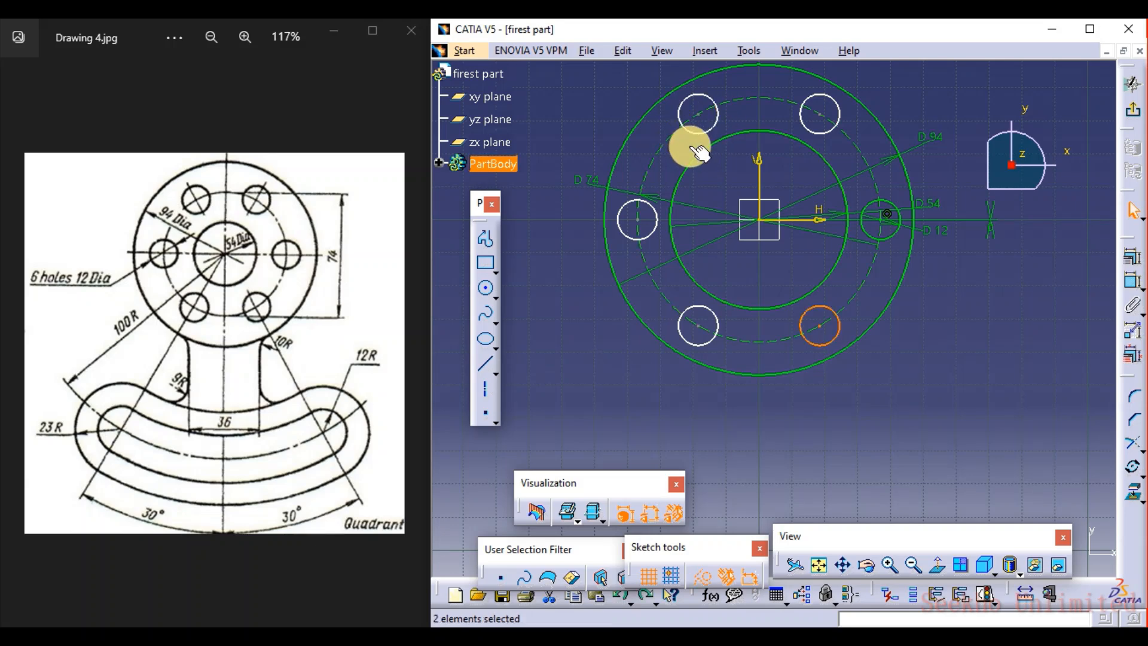
{"action": "mouse_move", "coordinate": [739, 252]}
{"action": "middle_mouse_down"}
{"action": "mouse_move", "coordinate": [738, 282]}
{"action": "mouse_move", "coordinate": [756, 257]}
{"action": "middle_mouse_up"}
{"action": "left_click", "coordinate": [1070, 339]}
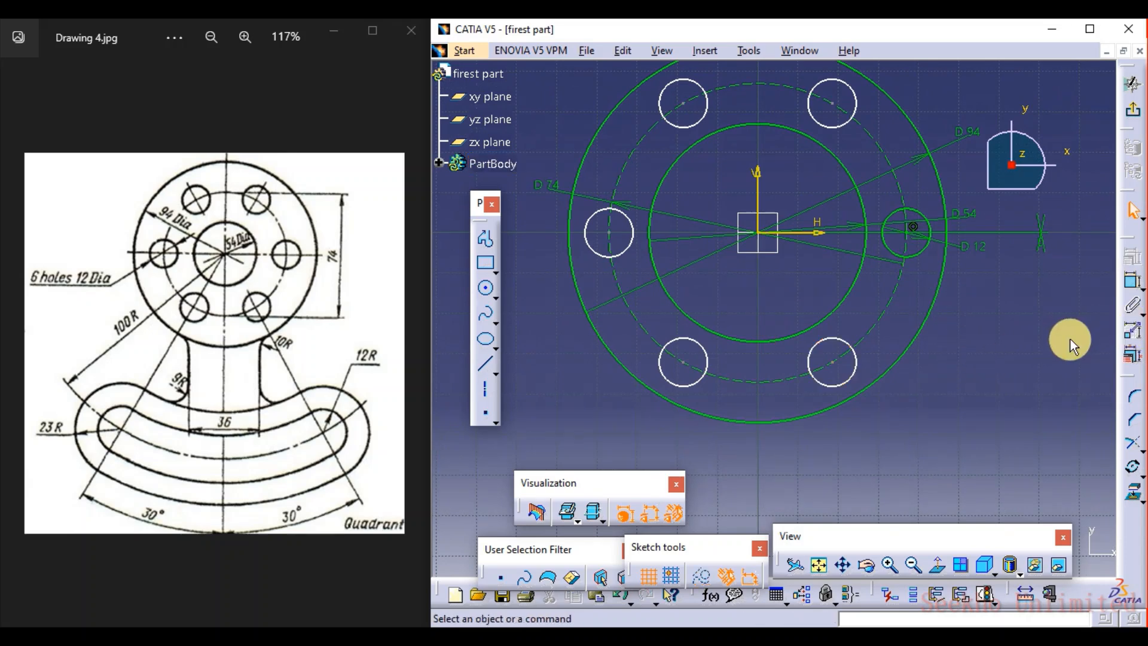
{"action": "left_click", "coordinate": [1126, 283]}
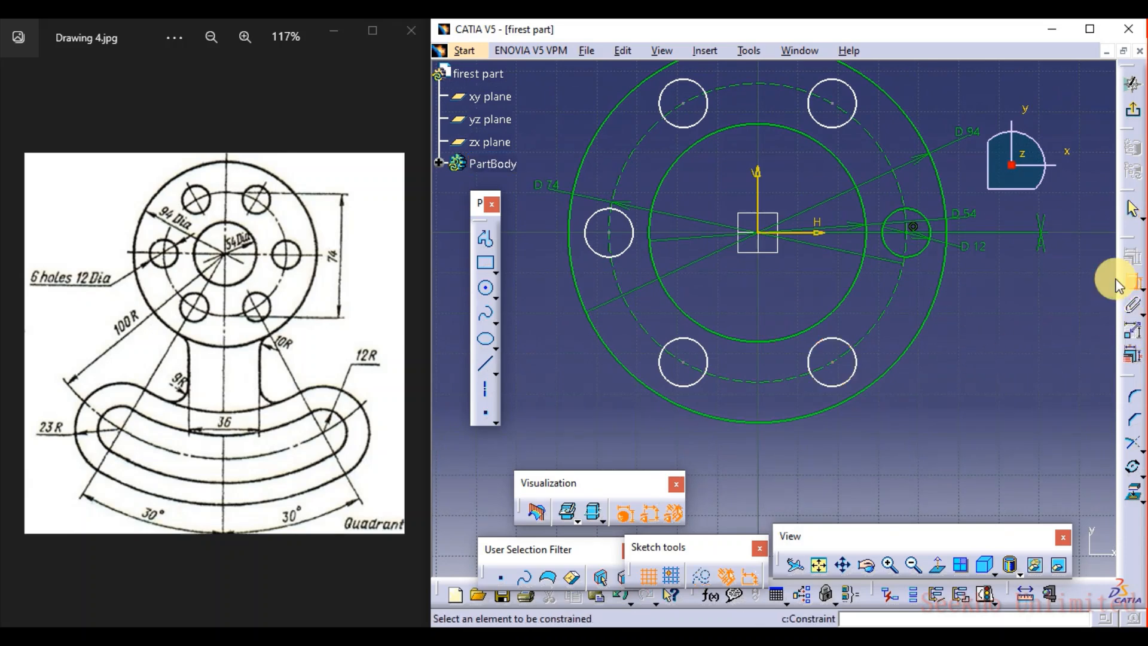
{"action": "left_click", "coordinate": [839, 125]}
{"action": "left_click", "coordinate": [852, 146]}
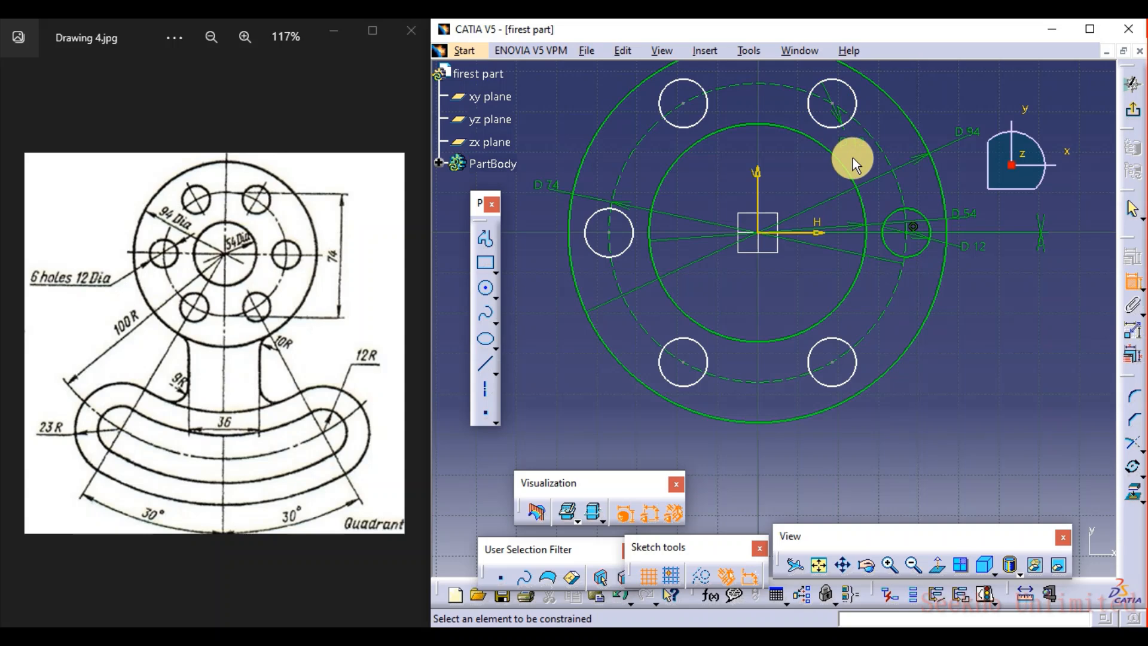
Dimension the upper-right copied circle's centre from the horizontal axis and from the vertical axis
{"action": "left_click", "coordinate": [832, 104]}
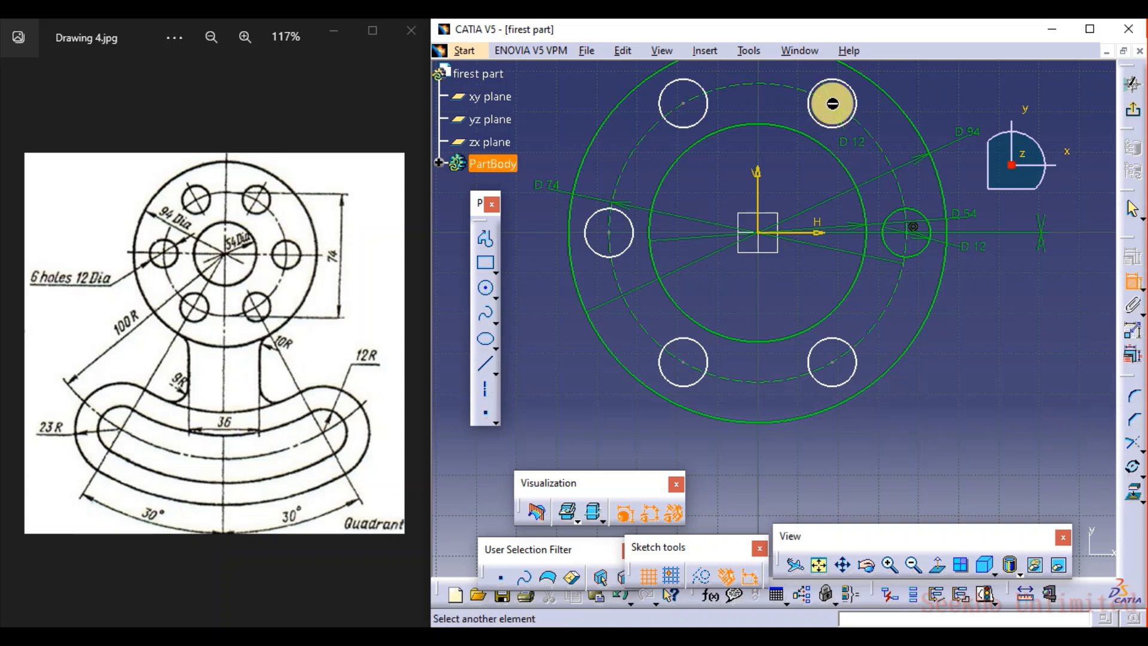
{"action": "left_click", "coordinate": [803, 232]}
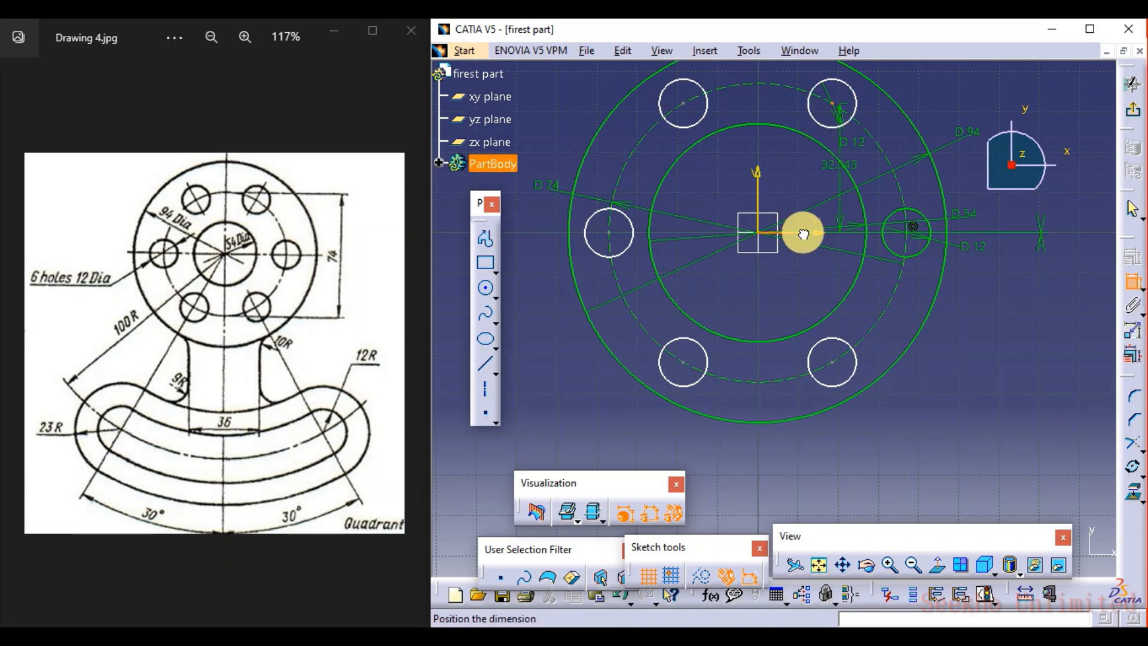
{"action": "left_click", "coordinate": [803, 166]}
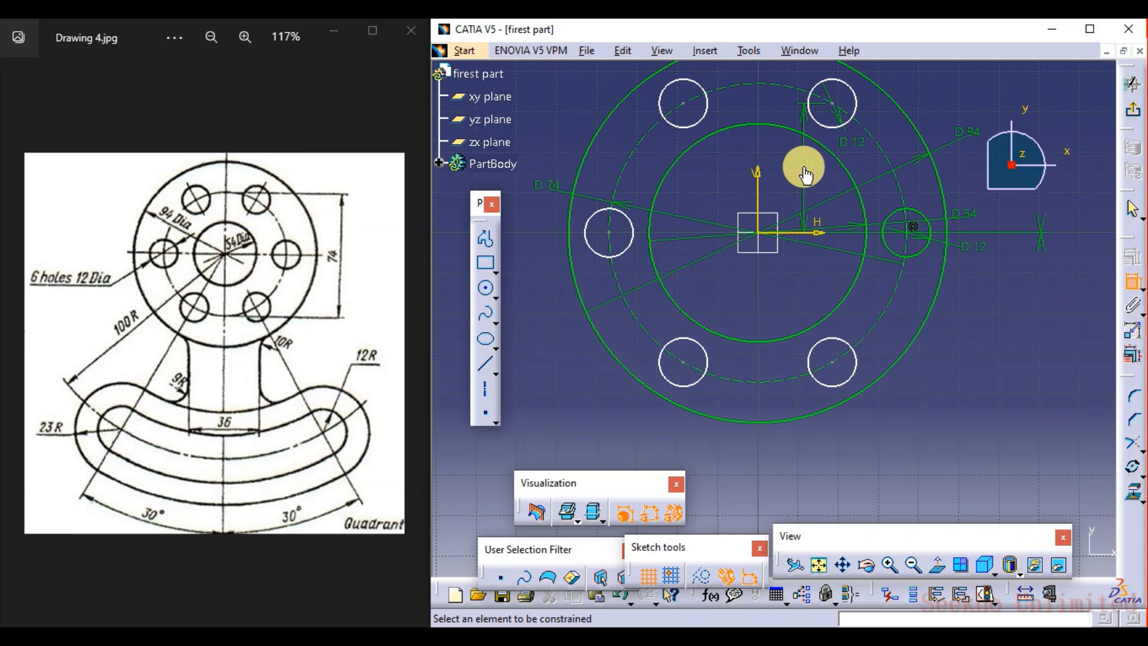
{"action": "left_click", "coordinate": [832, 104]}
{"action": "left_click", "coordinate": [757, 185]}
{"action": "left_click", "coordinate": [775, 101]}
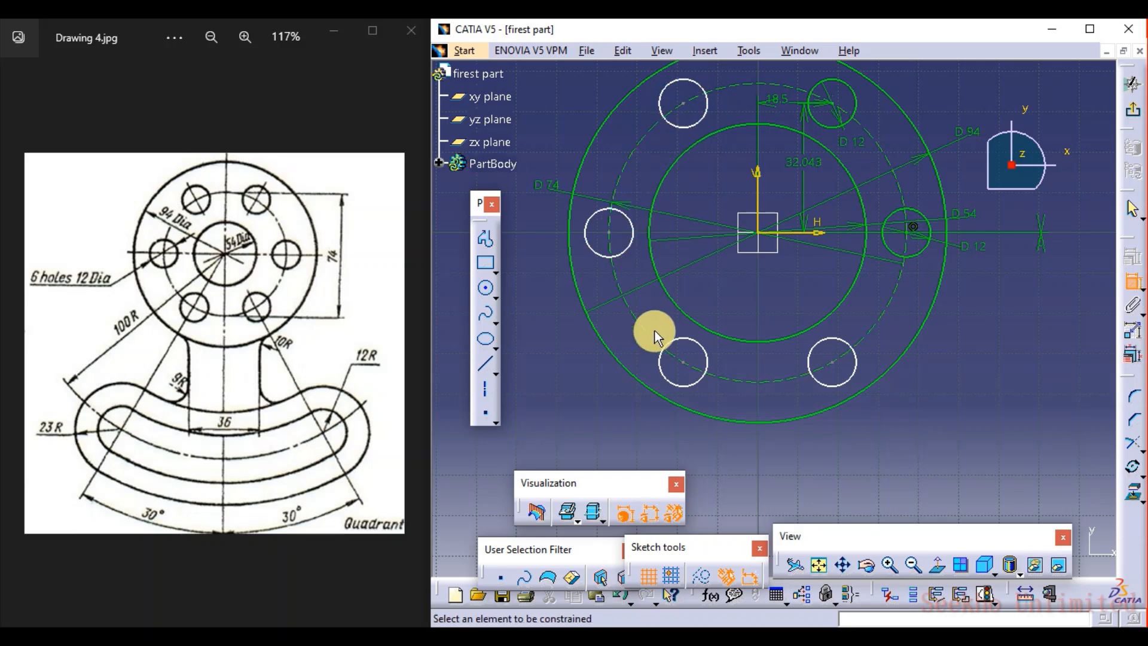
Dimension the lower-right copied circle's diameter and its centre's distances from the horizontal and vertical axes
{"action": "left_click", "coordinate": [818, 384]}
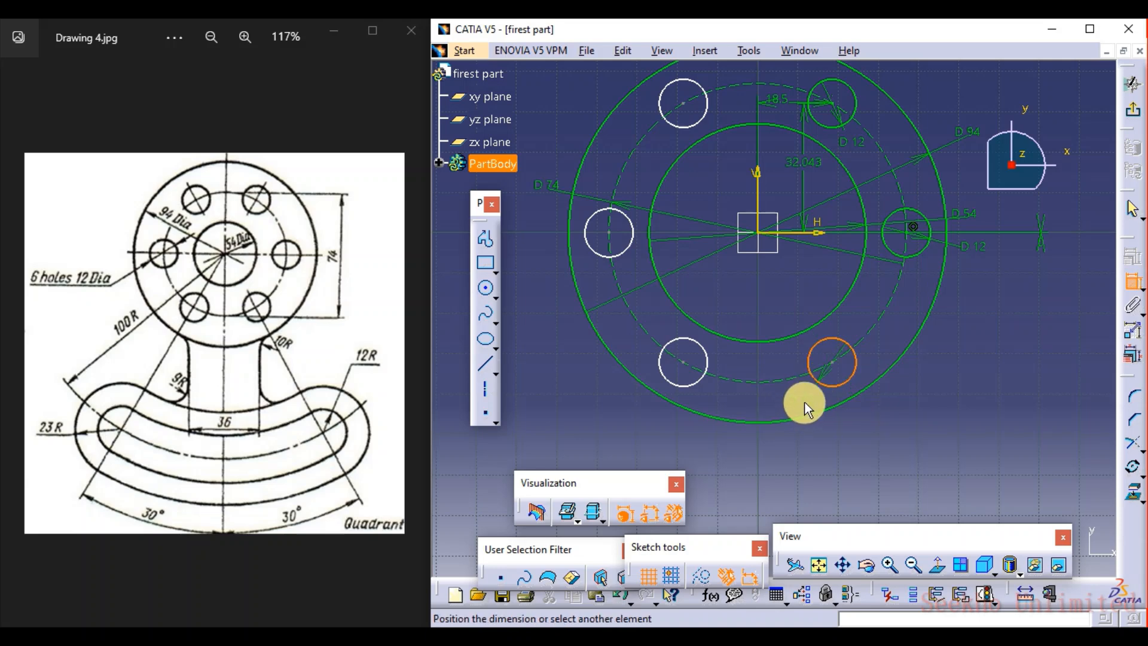
{"action": "key", "text": "Escape"}
{"action": "left_click", "coordinate": [832, 362]}
{"action": "left_click", "coordinate": [807, 234]}
{"action": "left_click", "coordinate": [816, 276]}
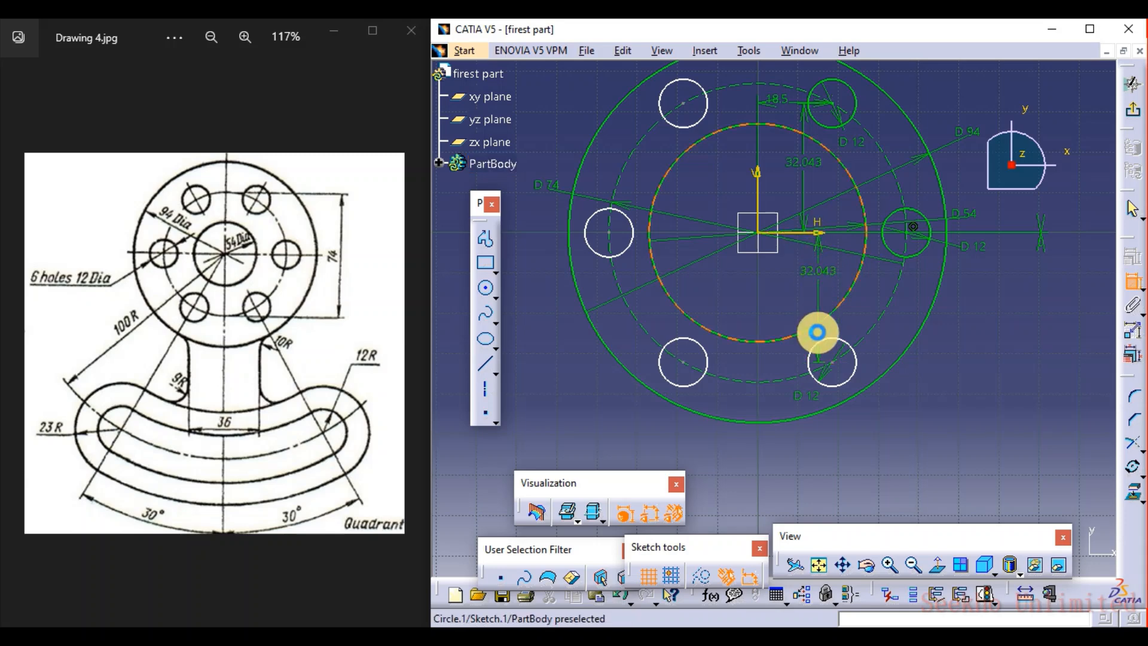
{"action": "left_click", "coordinate": [832, 362]}
{"action": "left_click", "coordinate": [758, 205]}
{"action": "left_click", "coordinate": [766, 280]}
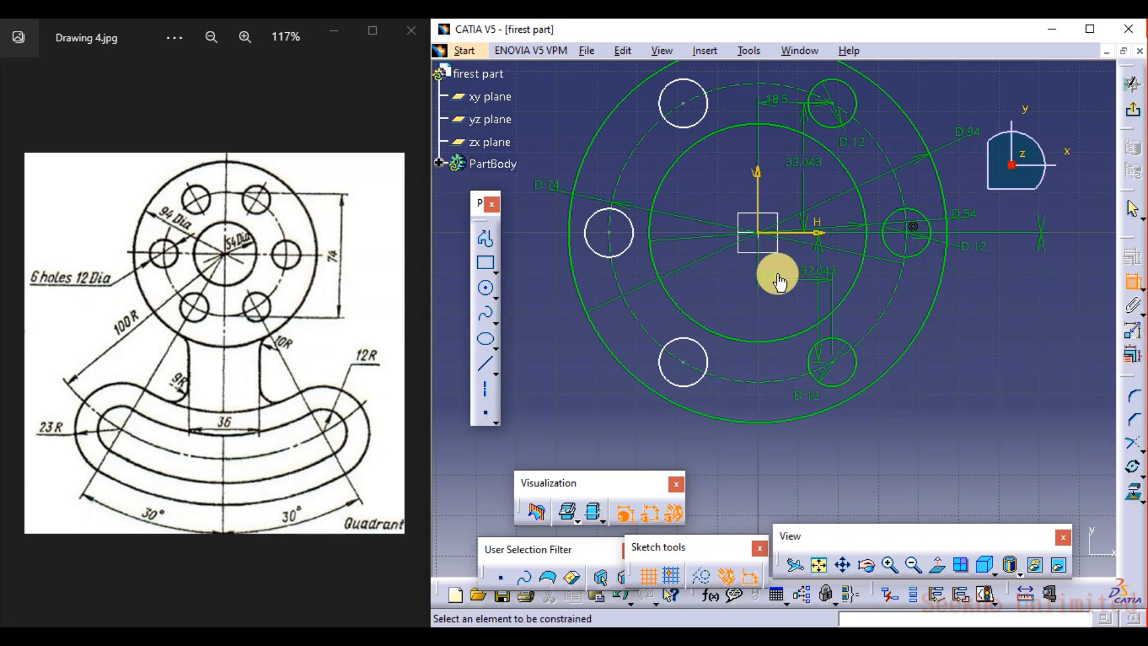
Dimension the diameters of the three copied circles on the left half of the hole pattern
{"action": "left_click", "coordinate": [709, 88]}
{"action": "left_click", "coordinate": [716, 76]}
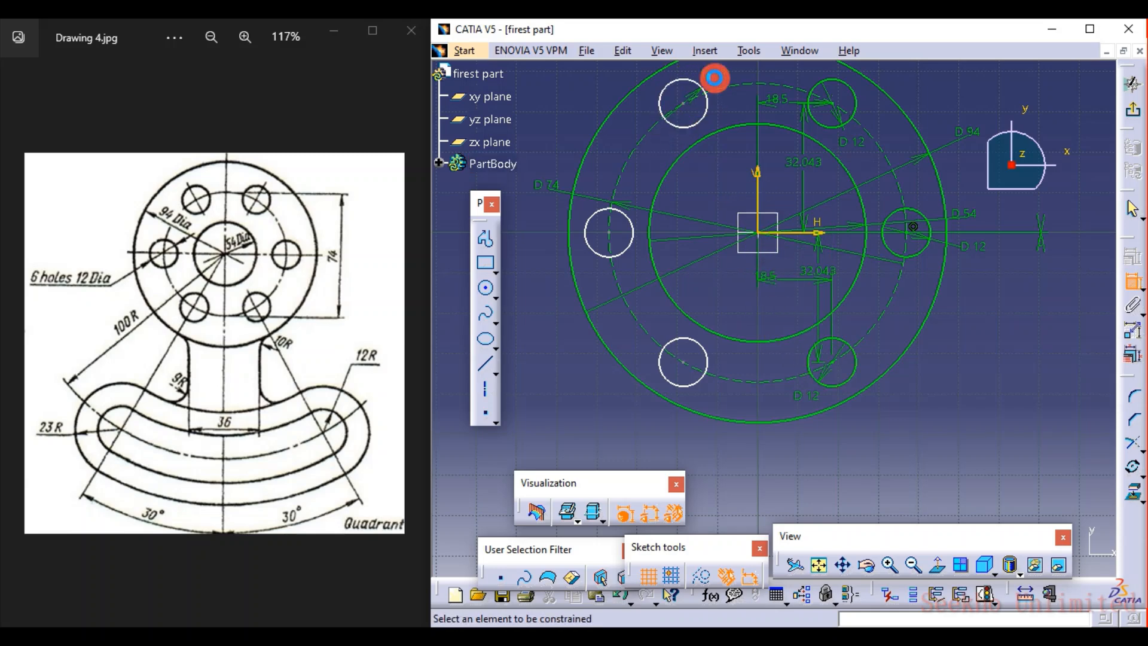
{"action": "left_click", "coordinate": [598, 224]}
{"action": "left_click", "coordinate": [582, 217]}
{"action": "left_click", "coordinate": [663, 375]}
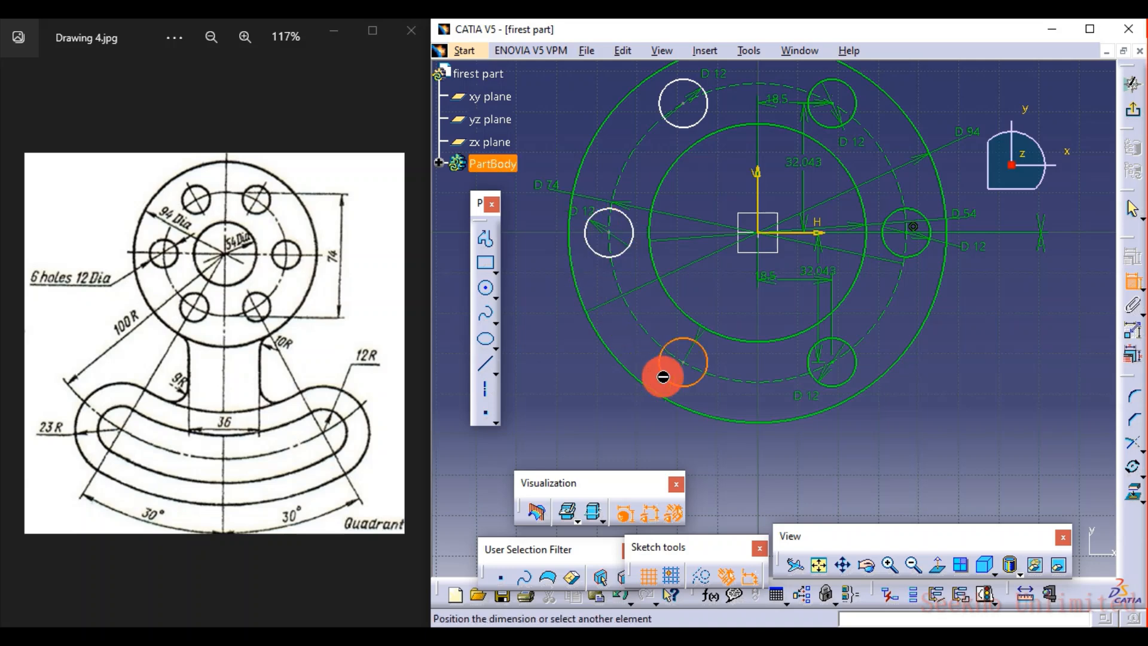
{"action": "left_click", "coordinate": [630, 360]}
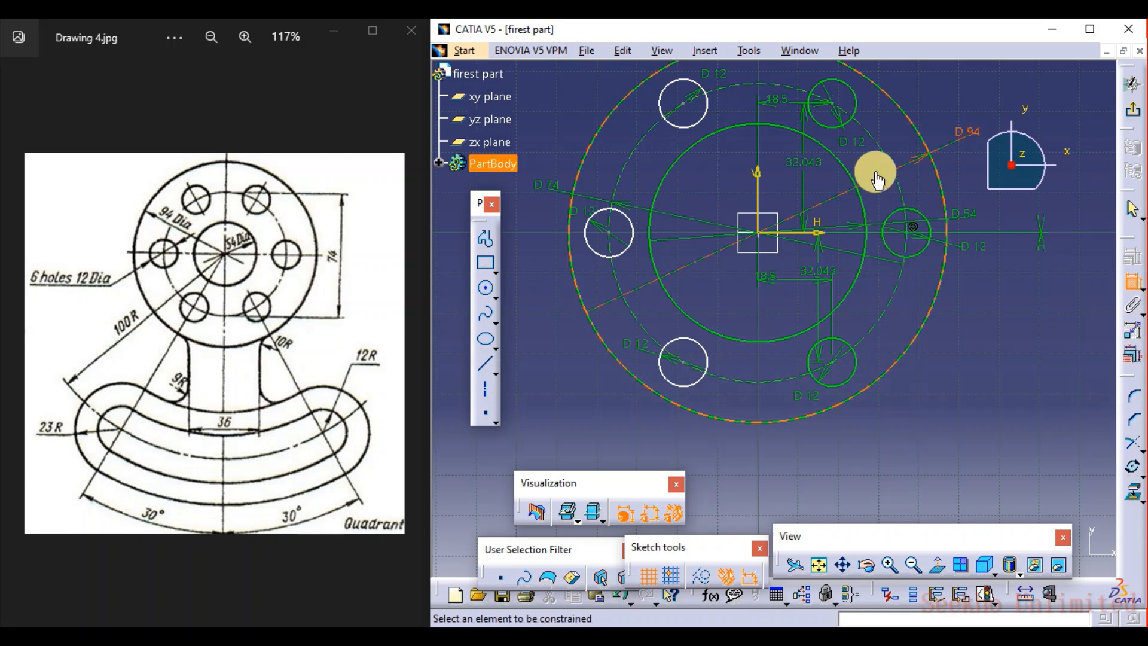
{"action": "left_click", "coordinate": [859, 350]}
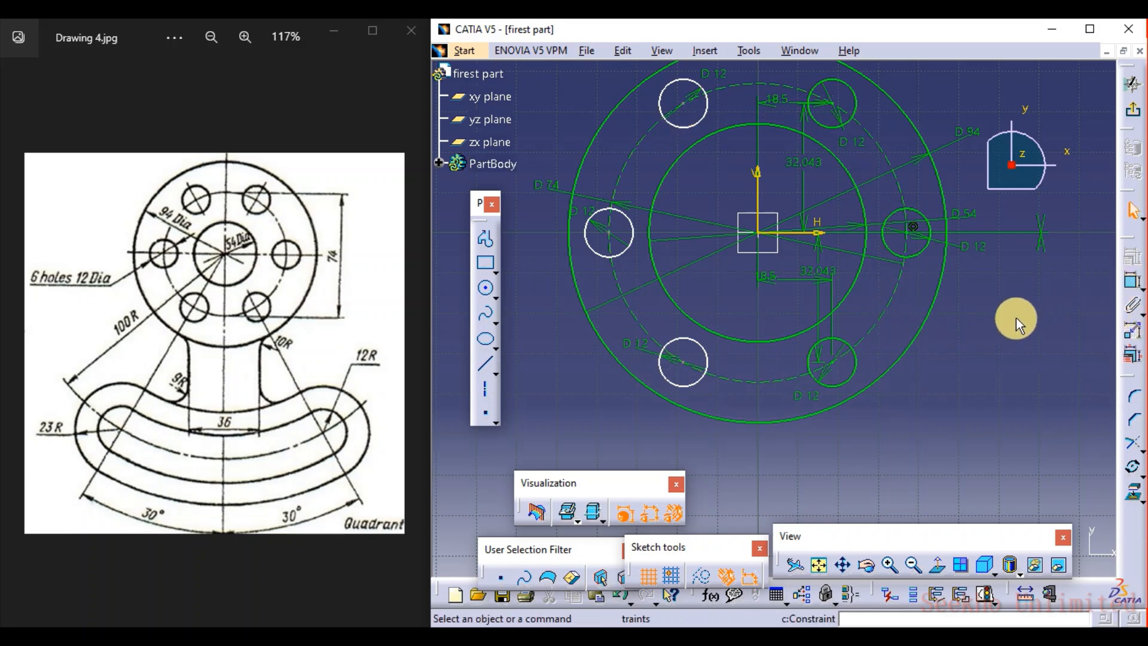
Undo the dimensions on the copied circles and the rotation, back to the single 12 mm circle
{"action": "key", "text": "ctrl+z"}
{"action": "key", "text": "ctrl+z"}
{"action": "key", "text": "ctrl+z"}
{"action": "key", "text": "ctrl+z"}
{"action": "key", "text": "ctrl+z"}
{"action": "key", "text": "ctrl+z"}
{"action": "key", "text": "ctrl+z"}
{"action": "key", "text": "ctrl+z"}
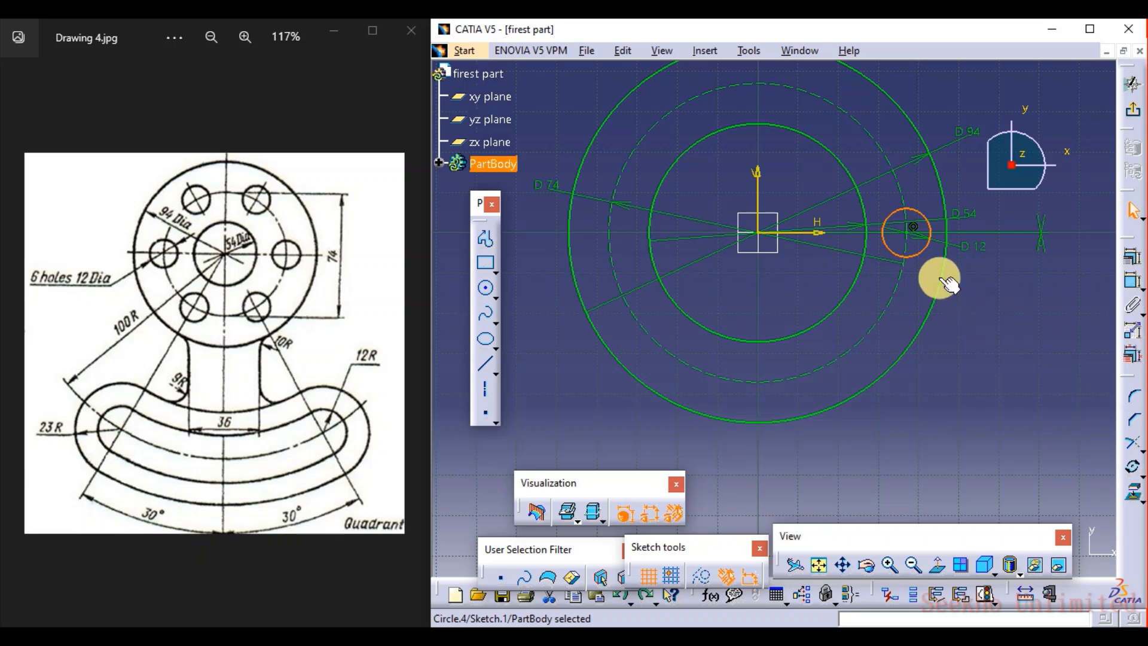
{"action": "left_click", "coordinate": [980, 316]}
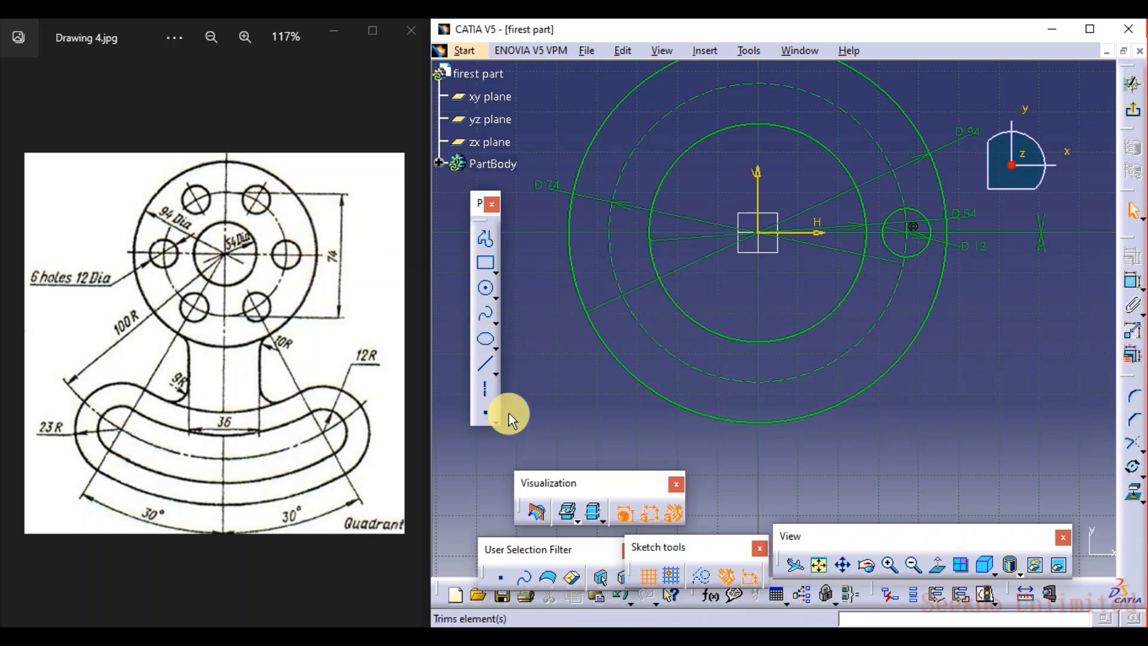
Sketch a circle about 12 mm in diameter, centred on the upper-right part of the 74 mm construction circle
{"action": "left_click", "coordinate": [486, 288]}
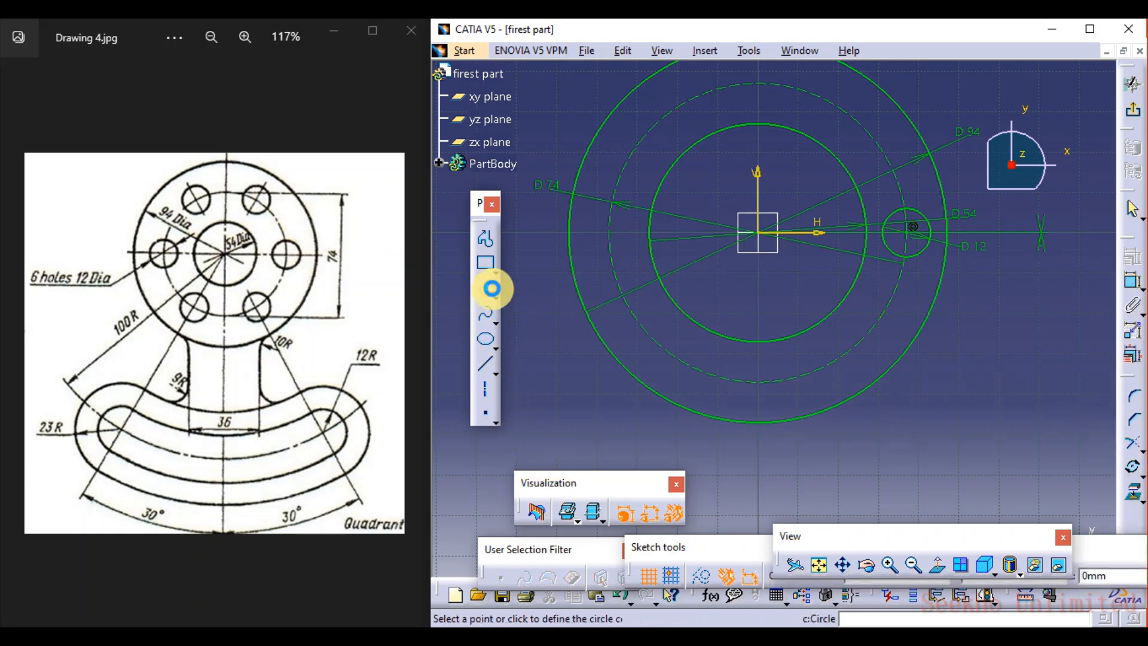
{"action": "left_click", "coordinate": [854, 117]}
{"action": "left_click", "coordinate": [865, 98]}
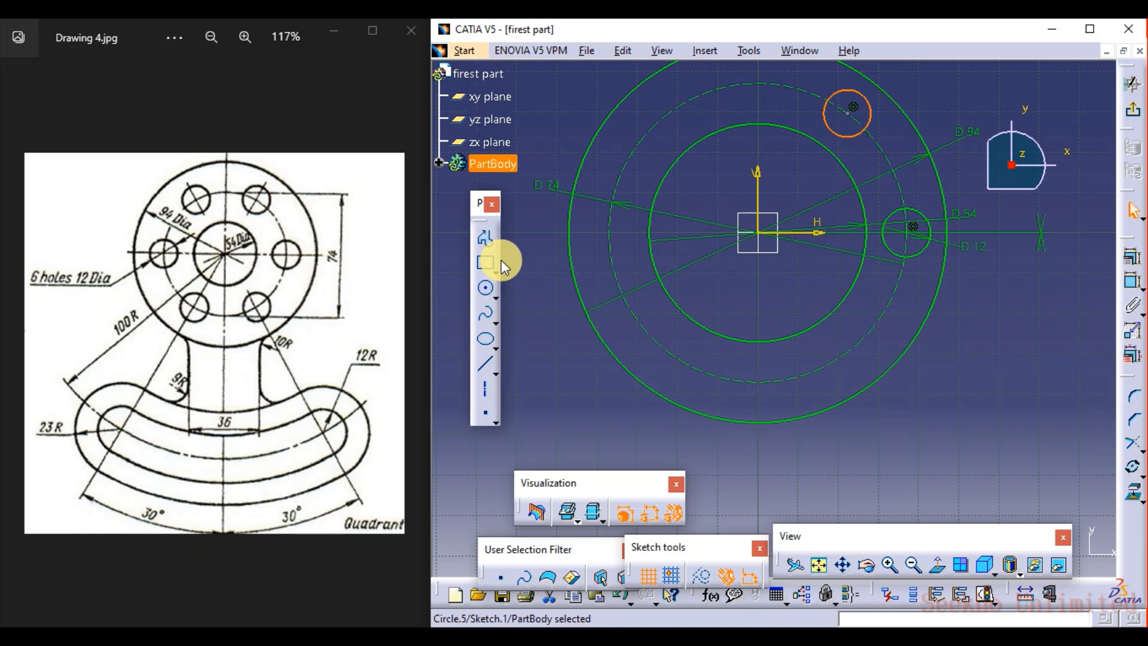
Dimension the upper-right circle's diameter and set it to 12 mm
{"action": "left_click", "coordinate": [864, 142]}
{"action": "left_click", "coordinate": [1131, 281]}
{"action": "left_click", "coordinate": [957, 93]}
{"action": "double_click", "coordinate": [960, 90]}
{"action": "type", "text": "12"}
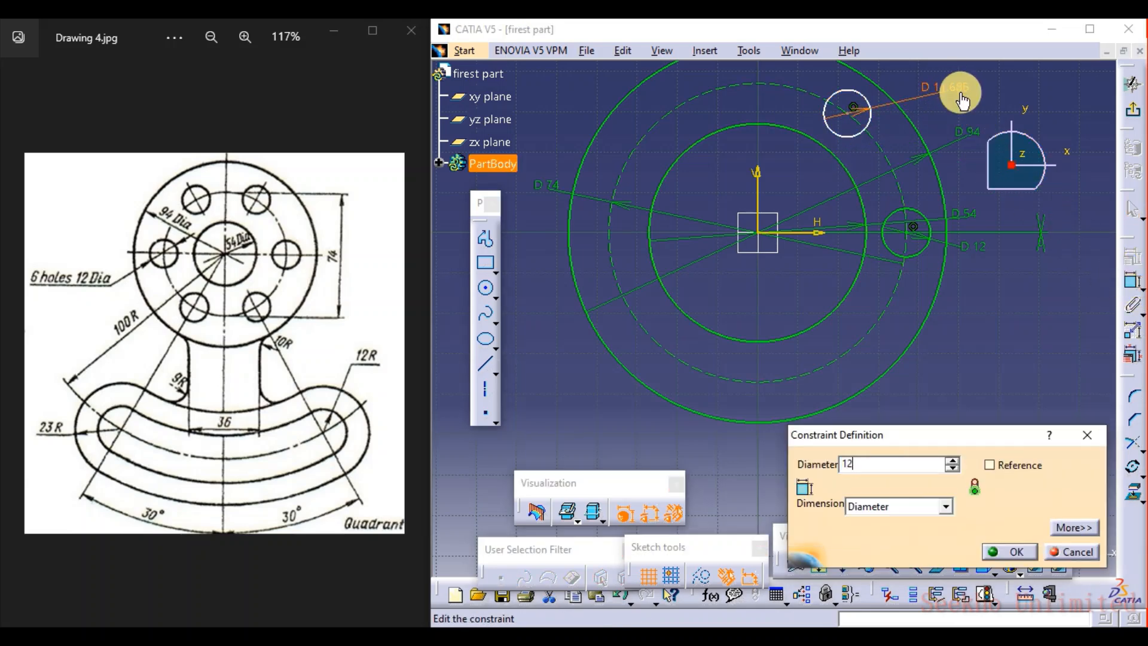
{"action": "key", "text": "Return"}
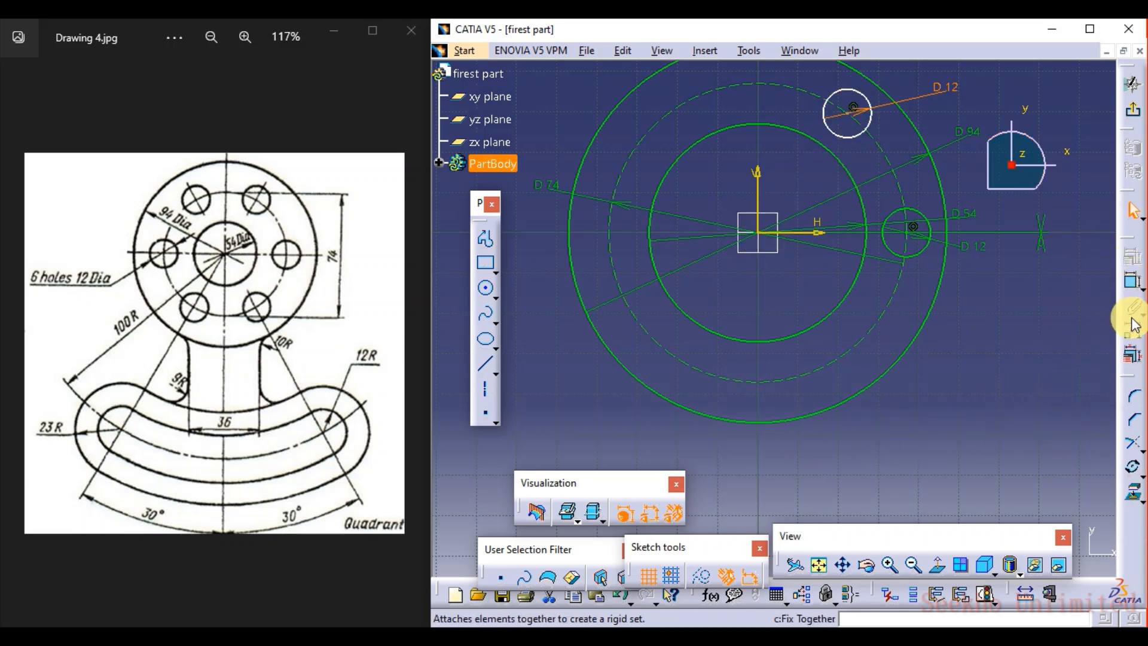
{"action": "left_click", "coordinate": [1129, 280]}
{"action": "left_click", "coordinate": [851, 122]}
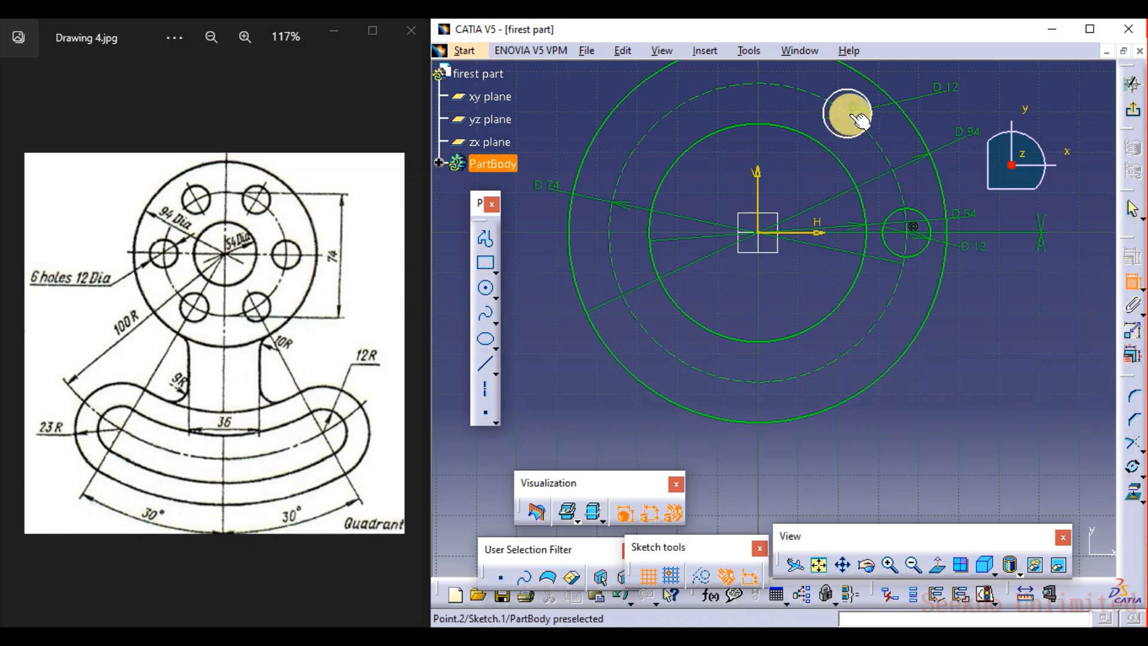
{"action": "left_click", "coordinate": [759, 232]}
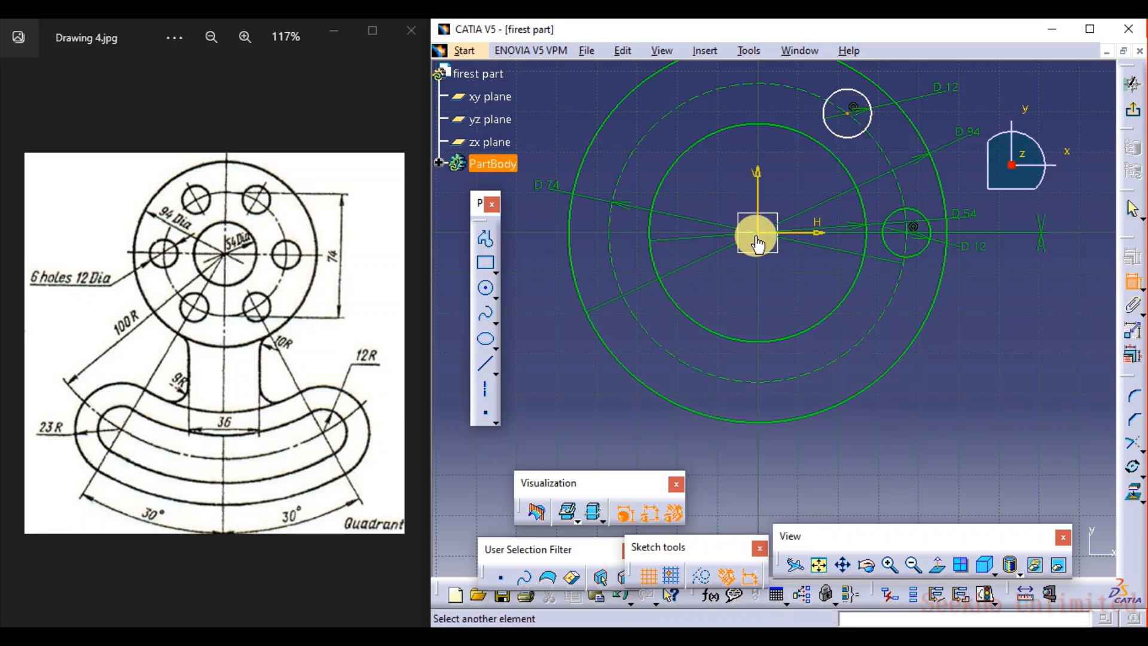
{"action": "left_click", "coordinate": [758, 232]}
{"action": "right_click", "coordinate": [826, 177]}
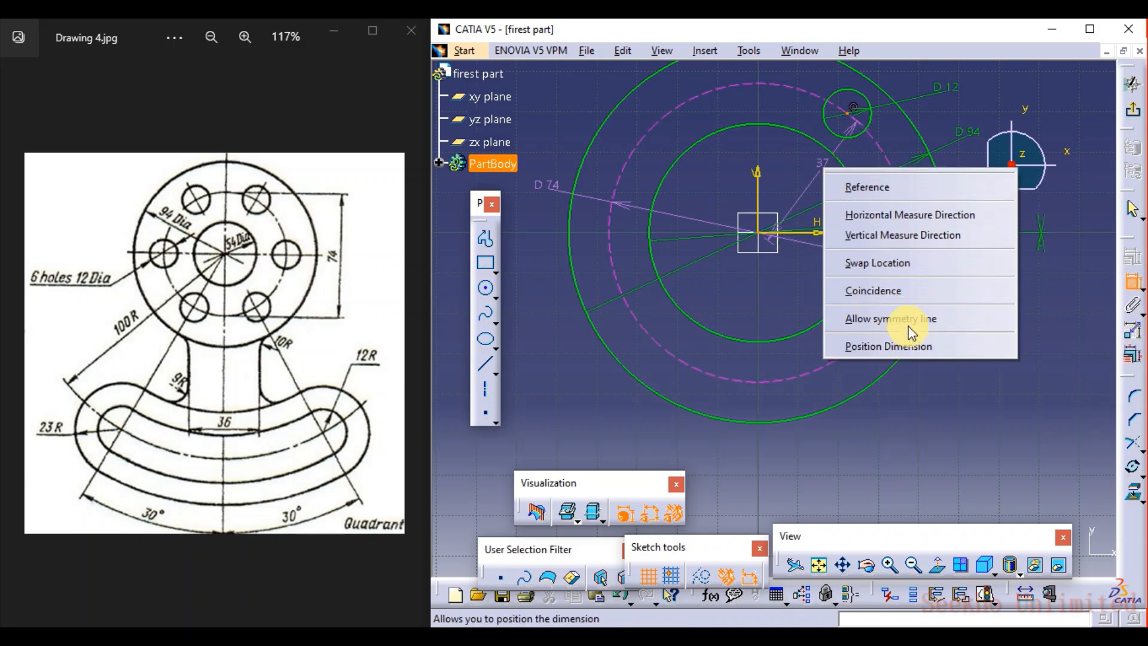
{"action": "left_click", "coordinate": [940, 266]}
{"action": "left_click", "coordinate": [940, 269]}
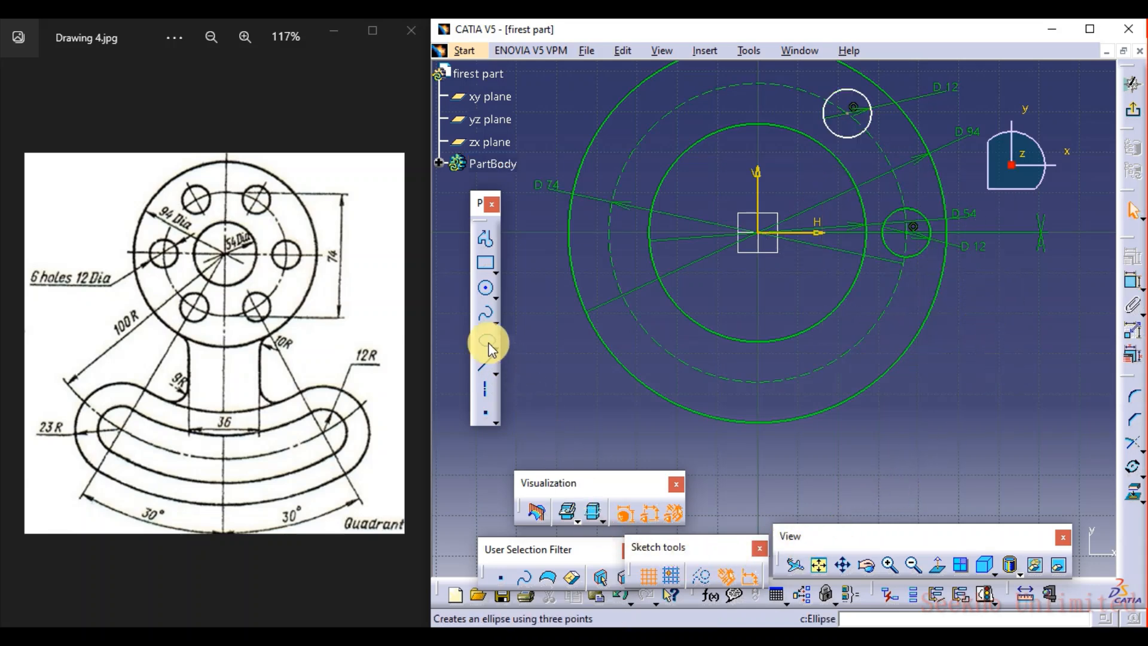
Sketch a line from the origin up to the right, ending beyond the 94 mm circle
{"action": "left_click", "coordinate": [485, 363]}
{"action": "left_click", "coordinate": [761, 234]}
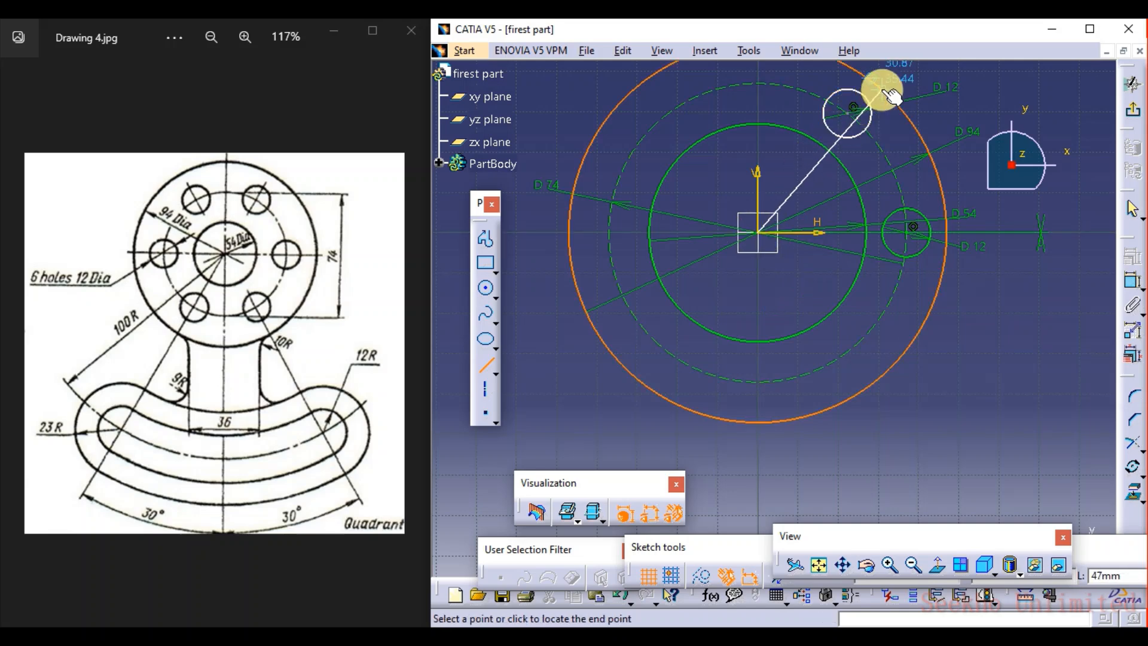
{"action": "middle_click_drag", "start_coordinate": [852, 147], "coordinate": [833, 241]}
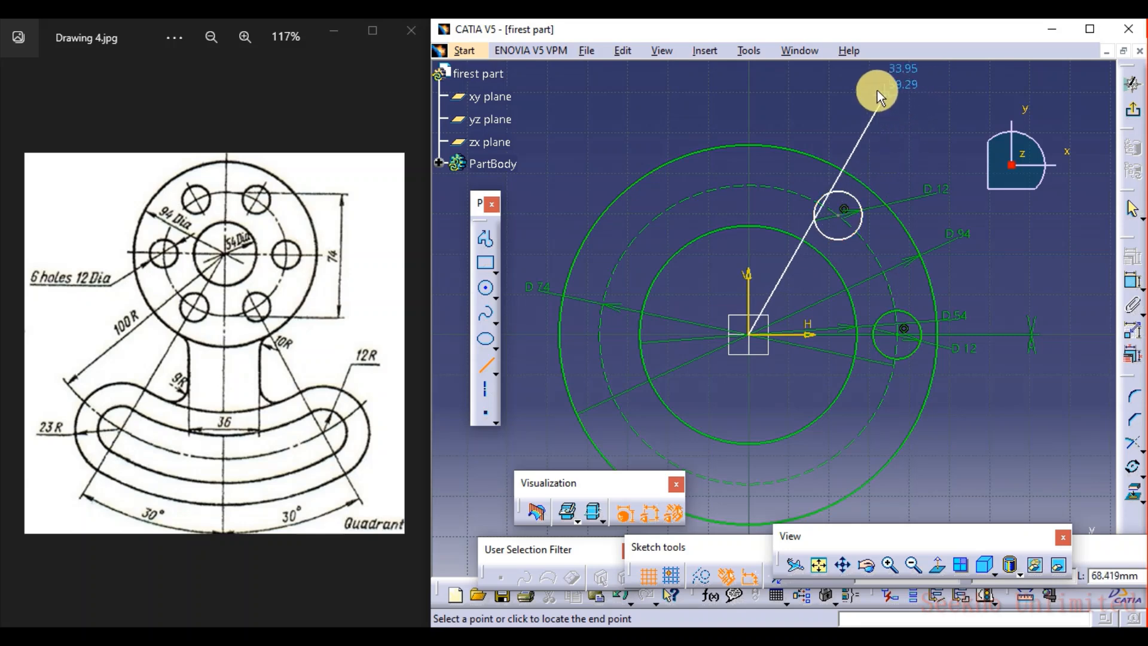
{"action": "left_click", "coordinate": [844, 76]}
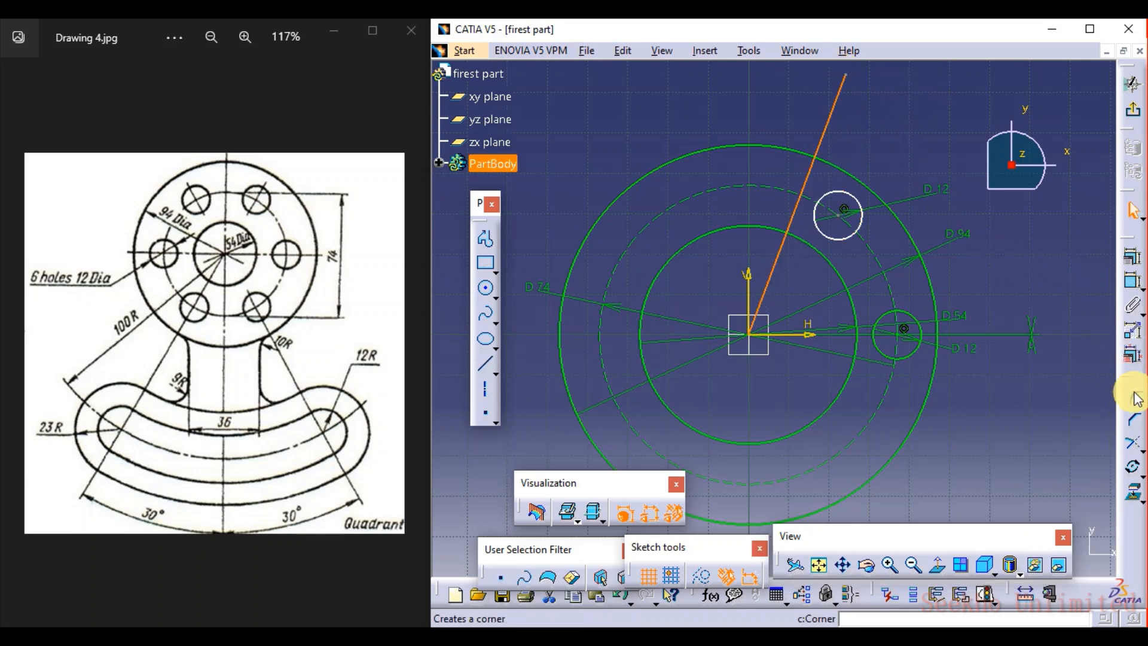
Dimension the angle between the sloped line and the horizontal axis and set it to 60°
{"action": "left_click", "coordinate": [1131, 281]}
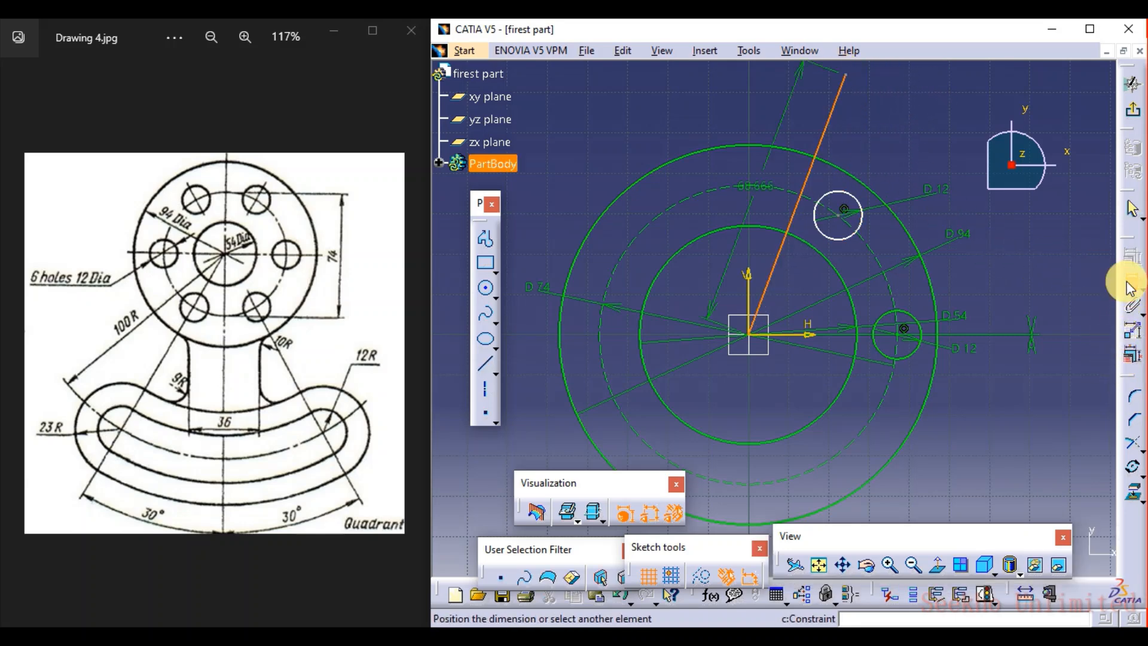
{"action": "left_click", "coordinate": [807, 276]}
{"action": "double_click", "coordinate": [795, 276]}
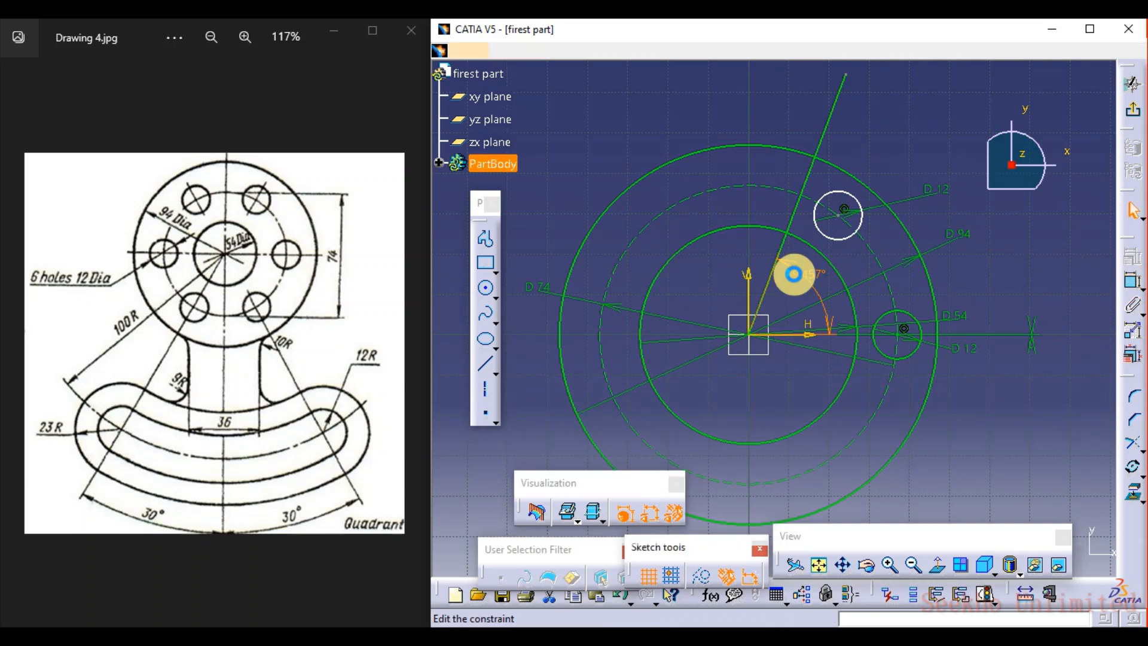
{"action": "type", "text": "60"}
{"action": "key", "text": "Return"}
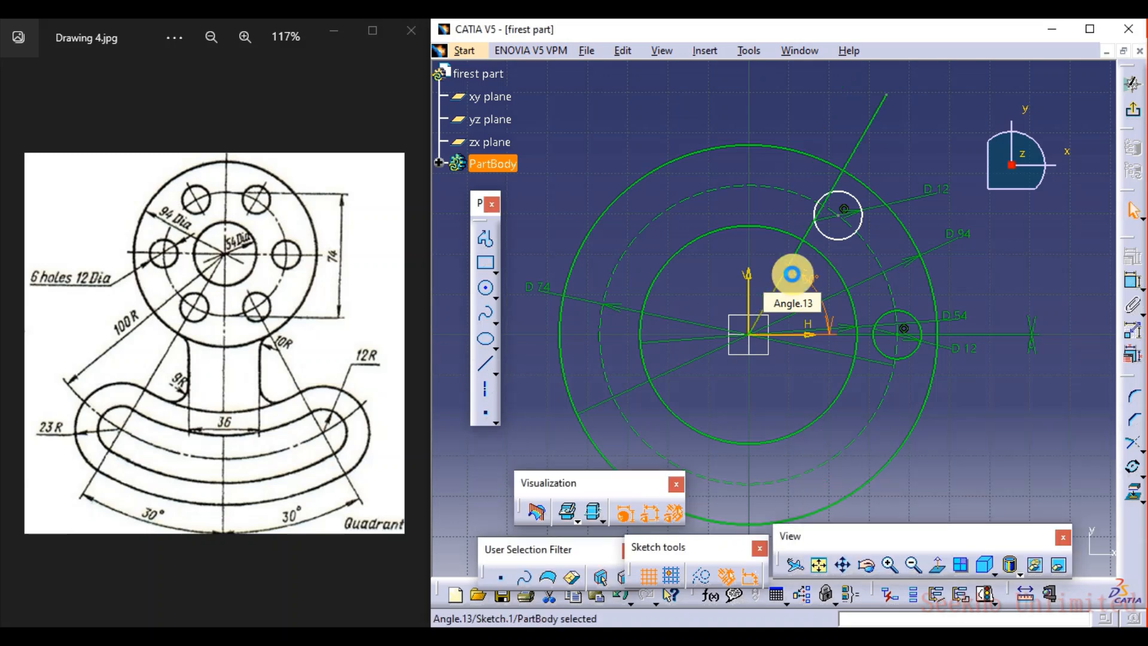
Convert the 60° line into a construction element
{"action": "left_click", "coordinate": [839, 173]}
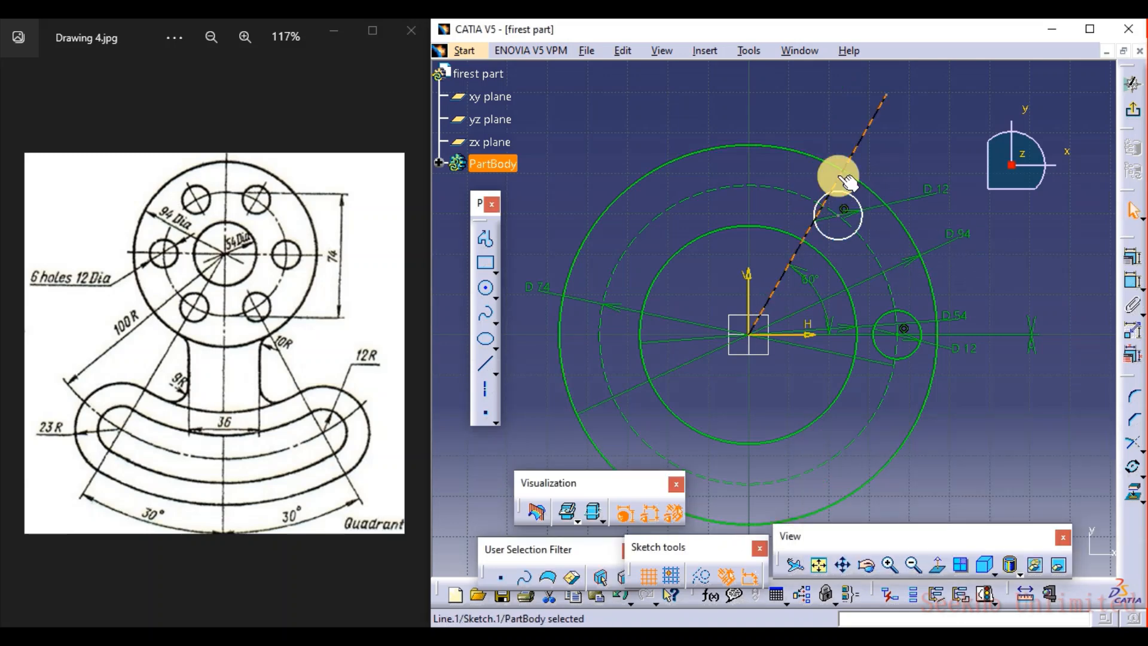
{"action": "left_click", "coordinate": [700, 576]}
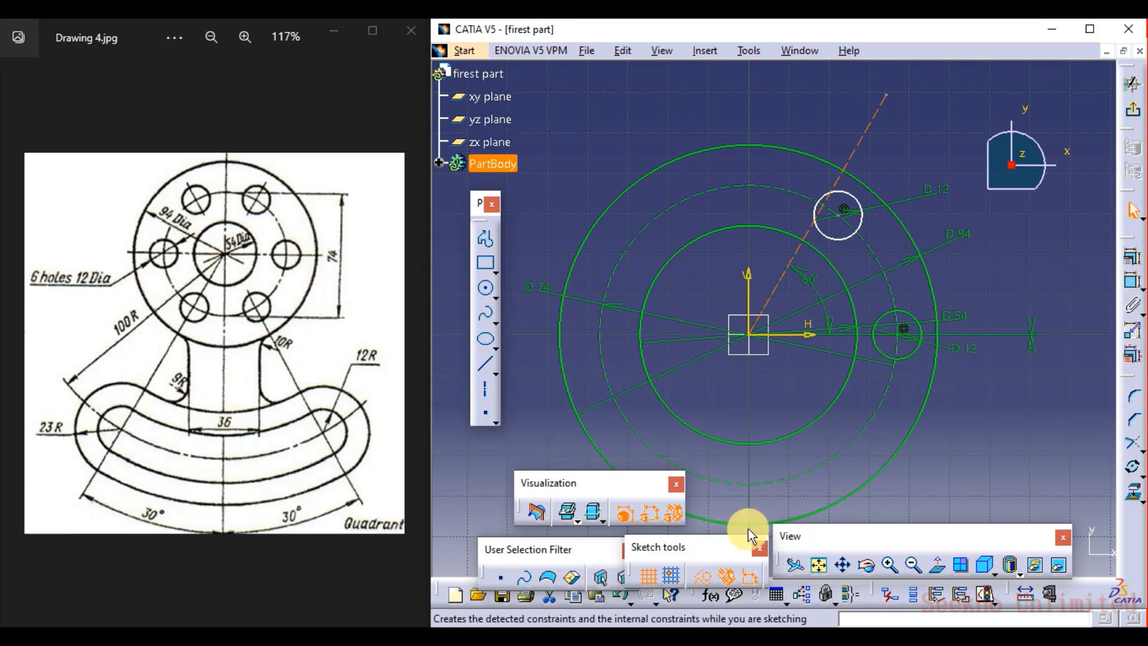
{"action": "left_click", "coordinate": [906, 146]}
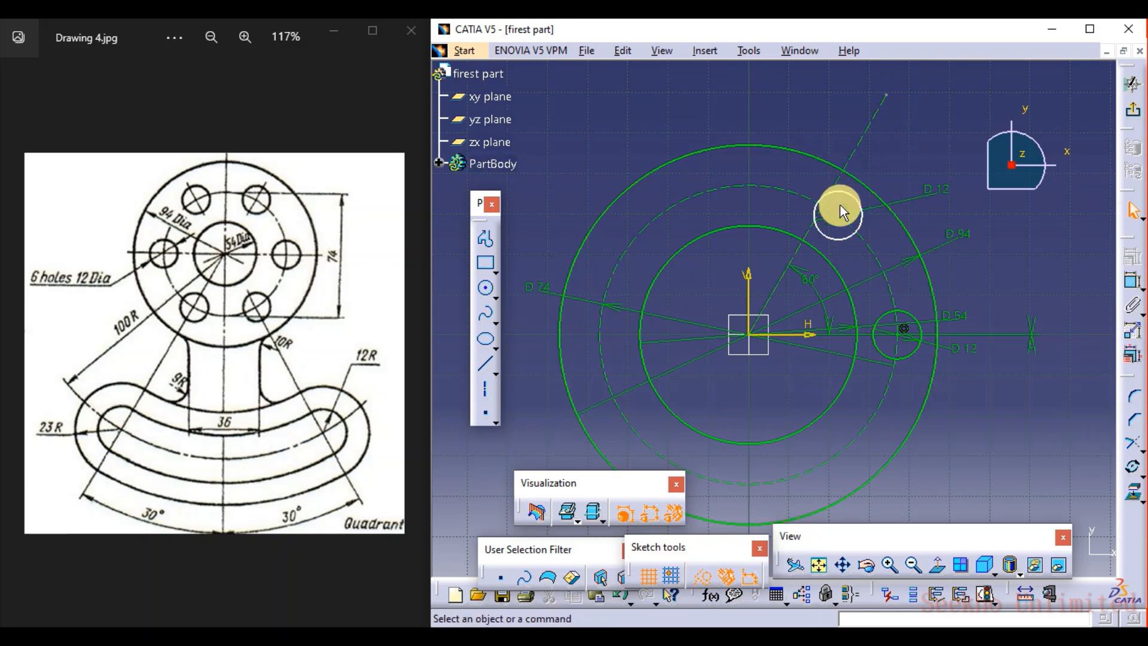
Shorten the 60° construction line slightly, keeping its free end beyond the 94 mm circle
{"action": "left_click", "coordinate": [843, 231]}
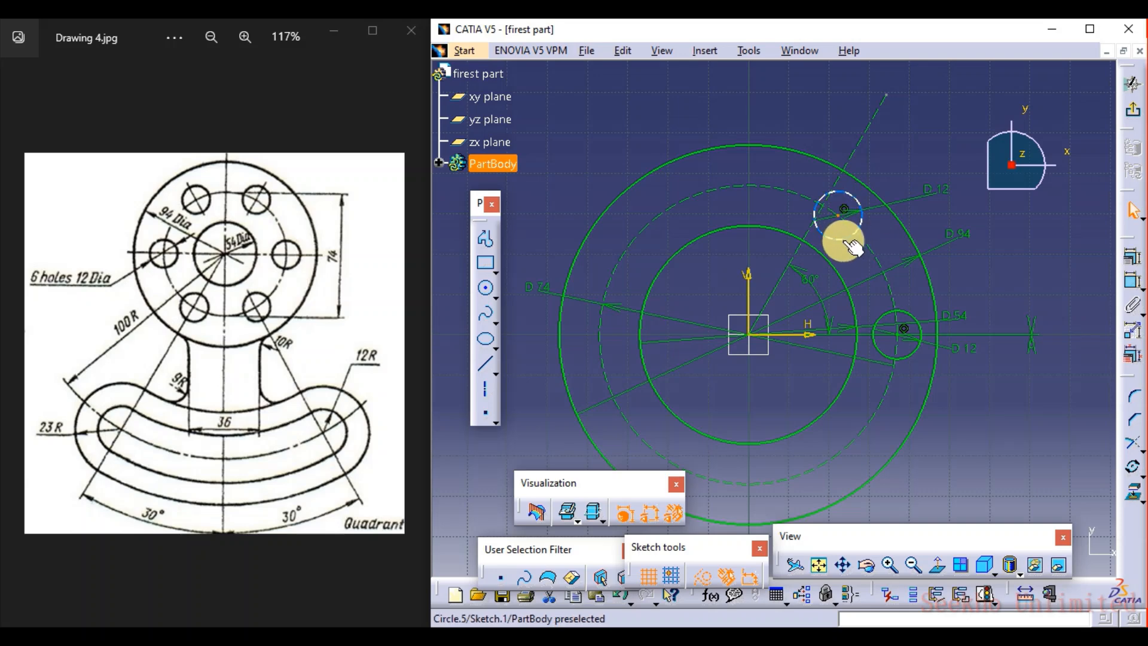
{"action": "left_click", "coordinate": [828, 233]}
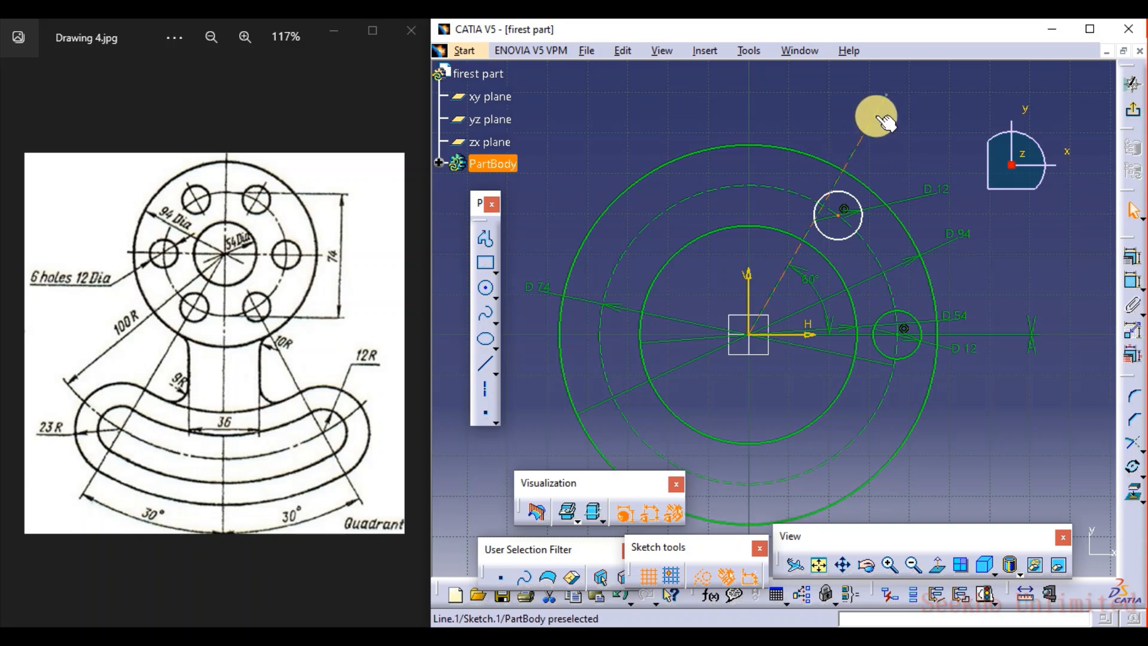
{"action": "mouse_move", "coordinate": [879, 118]}
{"action": "left_mouse_down"}
{"action": "mouse_move", "coordinate": [881, 128]}
{"action": "mouse_move", "coordinate": [862, 131]}
{"action": "mouse_move", "coordinate": [884, 117]}
{"action": "mouse_move", "coordinate": [872, 139]}
{"action": "left_mouse_up"}
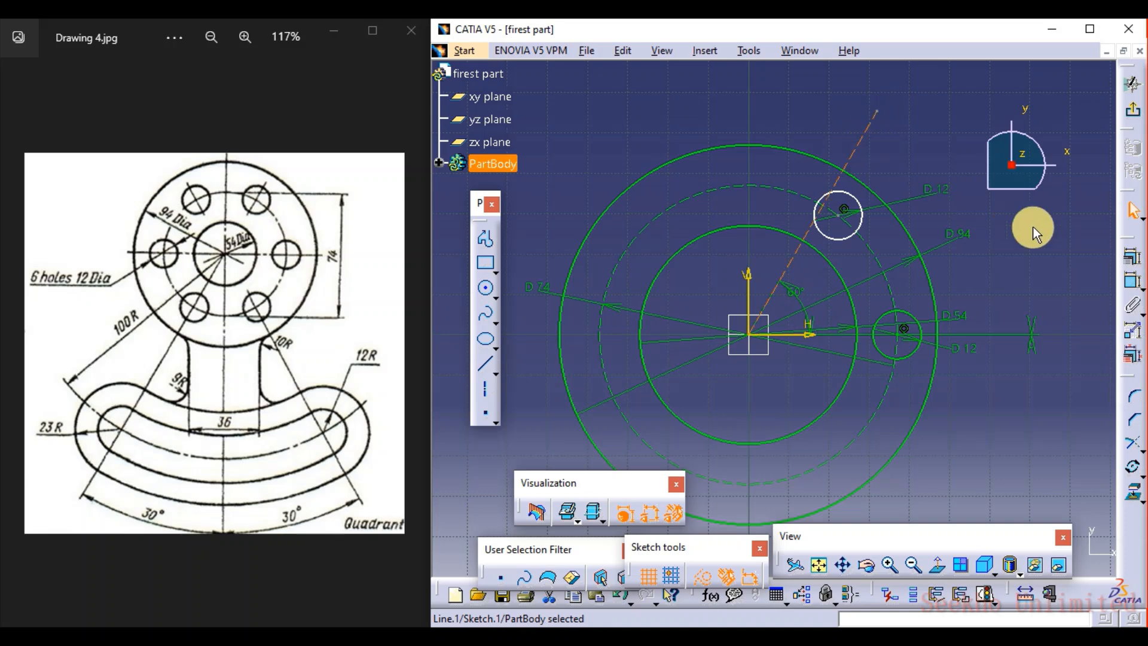
{"action": "left_click", "coordinate": [919, 160]}
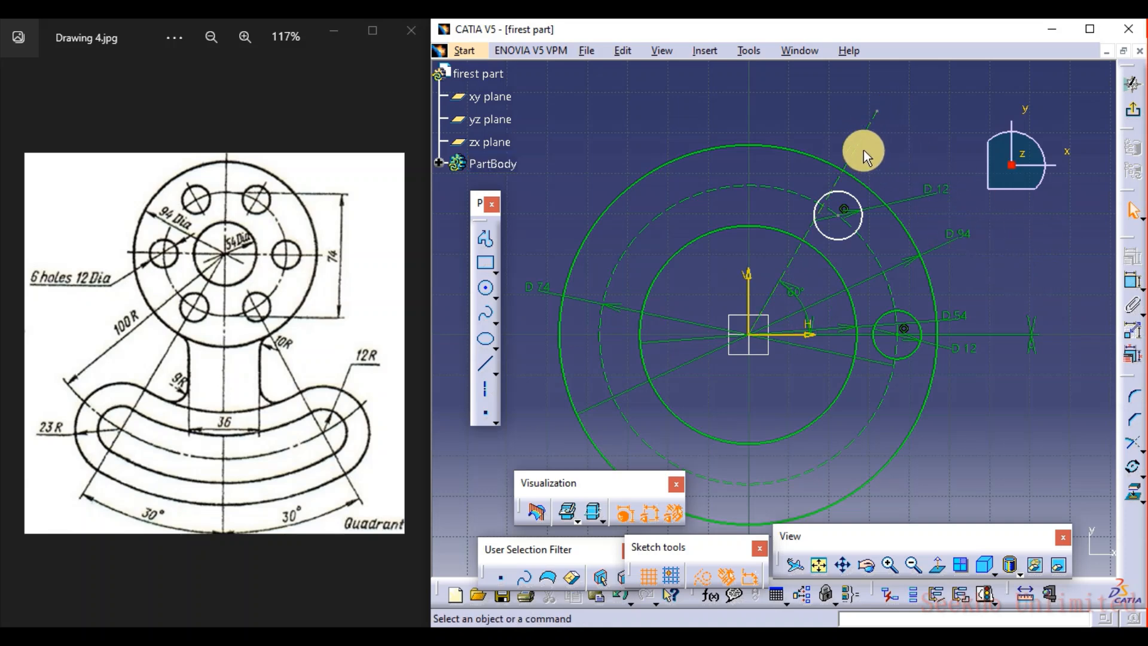
{"action": "left_click_drag", "start_coordinate": [908, 164], "coordinate": [885, 143]}
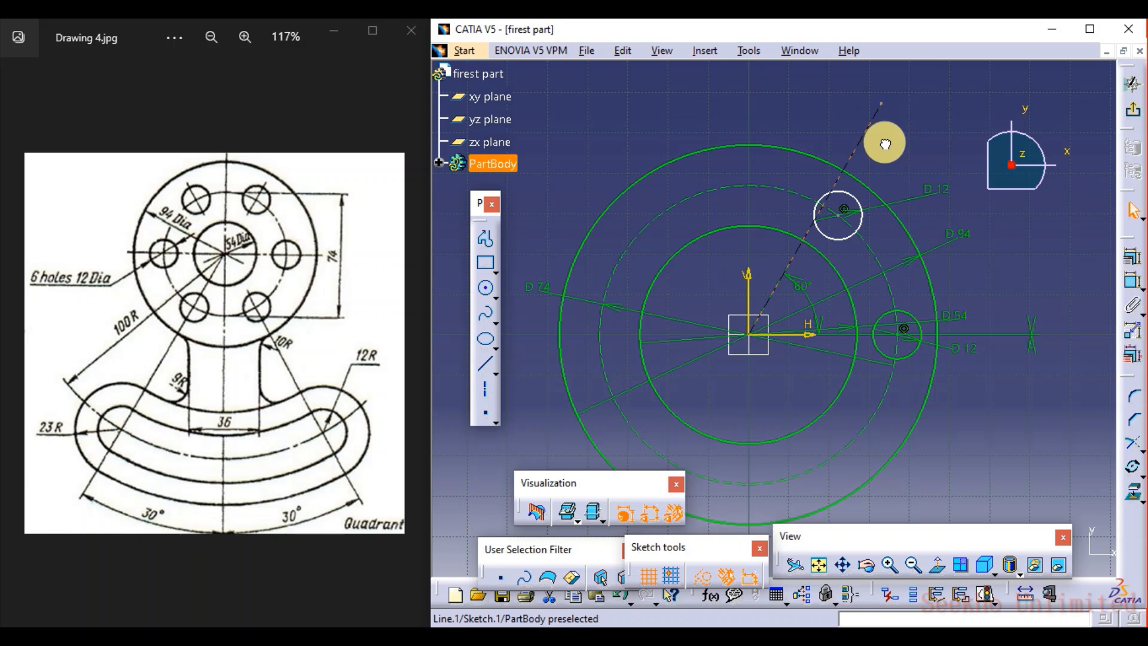
{"action": "left_click", "coordinate": [908, 159]}
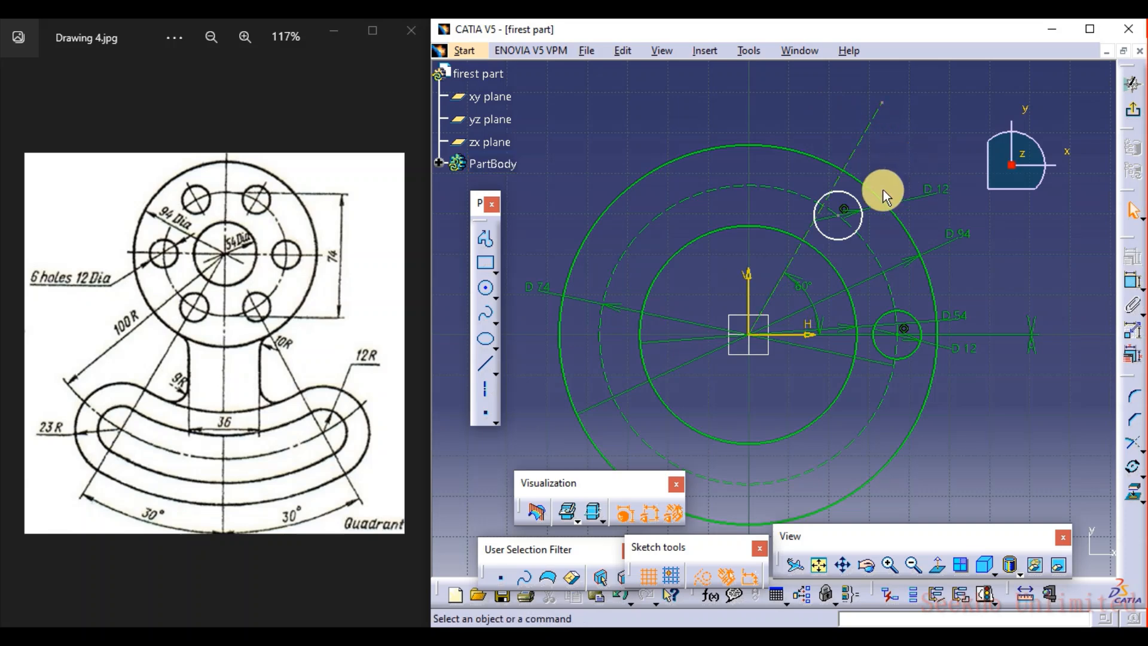
Constrain the centre of the upper-right 12 mm circle to be coincident with the 60° construction line
{"action": "left_click", "coordinate": [837, 217]}
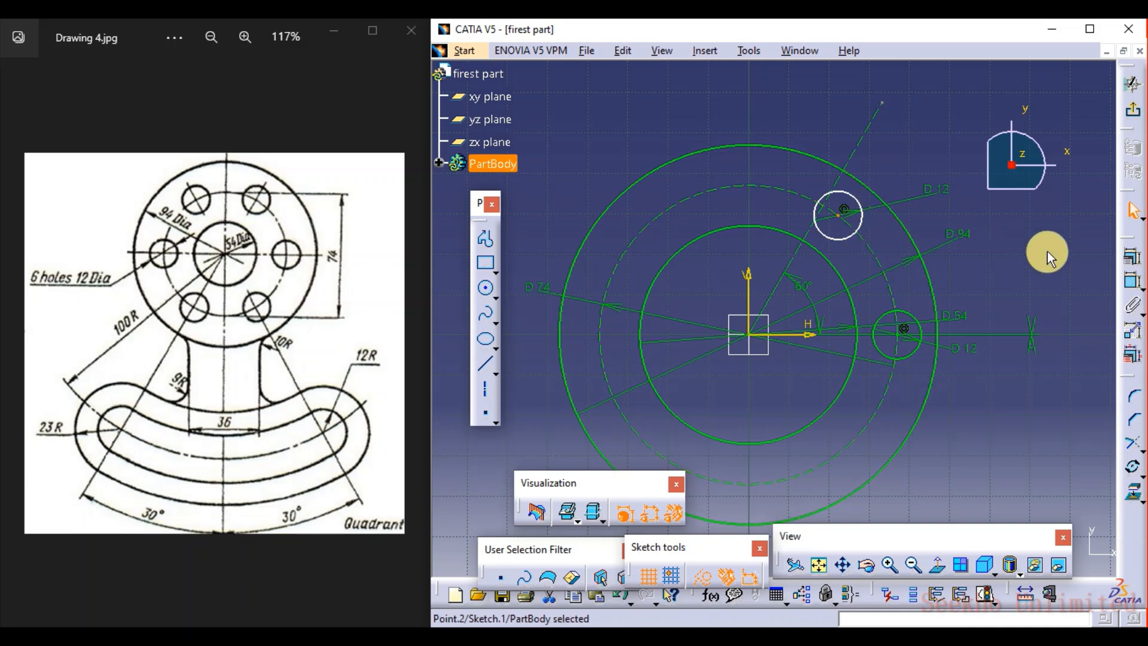
{"action": "left_click", "coordinate": [1133, 285]}
{"action": "left_click", "coordinate": [855, 156]}
{"action": "right_click", "coordinate": [921, 129]}
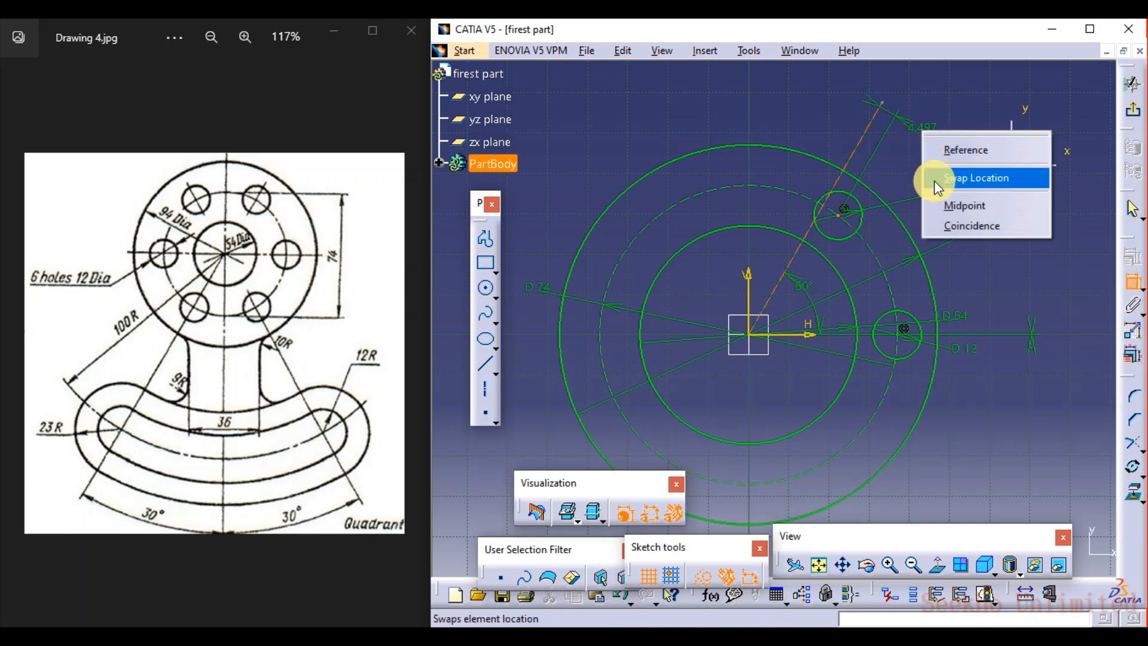
{"action": "left_click", "coordinate": [941, 225]}
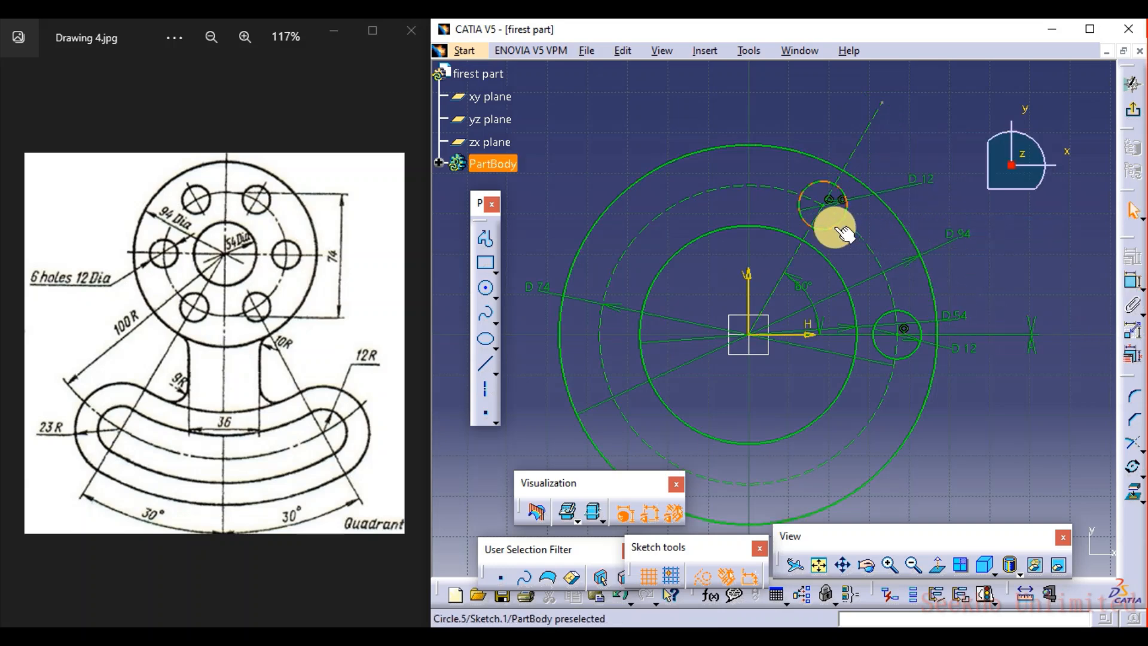
Mirror the upper-right 12 mm circle about the horizontal axis
{"action": "left_click", "coordinate": [838, 224]}
{"action": "left_click", "coordinate": [901, 232]}
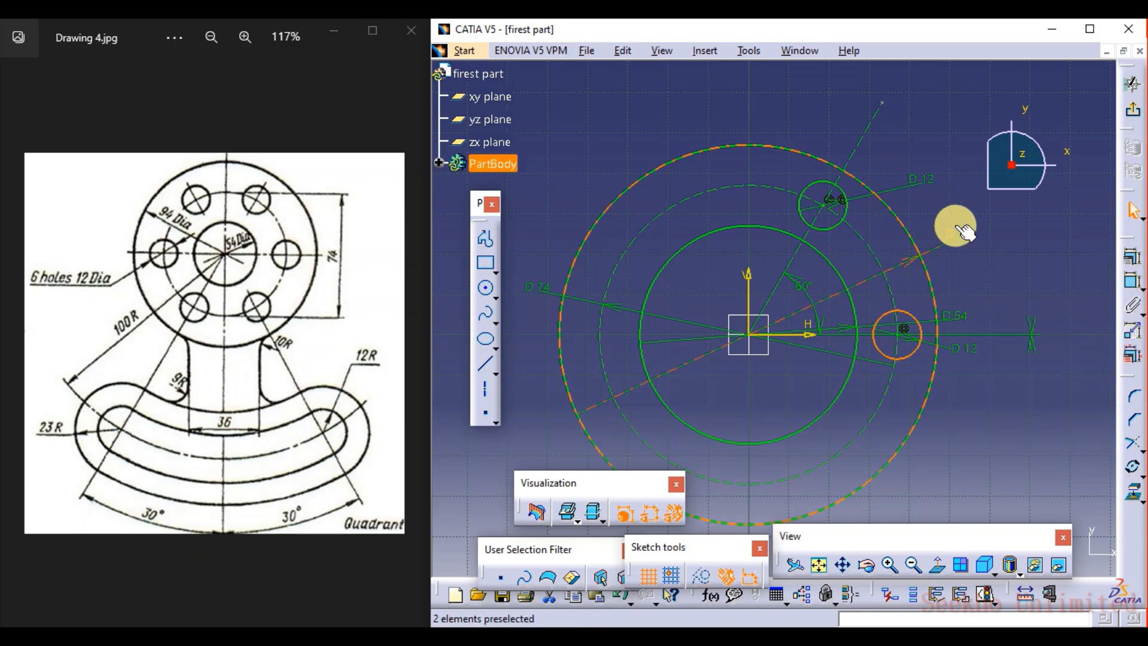
{"action": "left_click", "coordinate": [844, 226]}
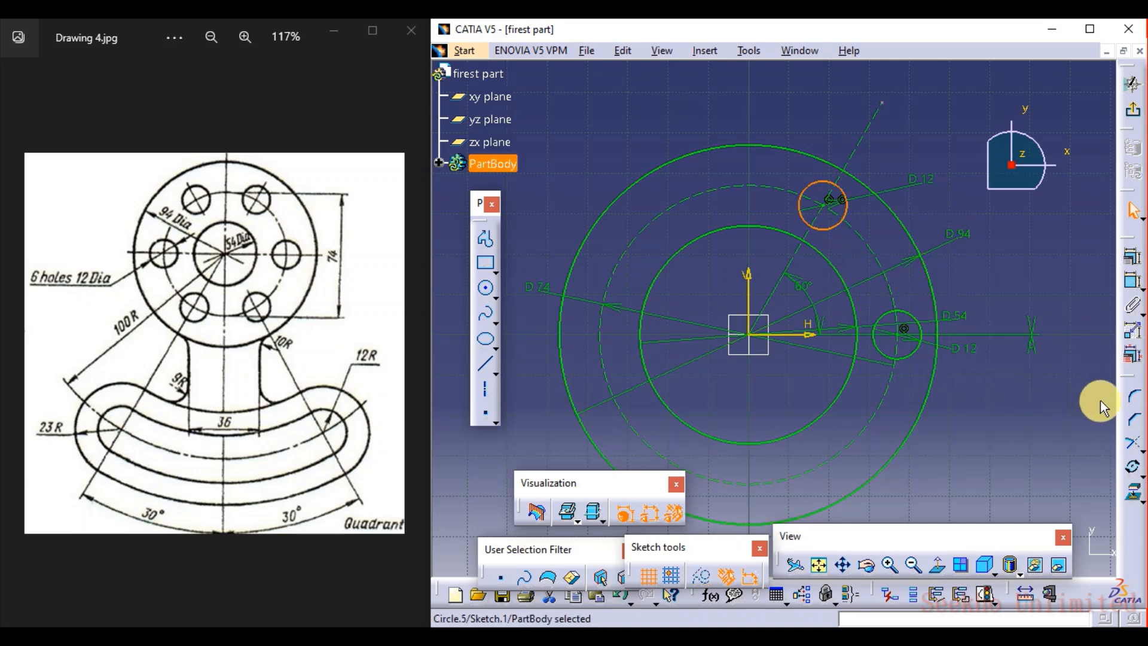
{"action": "left_click", "coordinate": [1140, 471]}
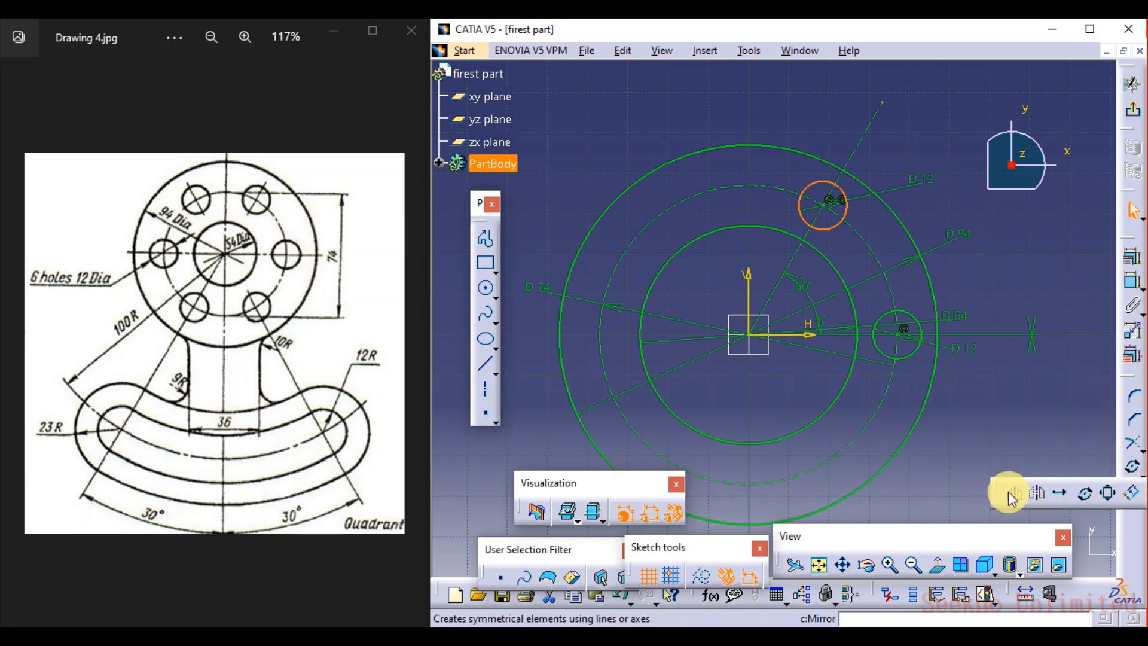
{"action": "left_click", "coordinate": [1009, 495]}
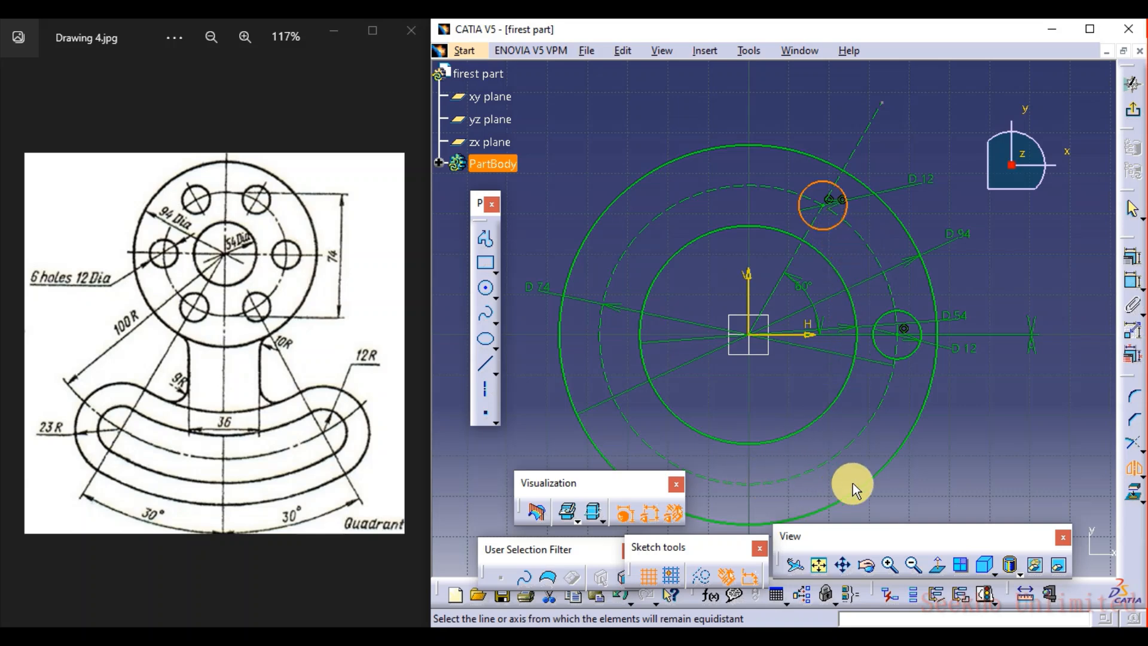
{"action": "left_click", "coordinate": [798, 335]}
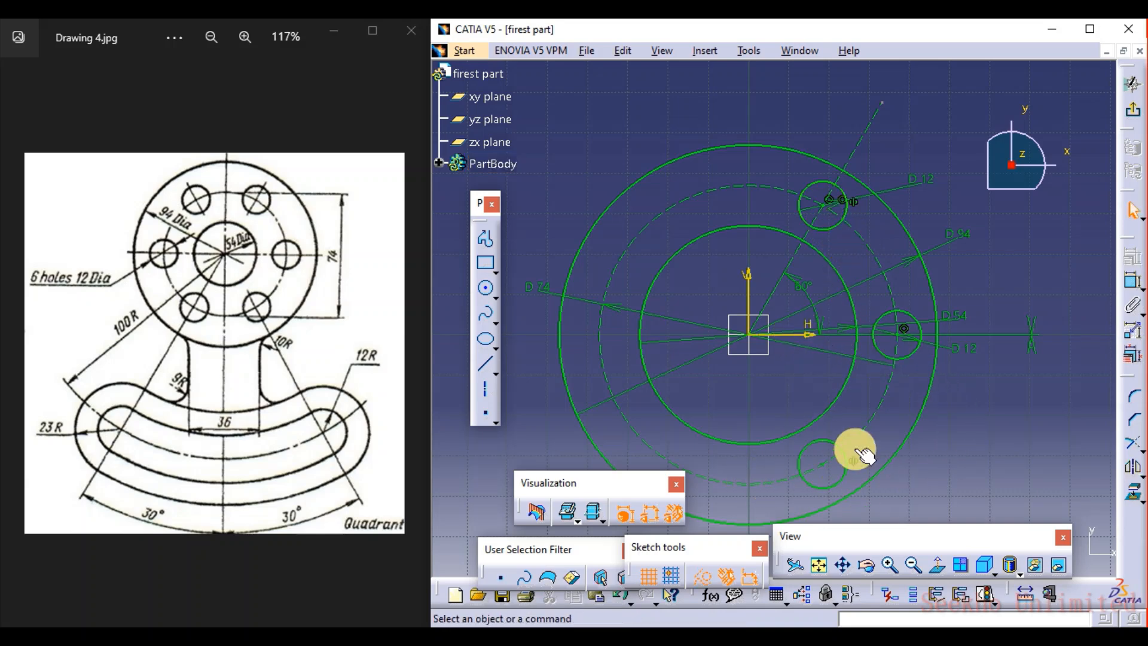
Mirror the three 12 mm circles on the right half of the hole pattern about the vertical axis
{"action": "middle_click_drag", "start_coordinate": [806, 351], "coordinate": [852, 330]}
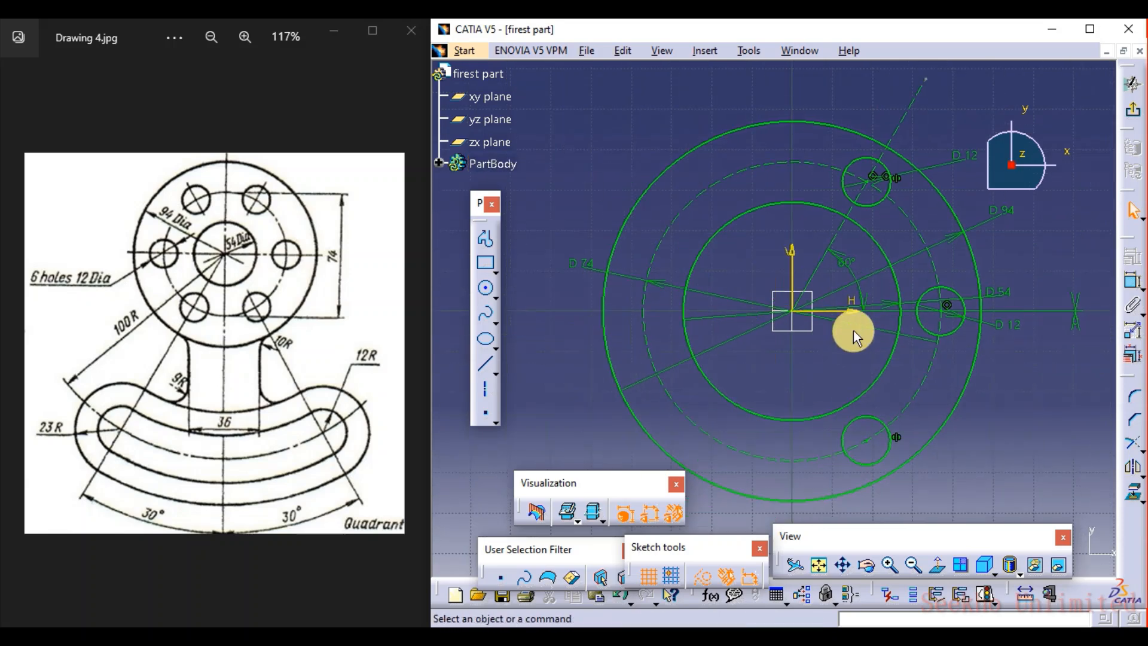
{"action": "left_click", "coordinate": [869, 421]}
{"action": "left_click", "coordinate": [934, 331], "text": "ctrl"}
{"action": "left_click", "coordinate": [869, 192], "text": "ctrl"}
{"action": "left_click", "coordinate": [1135, 472]}
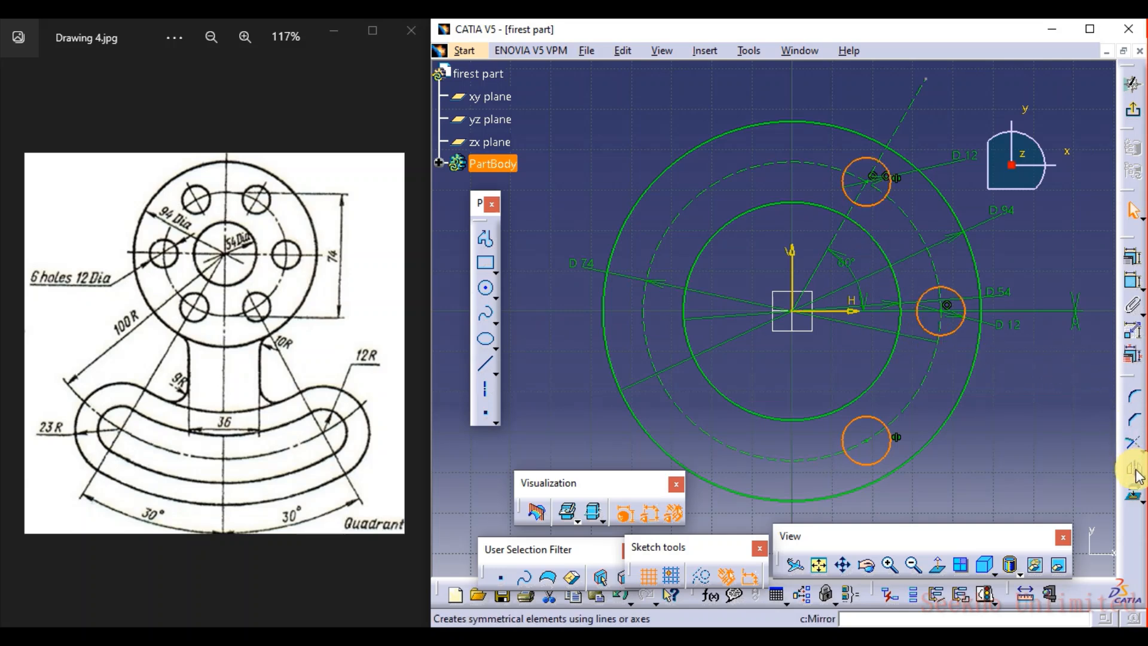
{"action": "left_click", "coordinate": [799, 275]}
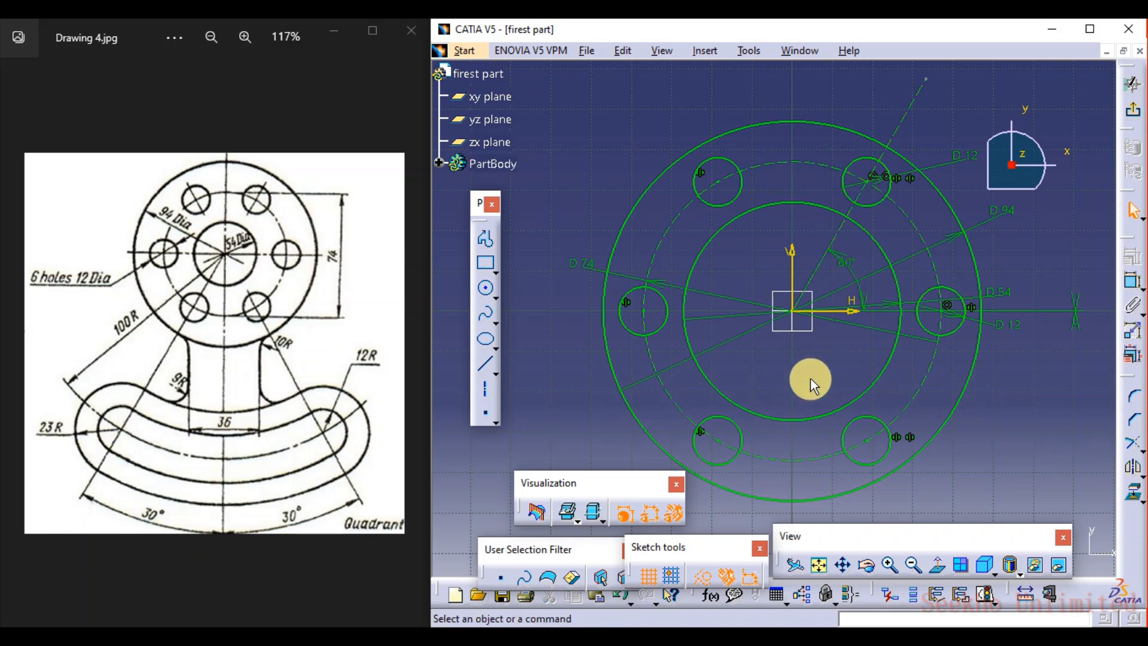
{"action": "mouse_move", "coordinate": [831, 318]}
{"action": "middle_mouse_down"}
{"action": "mouse_move", "coordinate": [808, 270]}
{"action": "mouse_move", "coordinate": [807, 338]}
{"action": "mouse_move", "coordinate": [804, 289]}
{"action": "mouse_move", "coordinate": [819, 256]}
{"action": "mouse_move", "coordinate": [797, 243]}
{"action": "mouse_move", "coordinate": [820, 225]}
{"action": "mouse_move", "coordinate": [812, 263]}
{"action": "mouse_move", "coordinate": [824, 229]}
{"action": "middle_mouse_up"}
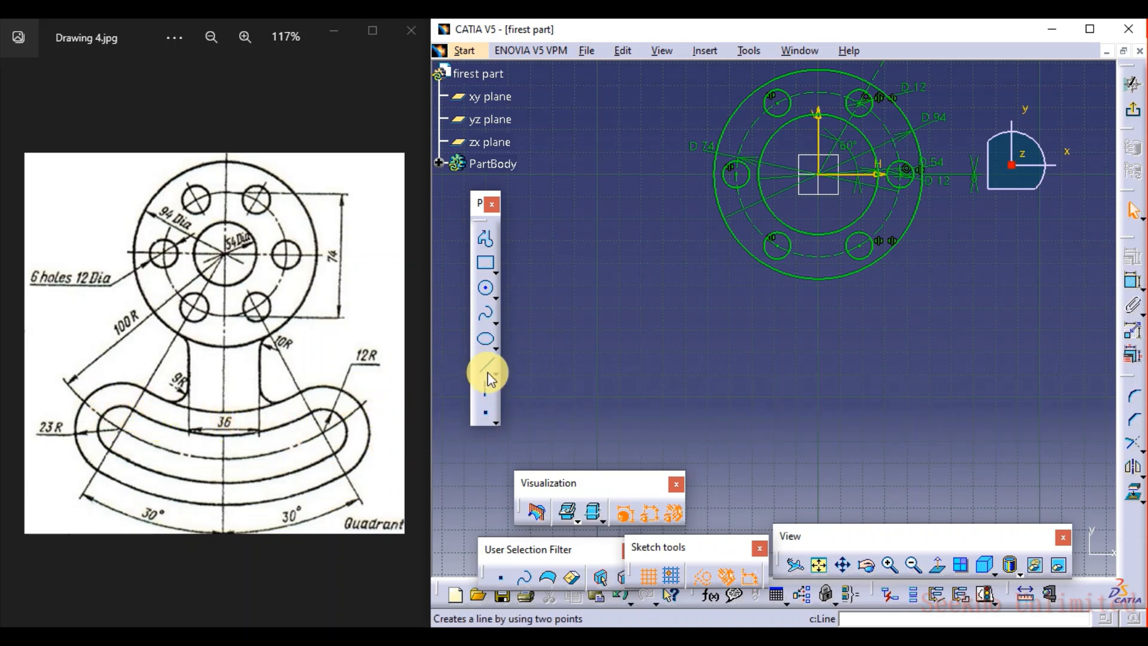
{"action": "left_click", "coordinate": [496, 272]}
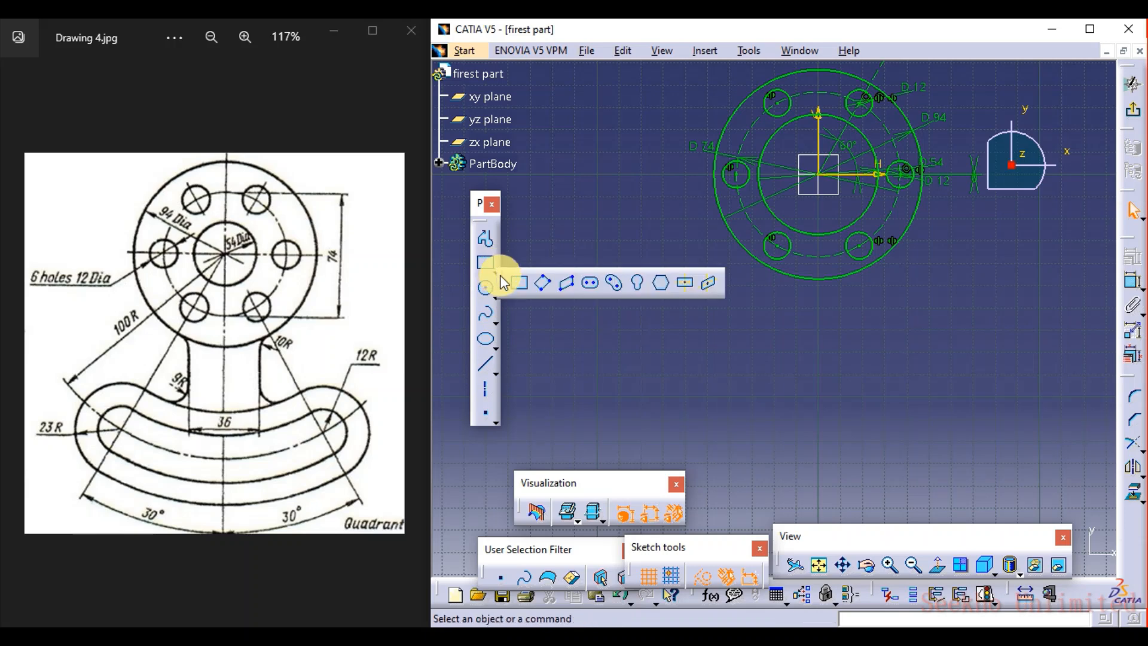
{"action": "left_click", "coordinate": [614, 285]}
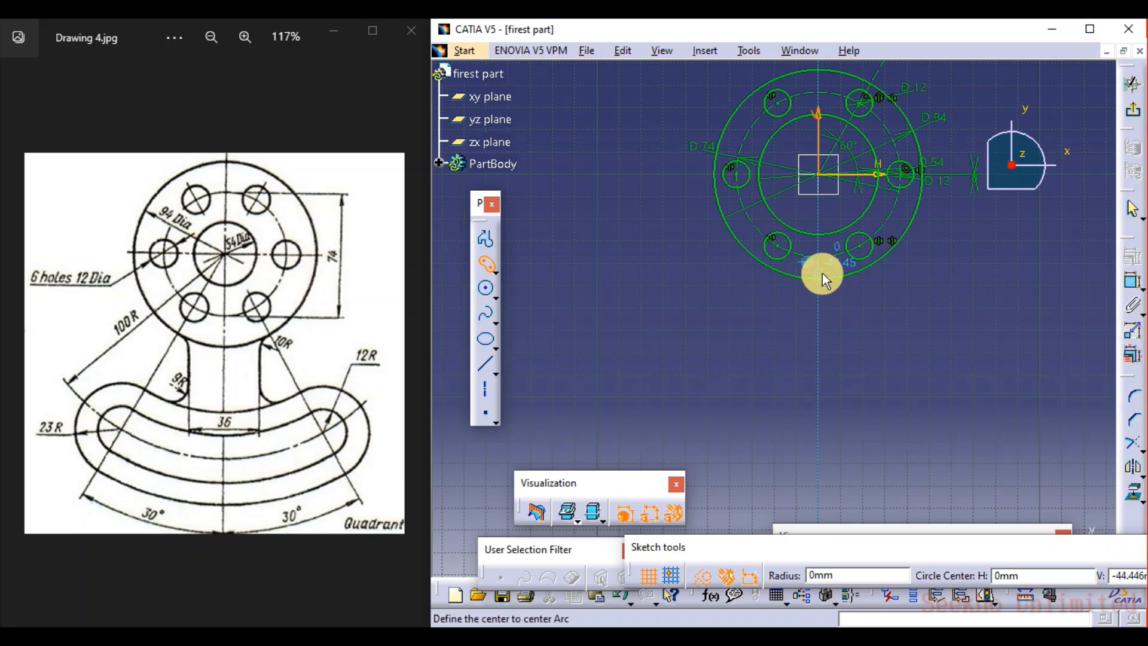
{"action": "left_click", "coordinate": [685, 341]}
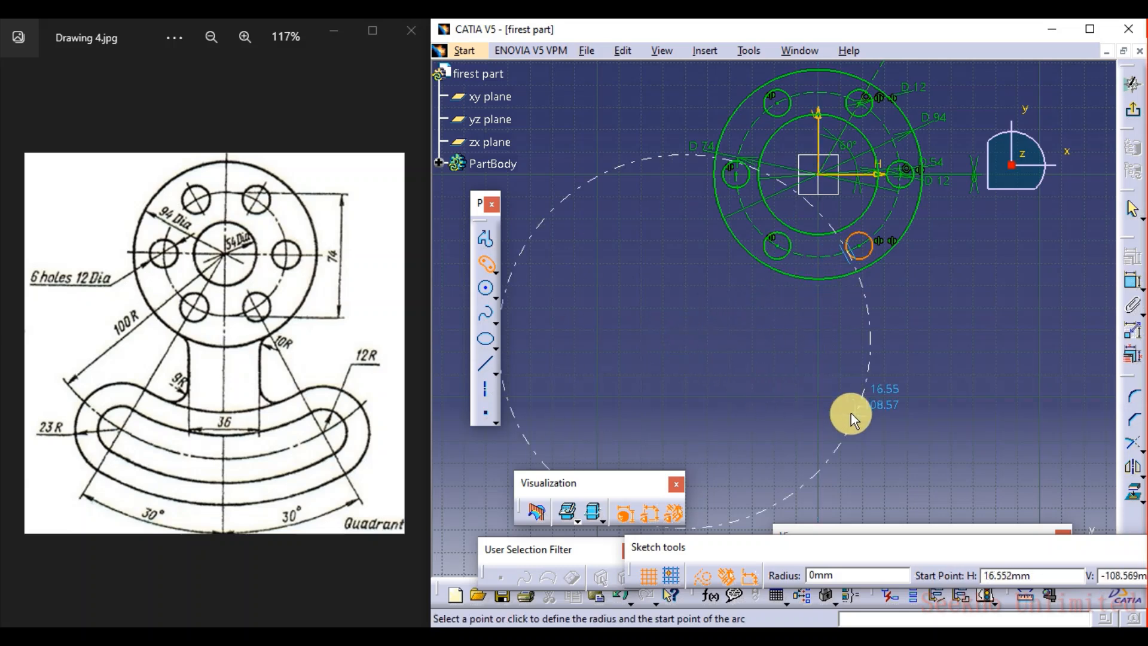
{"action": "key", "text": "Escape"}
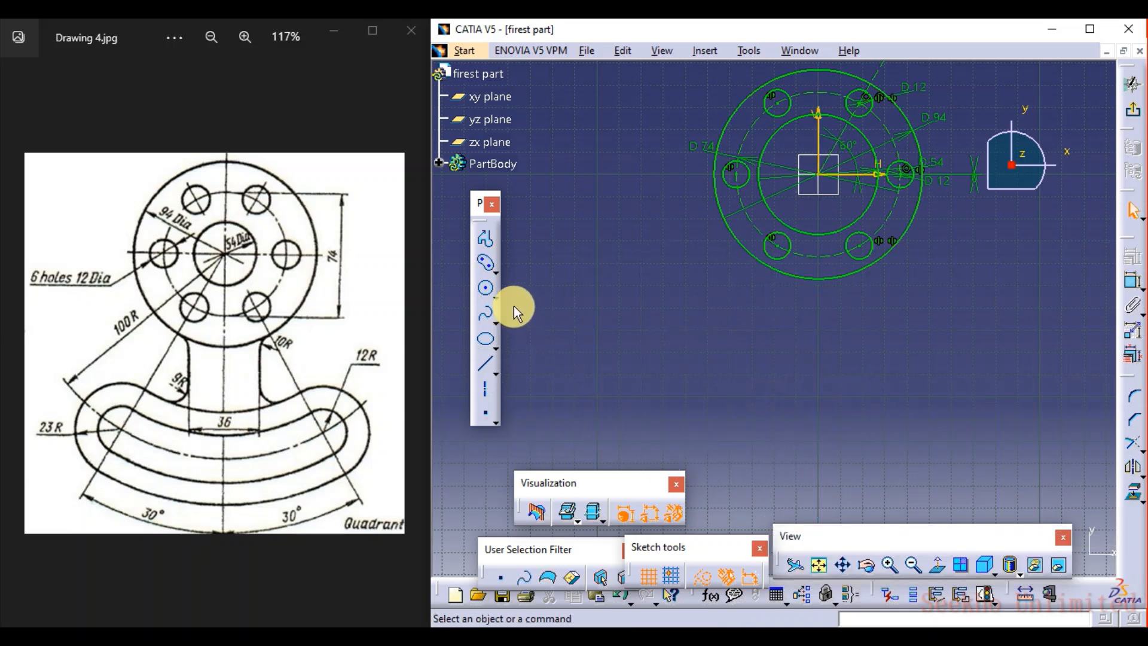
{"action": "left_click", "coordinate": [485, 263]}
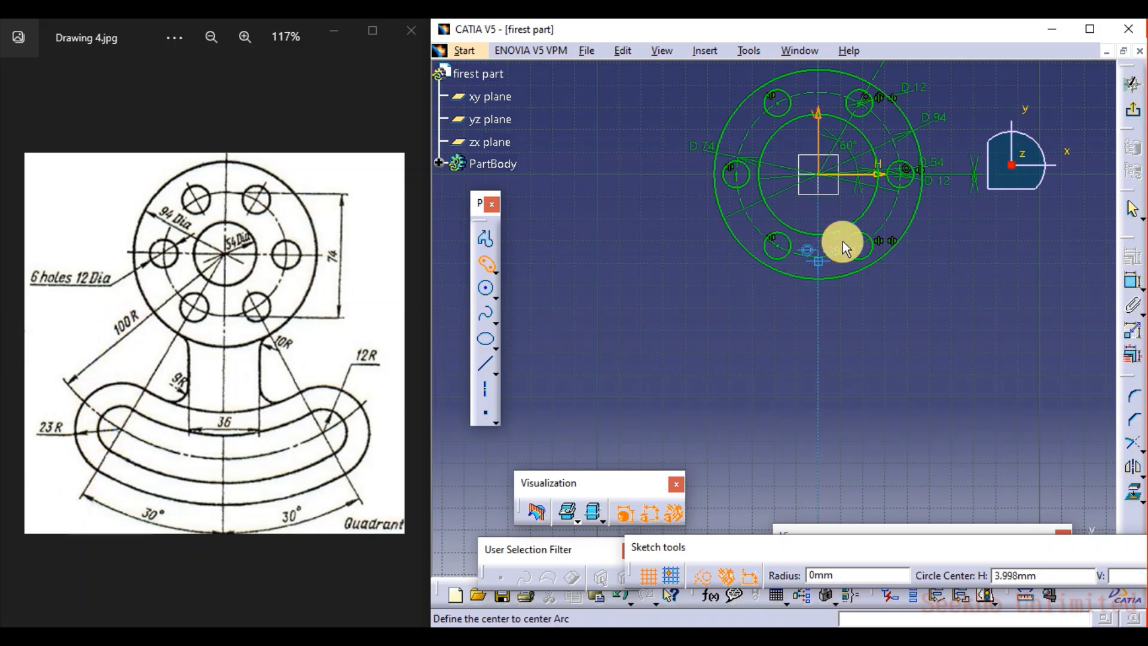
{"action": "left_click", "coordinate": [818, 174]}
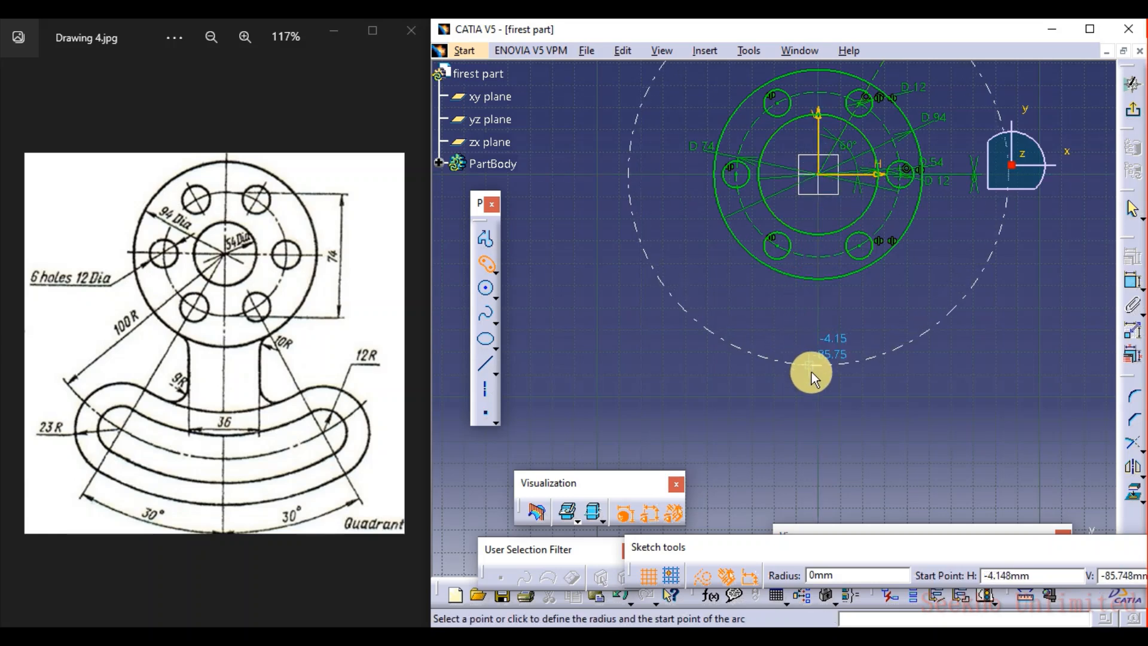
{"action": "left_click", "coordinate": [644, 348]}
{"action": "left_click", "coordinate": [1053, 364]}
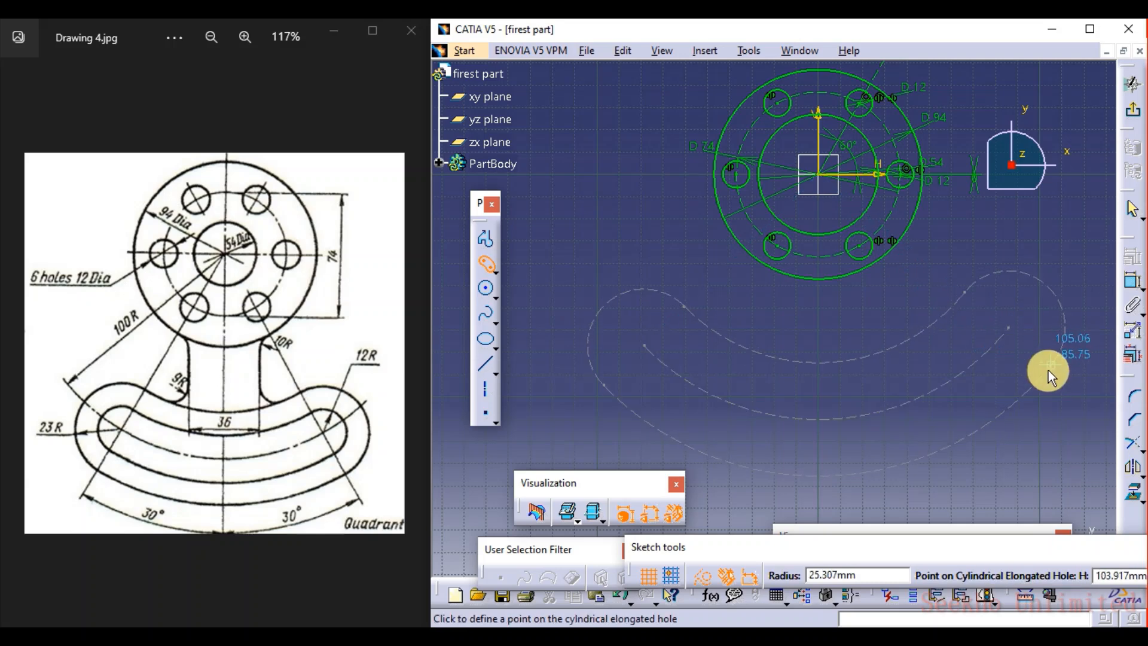
{"action": "left_click", "coordinate": [1030, 387]}
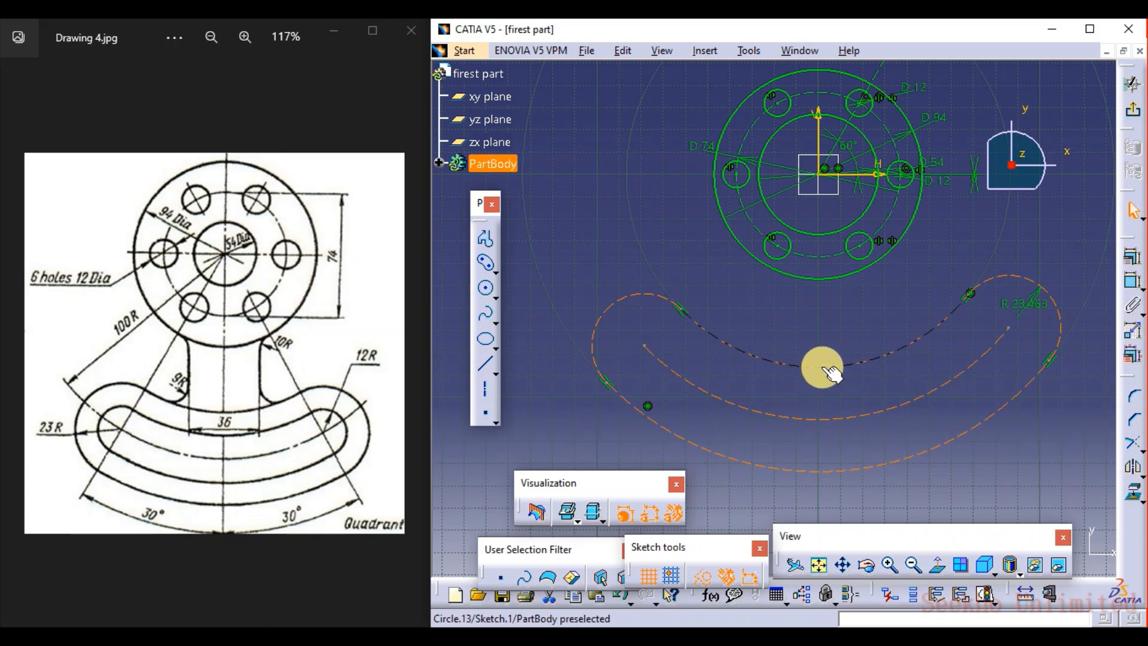
{"action": "key", "text": "Delete"}
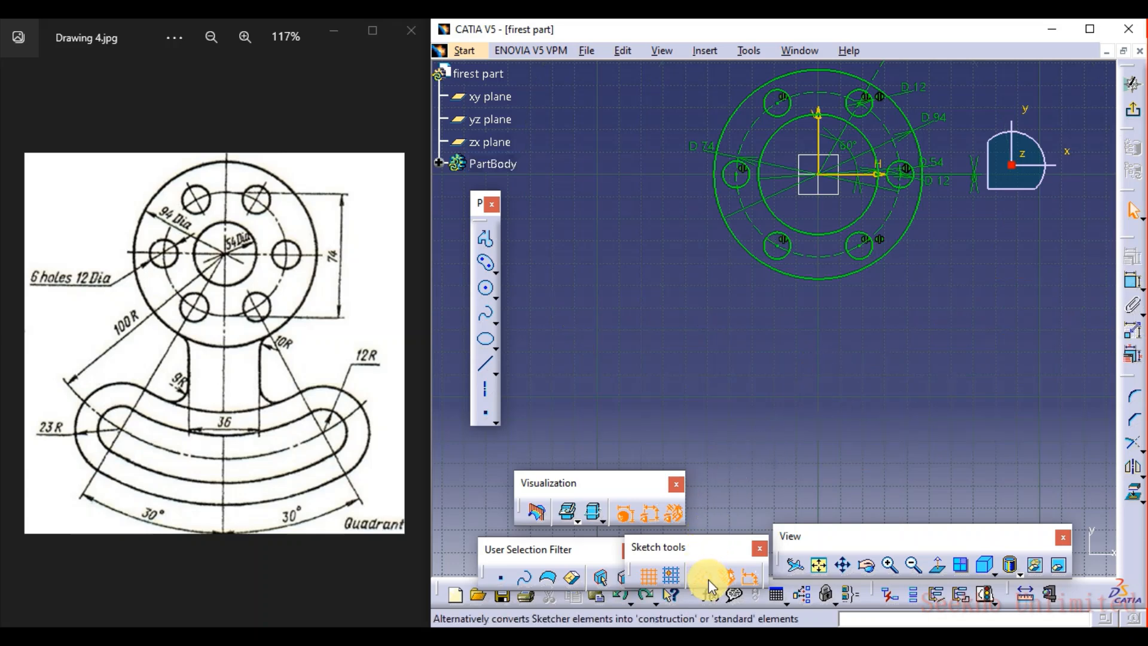
Draw a solid cylindrical elongated hole centred on the origin below the flange, with centreline radius about 107 mm and end radius about 26 mm
{"action": "left_click", "coordinate": [486, 263]}
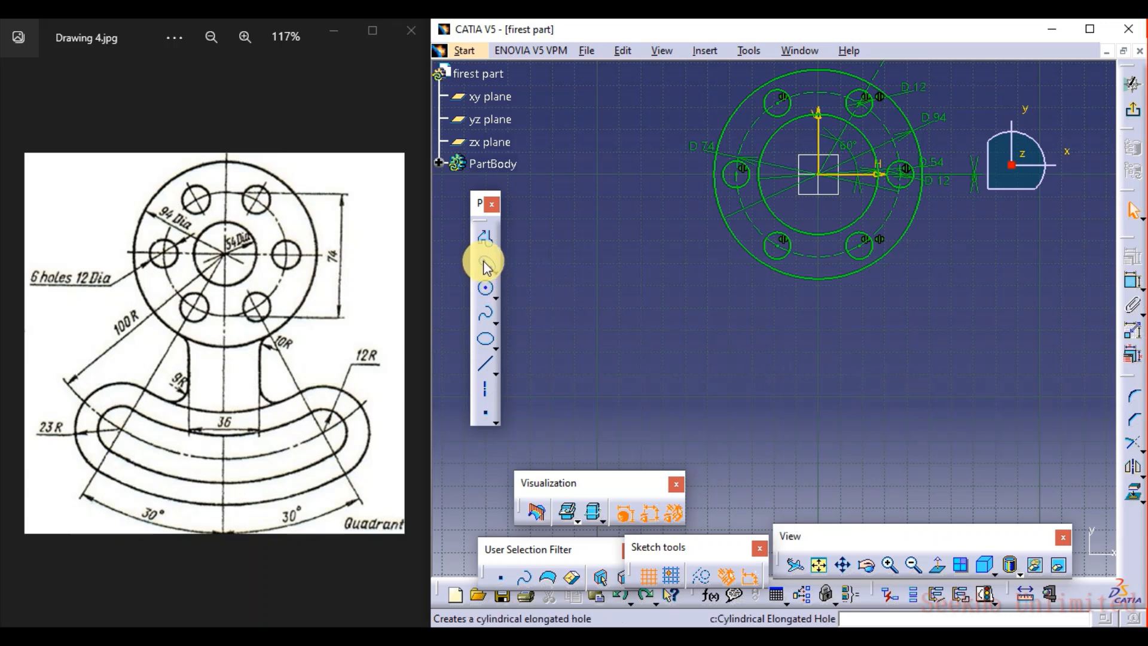
{"action": "left_click", "coordinate": [818, 174]}
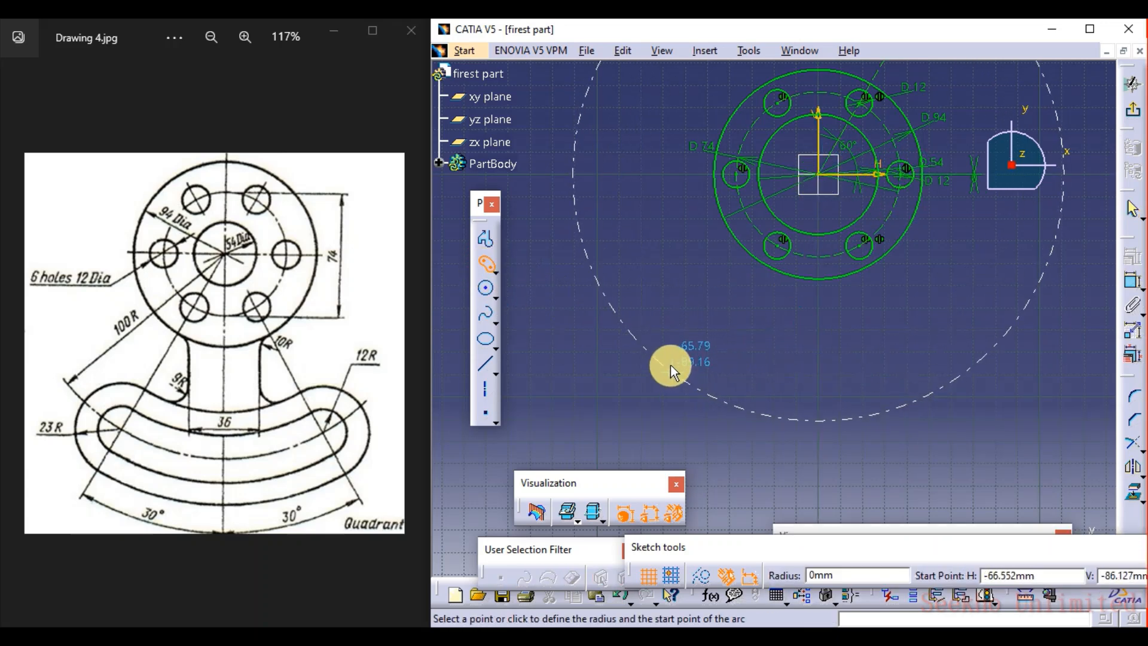
{"action": "left_click", "coordinate": [664, 355]}
{"action": "left_click", "coordinate": [1041, 398]}
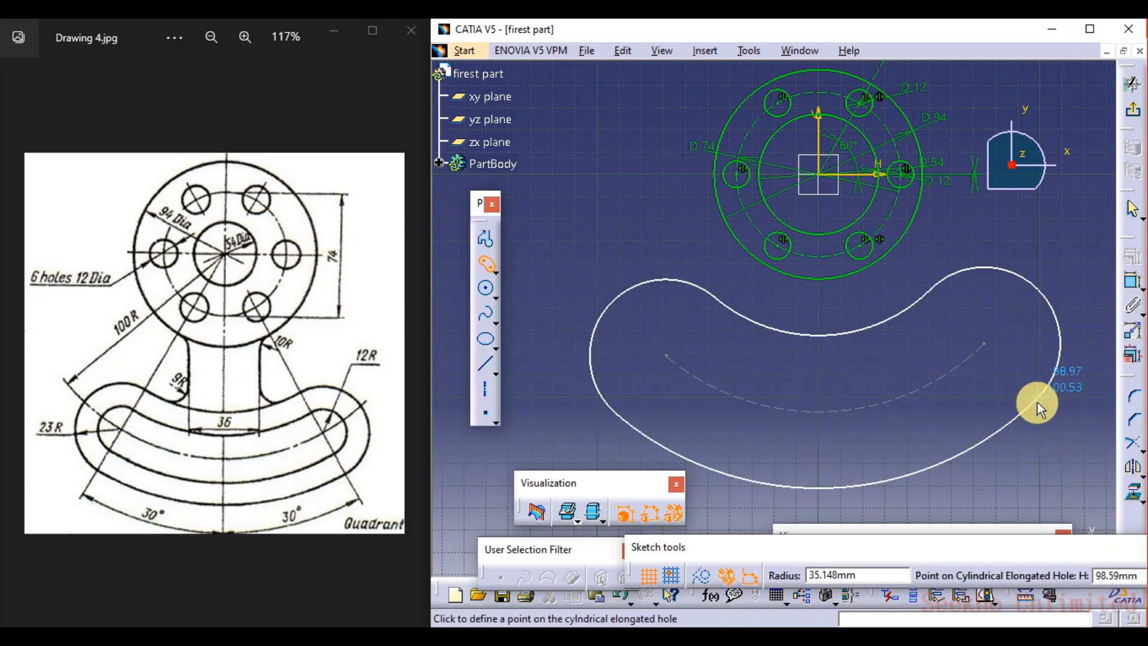
{"action": "left_click", "coordinate": [994, 405]}
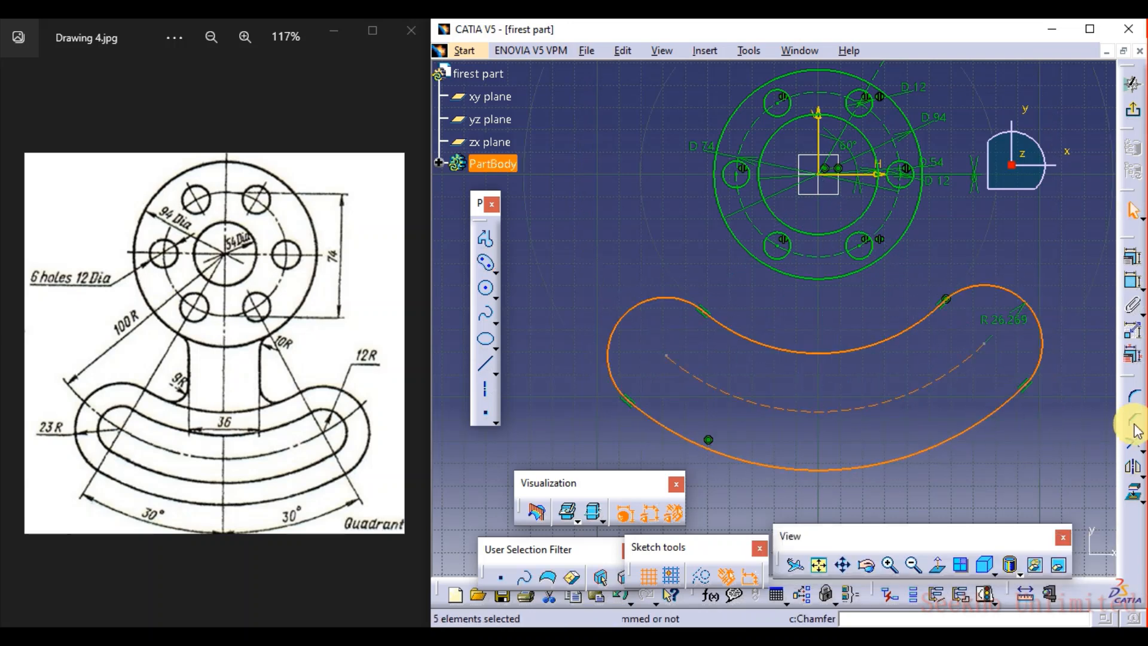
{"action": "left_click", "coordinate": [1055, 420]}
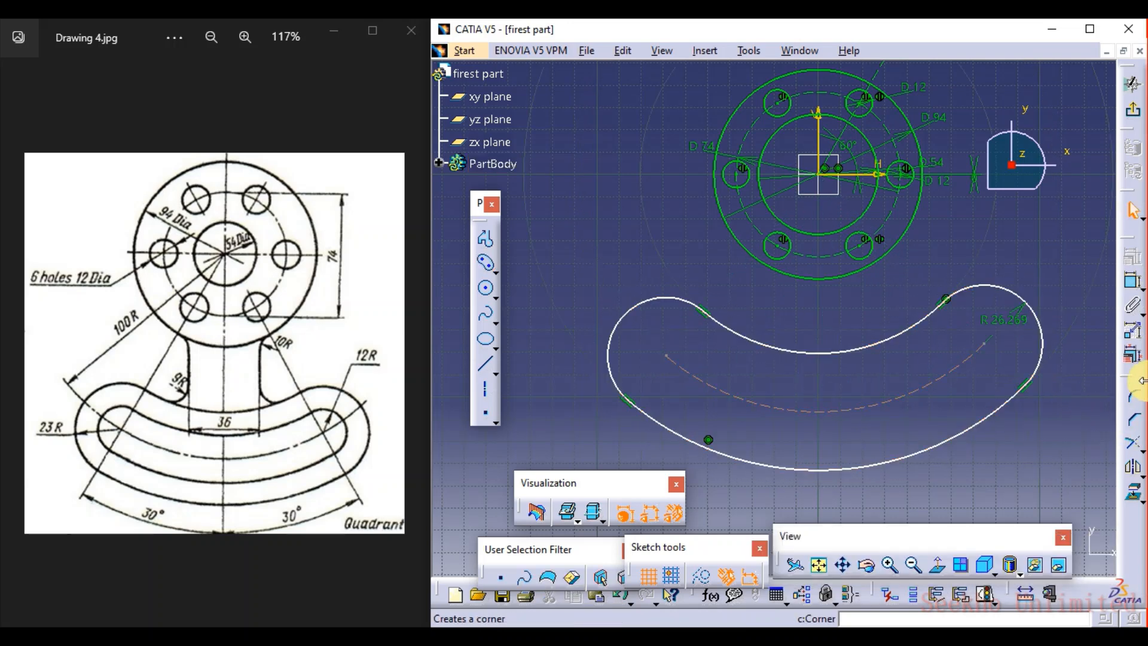
Dimension the radius of the curved slot's centreline arc and set it to 100 mm
{"action": "left_click", "coordinate": [1133, 282]}
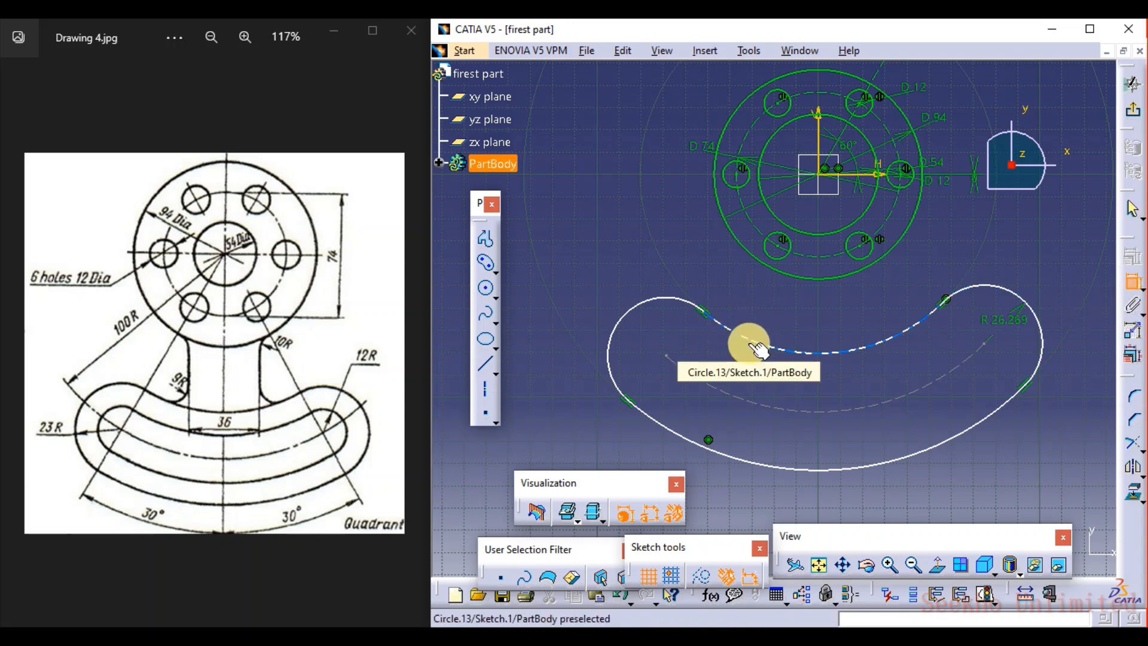
{"action": "left_click", "coordinate": [690, 376]}
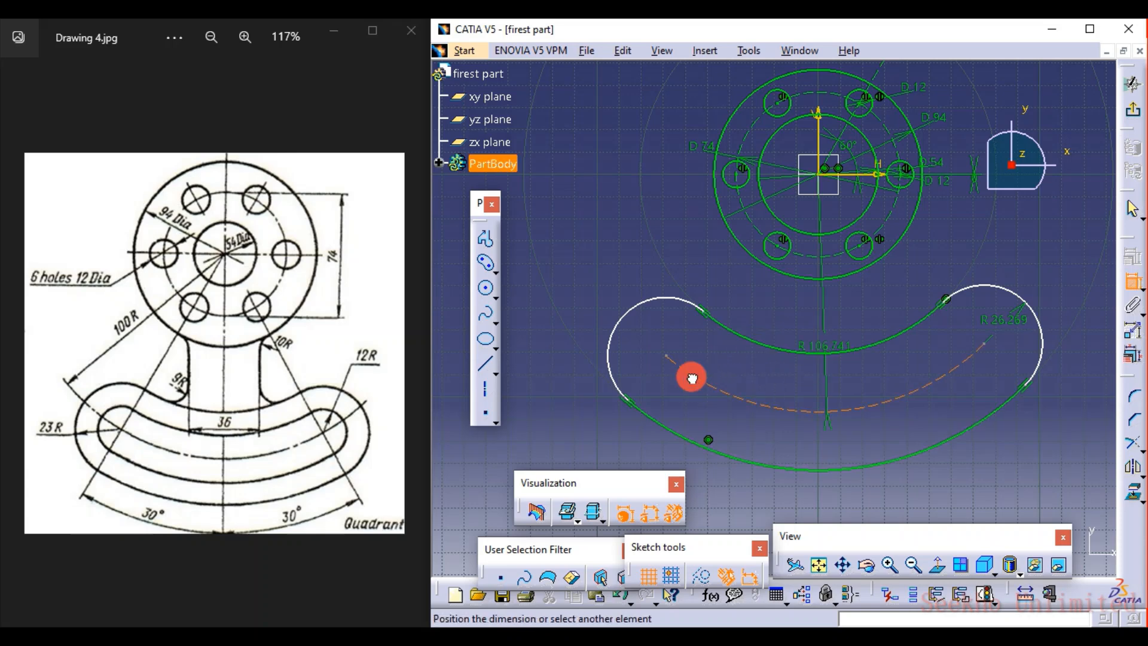
{"action": "left_click", "coordinate": [633, 365]}
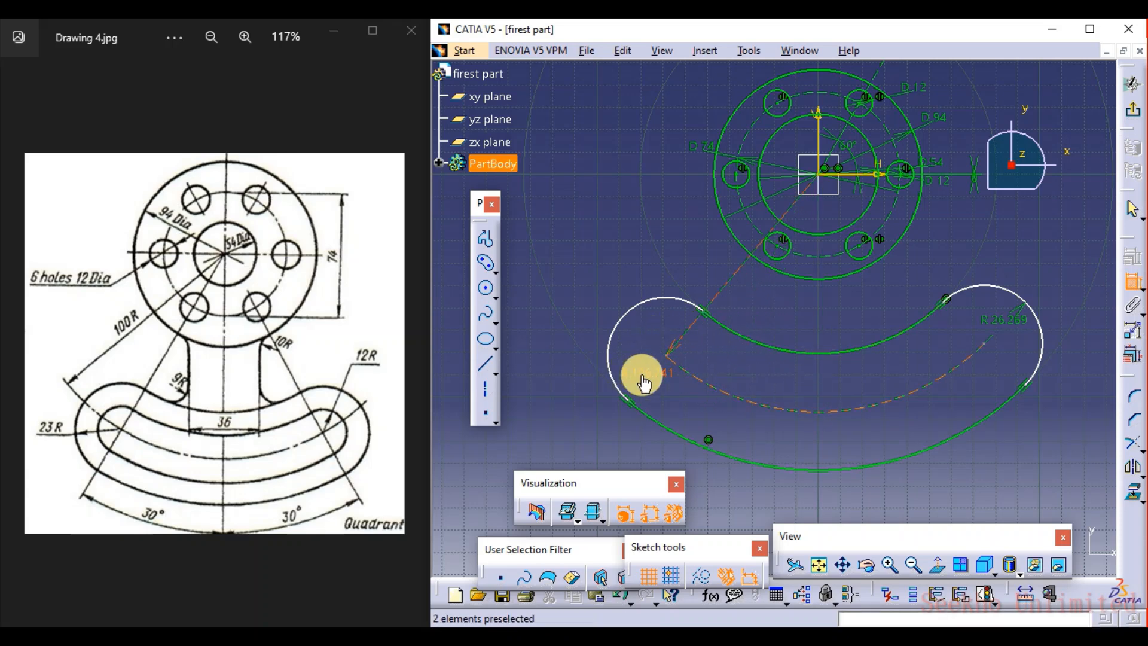
{"action": "double_click", "coordinate": [640, 372]}
{"action": "type", "text": "100"}
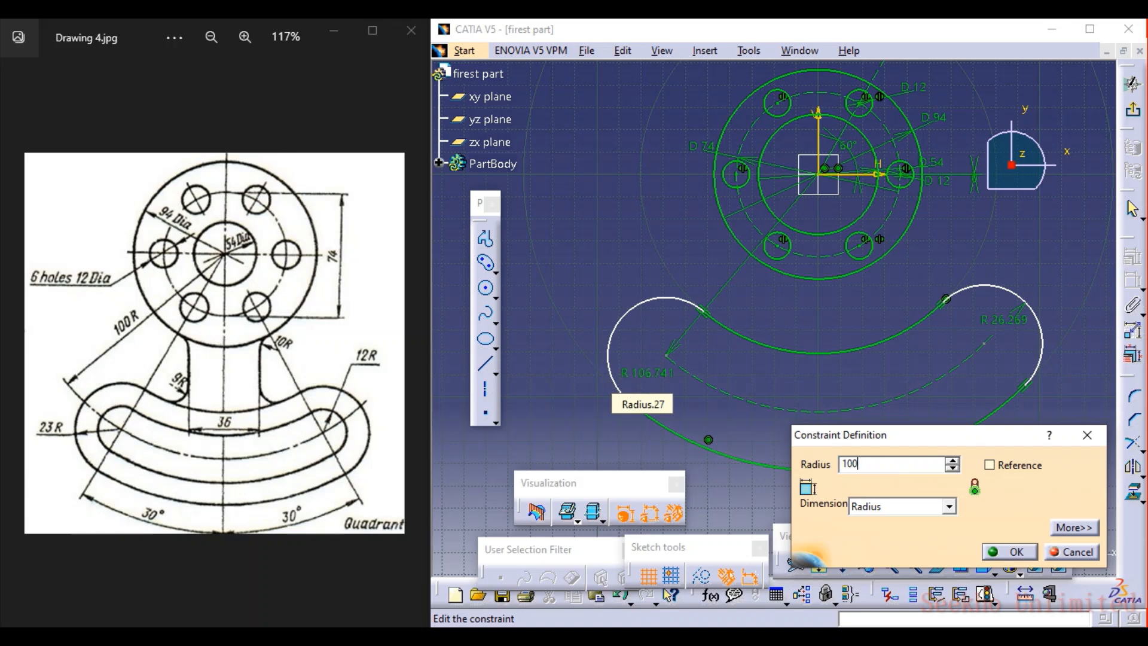
{"action": "key", "text": "Return"}
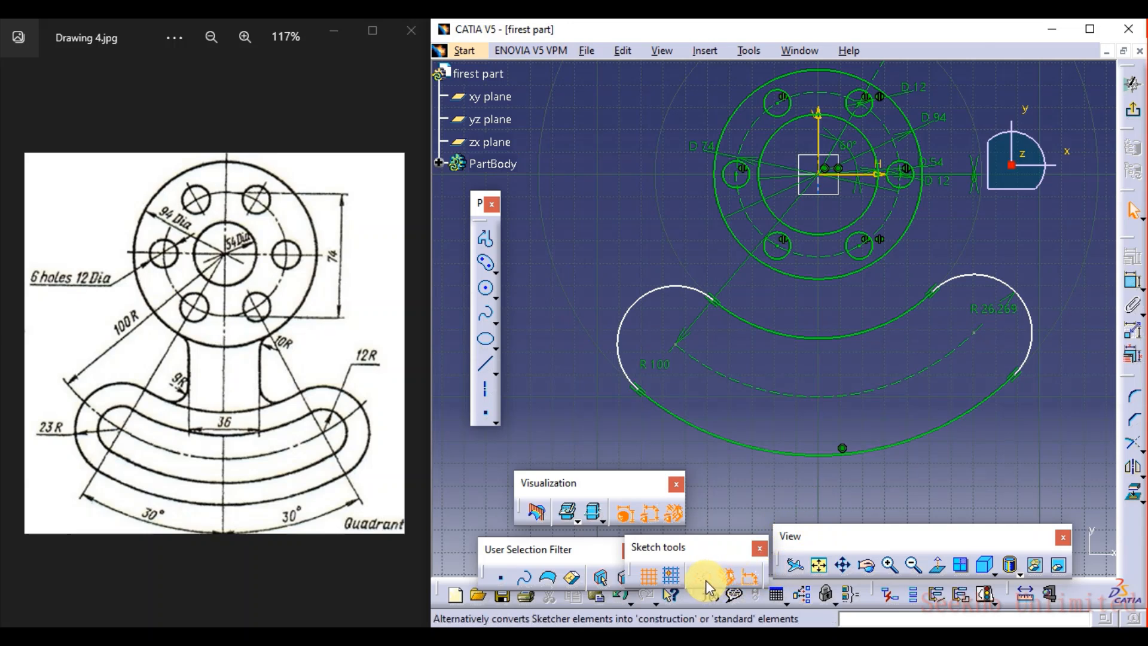
Draw a construction line from the origin to the centre of the curved slot's right end arc
{"action": "left_click", "coordinate": [486, 363]}
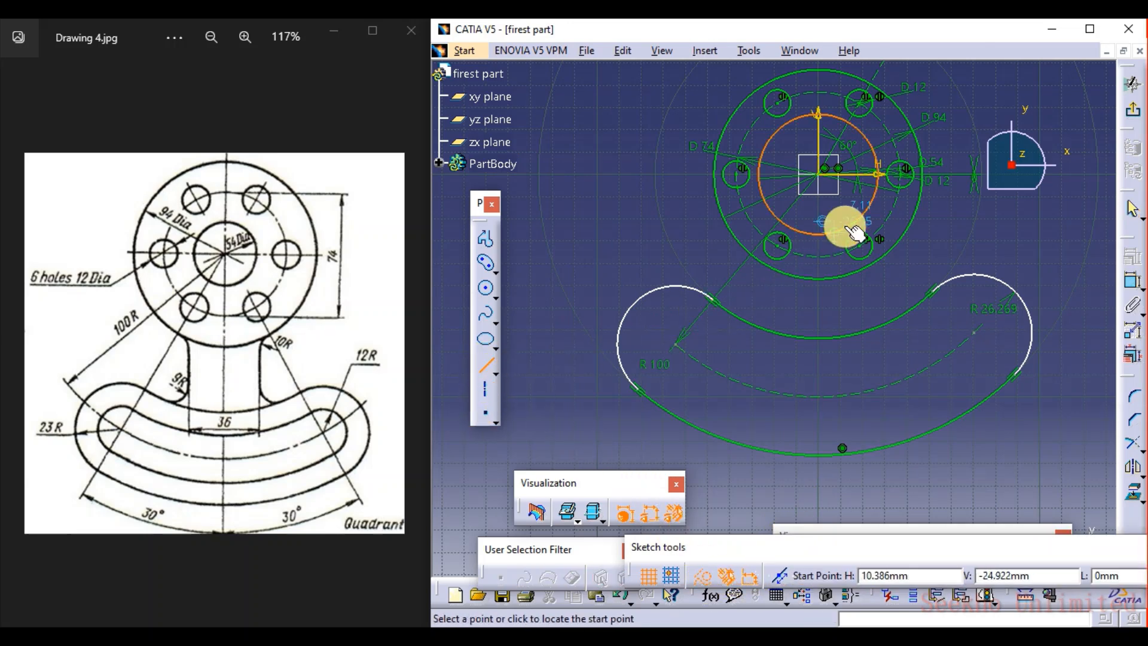
{"action": "left_click", "coordinate": [819, 175]}
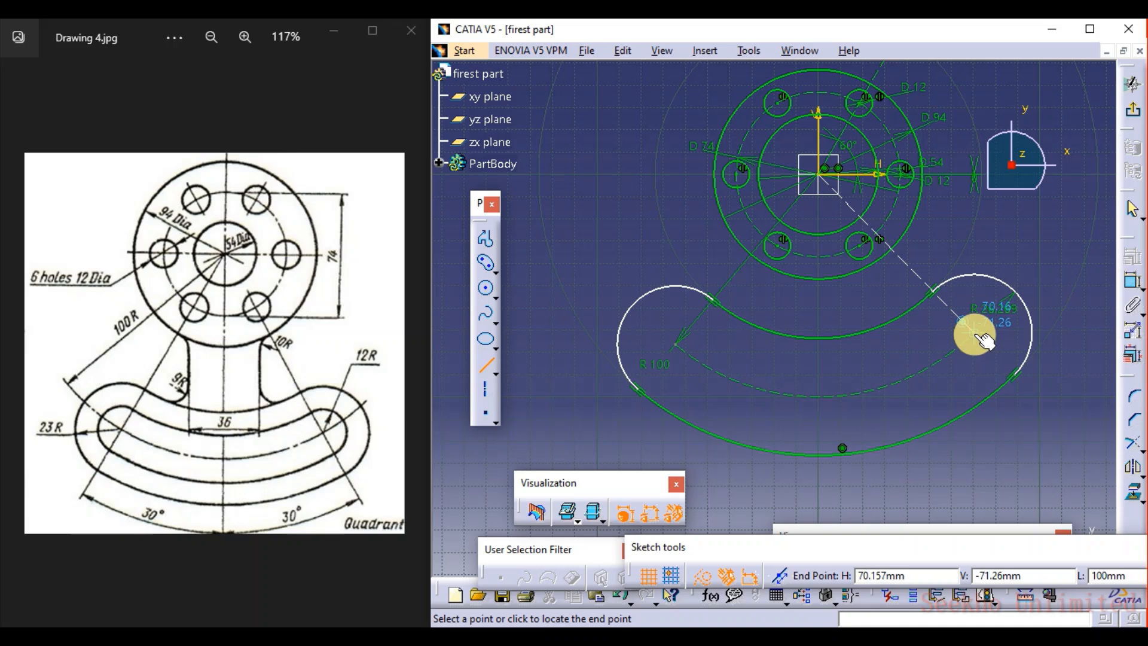
{"action": "left_click", "coordinate": [980, 338]}
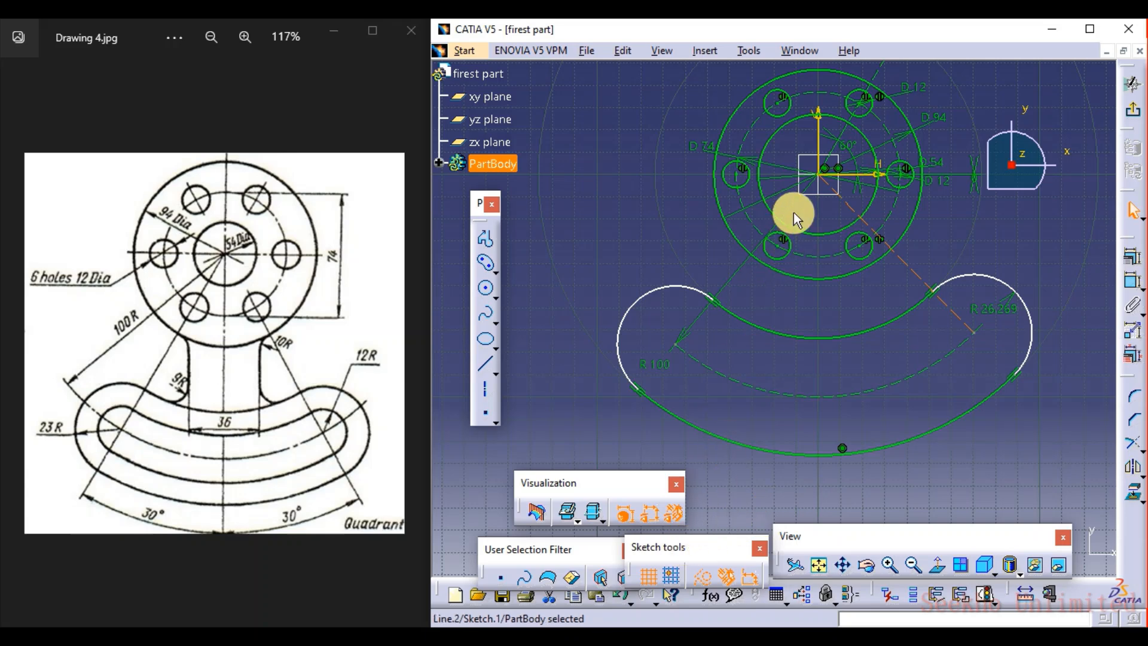
{"action": "left_click", "coordinate": [484, 392]}
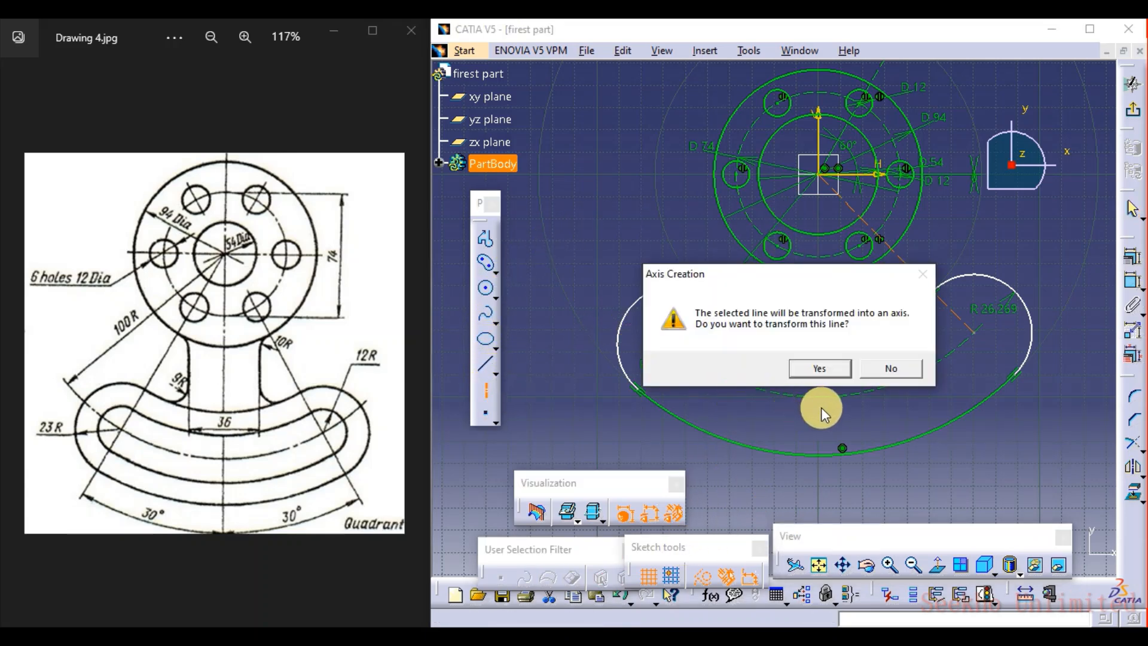
{"action": "left_click", "coordinate": [892, 366]}
{"action": "left_click", "coordinate": [893, 403]}
Draw a construction line from the origin to the centre of the curved slot's left end arc
{"action": "left_click", "coordinate": [484, 361]}
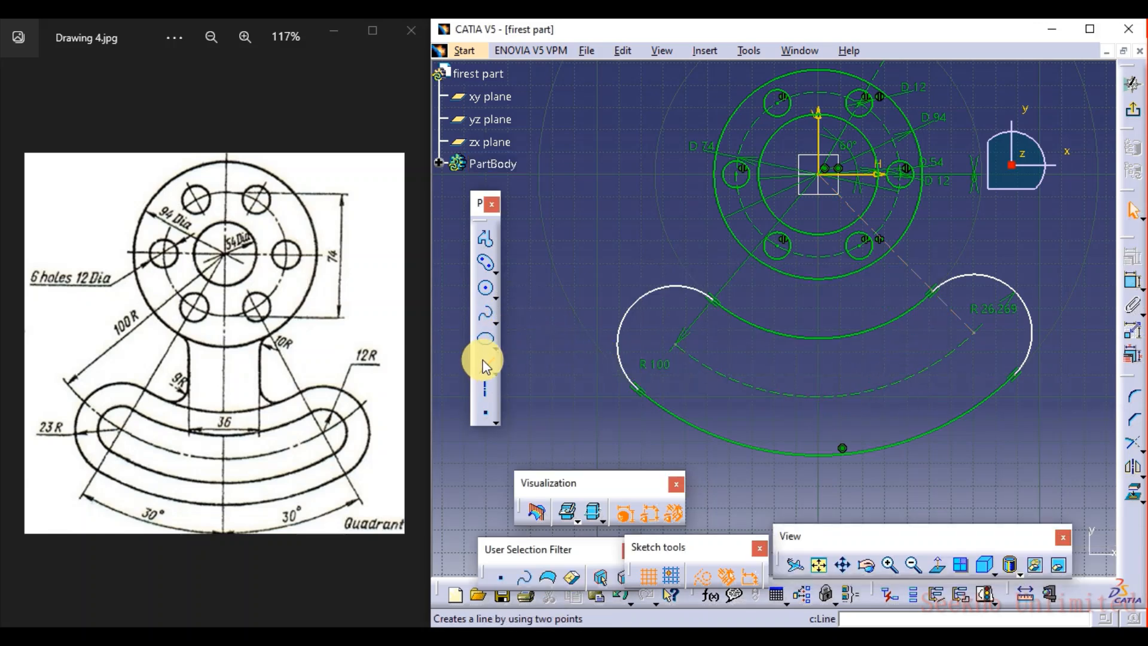
{"action": "left_click", "coordinate": [817, 175]}
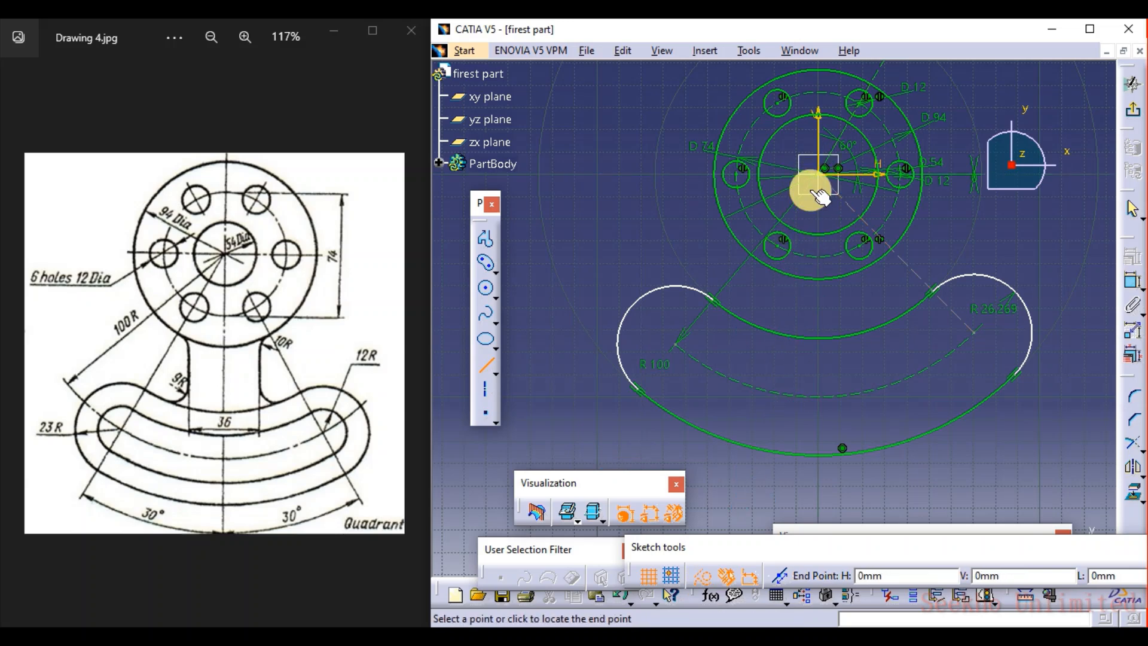
{"action": "left_click", "coordinate": [676, 343]}
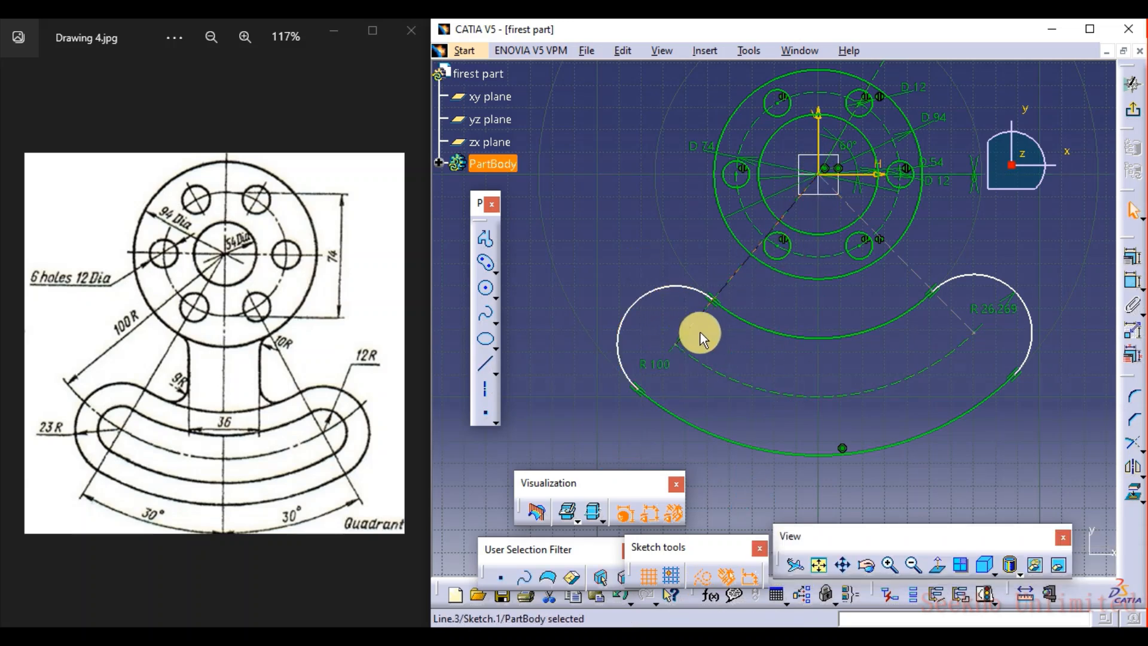
Reposition the R 100 dimension label slightly near the slot's left end
{"action": "left_click_drag", "start_coordinate": [659, 365], "coordinate": [611, 351]}
{"action": "left_click", "coordinate": [637, 386]}
{"action": "left_click", "coordinate": [659, 390]}
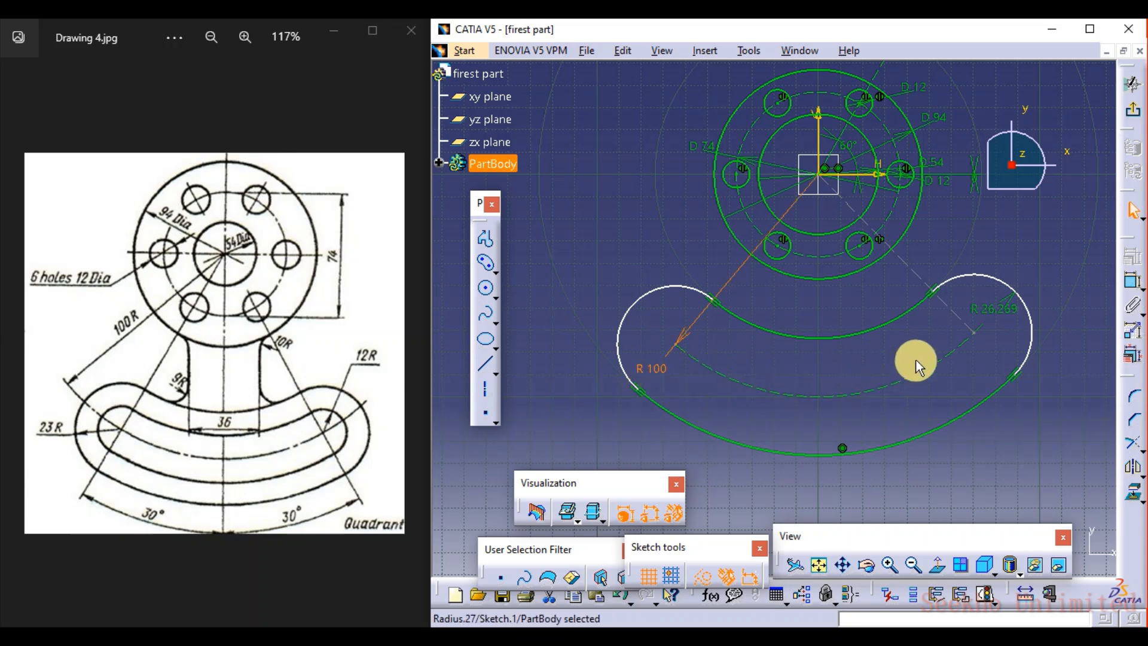
Dimension the angle between the right construction line and the vertical axis and set it to 30°
{"action": "left_click", "coordinate": [966, 325]}
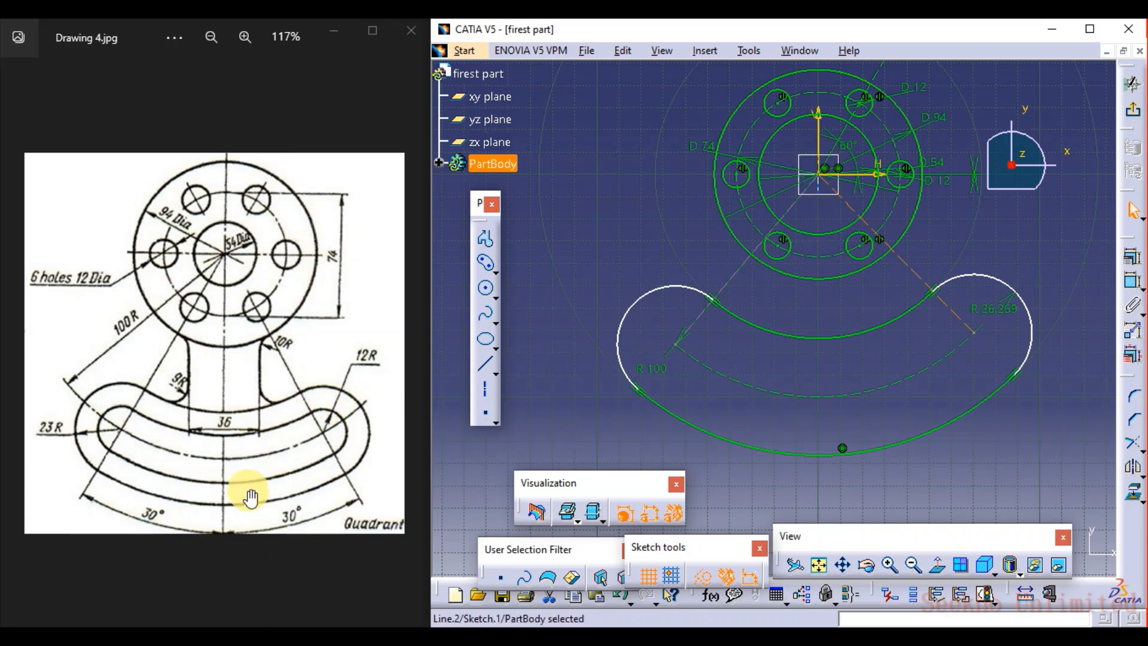
{"action": "left_click", "coordinate": [1129, 285]}
{"action": "left_click", "coordinate": [820, 139]}
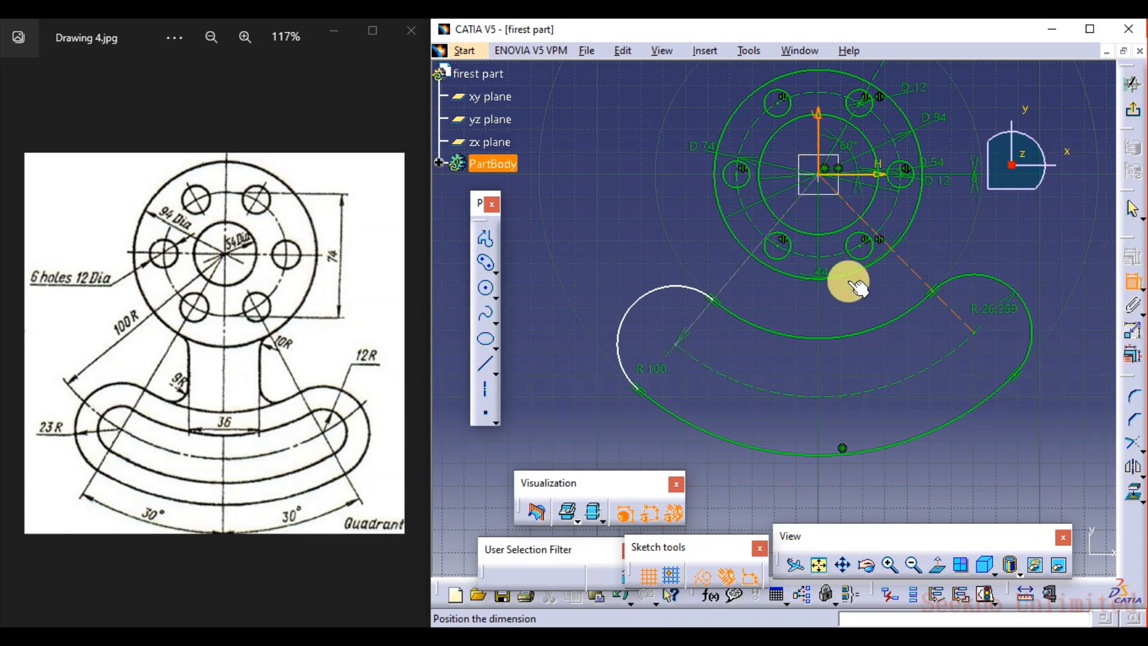
{"action": "left_click", "coordinate": [874, 299]}
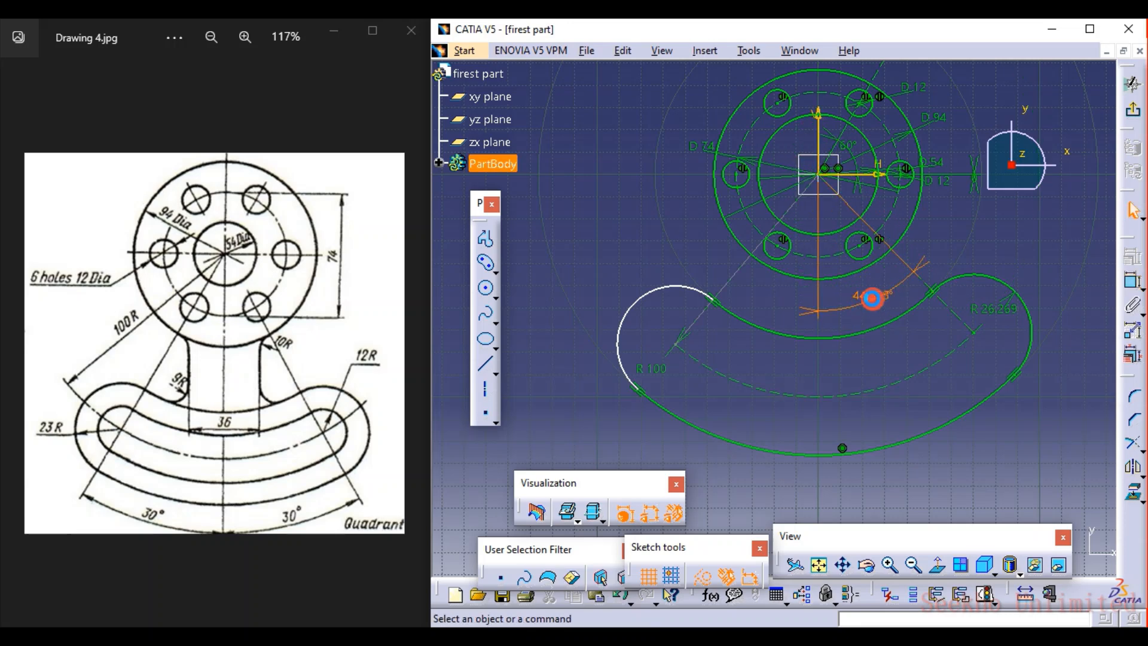
{"action": "double_click", "coordinate": [874, 304]}
{"action": "type", "text": "30"}
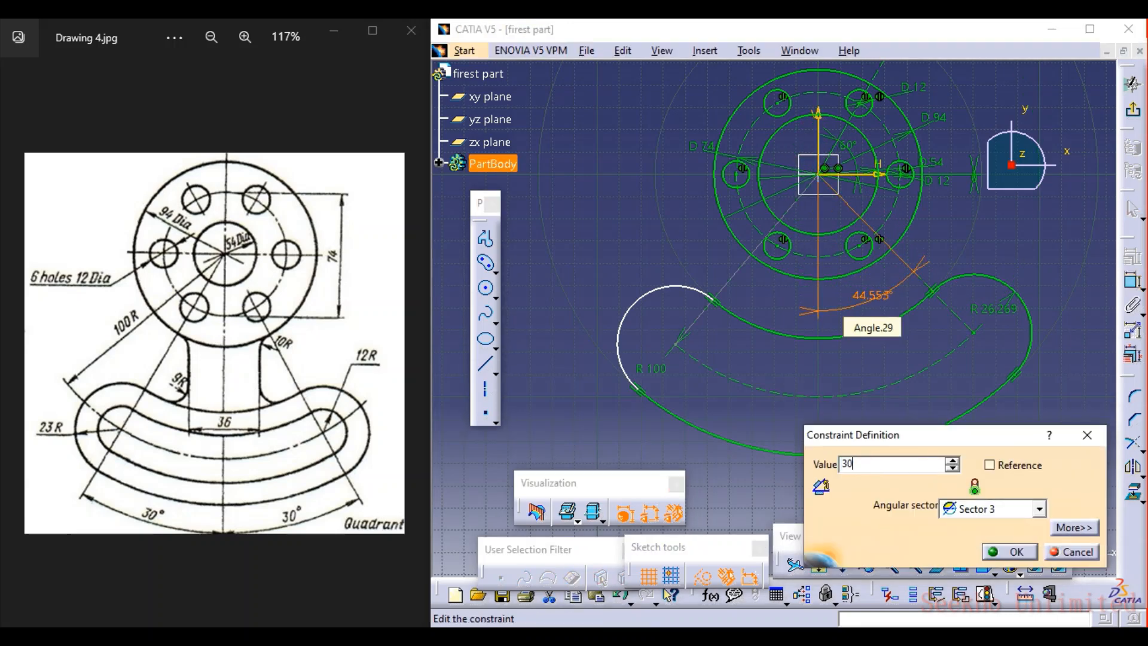
{"action": "key", "text": "Return"}
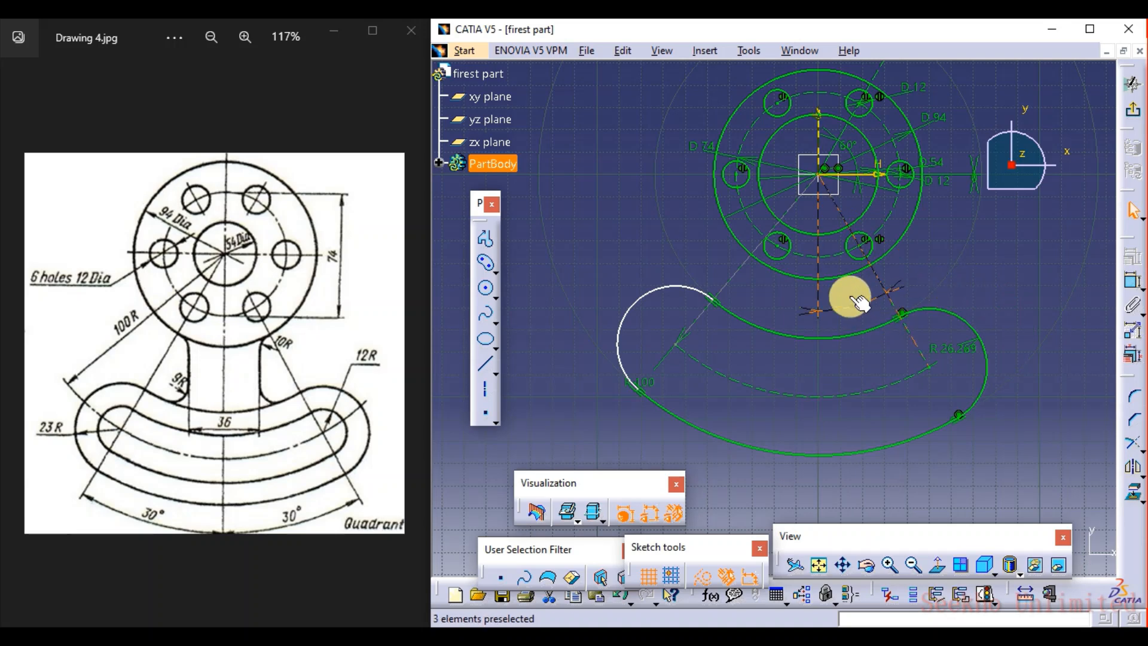
Dimension the angle between the left construction line and the vertical axis and set it to 30°
{"action": "left_click", "coordinate": [744, 263]}
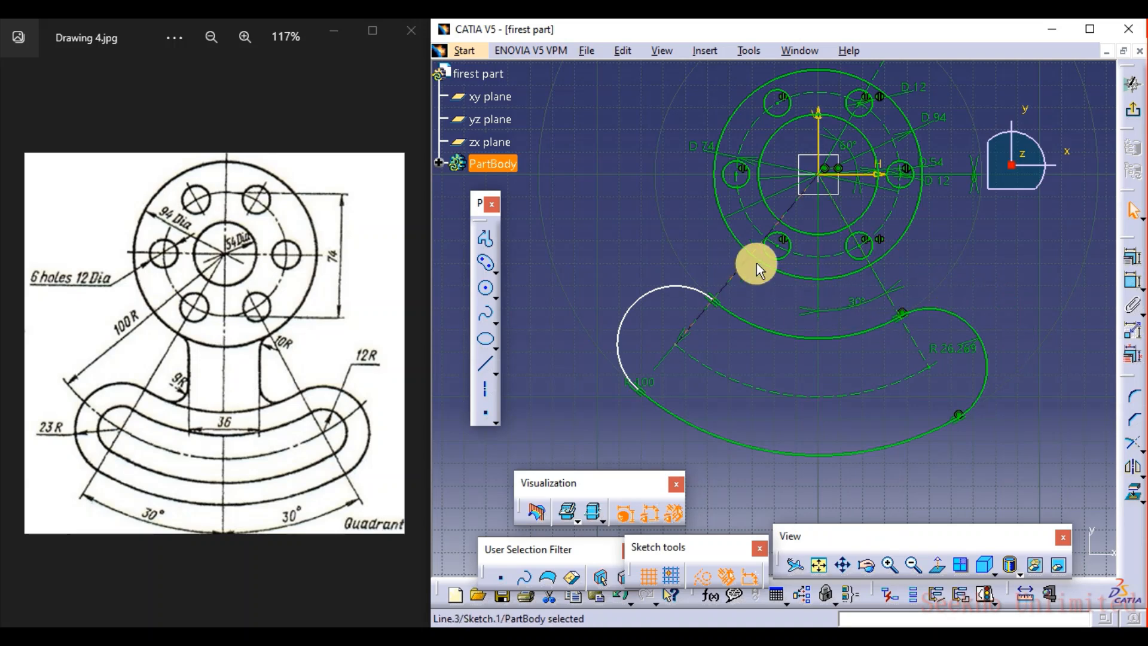
{"action": "left_click", "coordinate": [1133, 280]}
{"action": "left_click", "coordinate": [819, 147]}
{"action": "left_click", "coordinate": [761, 302]}
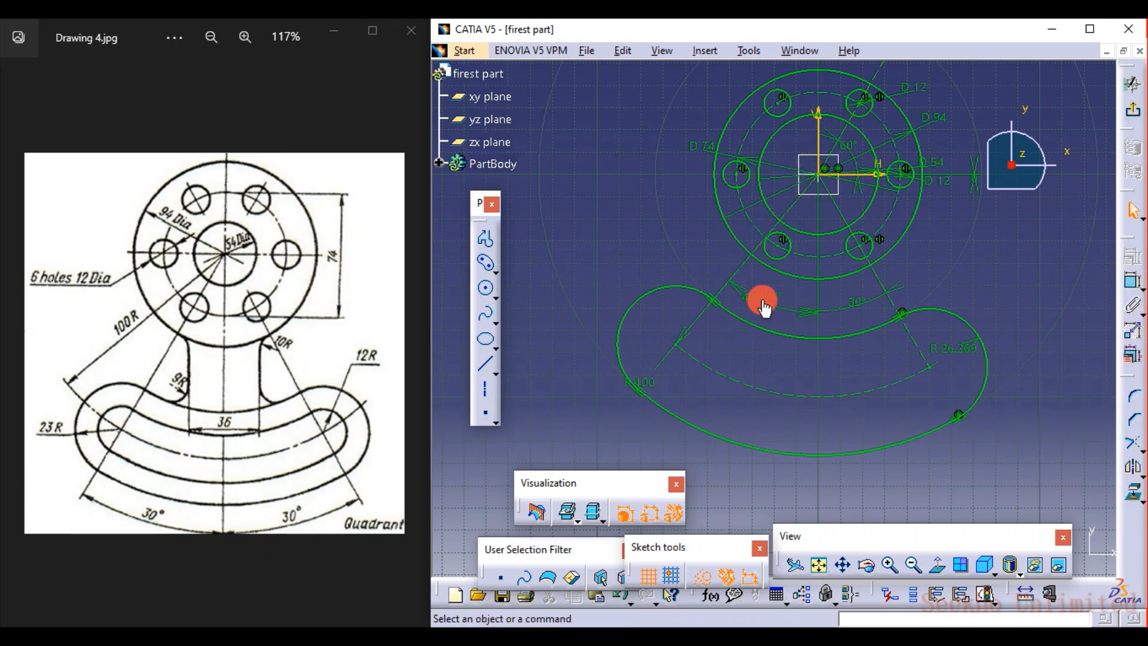
{"action": "double_click", "coordinate": [766, 300]}
{"action": "type", "text": "30"}
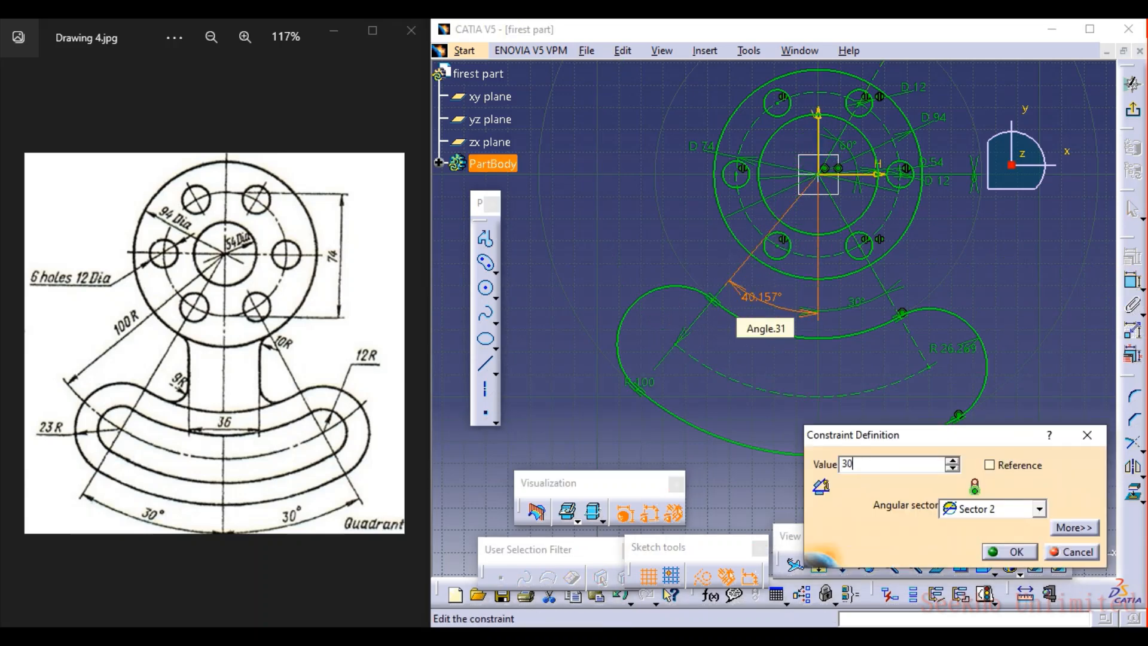
{"action": "key", "text": "Return"}
{"action": "left_click", "coordinate": [991, 449]}
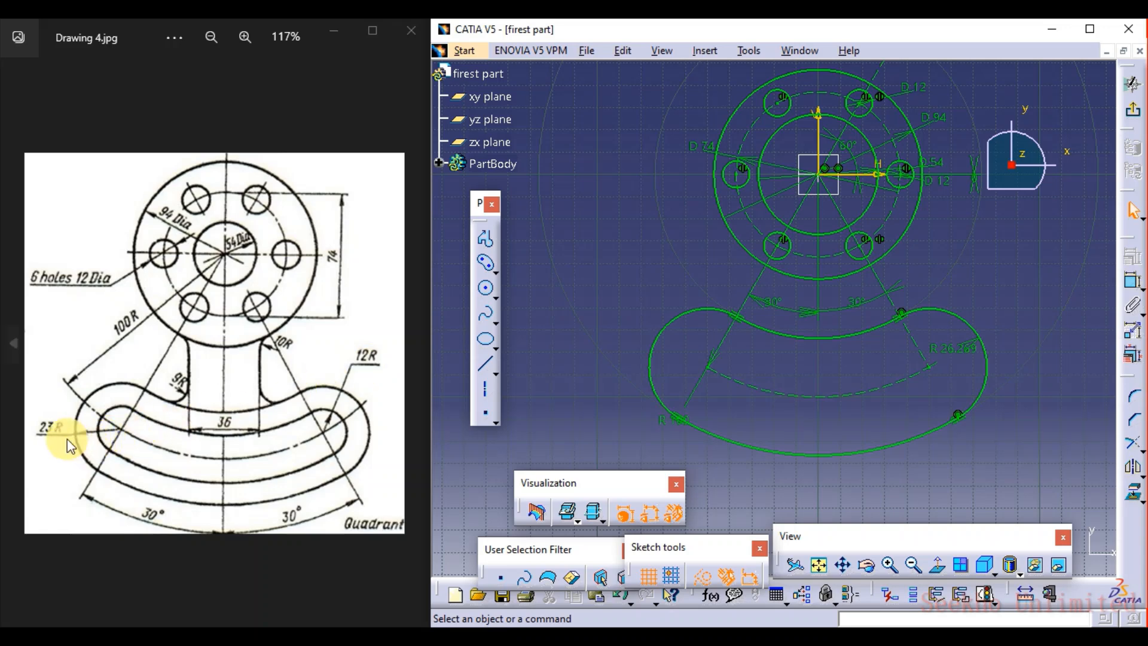
Set the end radius of the curved elongated hole to 23 mm
{"action": "double_click", "coordinate": [969, 352]}
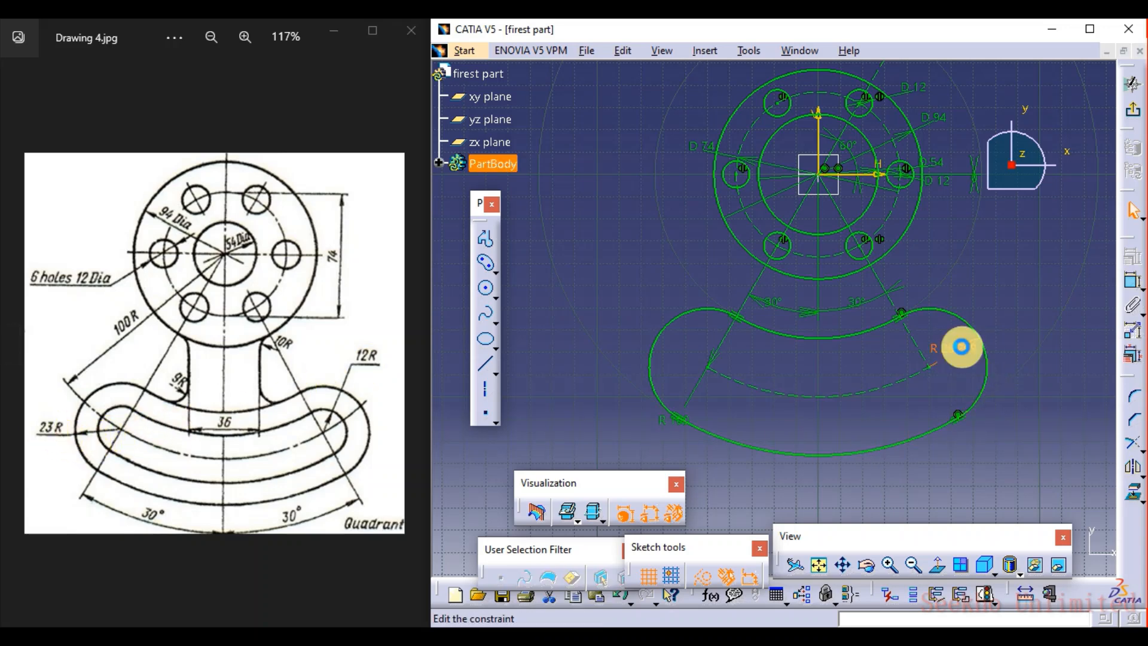
{"action": "type", "text": "2"}
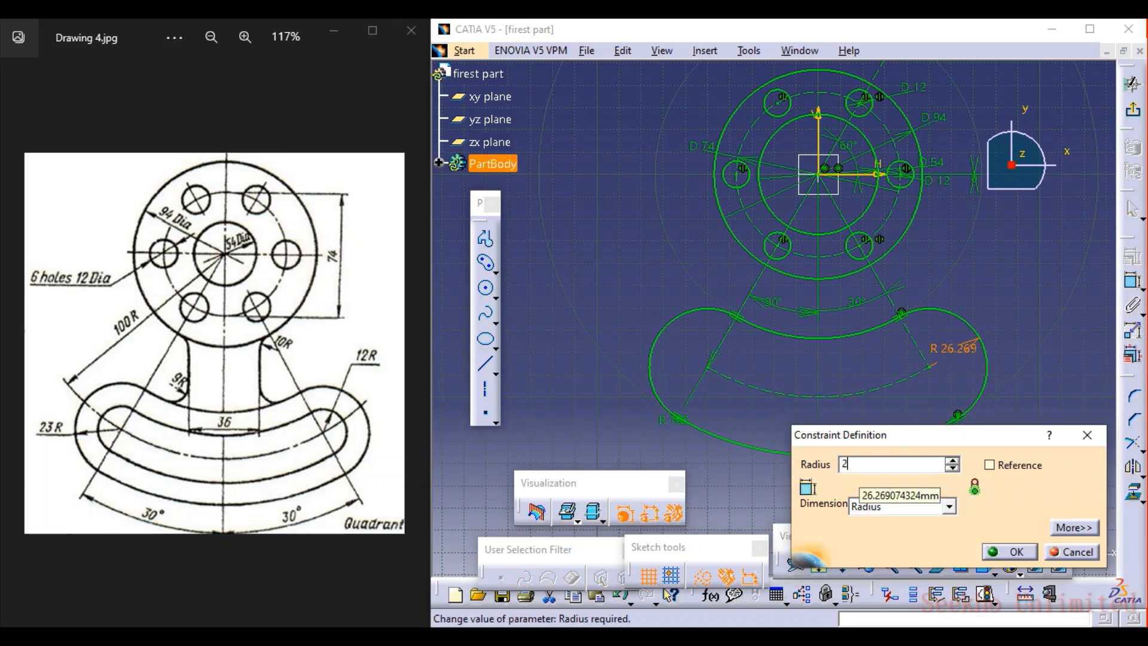
{"action": "type", "text": "3"}
{"action": "key", "text": "Return"}
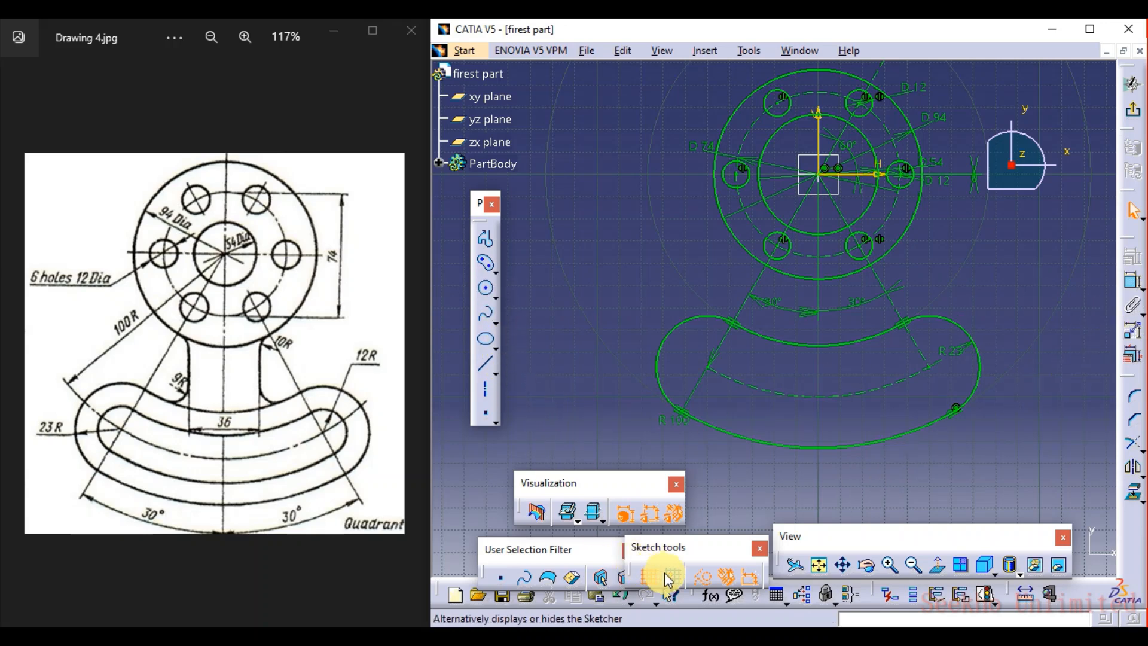
Sketch an inner cylindrical elongated hole centred on the flange, between the ends of the dashed centre arc, with an end radius of about 16 mm
{"action": "left_click", "coordinate": [486, 266]}
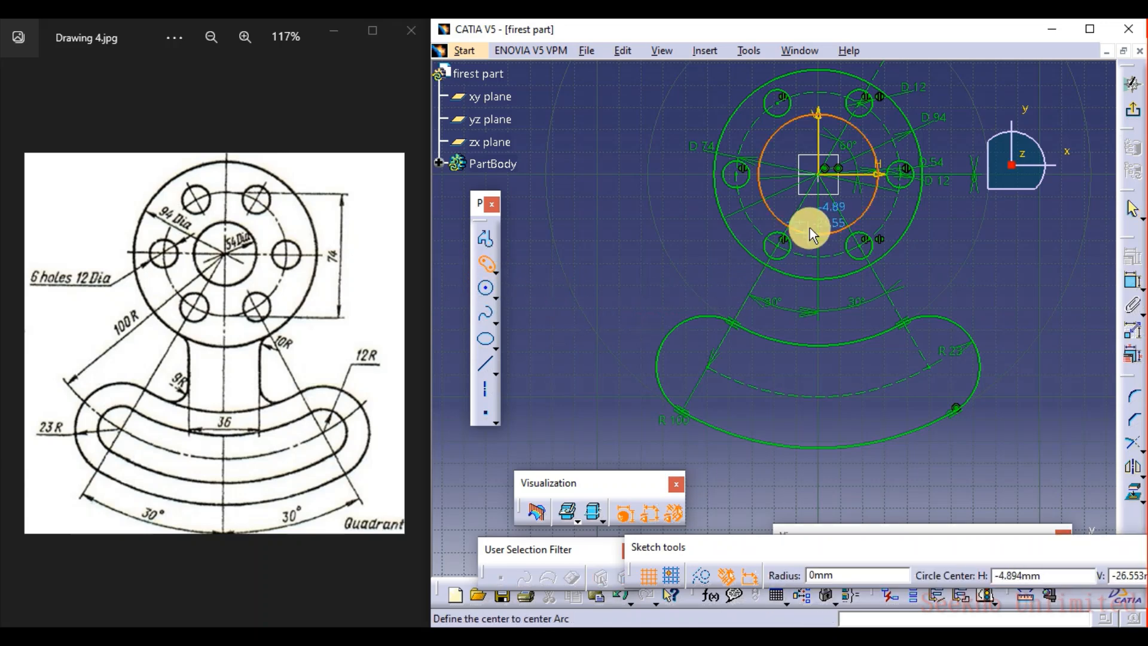
{"action": "left_click", "coordinate": [815, 183]}
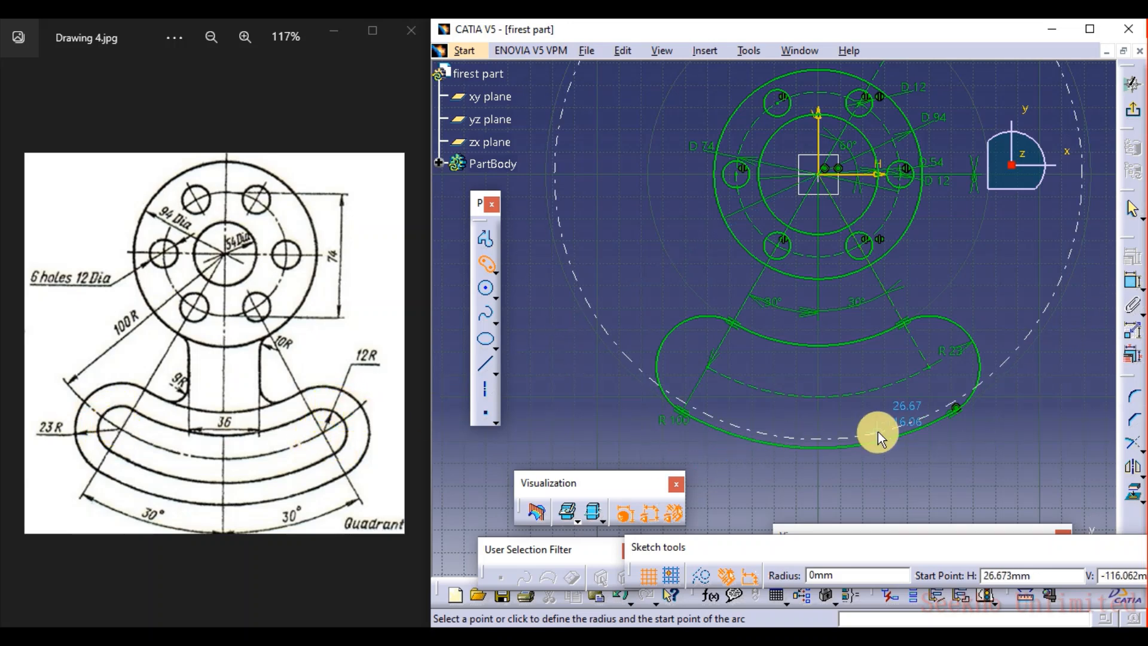
{"action": "left_click", "coordinate": [709, 367]}
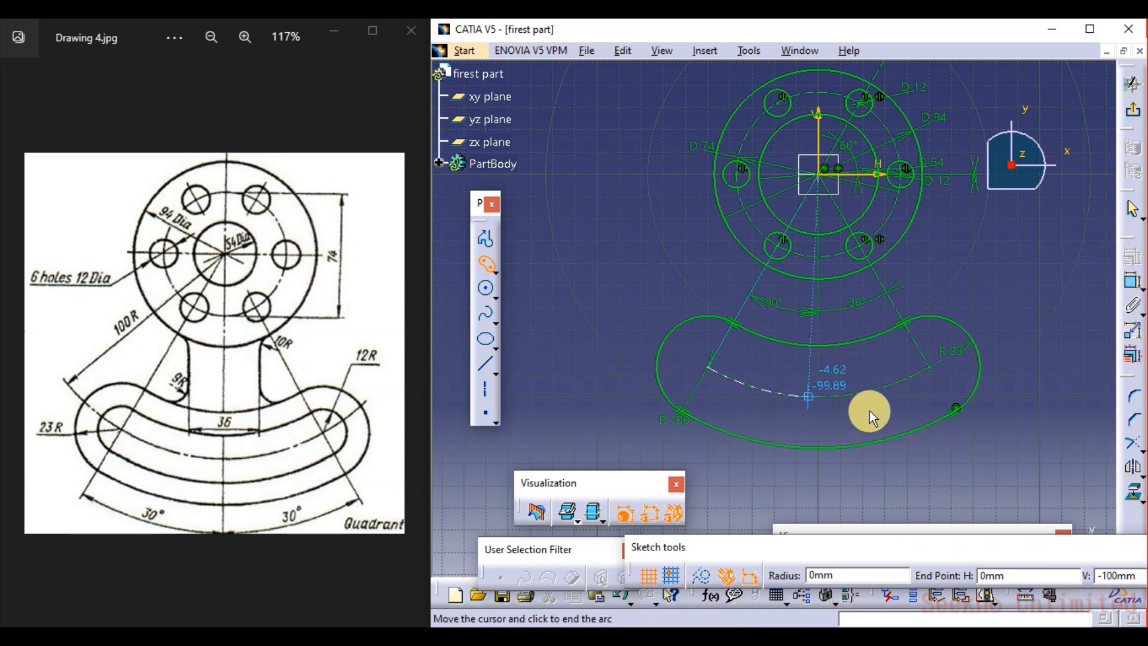
{"action": "left_click", "coordinate": [929, 367]}
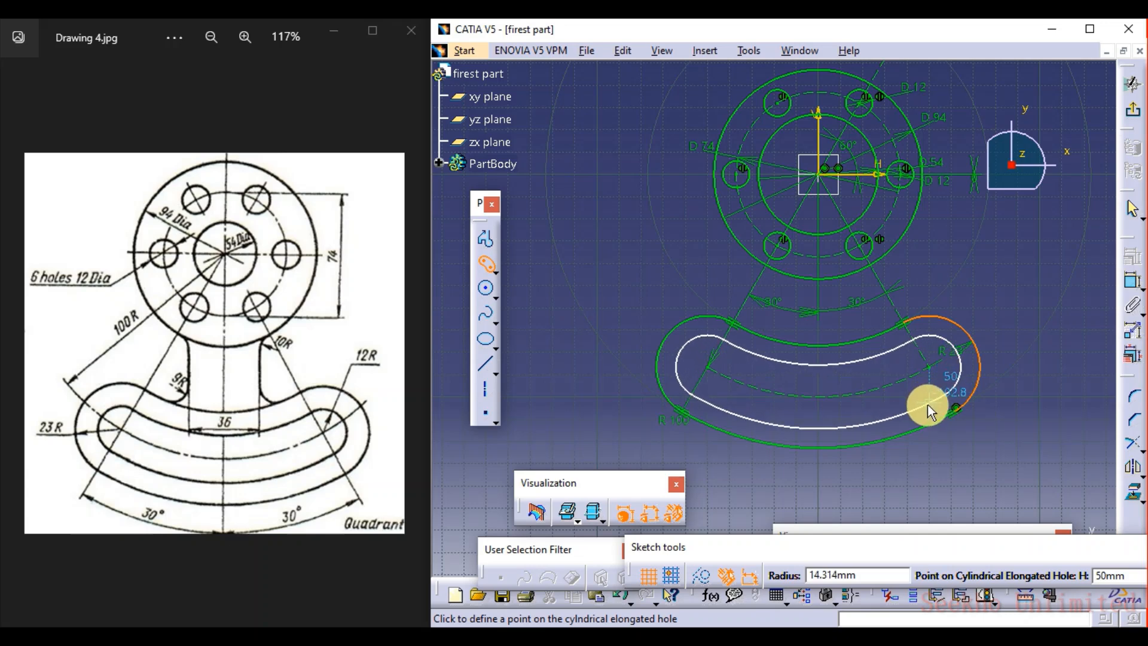
{"action": "left_click", "coordinate": [866, 429]}
{"action": "left_click", "coordinate": [988, 457]}
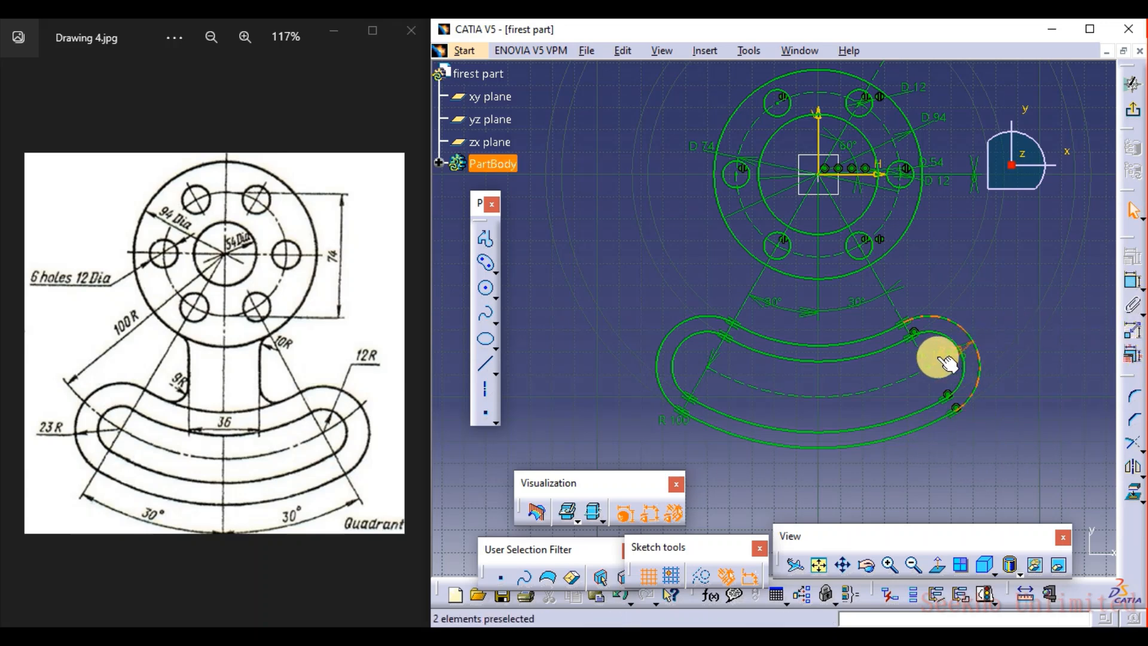
Separate the radius labels at the slot's right end, moving the R 23 label outside the outline
{"action": "left_click_drag", "start_coordinate": [951, 357], "coordinate": [969, 378]}
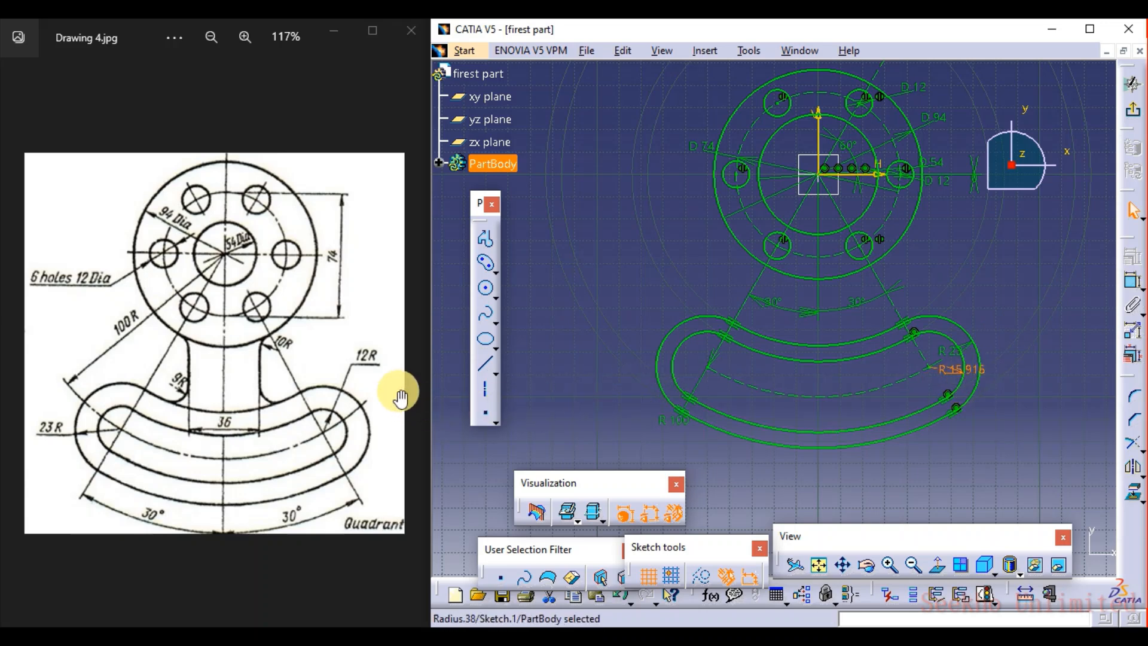
{"action": "left_click", "coordinate": [959, 346]}
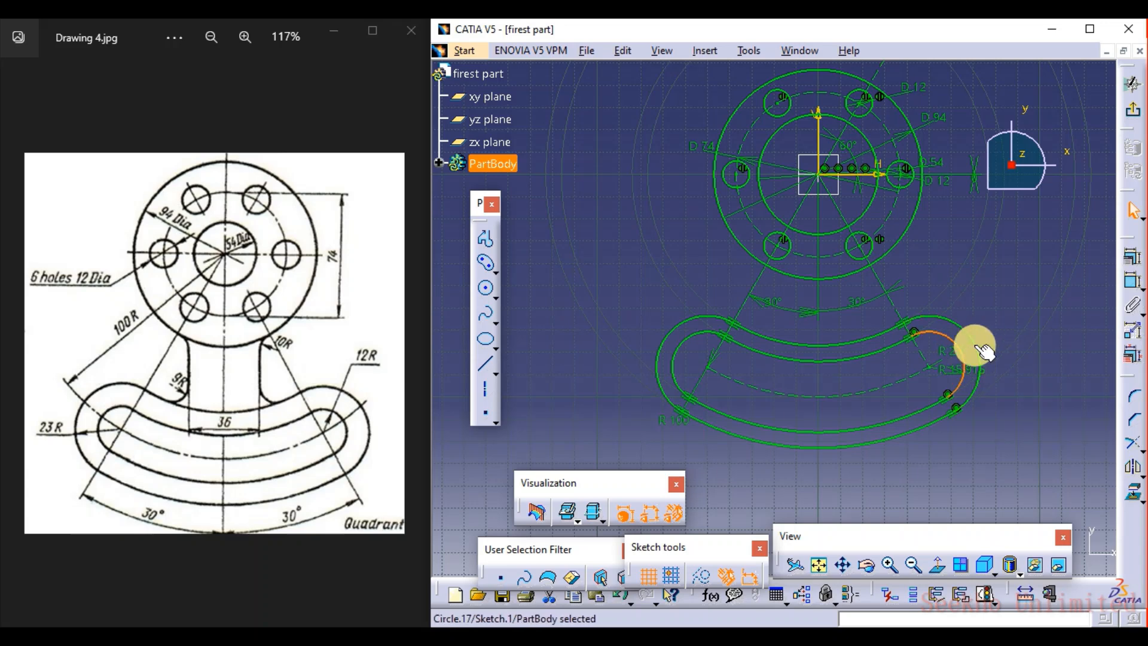
{"action": "mouse_move", "coordinate": [980, 351]}
{"action": "left_mouse_down"}
{"action": "mouse_move", "coordinate": [976, 341]}
{"action": "mouse_move", "coordinate": [1019, 323]}
{"action": "mouse_move", "coordinate": [1031, 300]}
{"action": "left_mouse_up"}
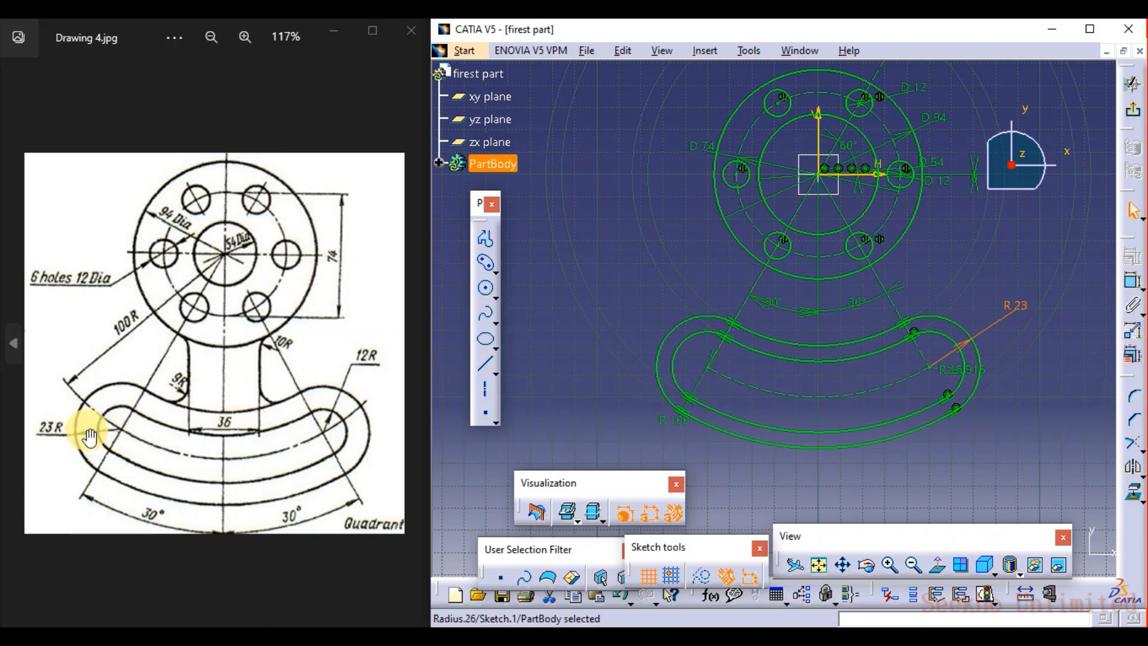
Set the inner slot's end radius to 12 mm
{"action": "double_click", "coordinate": [963, 367]}
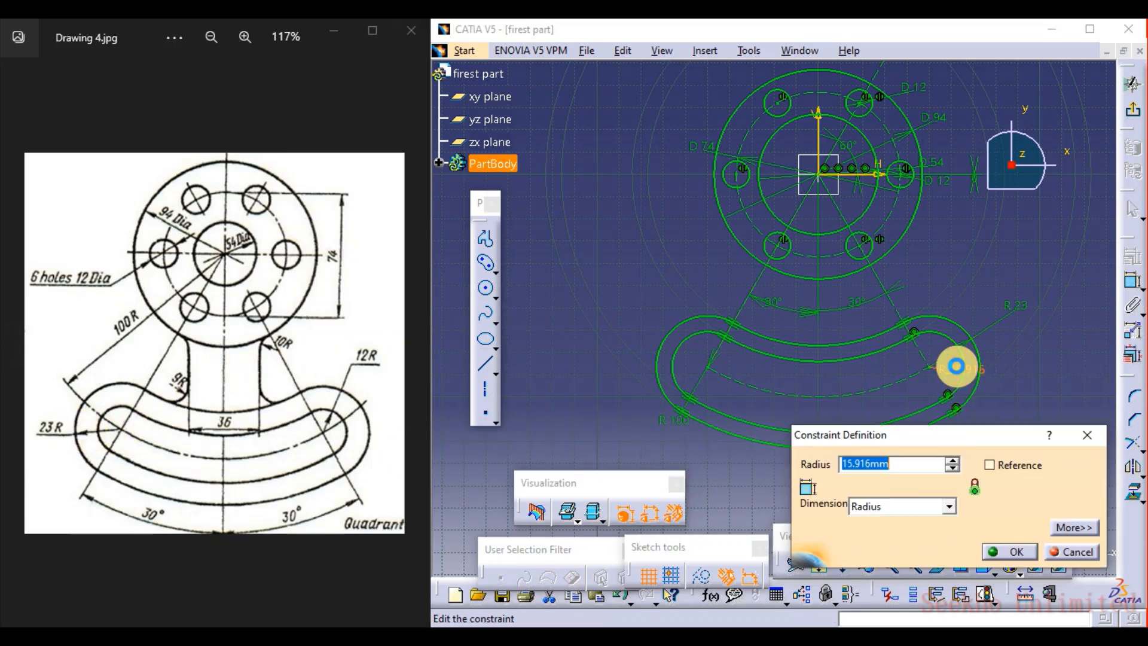
{"action": "type", "text": "12"}
{"action": "key", "text": "Return"}
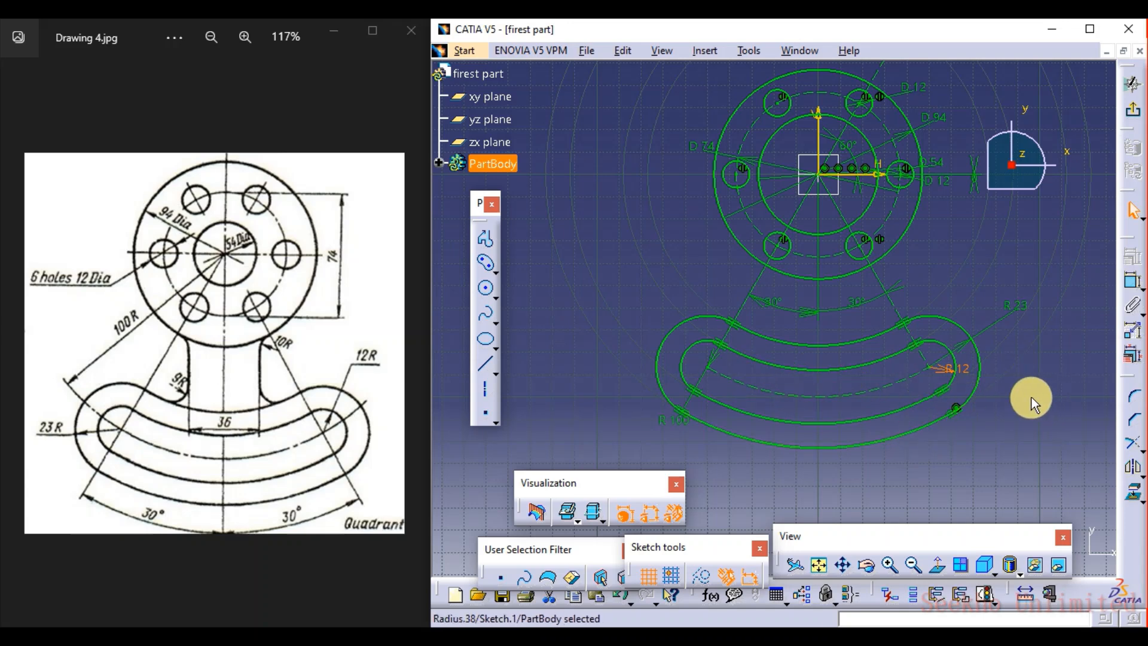
Draw two near-vertical lines from the flange's outer circle to the outer slot's upper arc, one on each side of the vertical axis
{"action": "middle_click_drag", "start_coordinate": [855, 352], "coordinate": [852, 335]}
{"action": "left_click", "coordinate": [850, 346]}
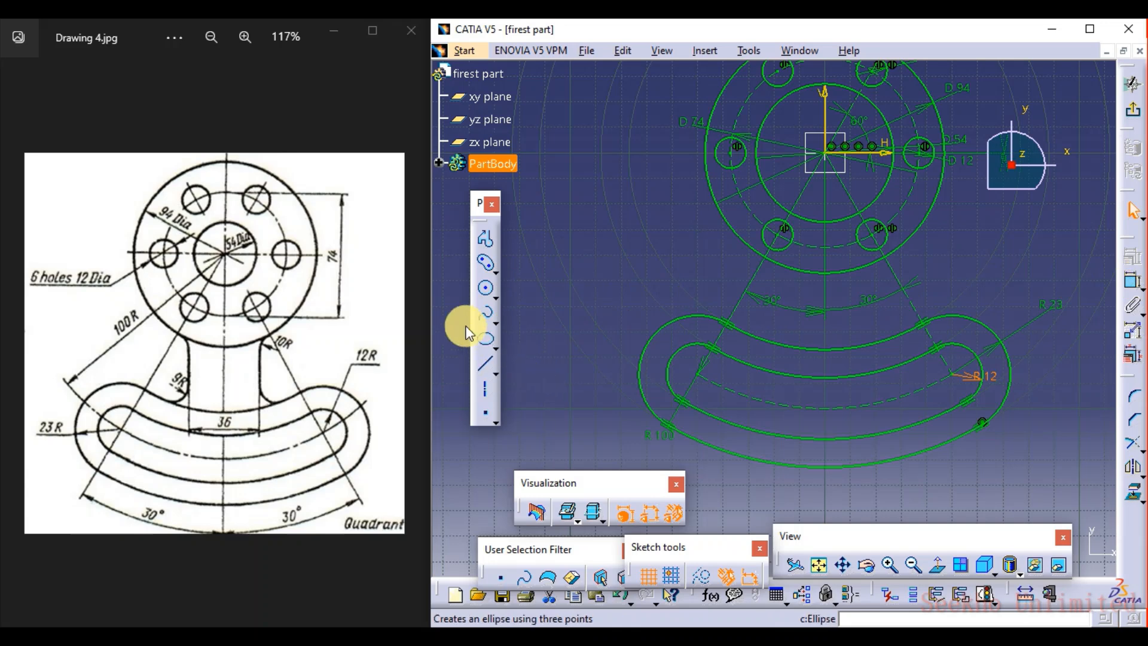
{"action": "left_click", "coordinate": [485, 363]}
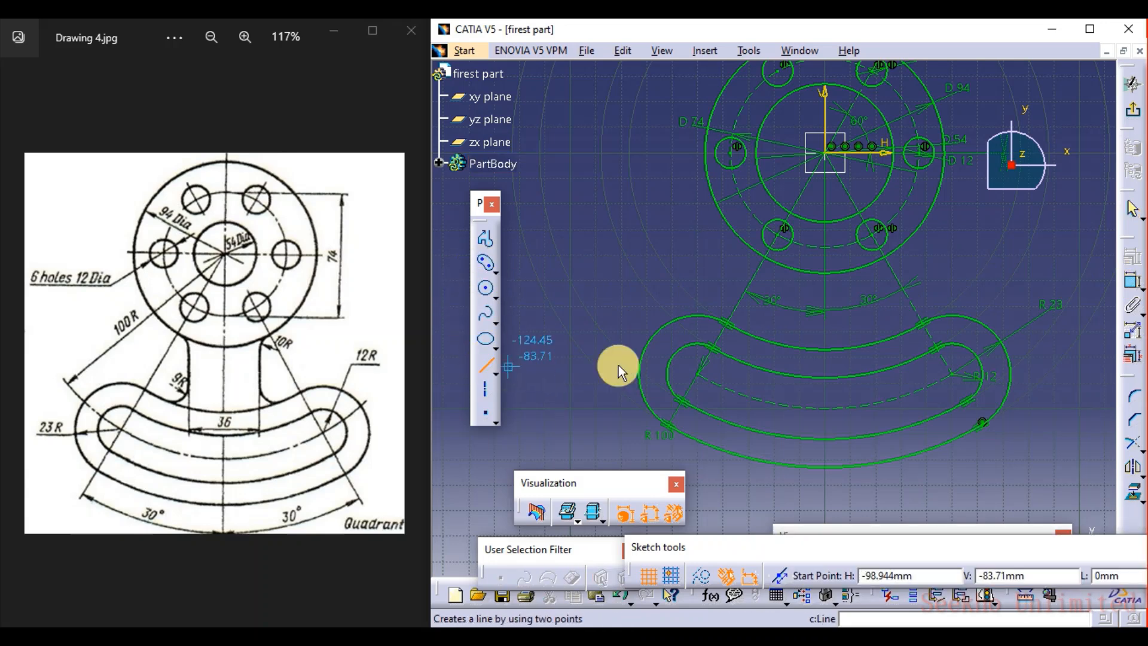
{"action": "left_click", "coordinate": [775, 263]}
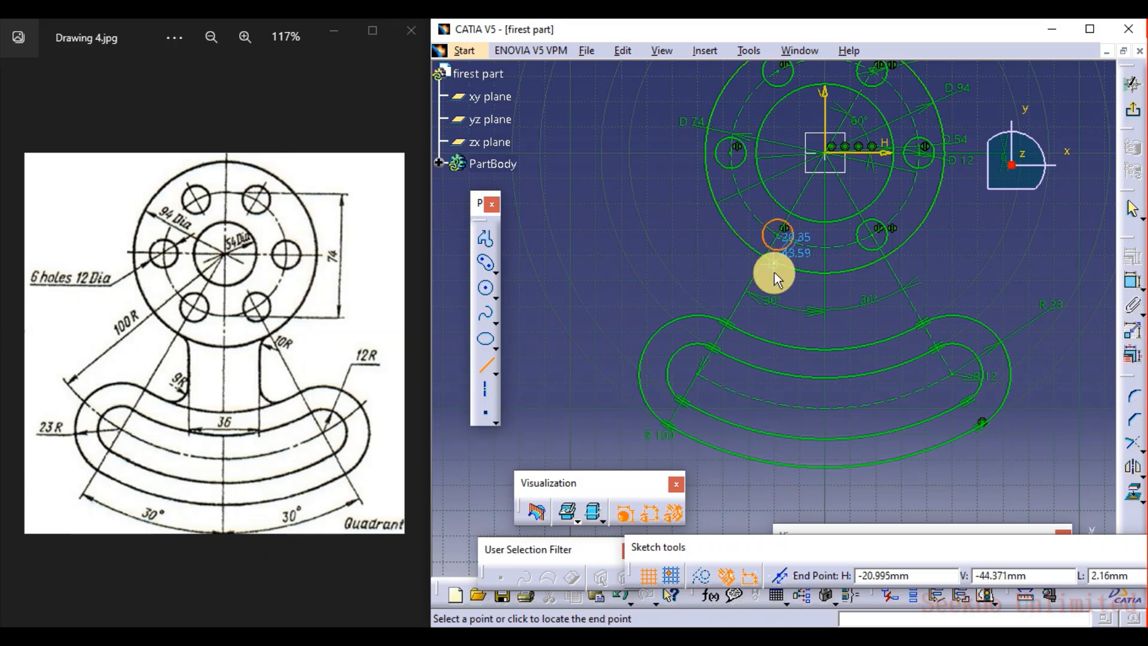
{"action": "left_click", "coordinate": [776, 340]}
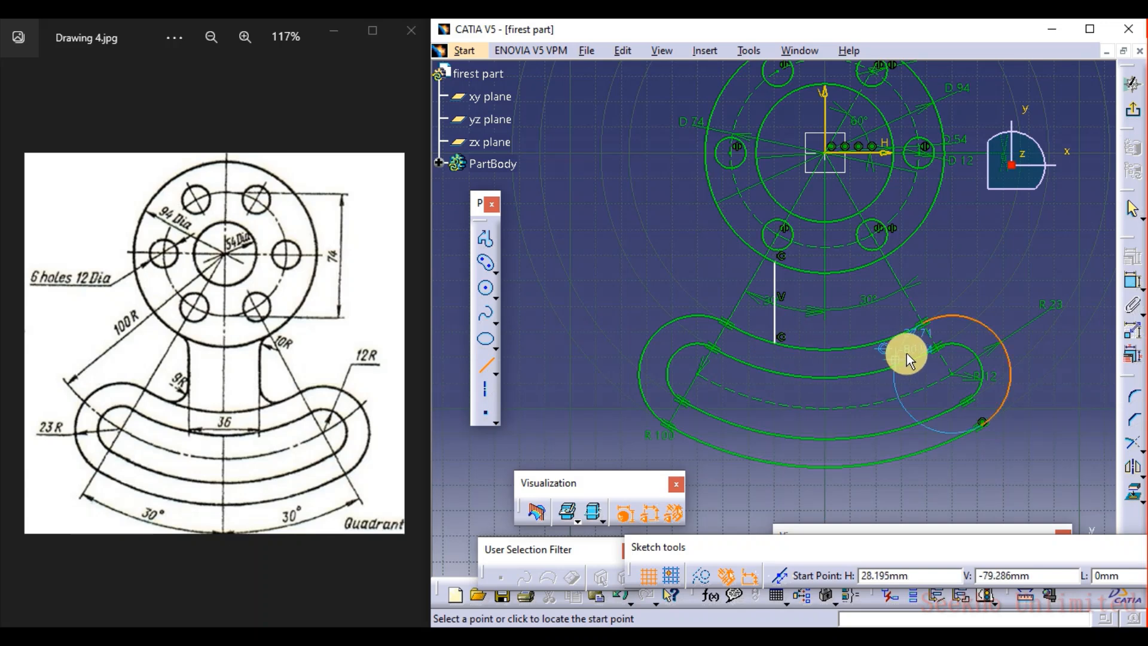
{"action": "left_click", "coordinate": [856, 270]}
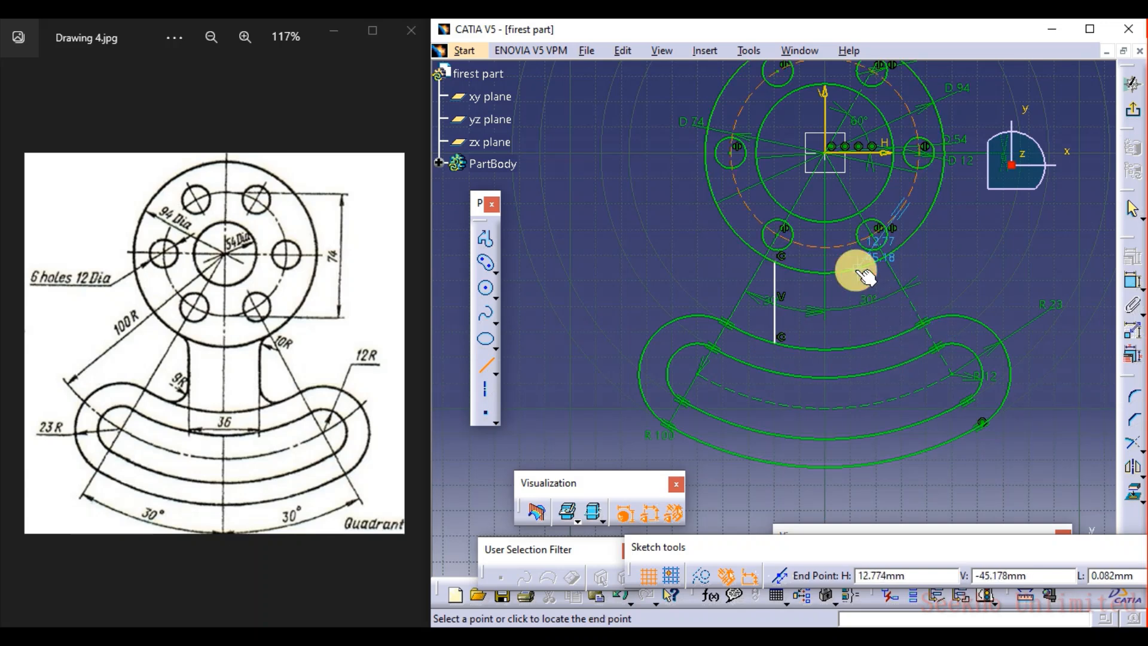
{"action": "left_click", "coordinate": [859, 348]}
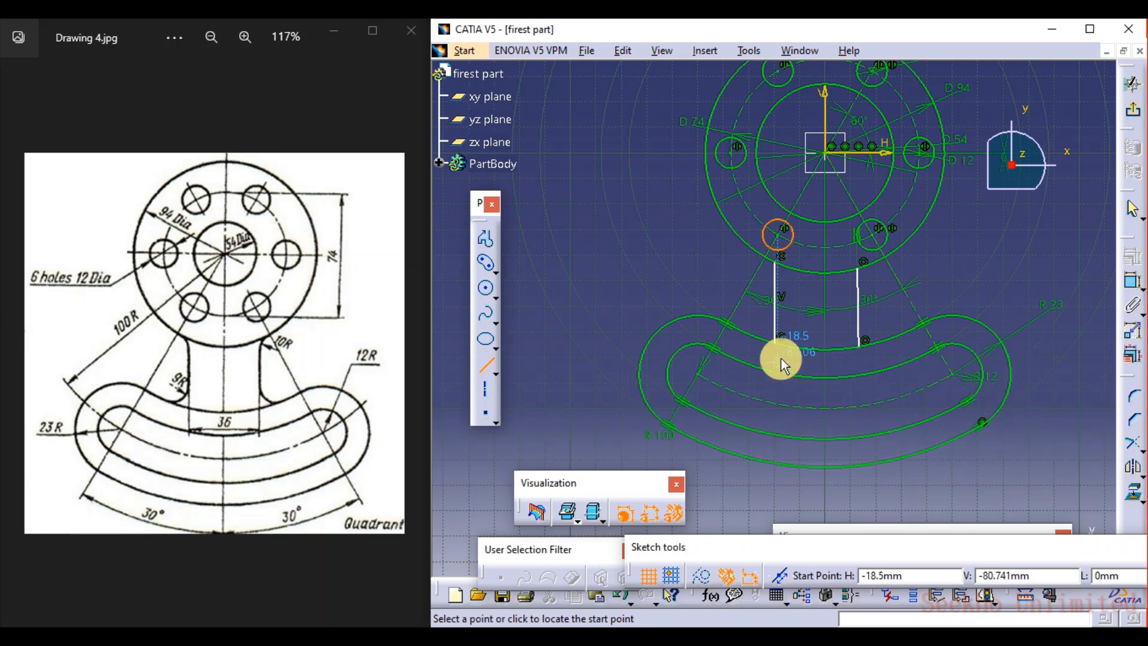
{"action": "key", "text": "Escape"}
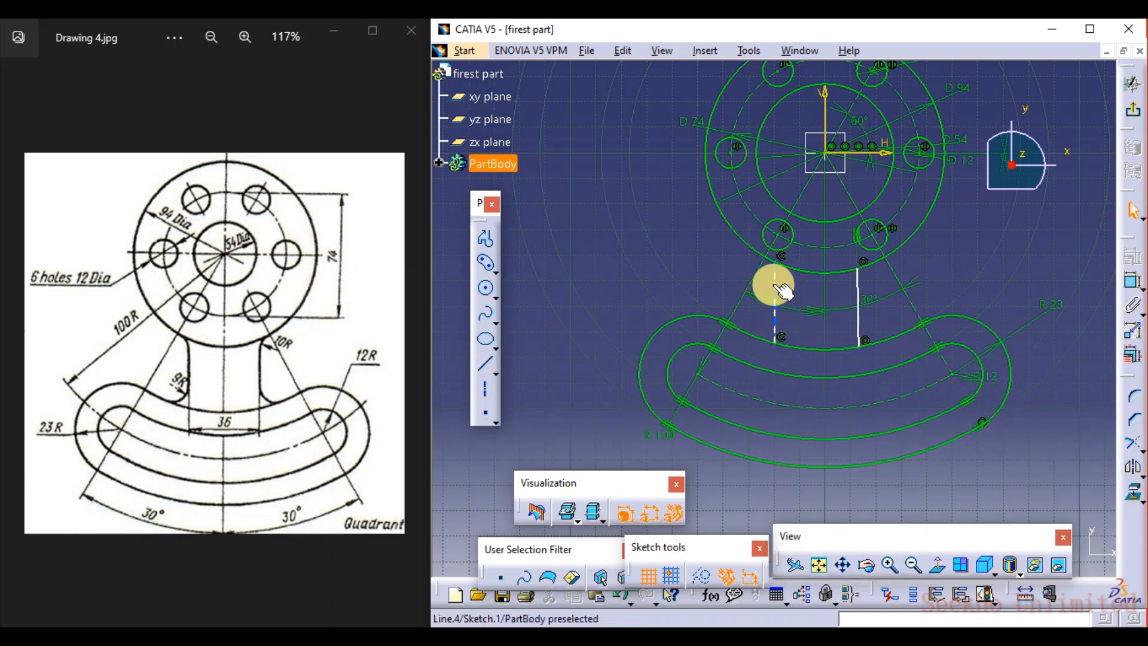
Pull the right connecting line outward so that its lower end slants away from the vertical axis
{"action": "left_click", "coordinate": [775, 288]}
{"action": "left_click", "coordinate": [786, 297]}
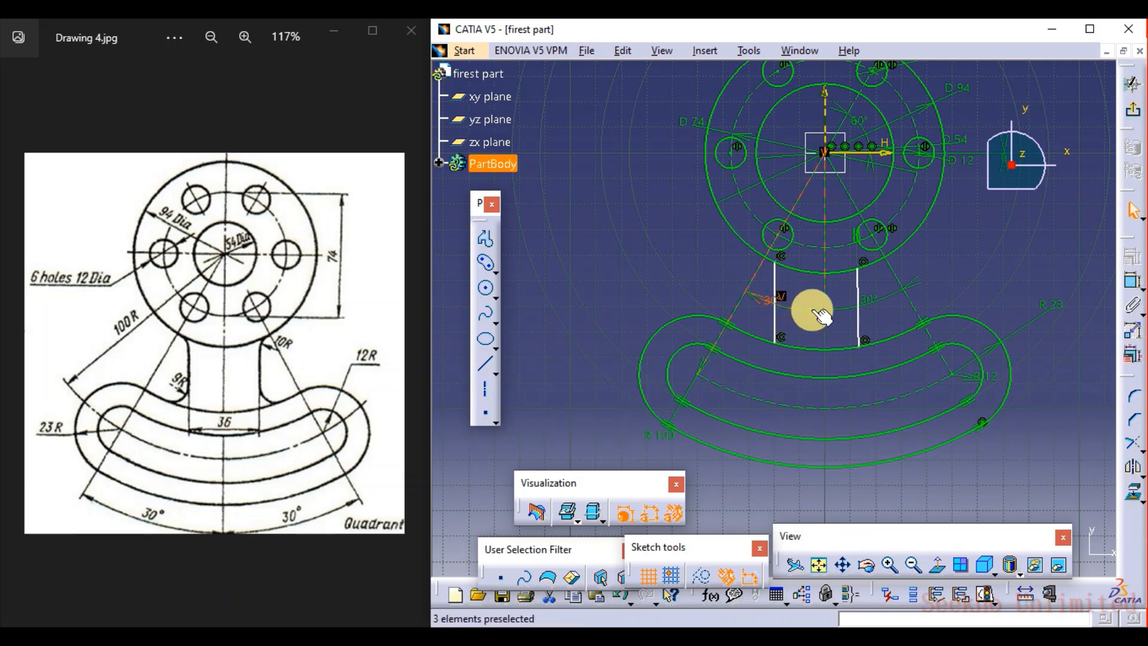
{"action": "left_click", "coordinate": [860, 300]}
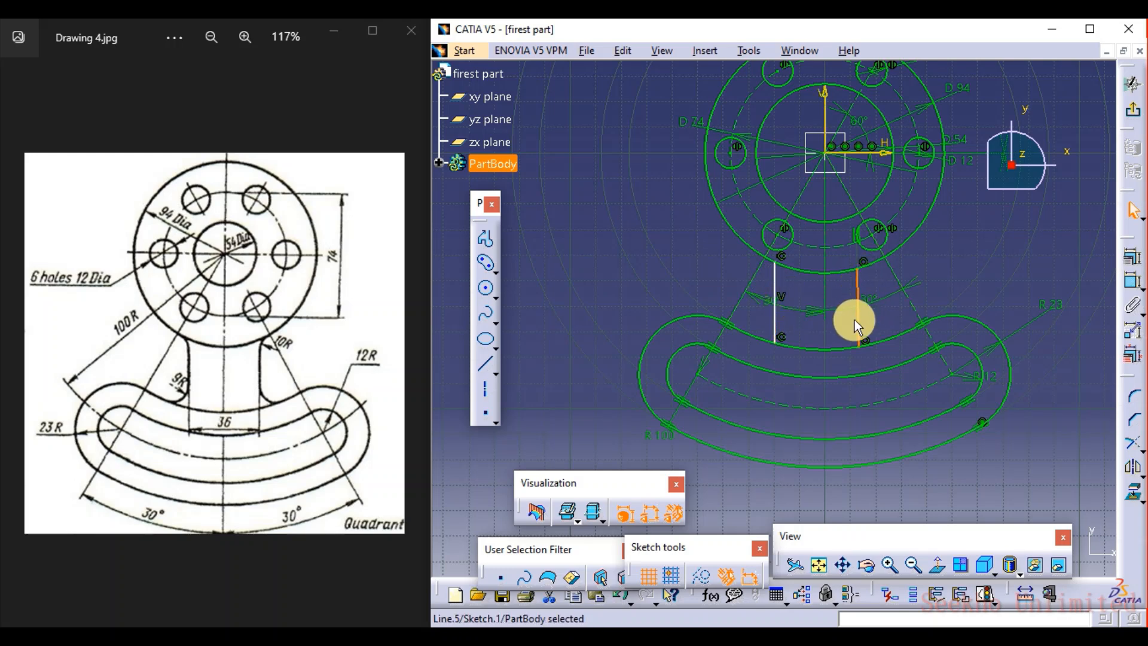
{"action": "left_click", "coordinate": [909, 473]}
{"action": "left_click_drag", "start_coordinate": [858, 317], "coordinate": [885, 321]}
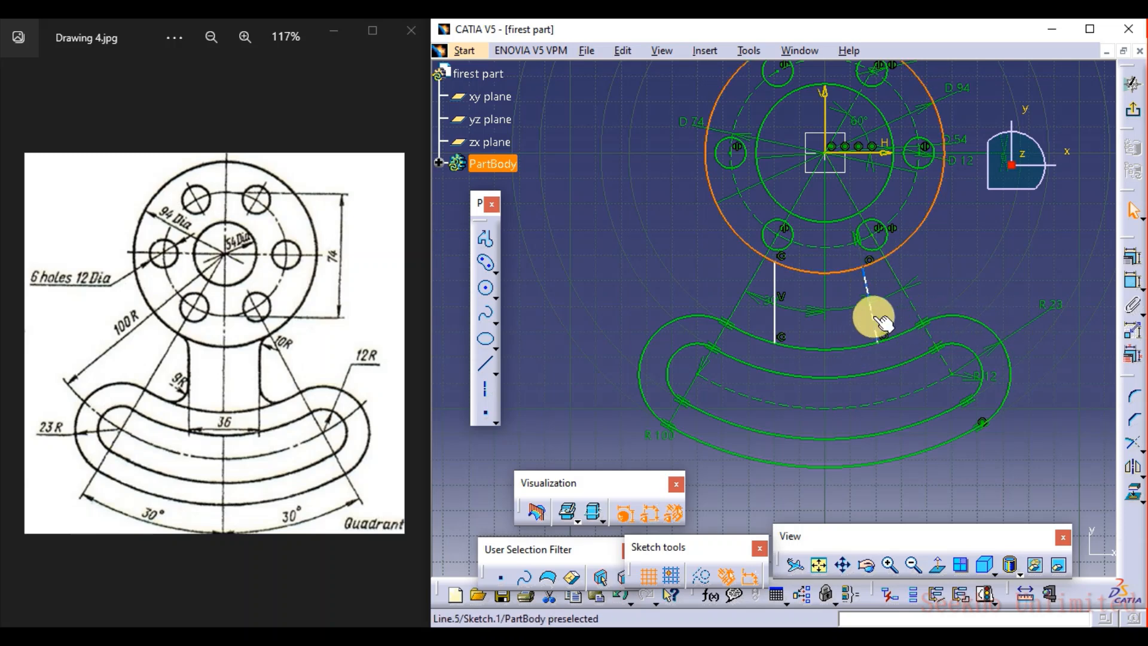
Try to apply a coincidence constraint between the right connecting line and the vertical axis
{"action": "left_click", "coordinate": [875, 315]}
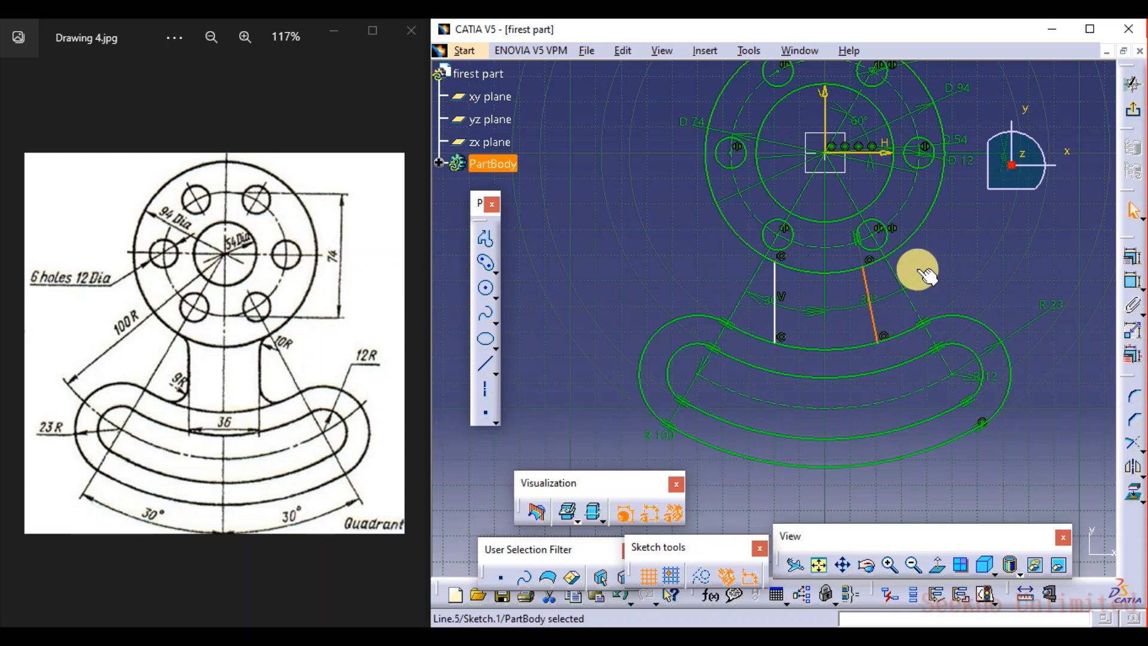
{"action": "left_click", "coordinate": [825, 119], "text": "ctrl"}
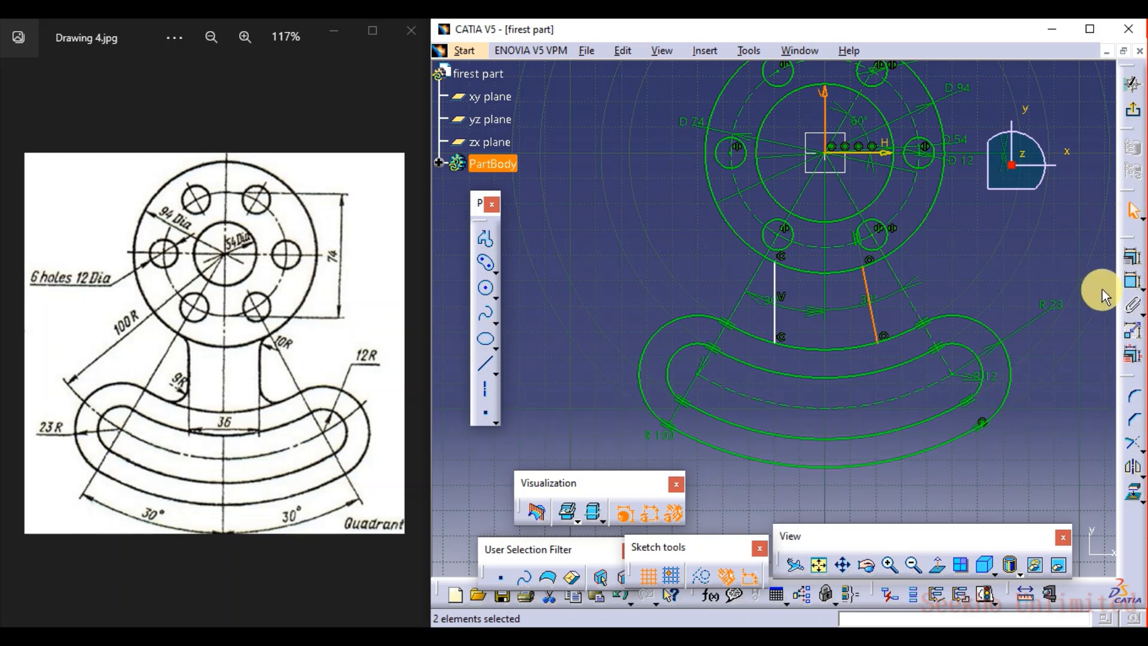
{"action": "left_click", "coordinate": [1132, 281]}
{"action": "right_click", "coordinate": [940, 233]}
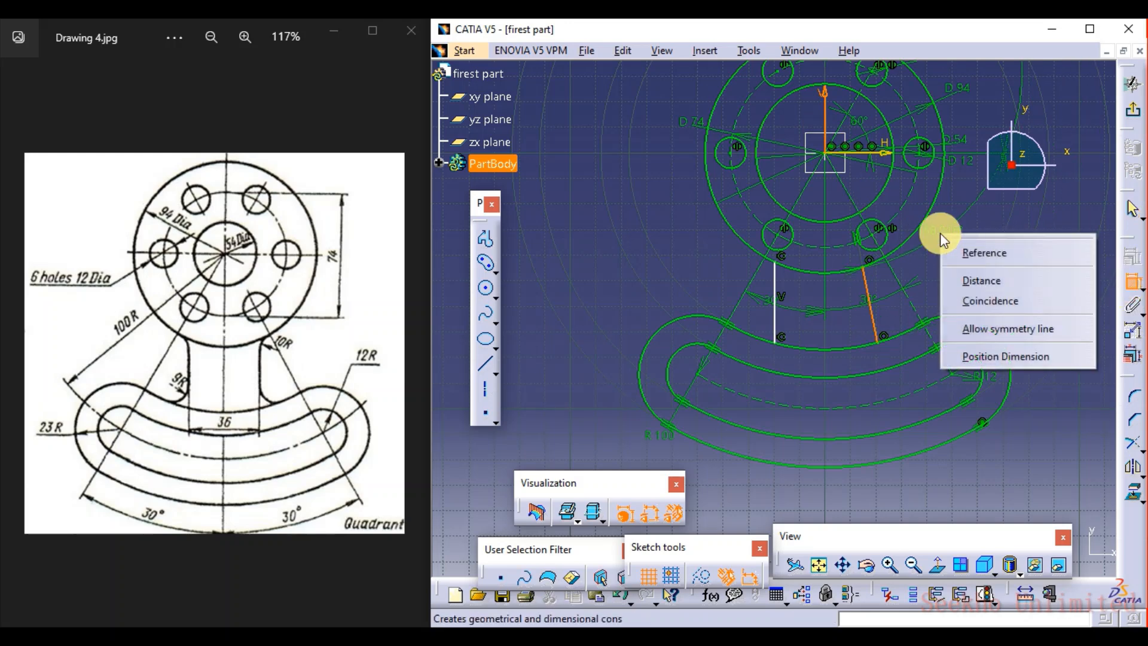
{"action": "left_click", "coordinate": [980, 301]}
{"action": "left_click", "coordinate": [839, 214]}
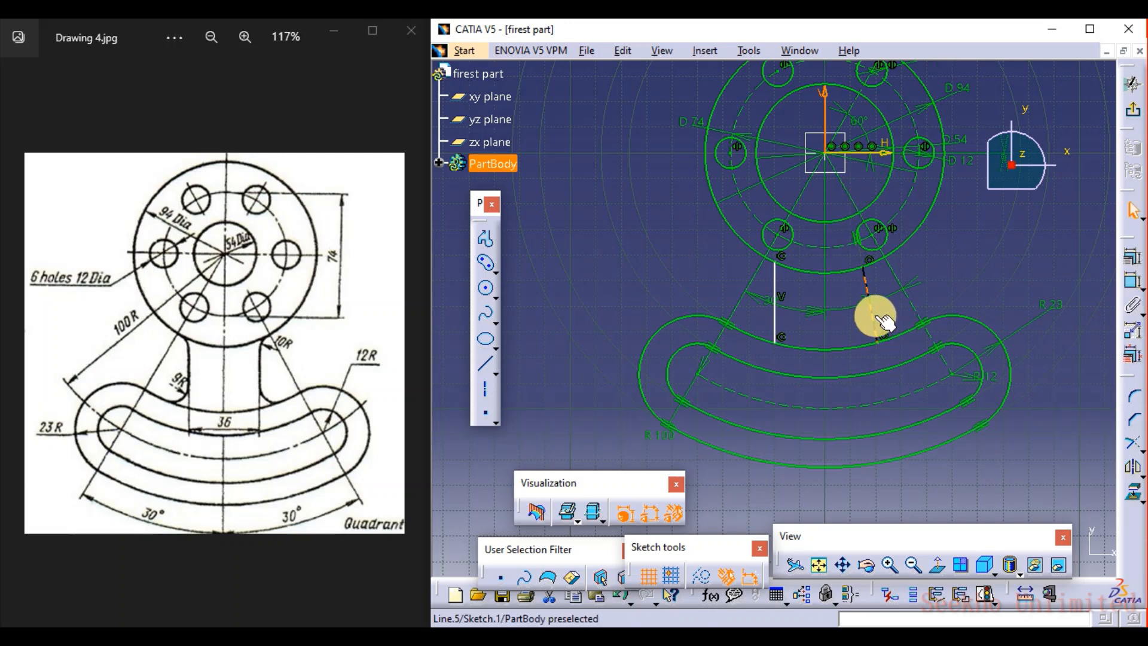
{"action": "left_click", "coordinate": [869, 318]}
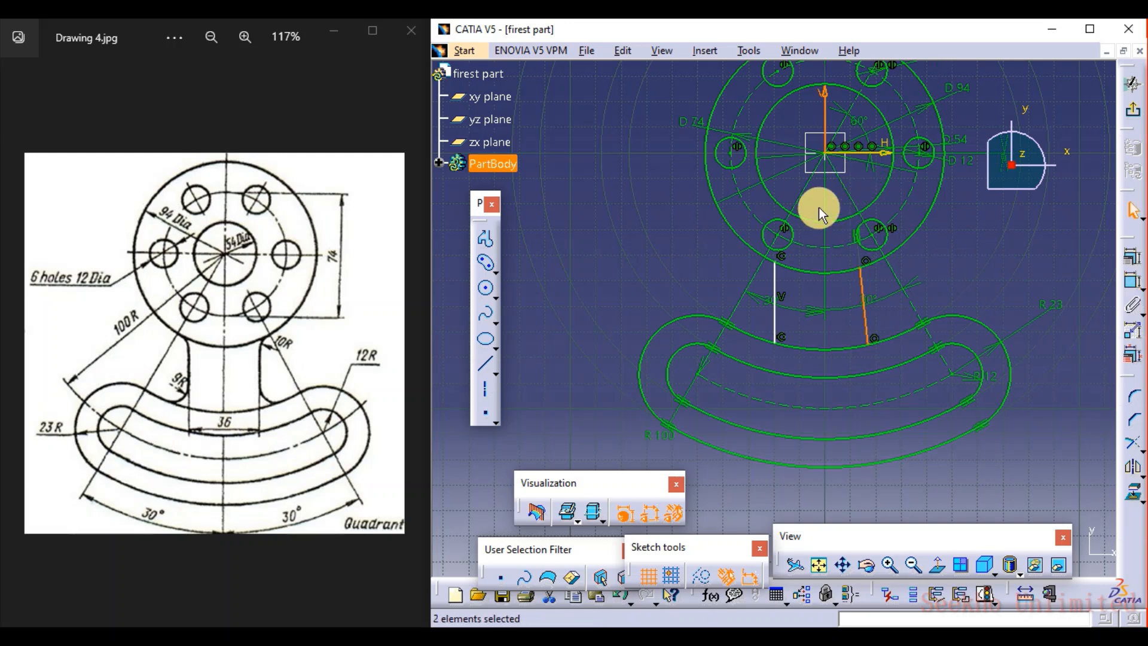
{"action": "left_click", "coordinate": [824, 115], "text": "ctrl"}
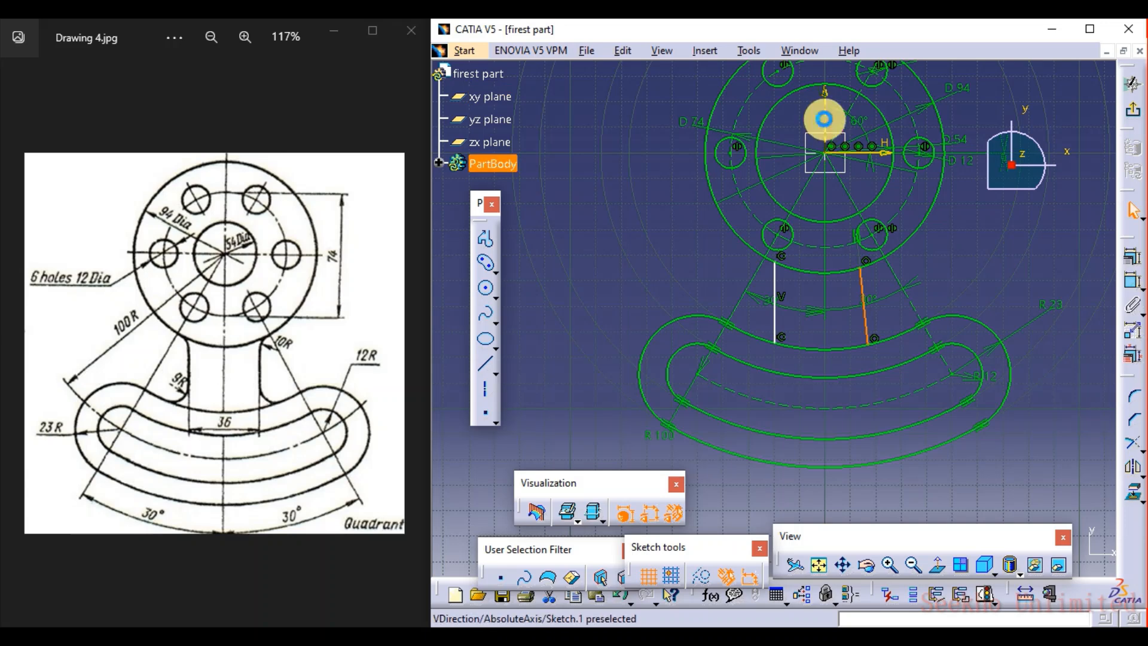
{"action": "left_click", "coordinate": [824, 121], "text": "ctrl"}
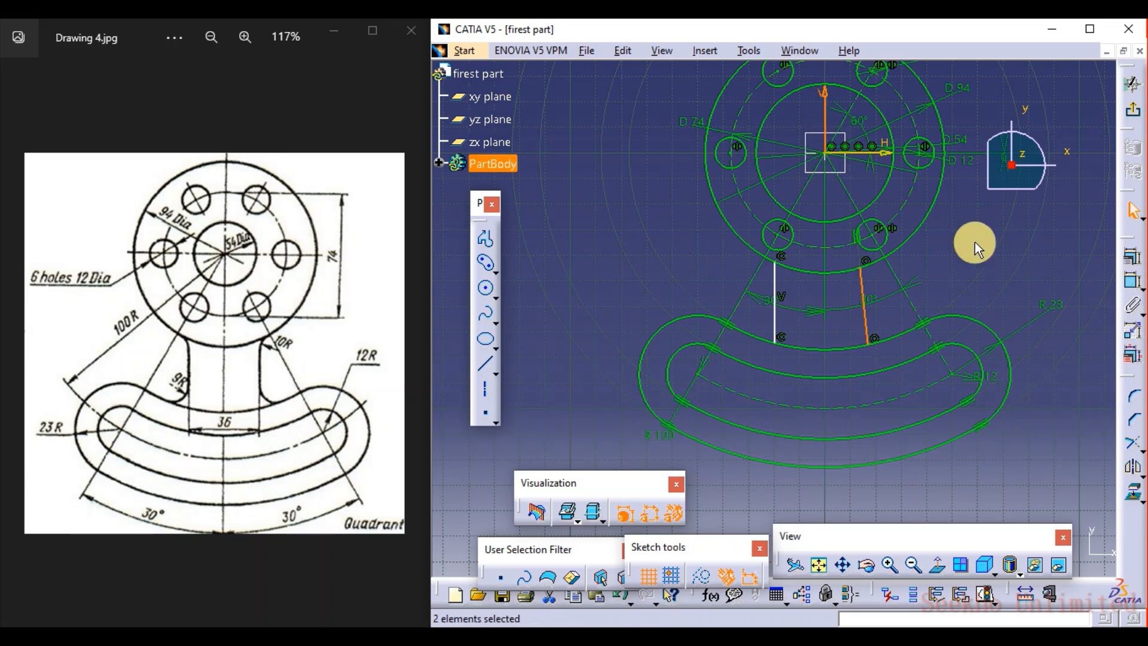
{"action": "left_click", "coordinate": [1131, 279]}
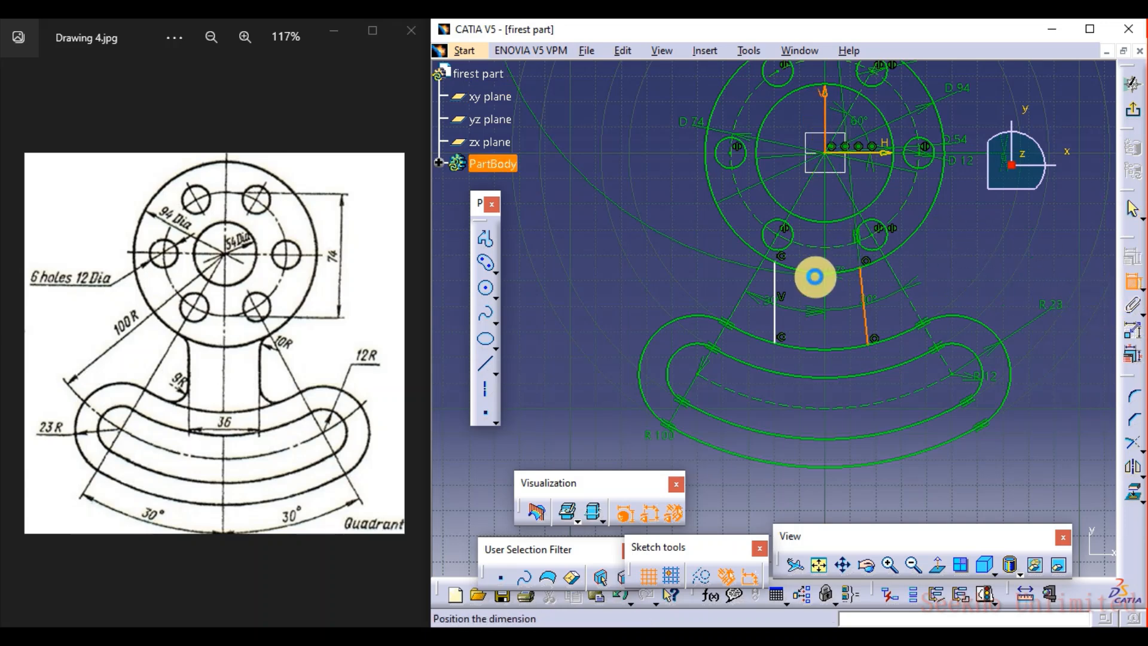
{"action": "right_click", "coordinate": [846, 289]}
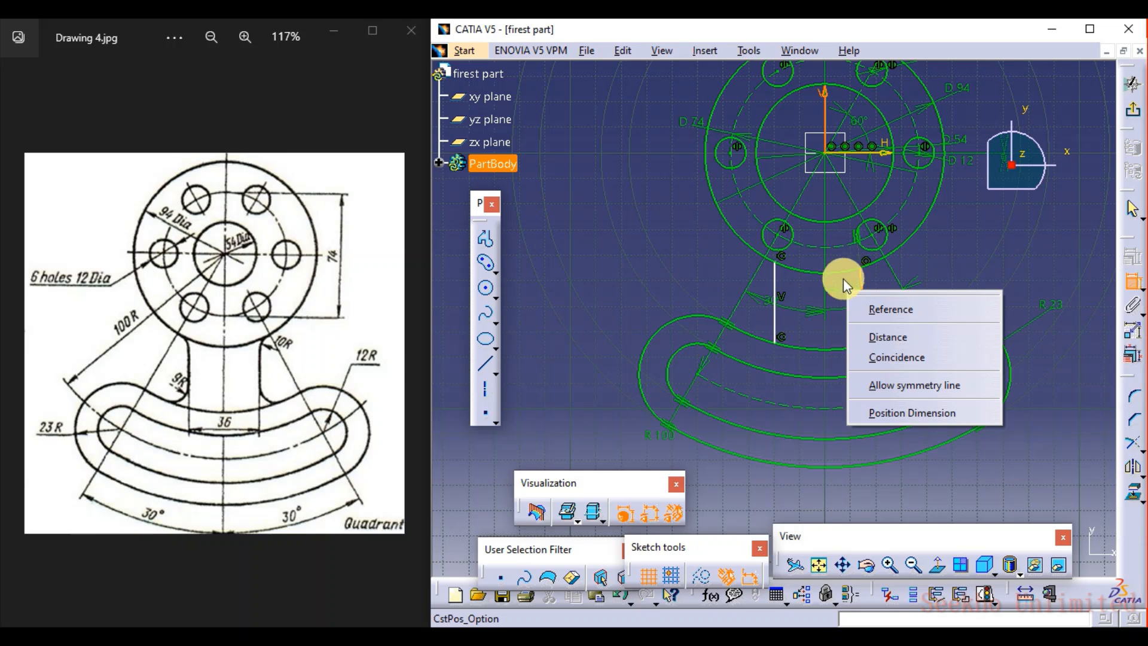
{"action": "key", "text": "Escape"}
{"action": "key", "text": "Escape"}
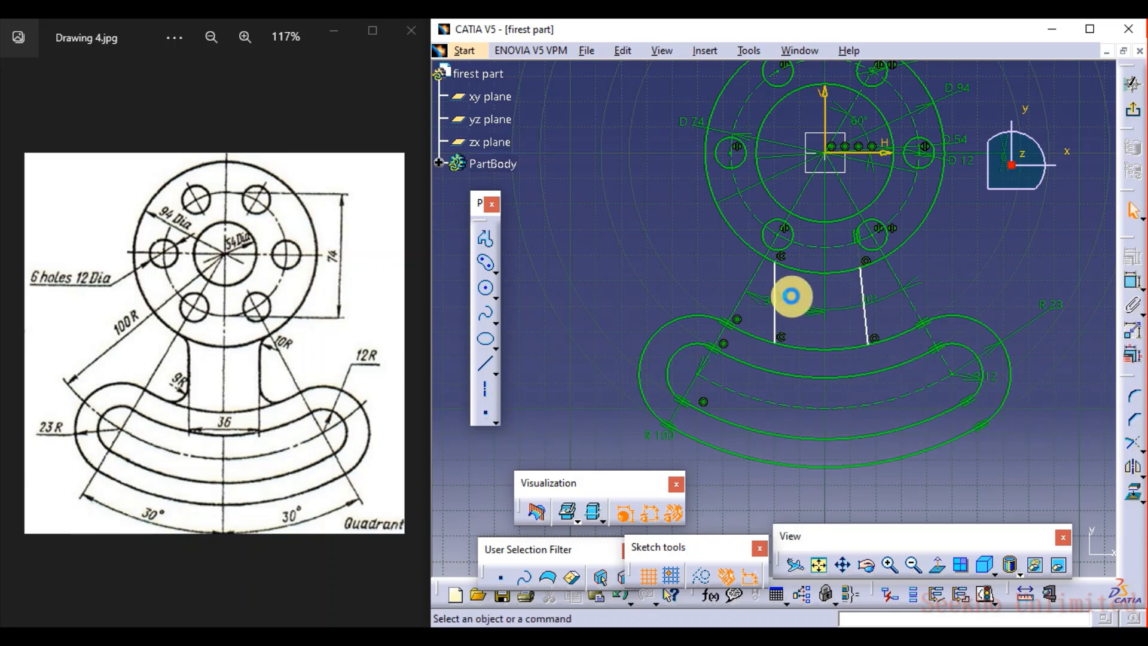
Dimension the distance from the left connecting line to the vertical axis and set it to 18 mm
{"action": "left_click", "coordinate": [775, 281]}
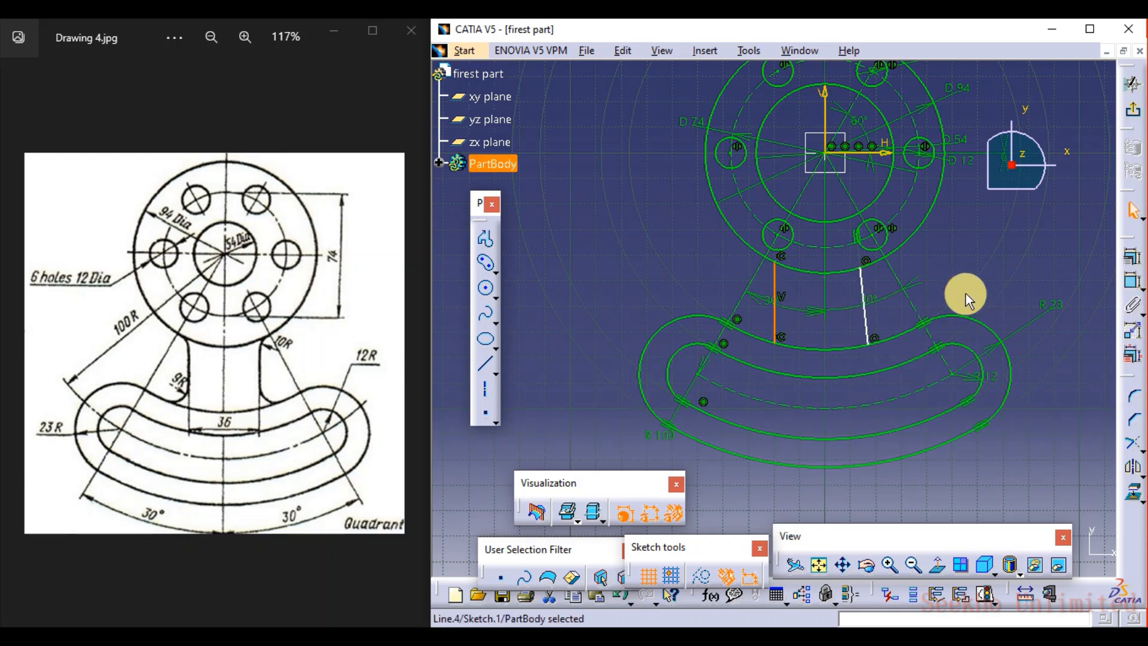
{"action": "left_click", "coordinate": [1128, 282]}
{"action": "left_click", "coordinate": [828, 110]}
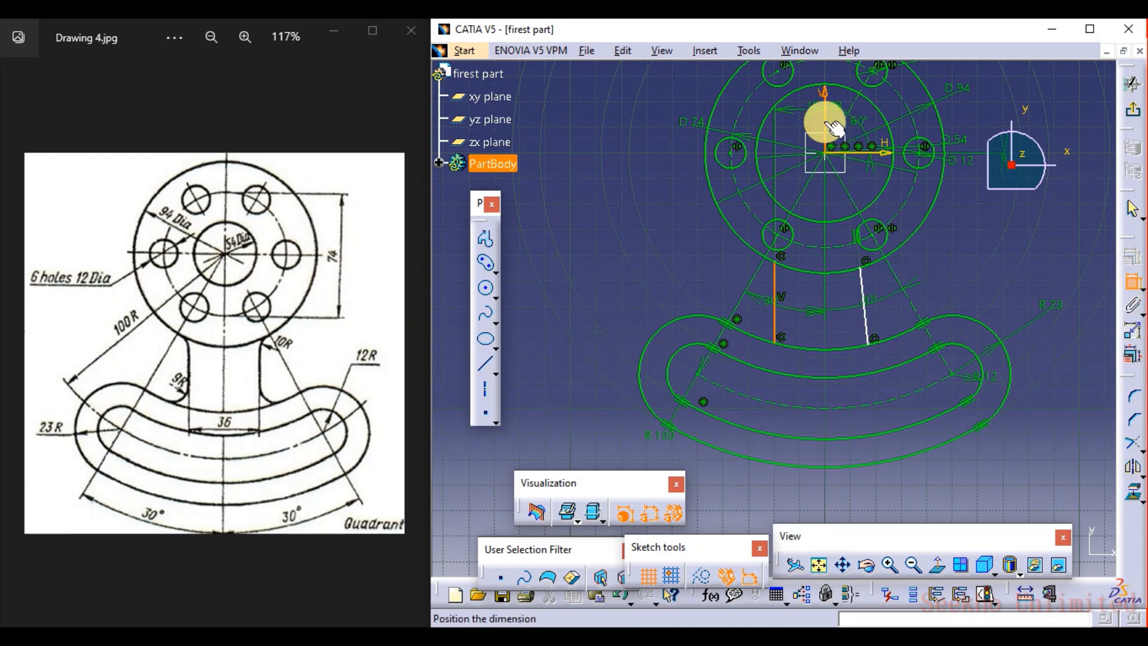
{"action": "left_click", "coordinate": [801, 292]}
{"action": "double_click", "coordinate": [803, 294]}
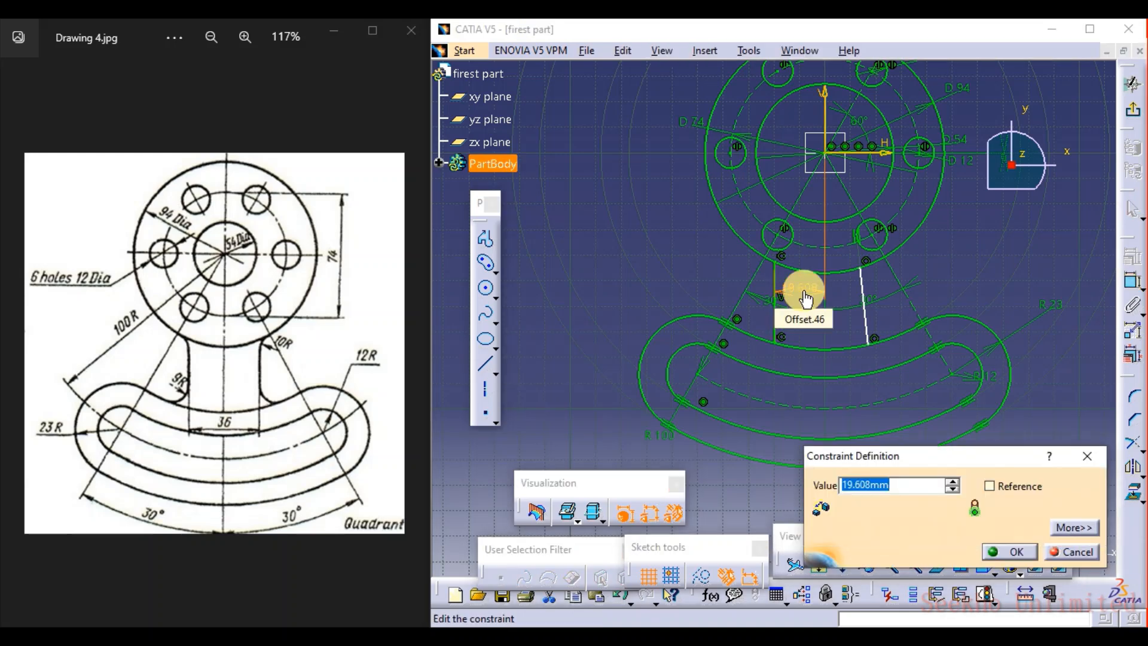
{"action": "type", "text": "18"}
{"action": "key", "text": "Return"}
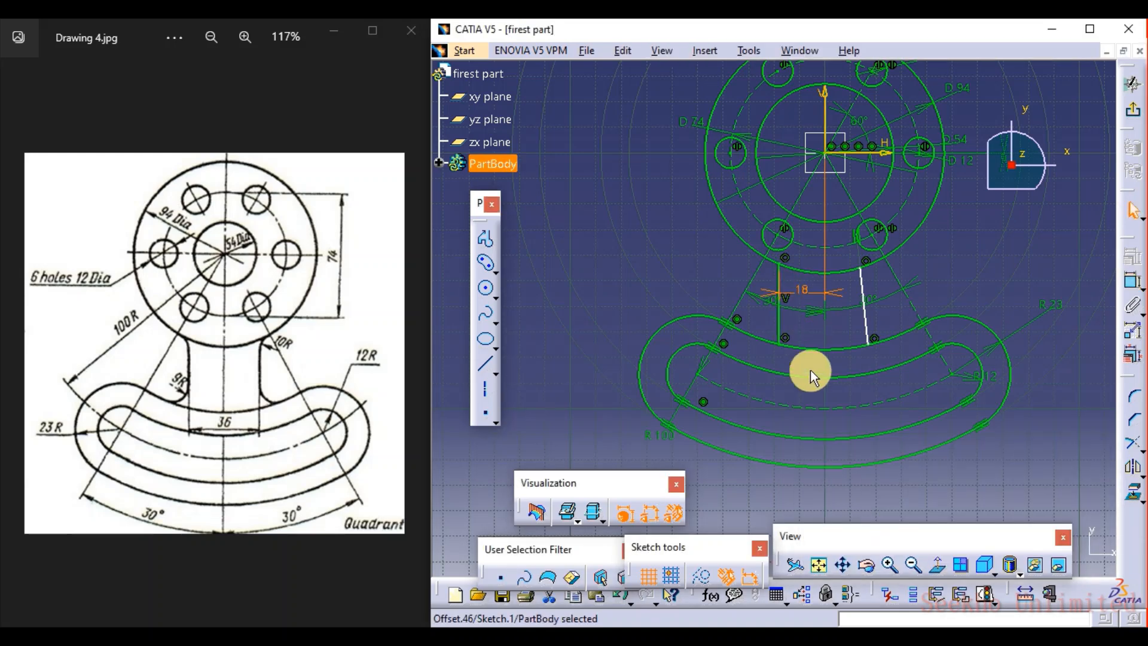
Try to constrain the right connecting line parallel to the left connecting line
{"action": "left_click", "coordinate": [868, 316]}
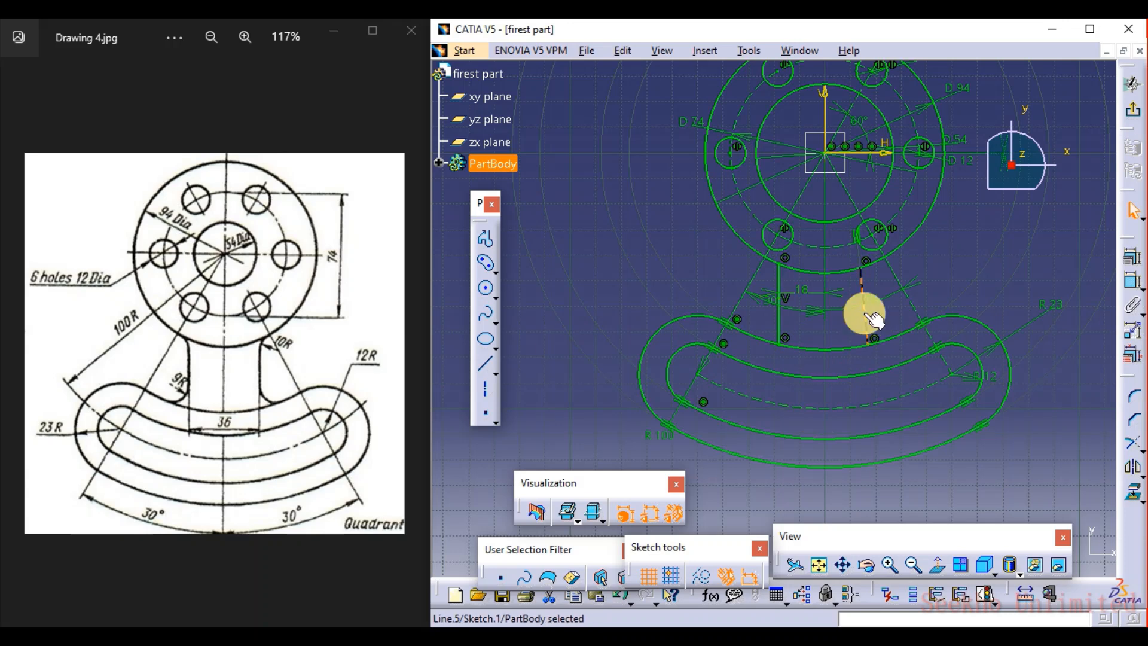
{"action": "left_click", "coordinate": [780, 323], "text": "ctrl"}
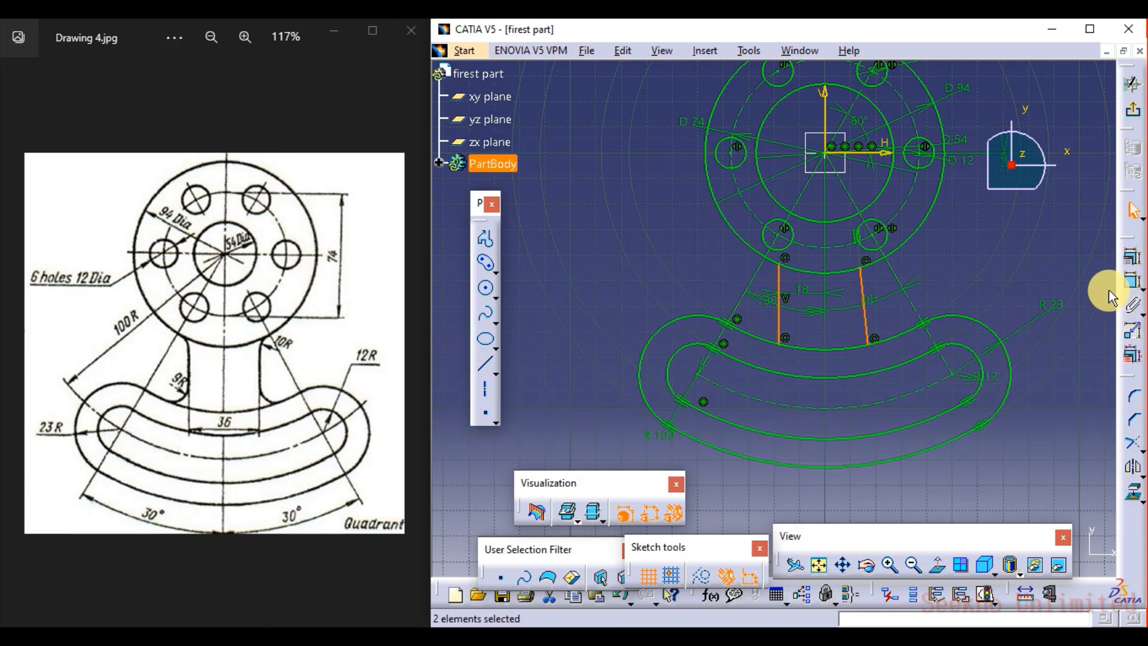
{"action": "left_click", "coordinate": [1133, 287]}
{"action": "right_click", "coordinate": [836, 331]}
{"action": "left_click", "coordinate": [868, 399]}
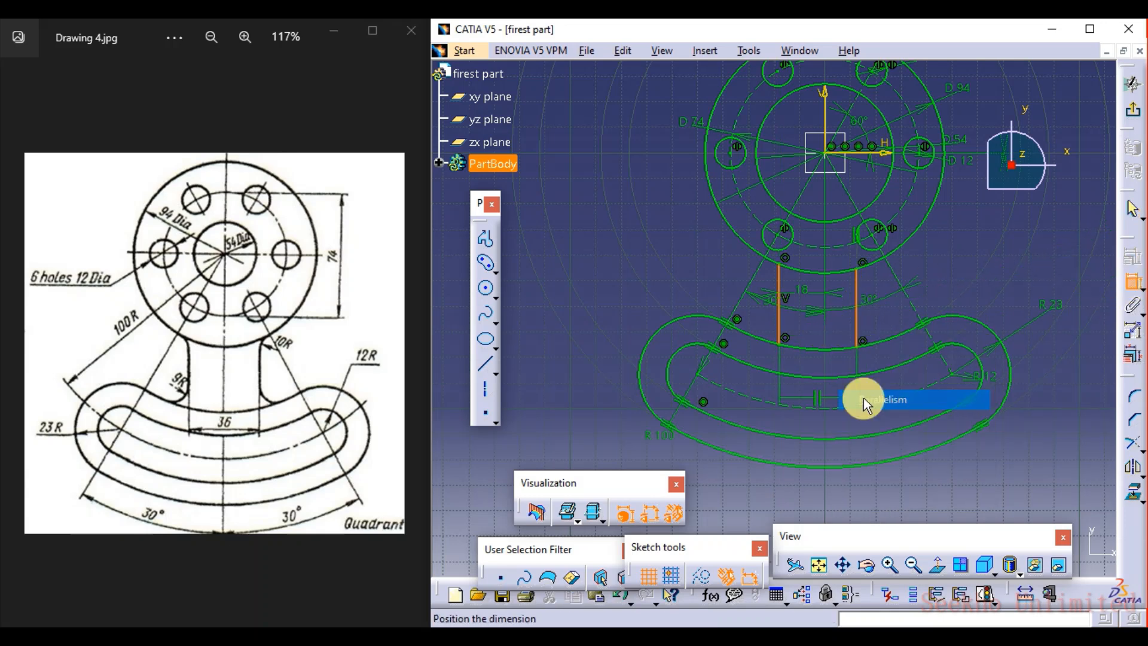
{"action": "left_click", "coordinate": [835, 325]}
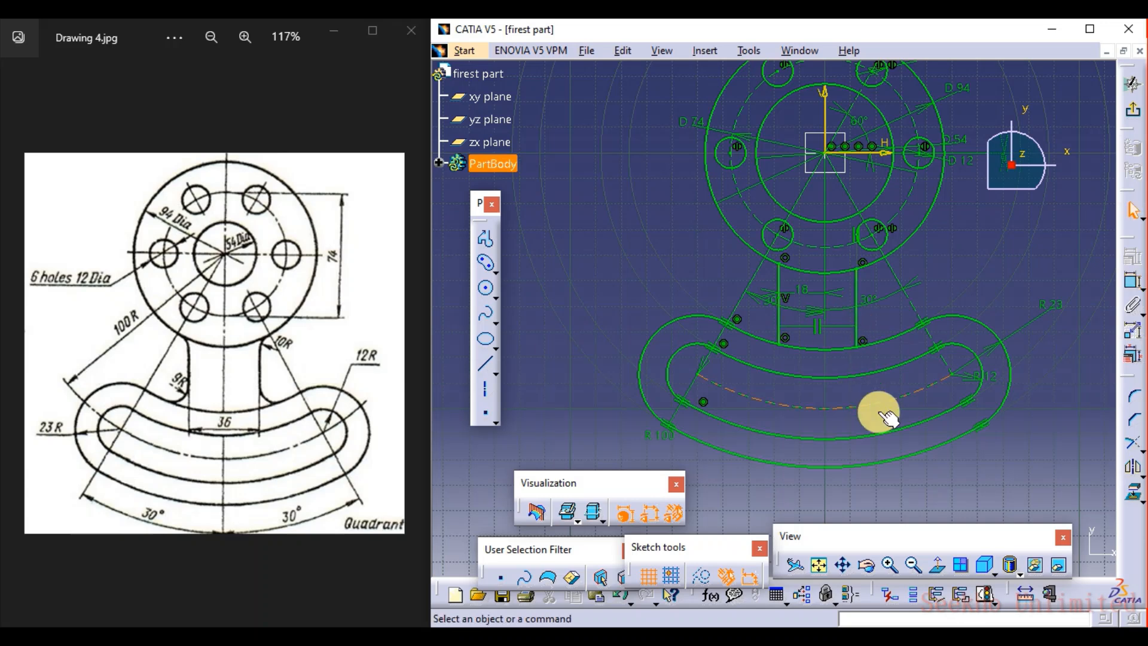
{"action": "key", "text": "ctrl+z"}
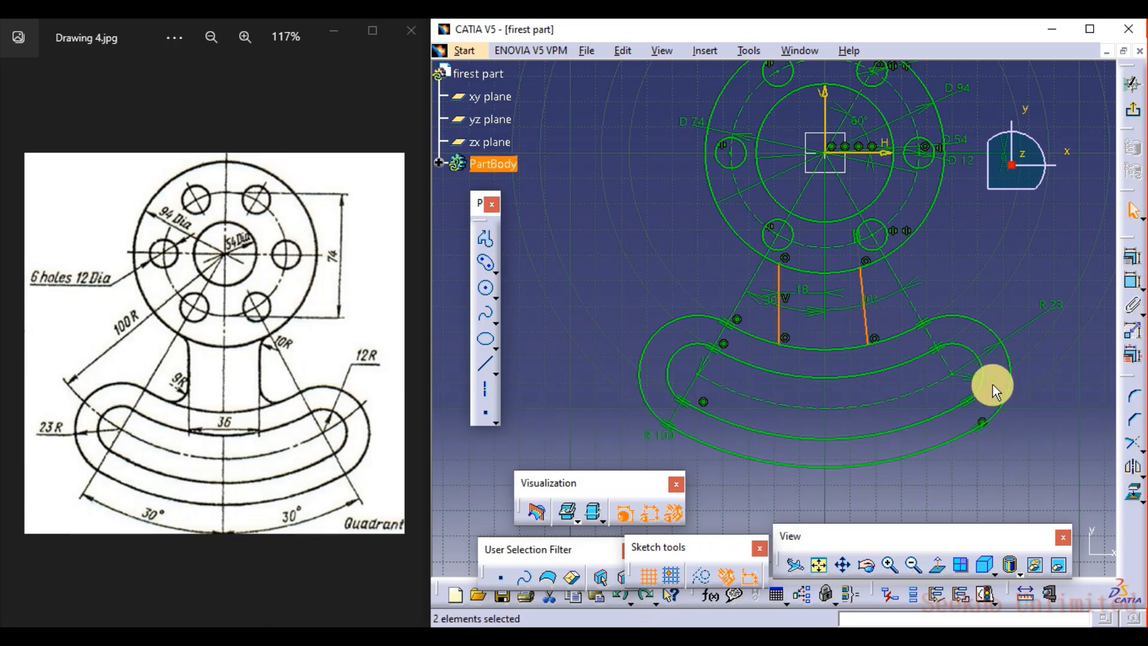
{"action": "left_click", "coordinate": [991, 274]}
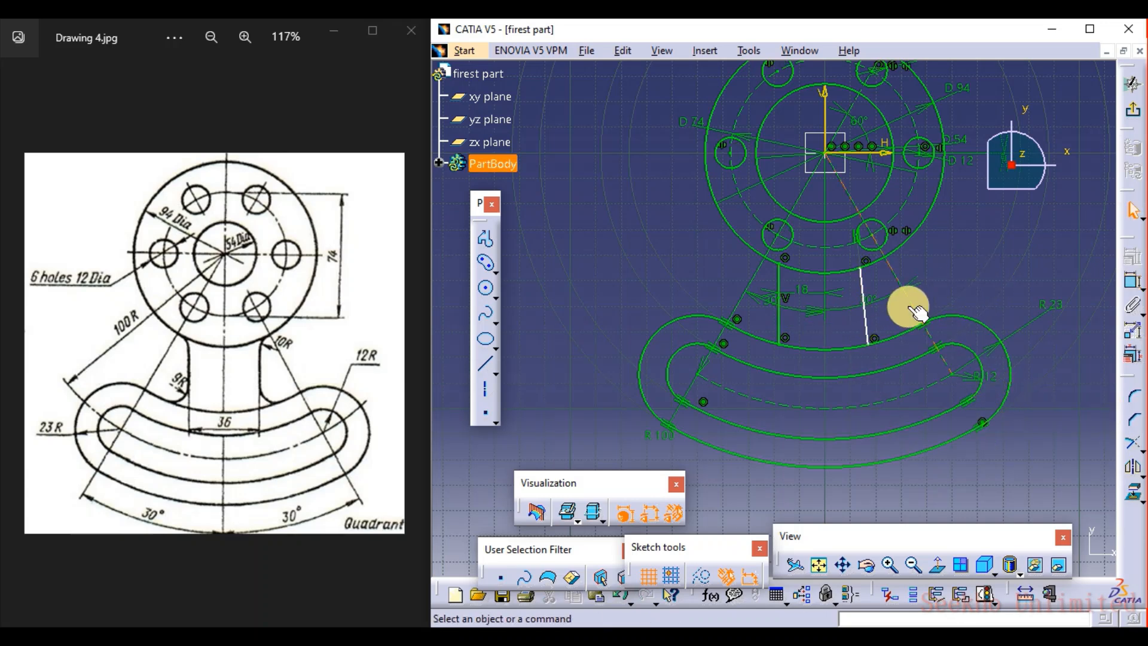
Draw a vertical axis line from the origin down to just below the outer slot contour
{"action": "left_click", "coordinate": [486, 388]}
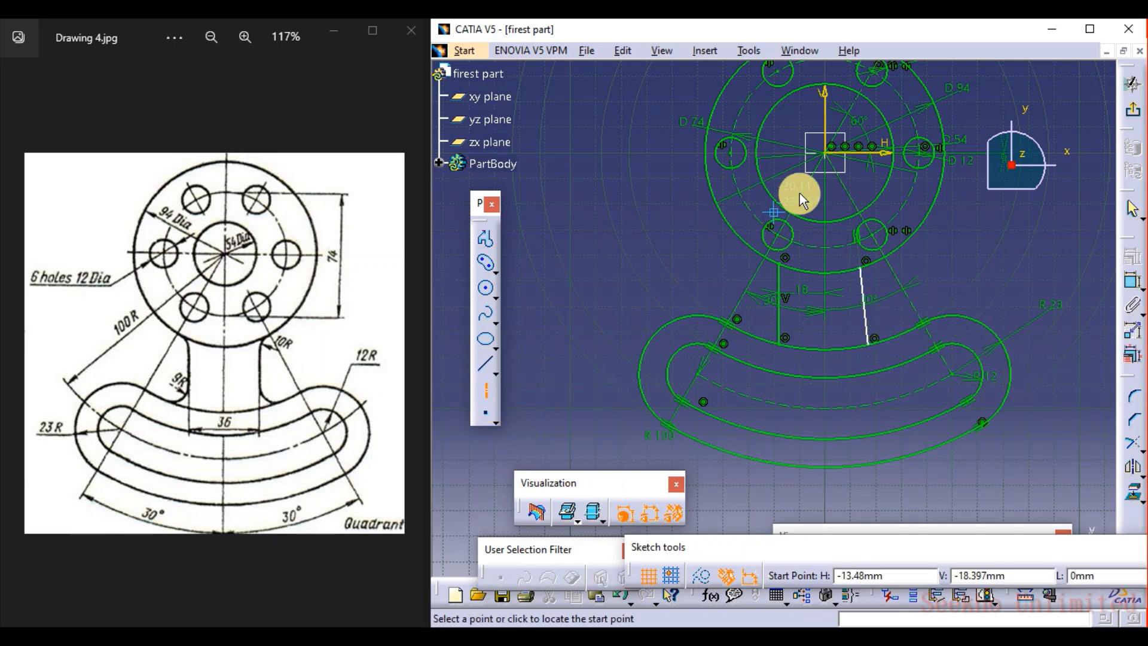
{"action": "left_click", "coordinate": [825, 150]}
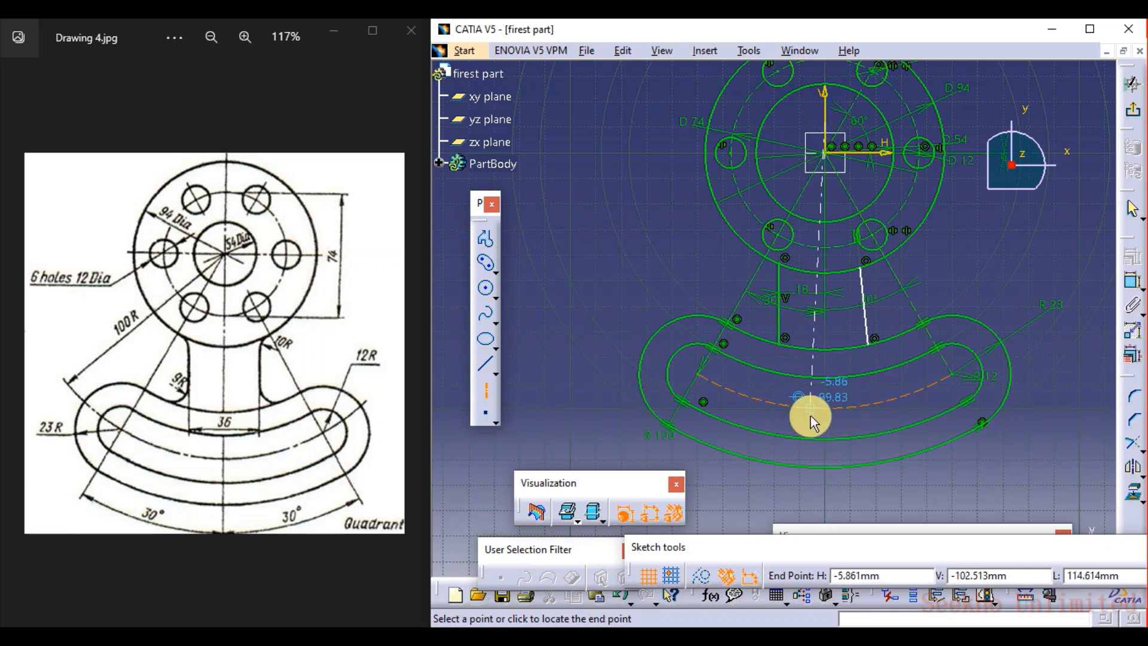
{"action": "left_click", "coordinate": [825, 501]}
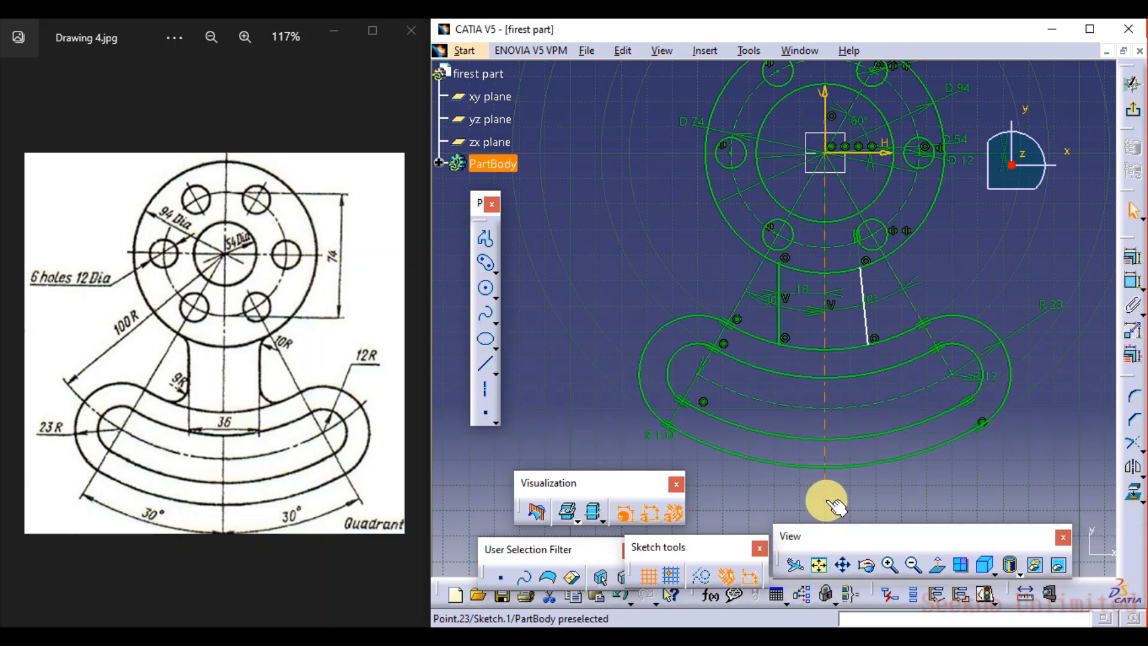
Try to constrain the right connecting line parallel to the vertical axis line and place the symbol below the slot
{"action": "left_click", "coordinate": [1132, 281]}
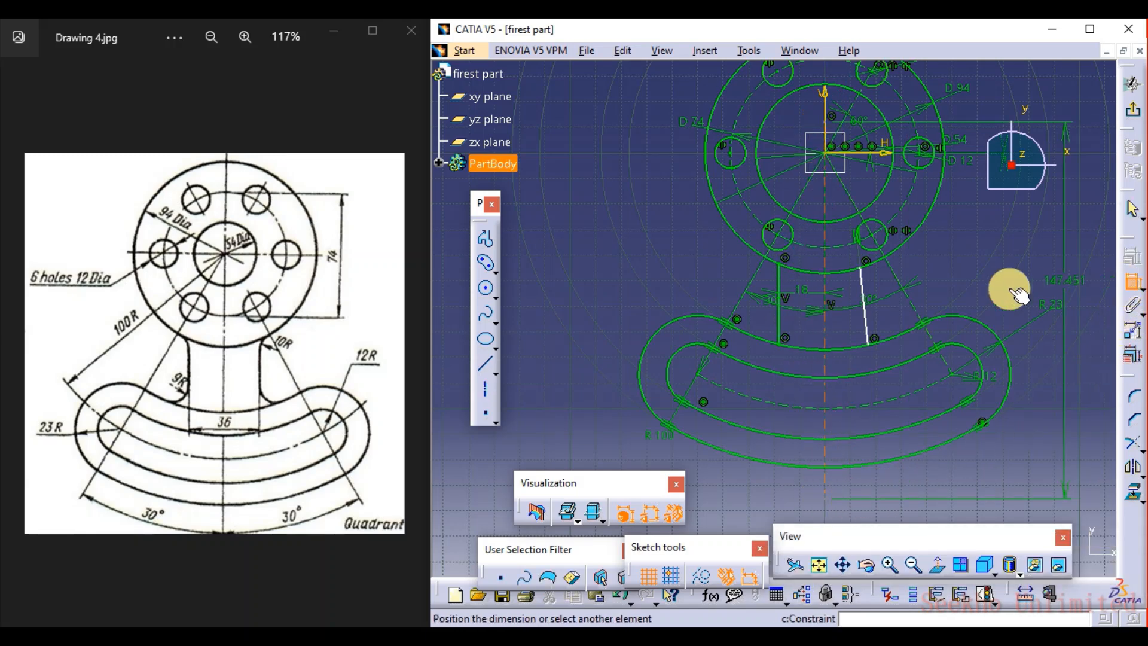
{"action": "left_click", "coordinate": [865, 315]}
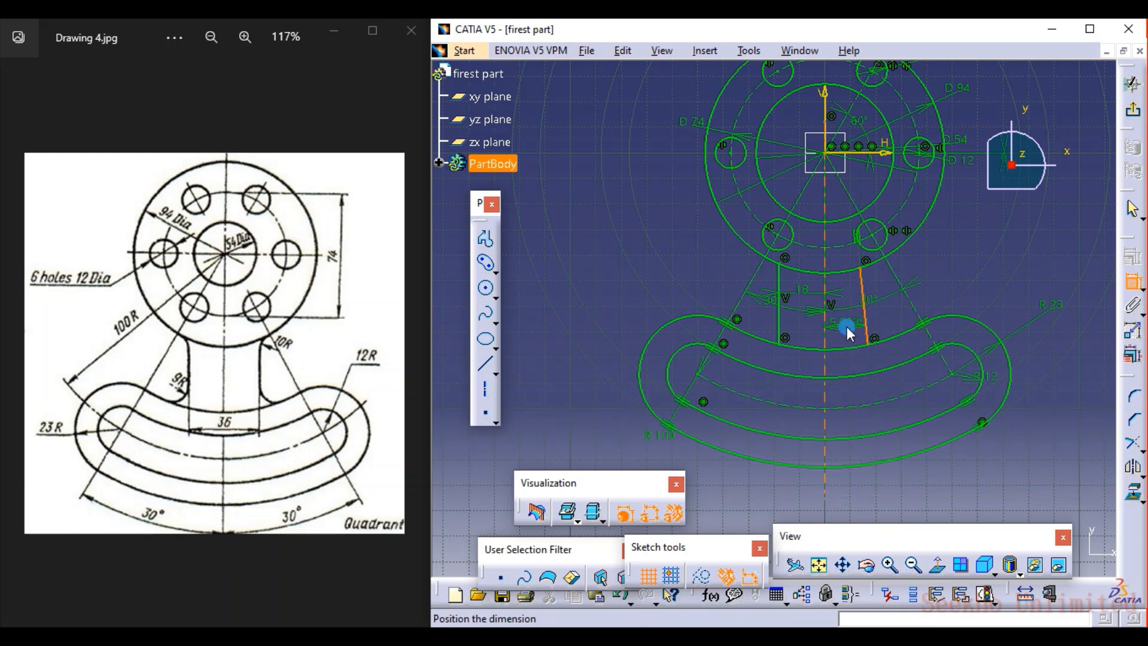
{"action": "right_click", "coordinate": [846, 327]}
{"action": "left_click", "coordinate": [880, 414]}
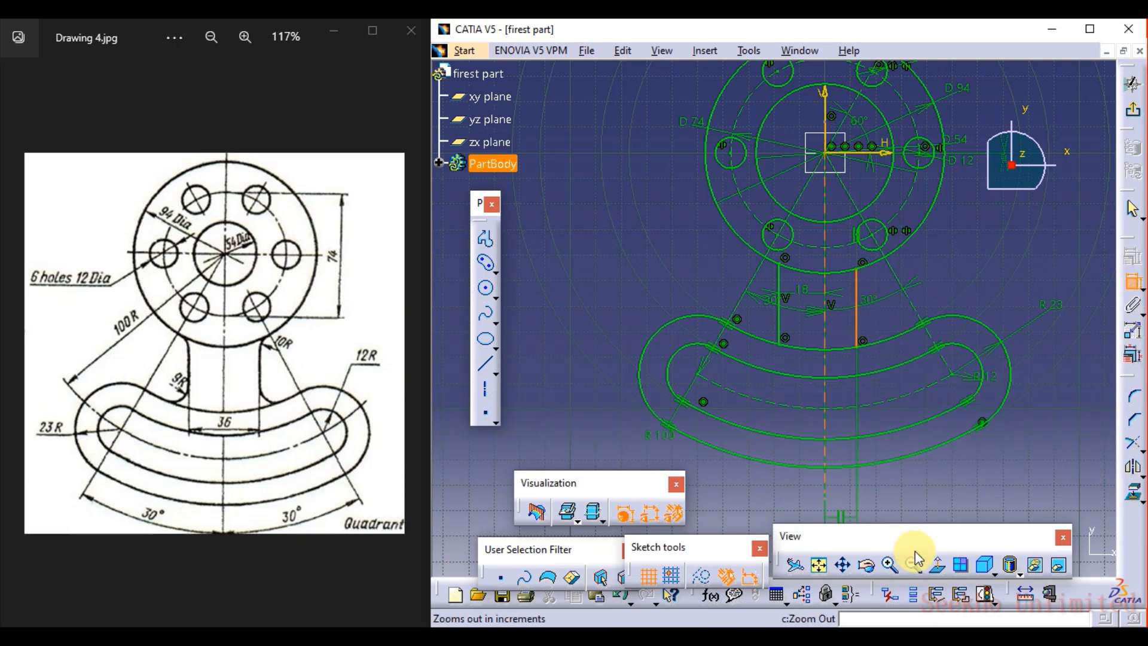
{"action": "left_click", "coordinate": [838, 454]}
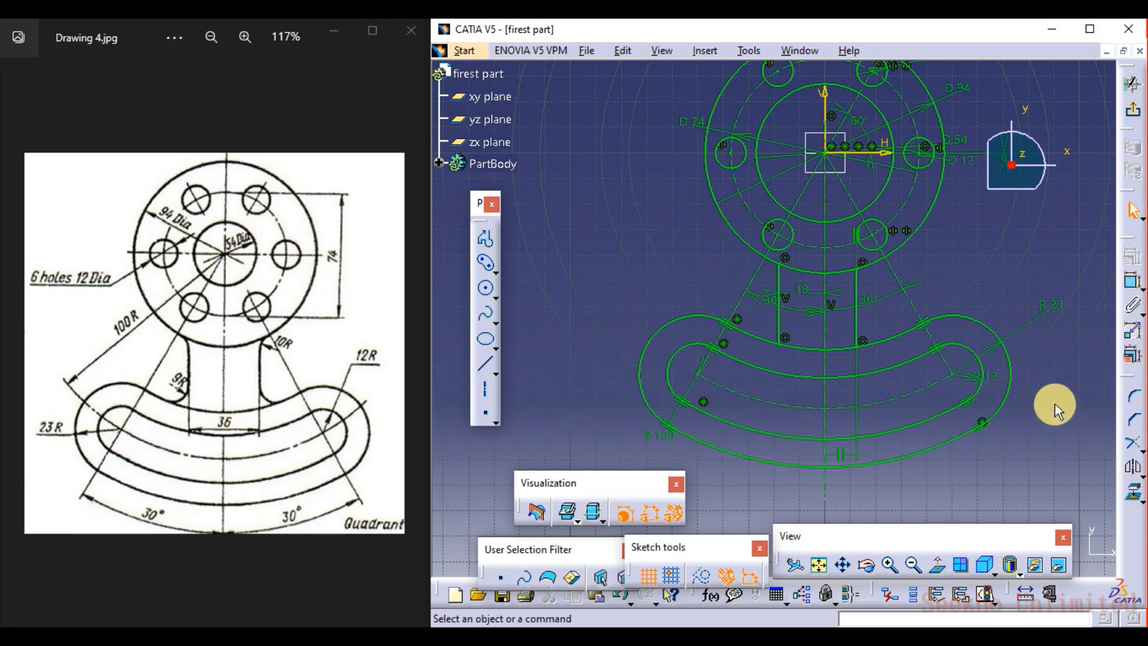
{"action": "left_click", "coordinate": [1131, 279]}
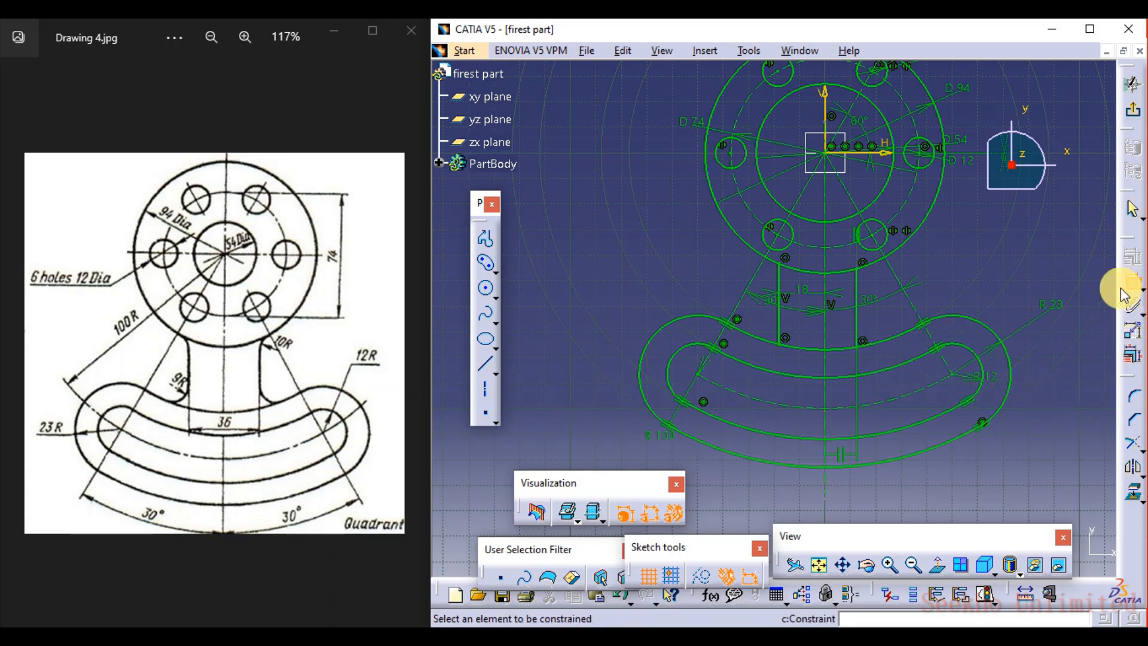
{"action": "left_click", "coordinate": [855, 324]}
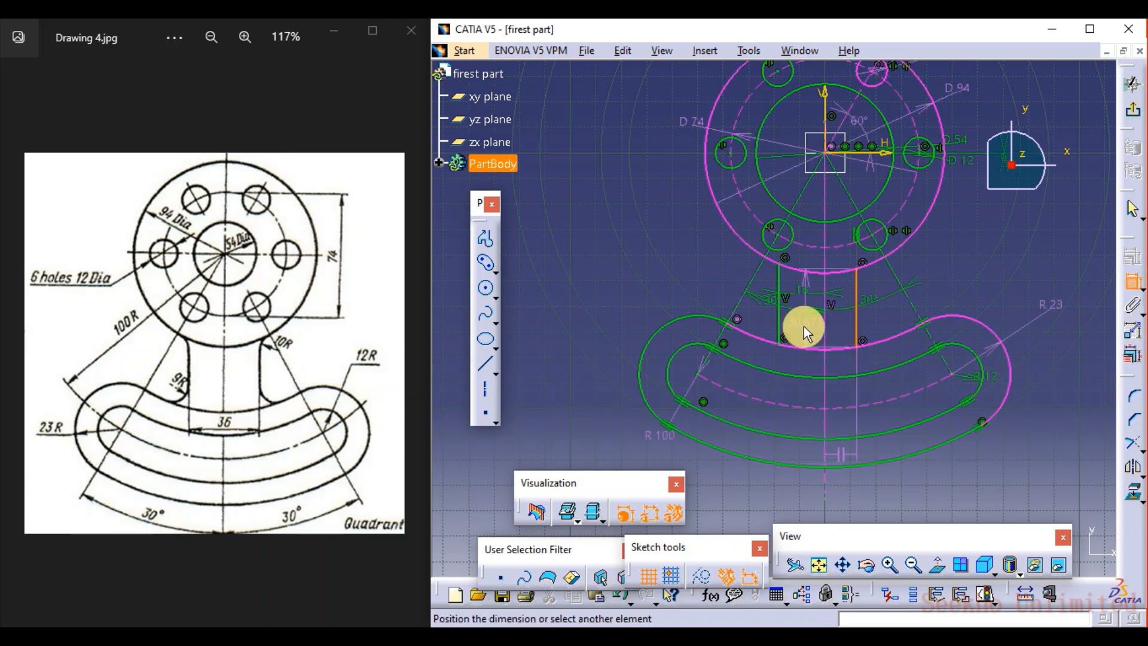
{"action": "left_click", "coordinate": [781, 323]}
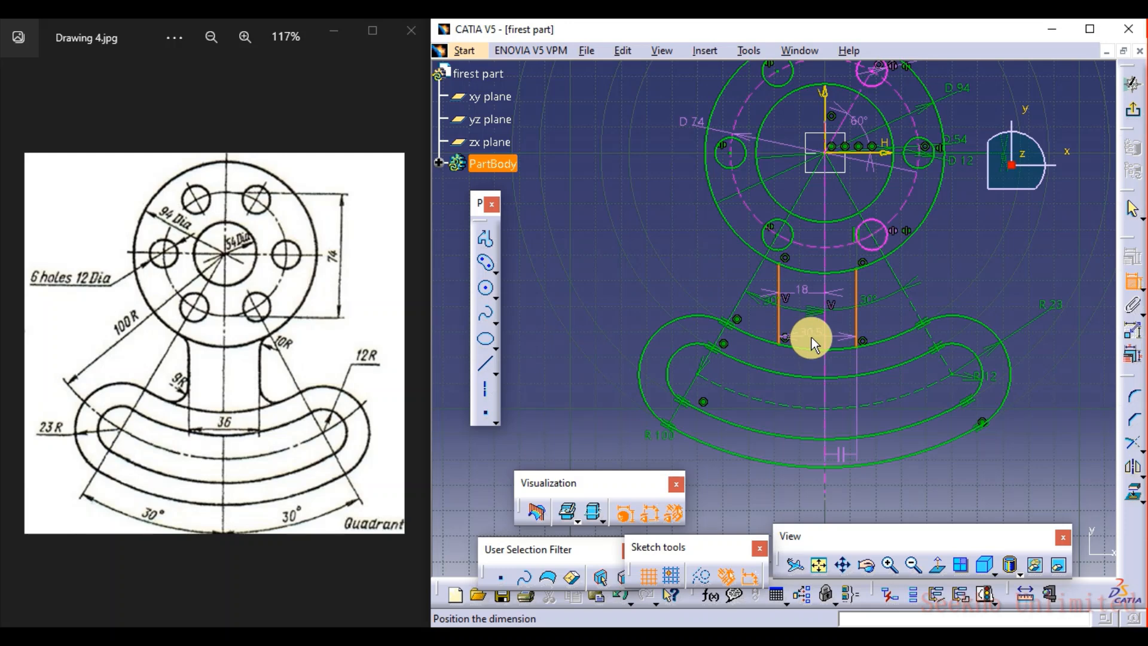
{"action": "key", "text": "Escape"}
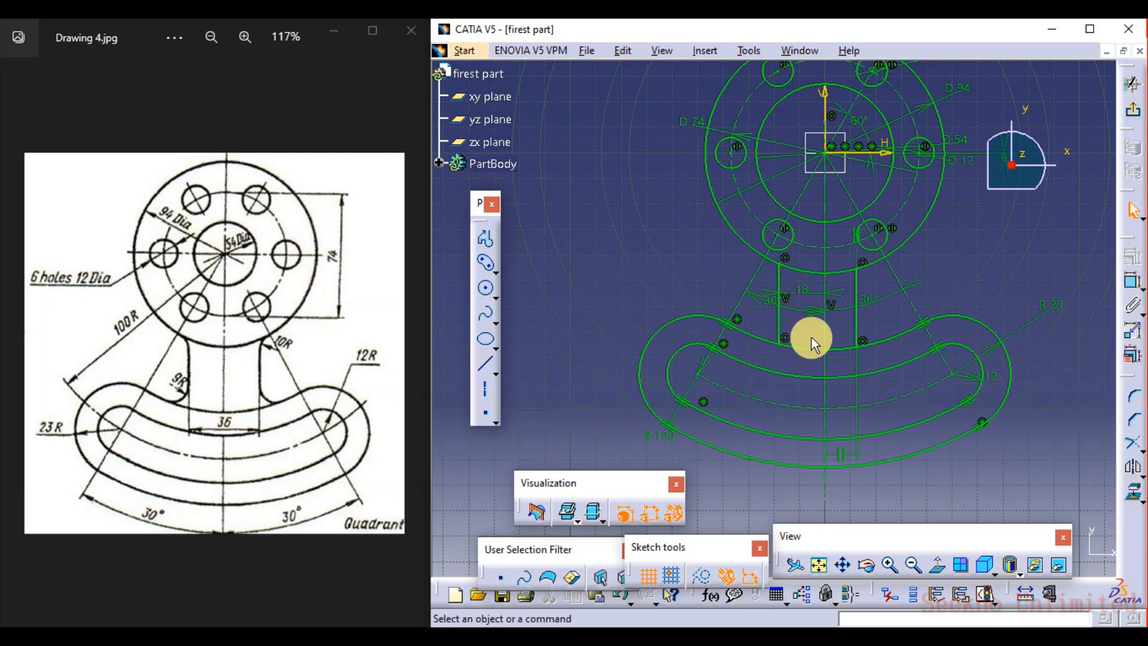
{"action": "left_click", "coordinate": [864, 317]}
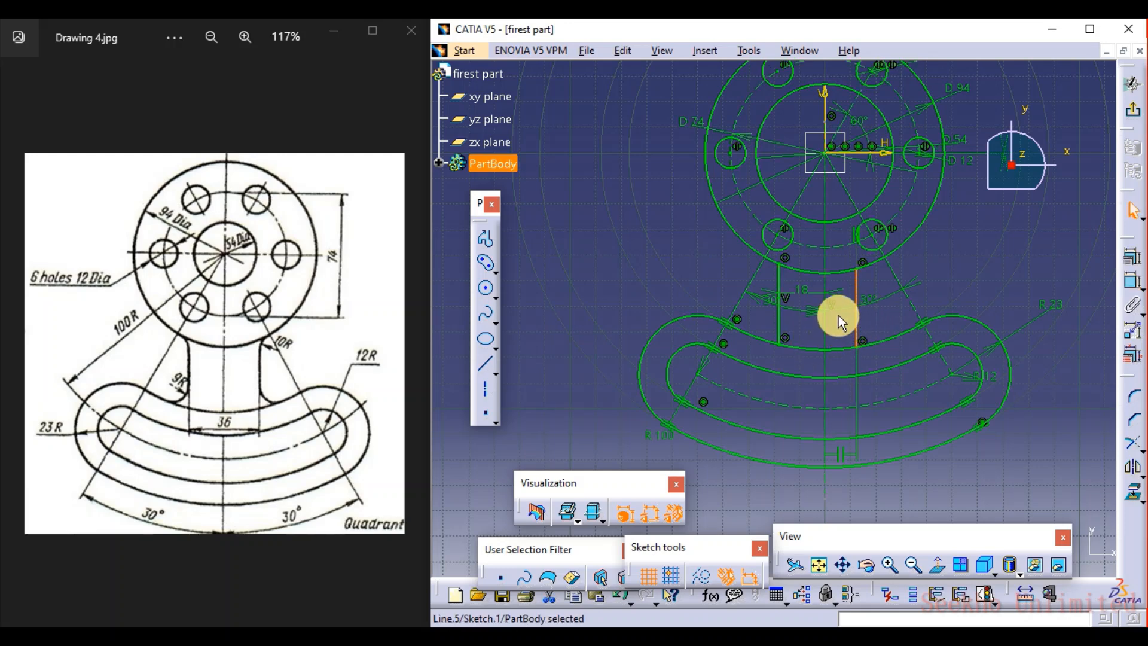
{"action": "left_click", "coordinate": [839, 311]}
{"action": "left_click", "coordinate": [855, 320]}
{"action": "left_click", "coordinate": [845, 316]}
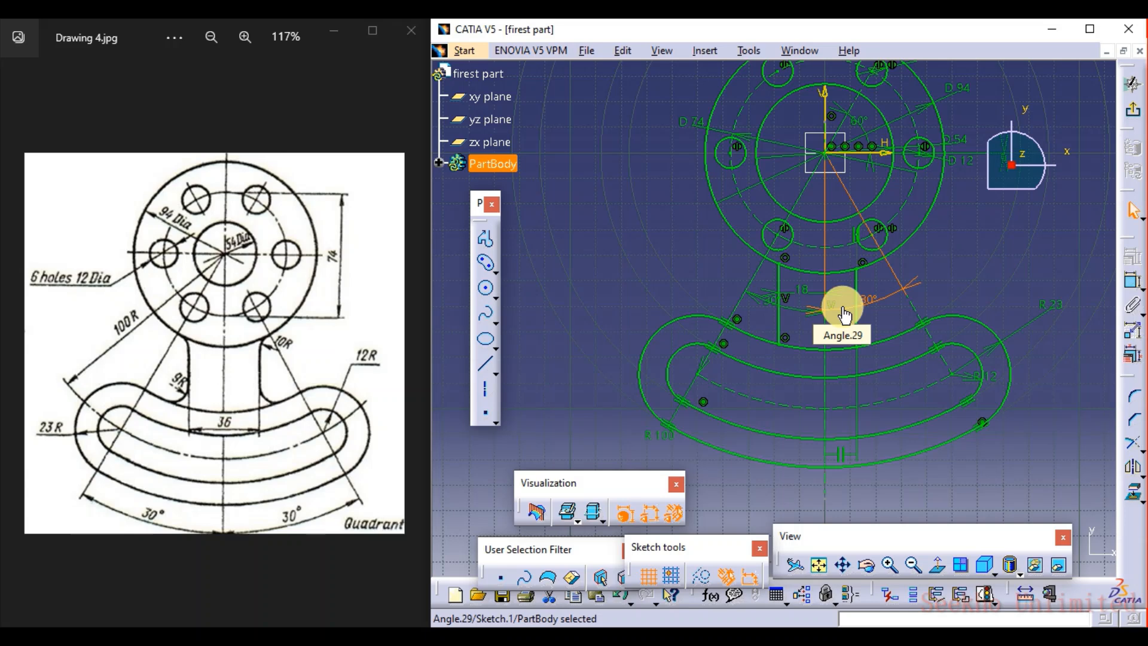
{"action": "left_click", "coordinate": [811, 299]}
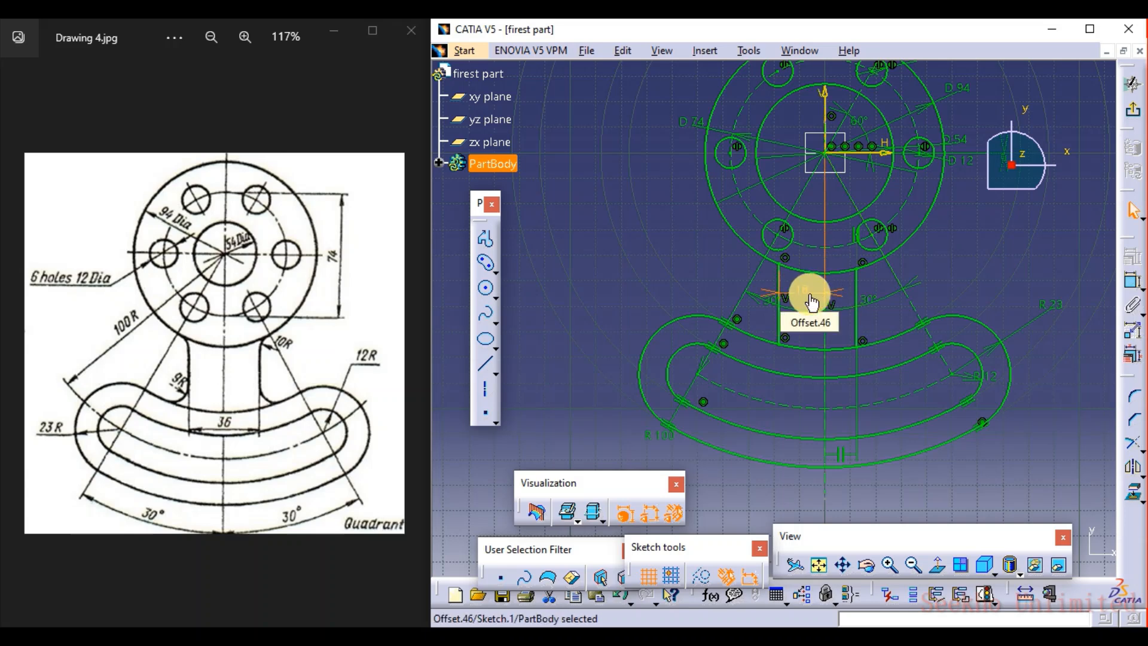
{"action": "left_click", "coordinate": [856, 288]}
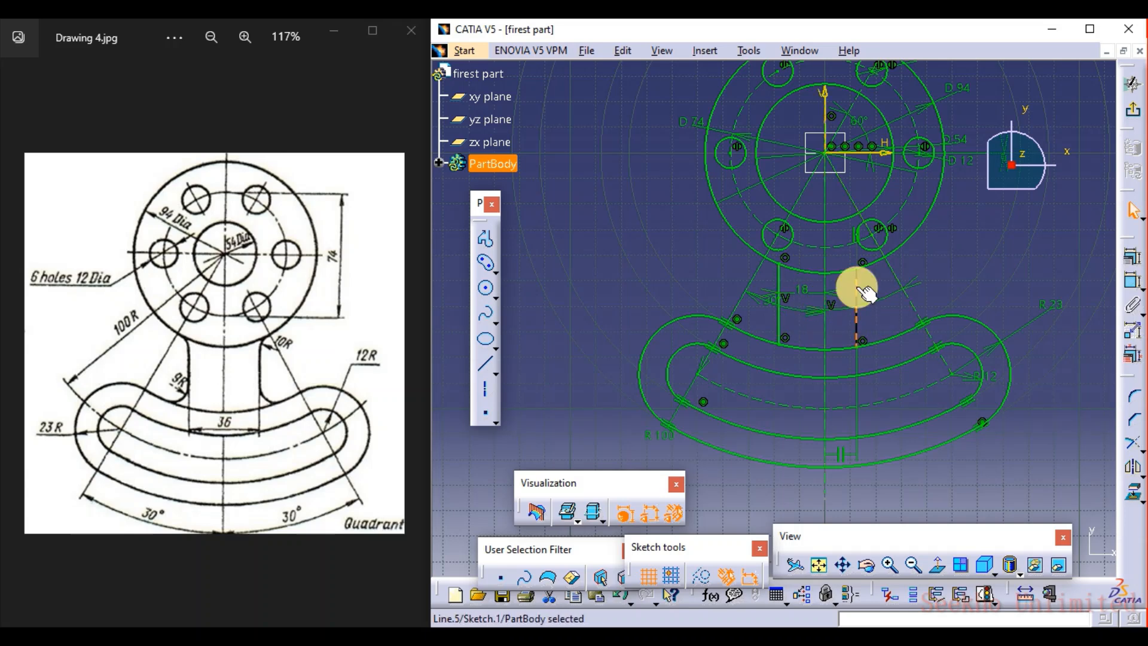
Undo the parallelism constraint between the right connecting line and the vertical axis
{"action": "key", "text": "ctrl+z"}
{"action": "key", "text": "ctrl+z"}
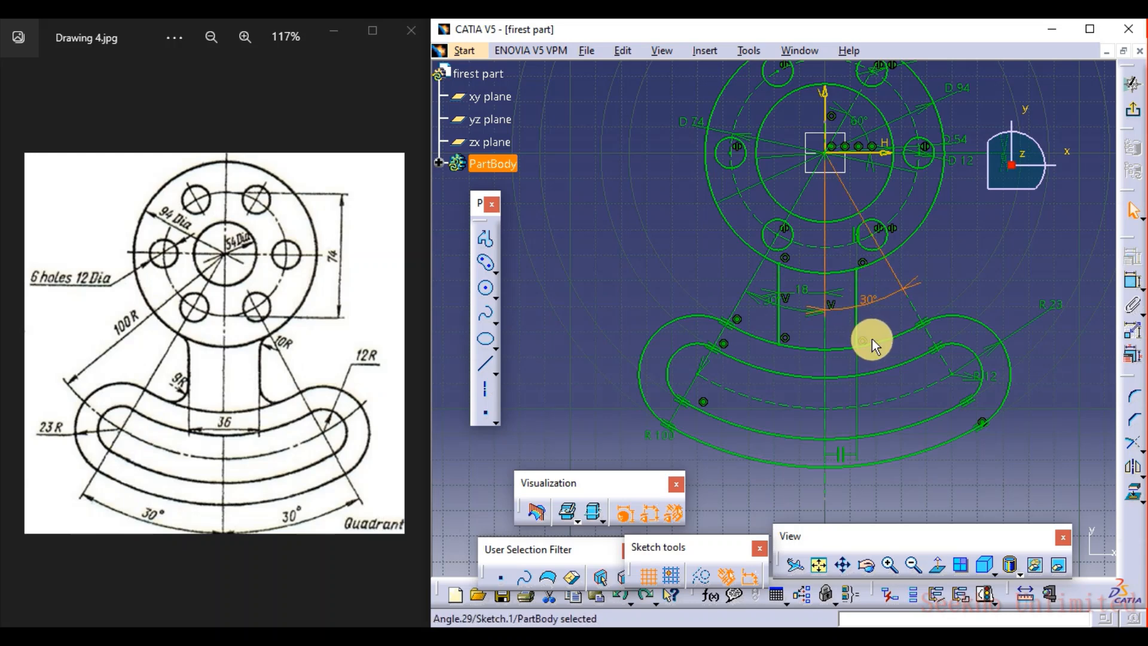
{"action": "key", "text": "ctrl+z"}
{"action": "key", "text": "ctrl+z"}
{"action": "key", "text": "ctrl+z"}
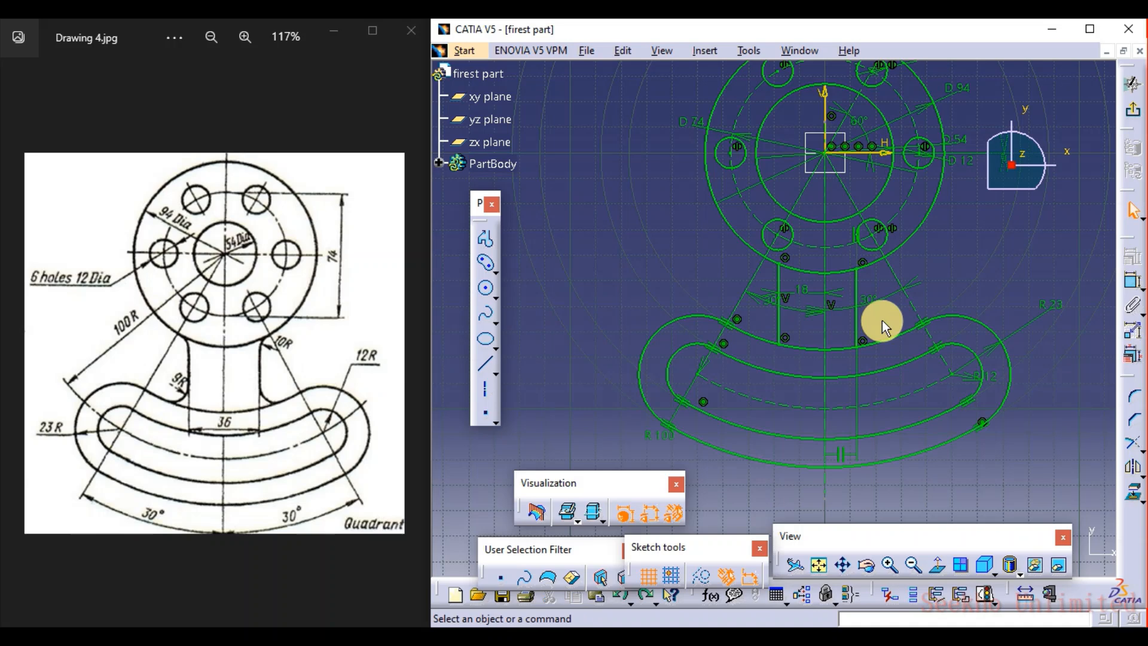
{"action": "left_click", "coordinate": [890, 317]}
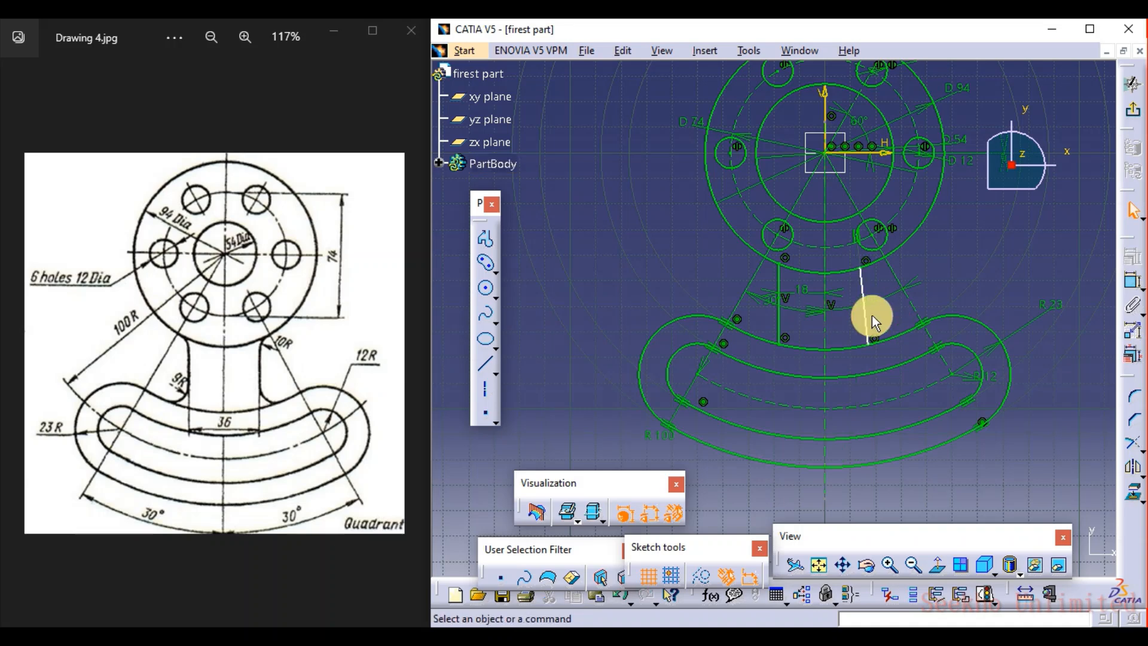
Shift the right connecting line between the flange and the slot until it stands nearly vertical
{"action": "mouse_move", "coordinate": [863, 310]}
{"action": "left_mouse_down"}
{"action": "mouse_move", "coordinate": [853, 307]}
{"action": "mouse_move", "coordinate": [870, 317]}
{"action": "left_mouse_up"}
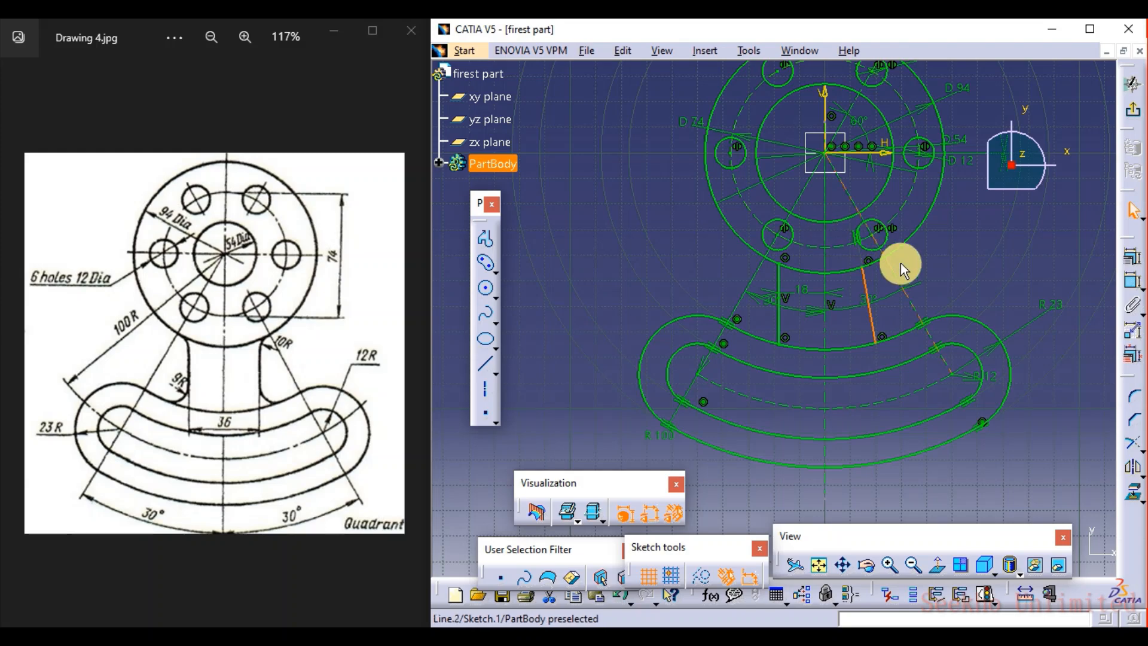
{"action": "mouse_move", "coordinate": [884, 243]}
{"action": "middle_mouse_down"}
{"action": "mouse_move", "coordinate": [866, 249]}
{"action": "mouse_move", "coordinate": [866, 224]}
{"action": "mouse_move", "coordinate": [891, 182]}
{"action": "mouse_move", "coordinate": [765, 225]}
{"action": "mouse_move", "coordinate": [777, 181]}
{"action": "middle_mouse_up"}
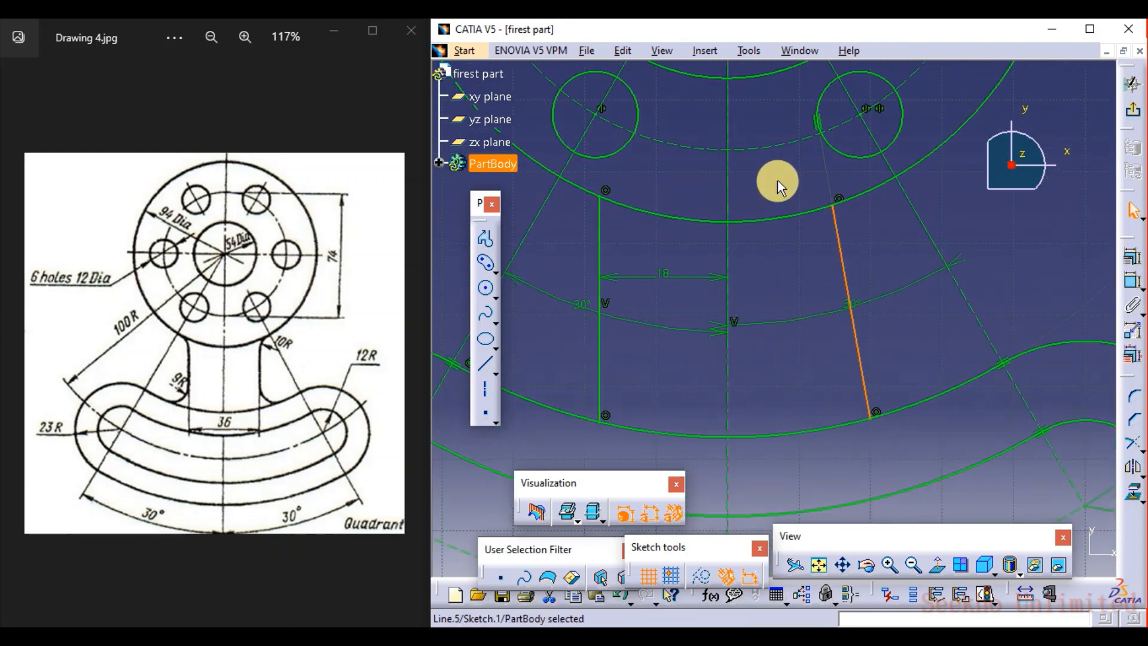
{"action": "double_click", "coordinate": [833, 249]}
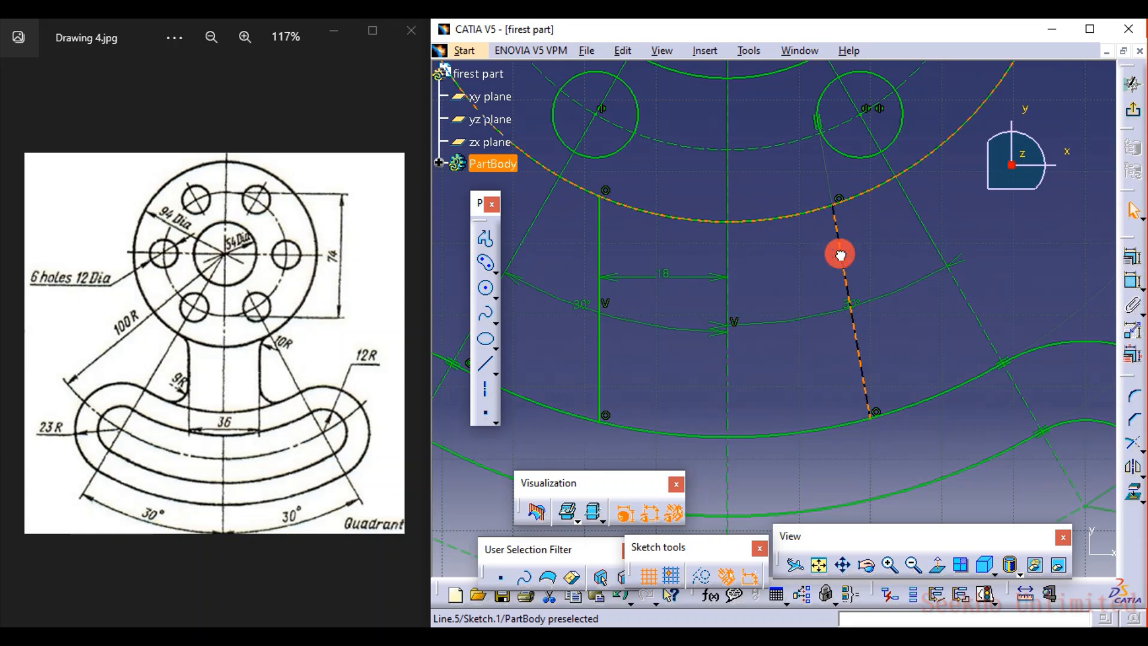
{"action": "key", "text": "Escape"}
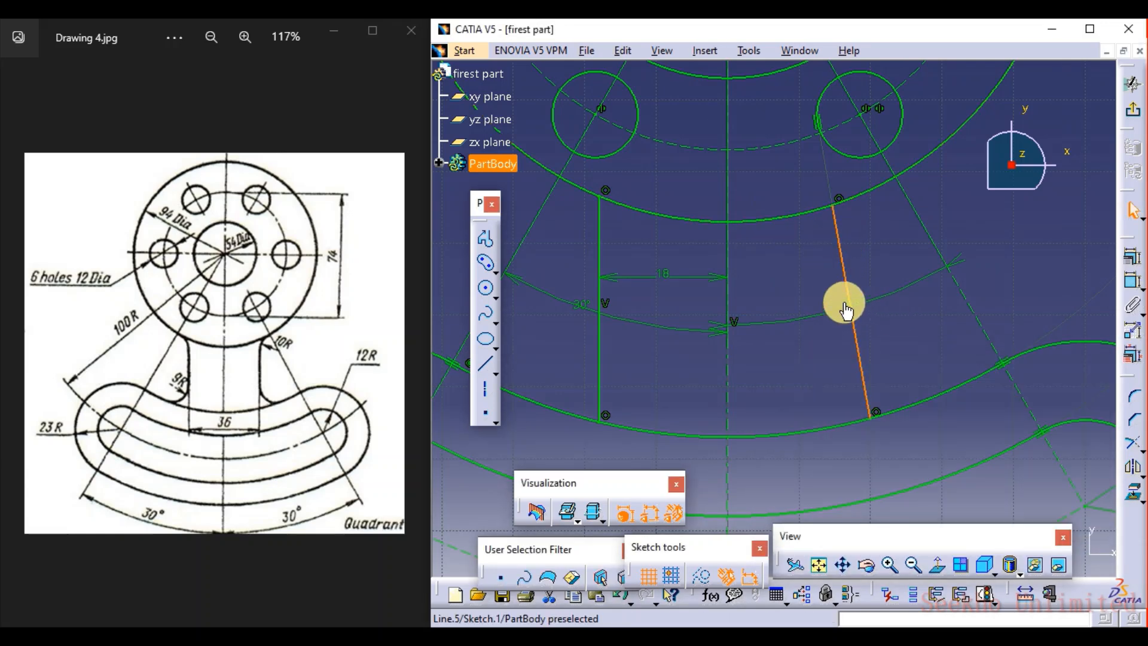
{"action": "mouse_move", "coordinate": [842, 274]}
{"action": "left_mouse_down"}
{"action": "mouse_move", "coordinate": [822, 270]}
{"action": "mouse_move", "coordinate": [834, 266]}
{"action": "left_mouse_up"}
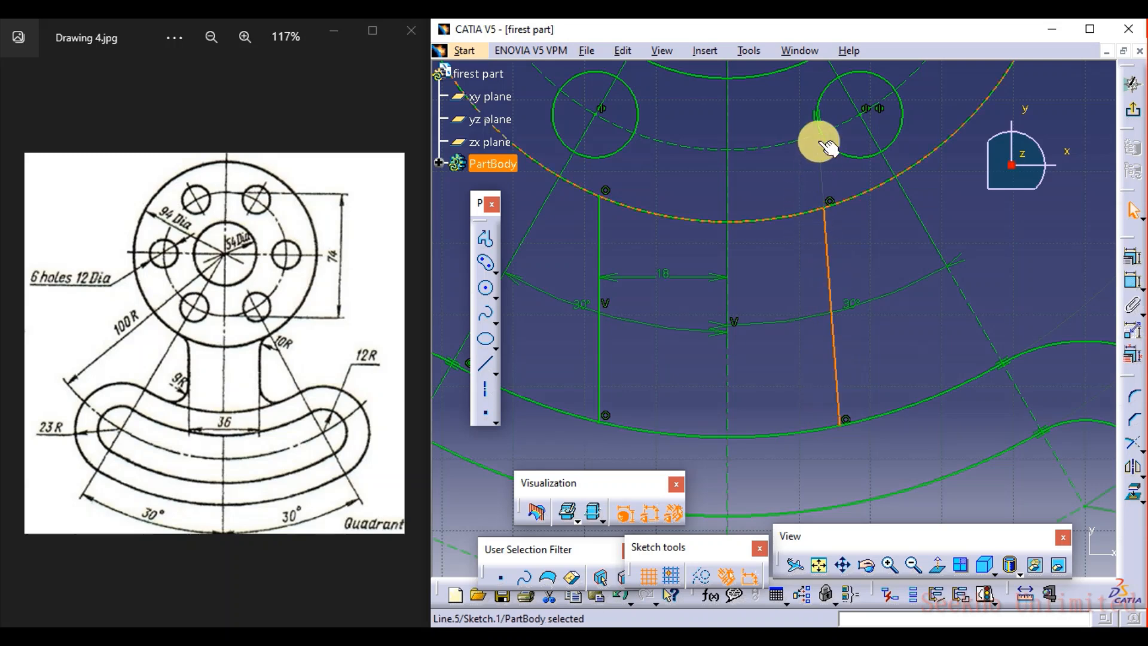
{"action": "left_click_drag", "start_coordinate": [826, 211], "coordinate": [818, 237]}
Delete the tangency constraint between the right connecting line and the flange's lower-right bolt hole
{"action": "left_click", "coordinate": [805, 107]}
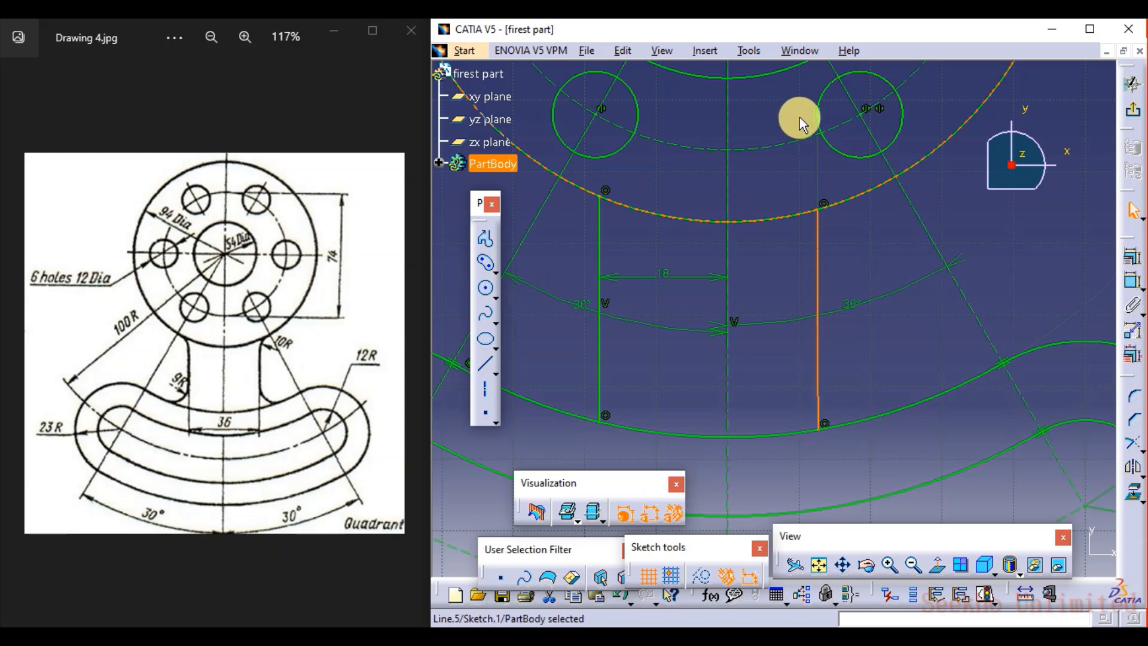
{"action": "mouse_move", "coordinate": [820, 238]}
{"action": "left_mouse_down"}
{"action": "mouse_move", "coordinate": [909, 239]}
{"action": "mouse_move", "coordinate": [809, 254]}
{"action": "mouse_move", "coordinate": [837, 253]}
{"action": "mouse_move", "coordinate": [818, 243]}
{"action": "left_mouse_up"}
{"action": "left_click", "coordinate": [814, 114]}
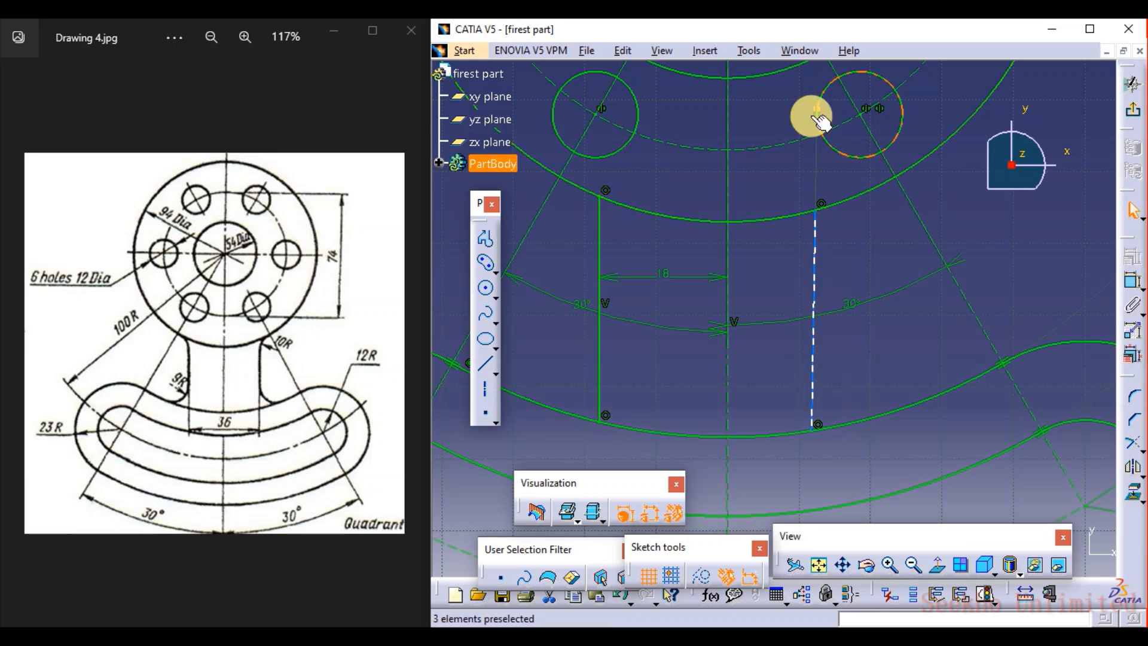
{"action": "key", "text": "Delete"}
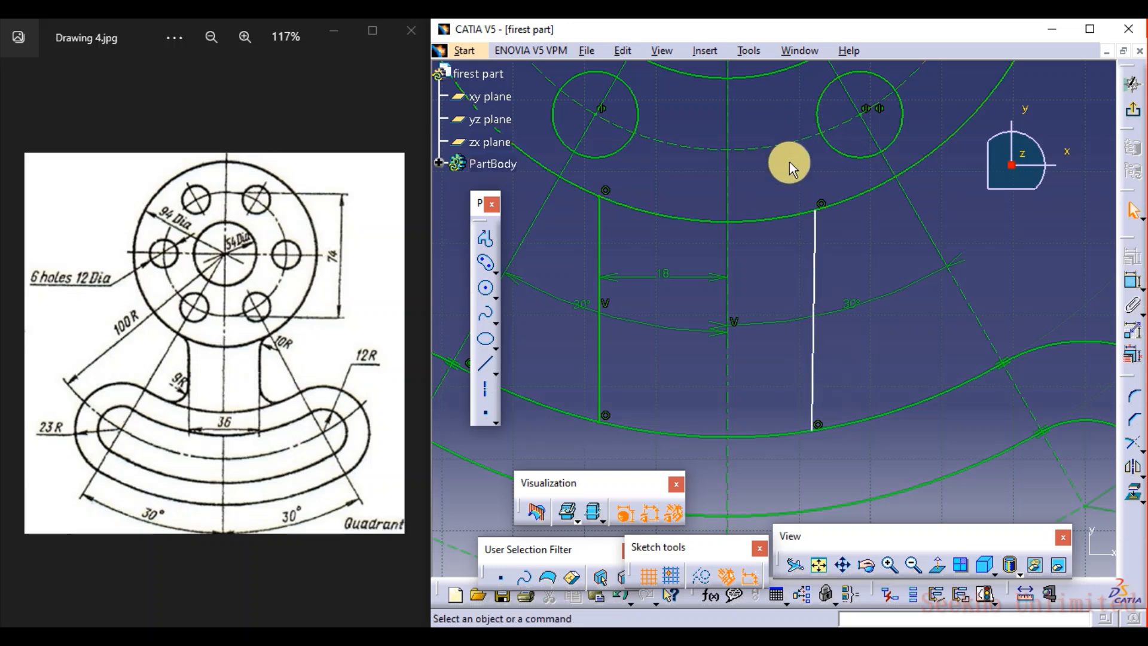
Move the right web line slightly outward and constrain it parallel to the vertical axis line
{"action": "left_click_drag", "start_coordinate": [816, 267], "coordinate": [834, 272]}
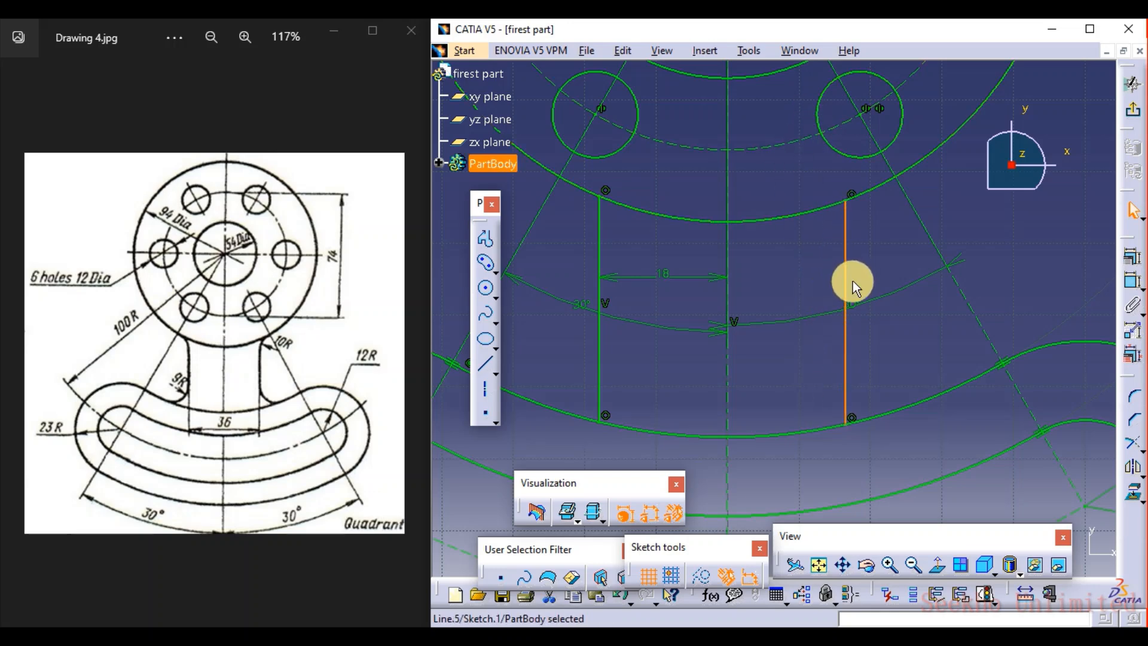
{"action": "left_click", "coordinate": [1132, 280]}
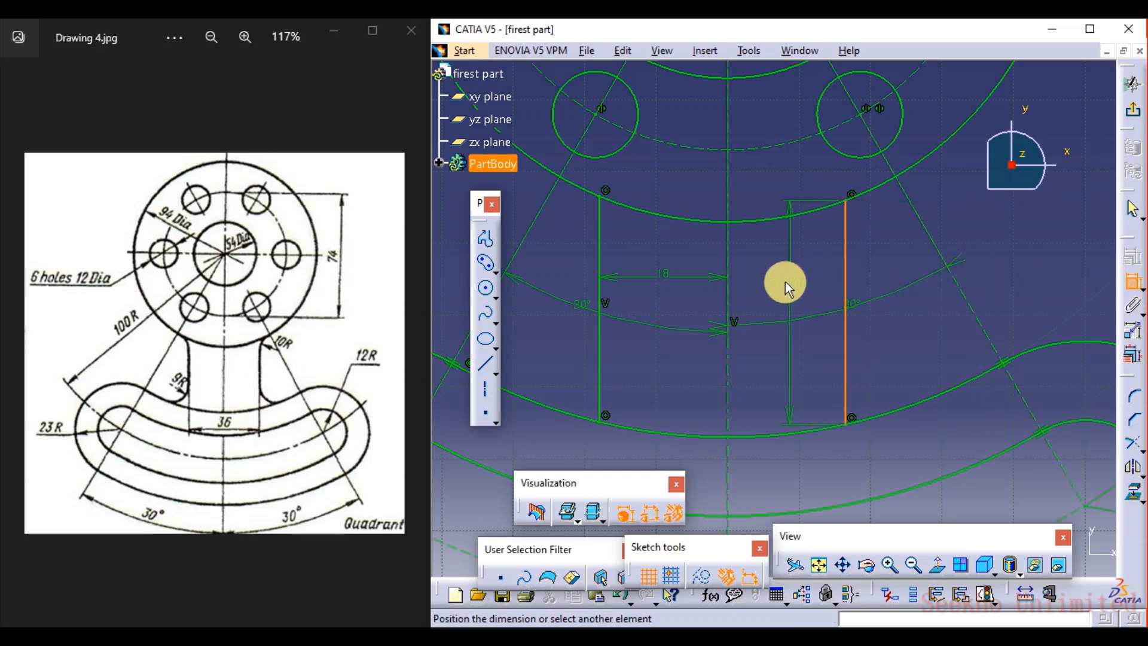
{"action": "middle_click_drag", "start_coordinate": [760, 213], "coordinate": [755, 330]}
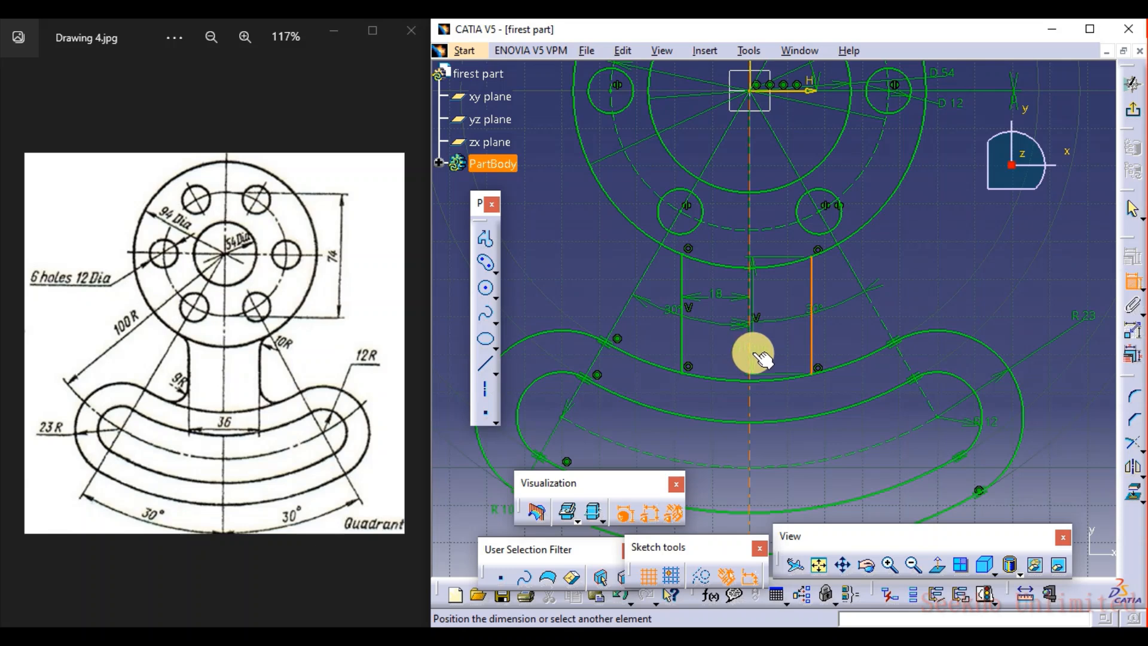
{"action": "right_click", "coordinate": [789, 337]}
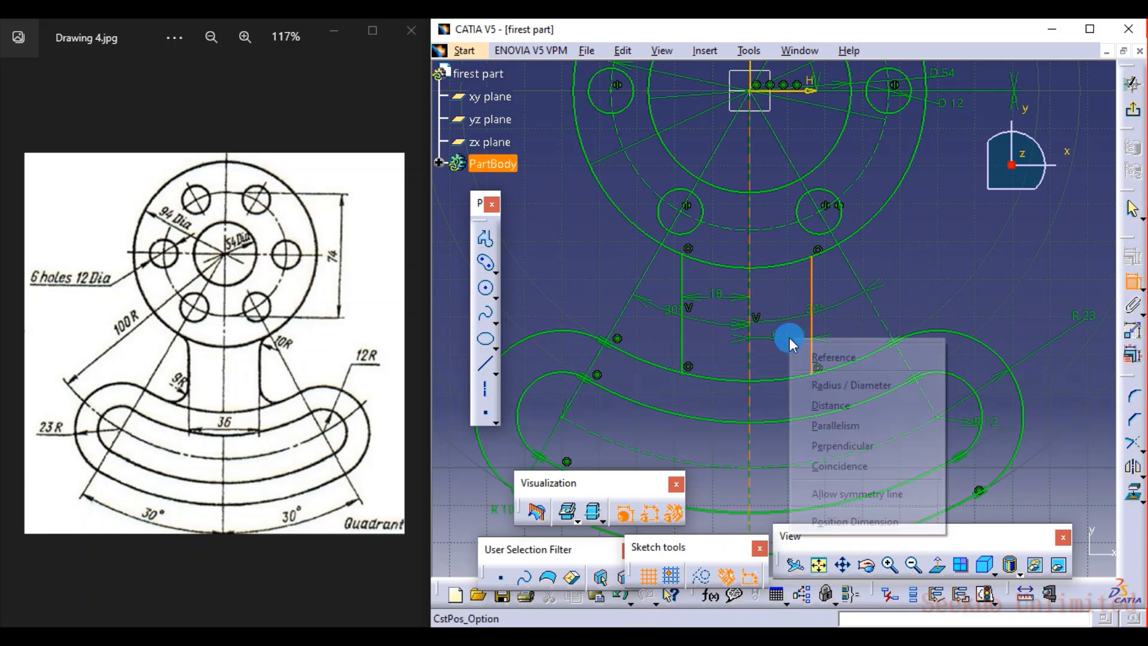
{"action": "left_click", "coordinate": [820, 425]}
{"action": "left_click", "coordinate": [807, 399]}
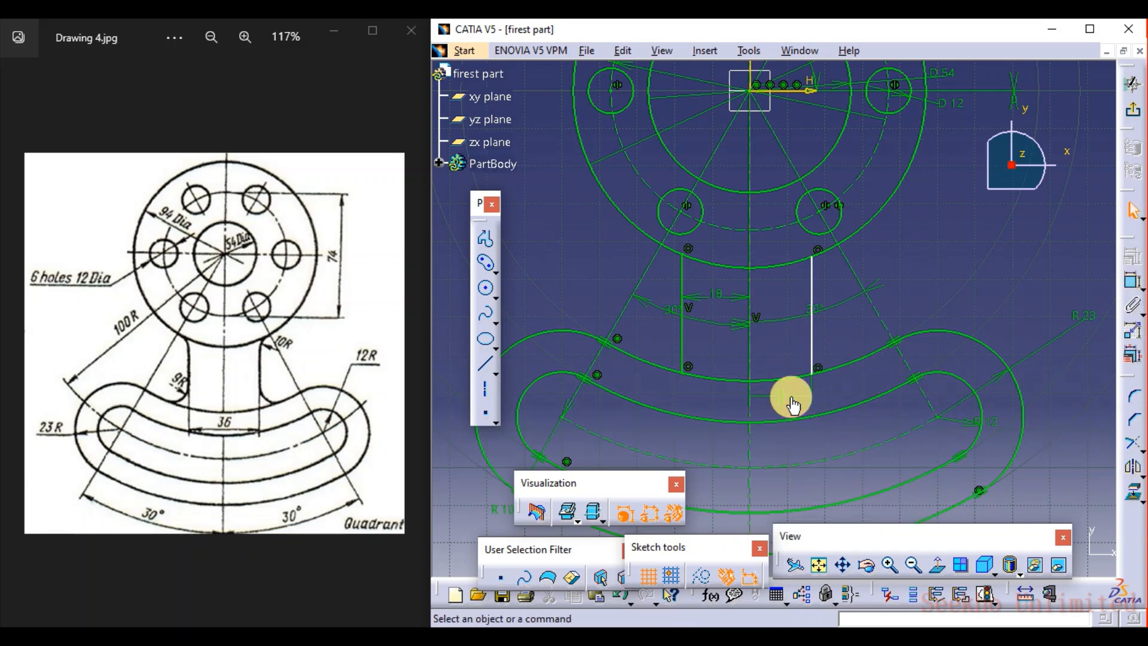
Dimension the distance between the right web line and the vertical axis and set it to 18 mm
{"action": "left_click", "coordinate": [814, 338]}
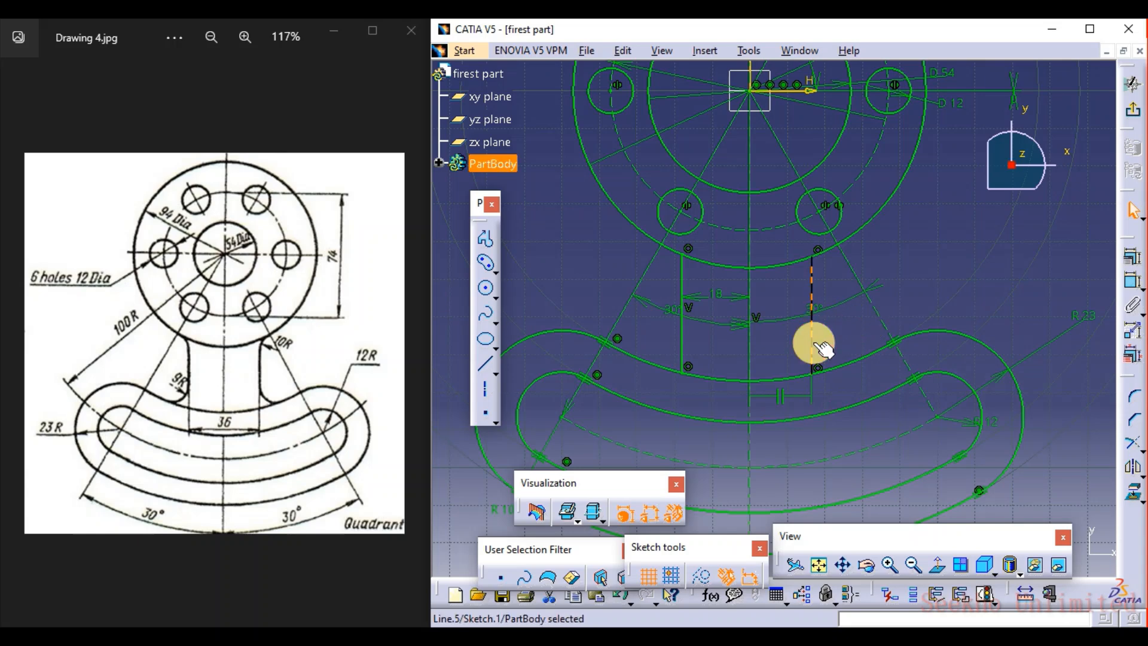
{"action": "left_click", "coordinate": [1135, 291]}
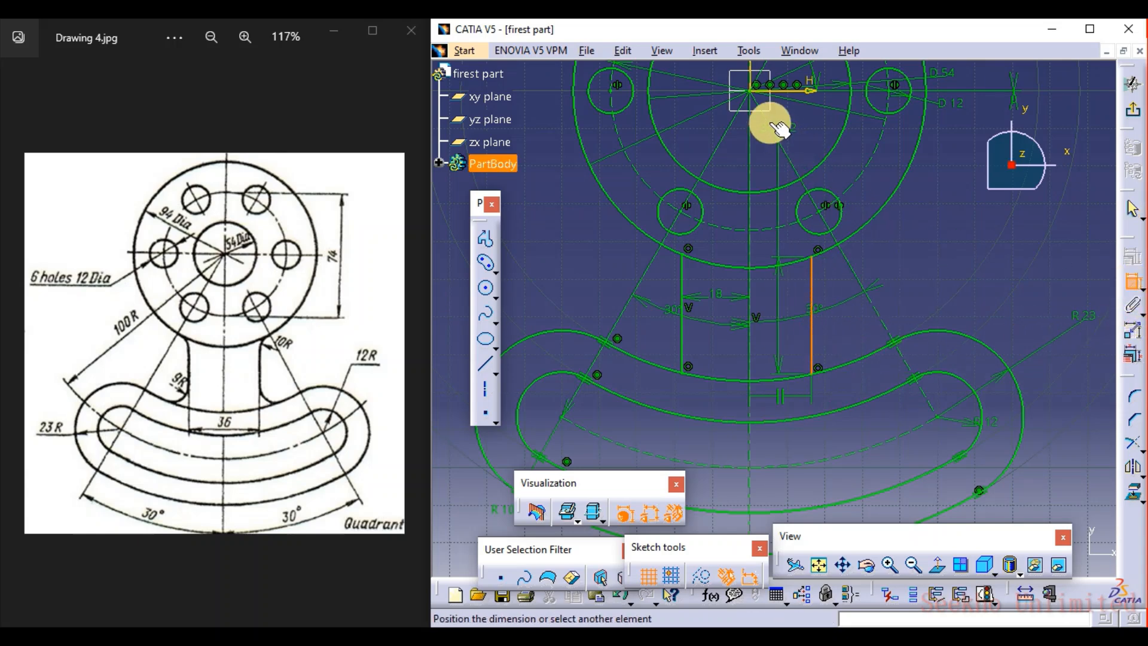
{"action": "left_click", "coordinate": [751, 71]}
{"action": "left_click", "coordinate": [787, 336]}
{"action": "left_click", "coordinate": [786, 340]}
{"action": "double_click", "coordinate": [786, 340]}
{"action": "type", "text": "18"}
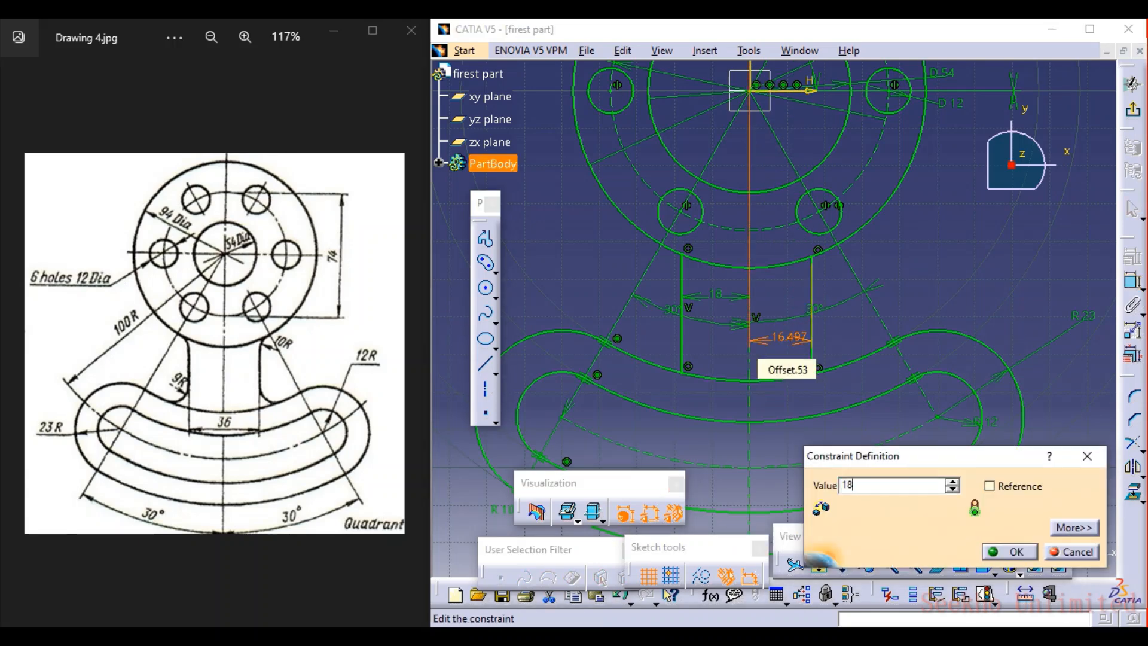
{"action": "key", "text": "Return"}
{"action": "left_click", "coordinate": [913, 257]}
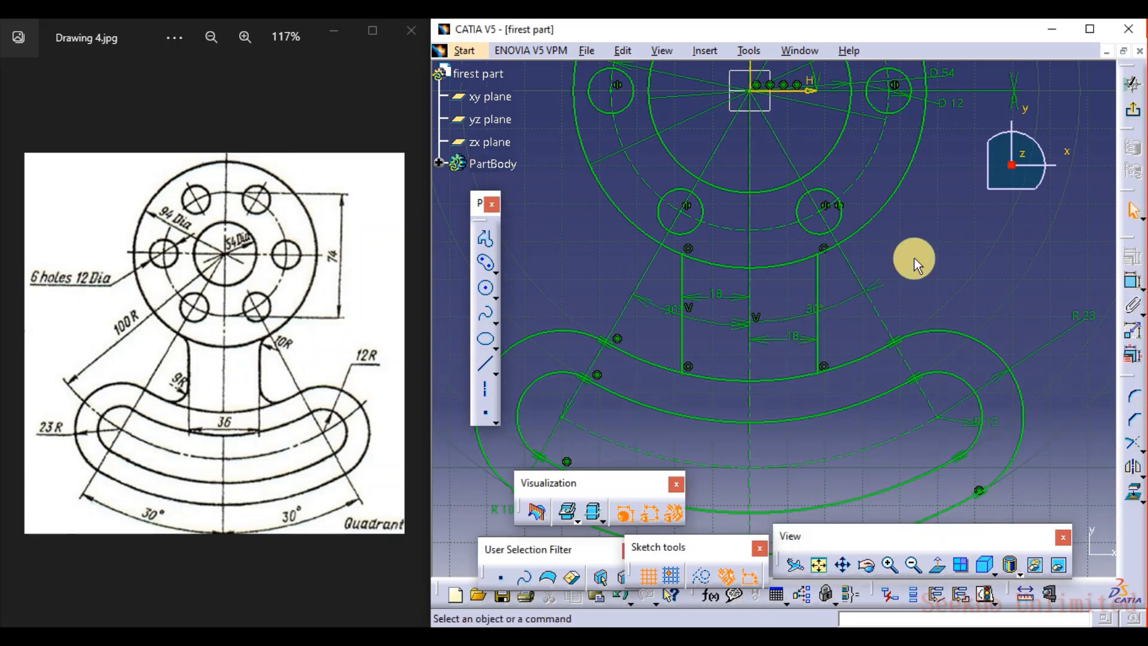
Try to round the junction of the right web line and the flange's outer circle with a 10 mm corner that trims both elements
{"action": "middle_click_drag", "start_coordinate": [808, 290], "coordinate": [816, 261]}
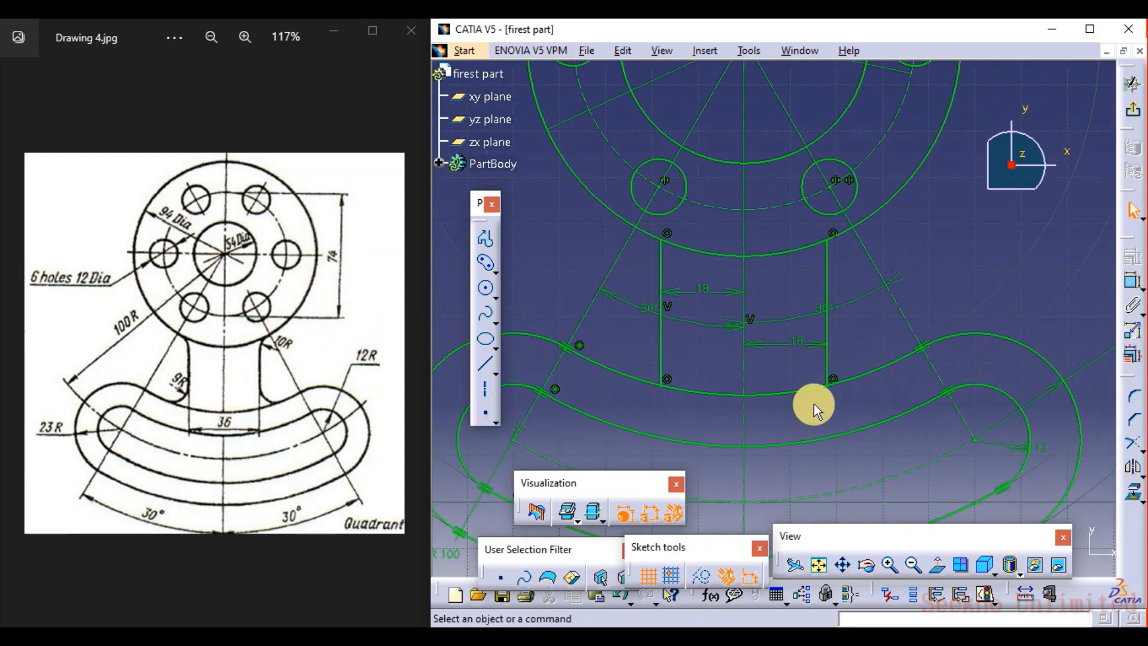
{"action": "left_click", "coordinate": [1133, 396]}
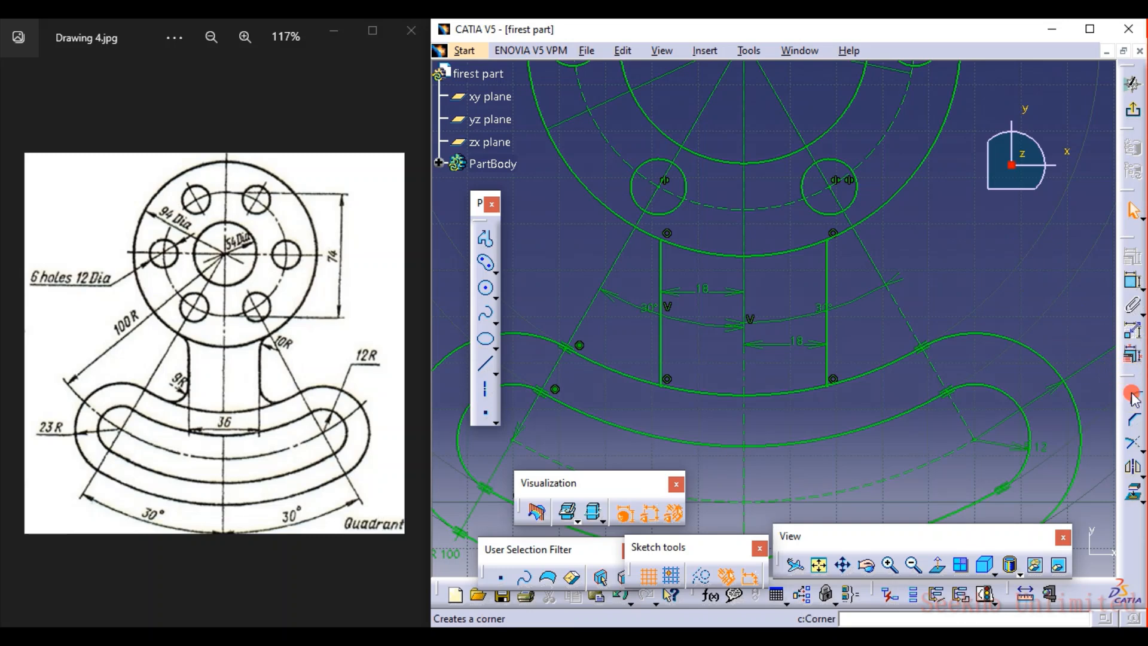
{"action": "left_click", "coordinate": [828, 250]}
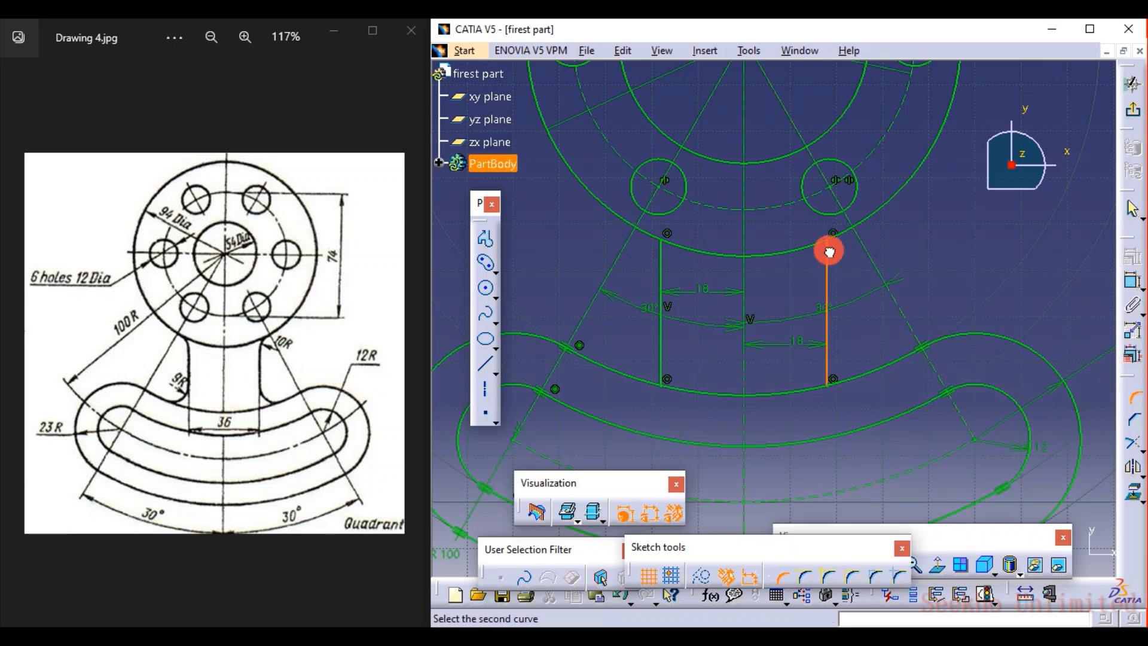
{"action": "left_click", "coordinate": [840, 236]}
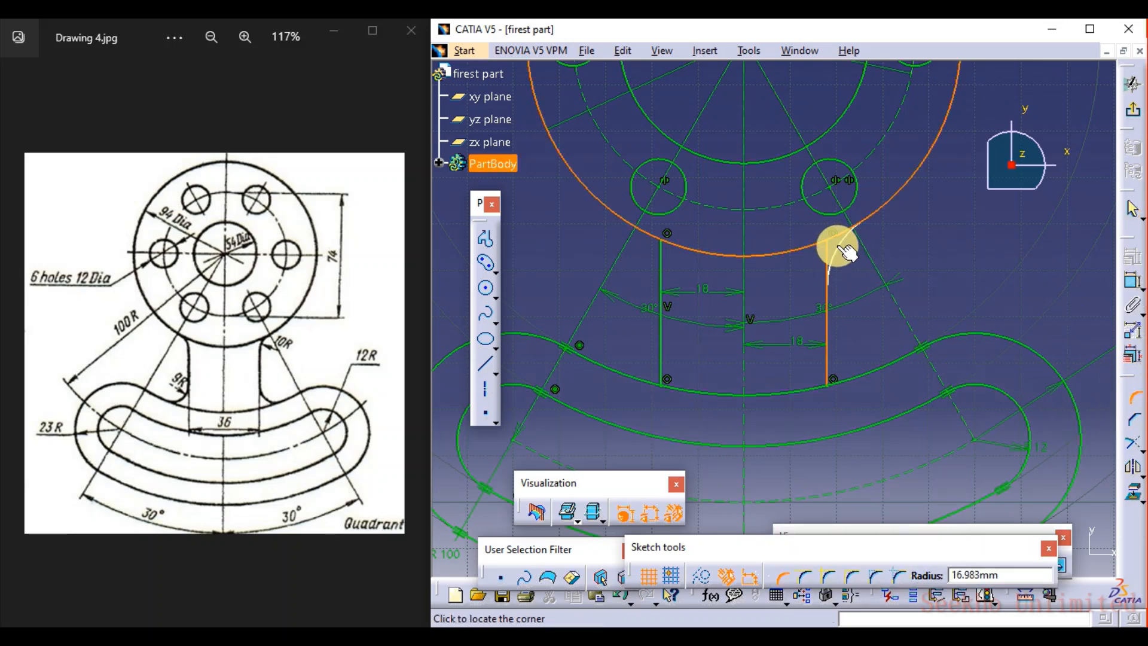
{"action": "left_click", "coordinate": [997, 577]}
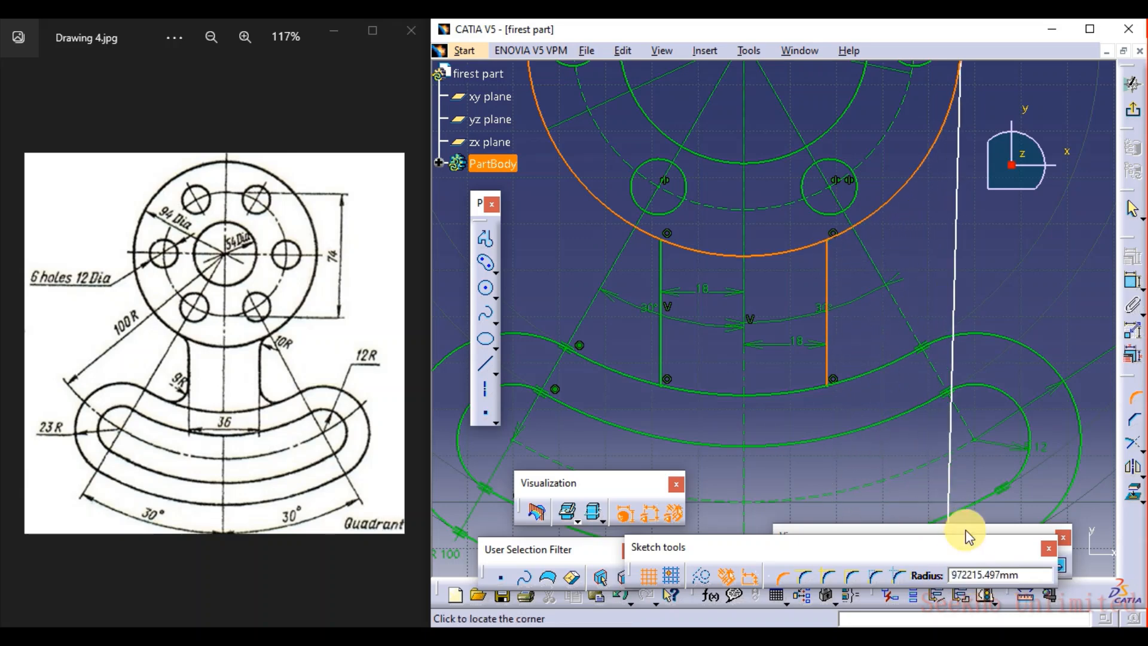
{"action": "left_click_drag", "start_coordinate": [1017, 579], "coordinate": [954, 567]}
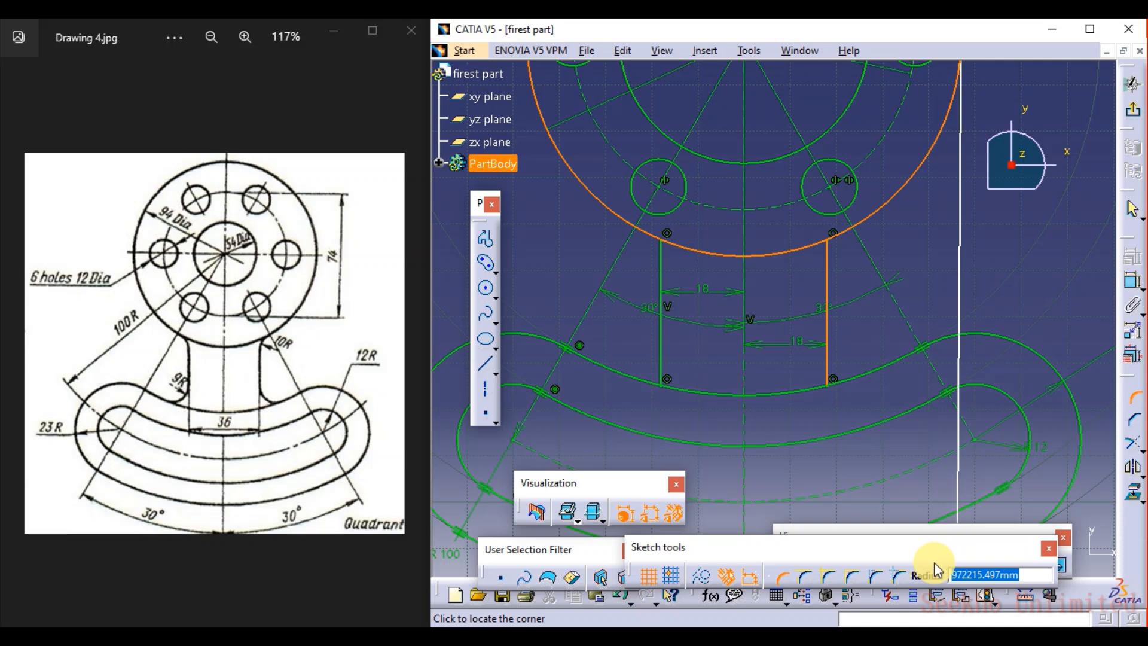
{"action": "type", "text": "10"}
{"action": "key", "text": "Return"}
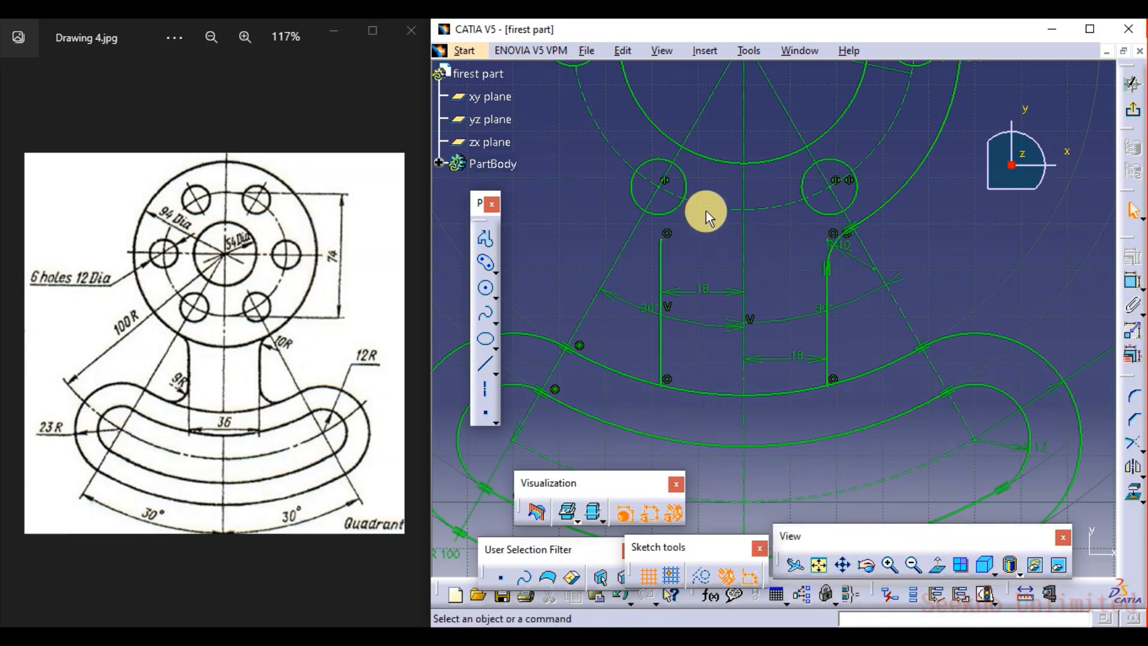
{"action": "middle_click_drag", "start_coordinate": [730, 209], "coordinate": [733, 293]}
{"action": "middle_click_drag", "start_coordinate": [745, 248], "coordinate": [769, 287]}
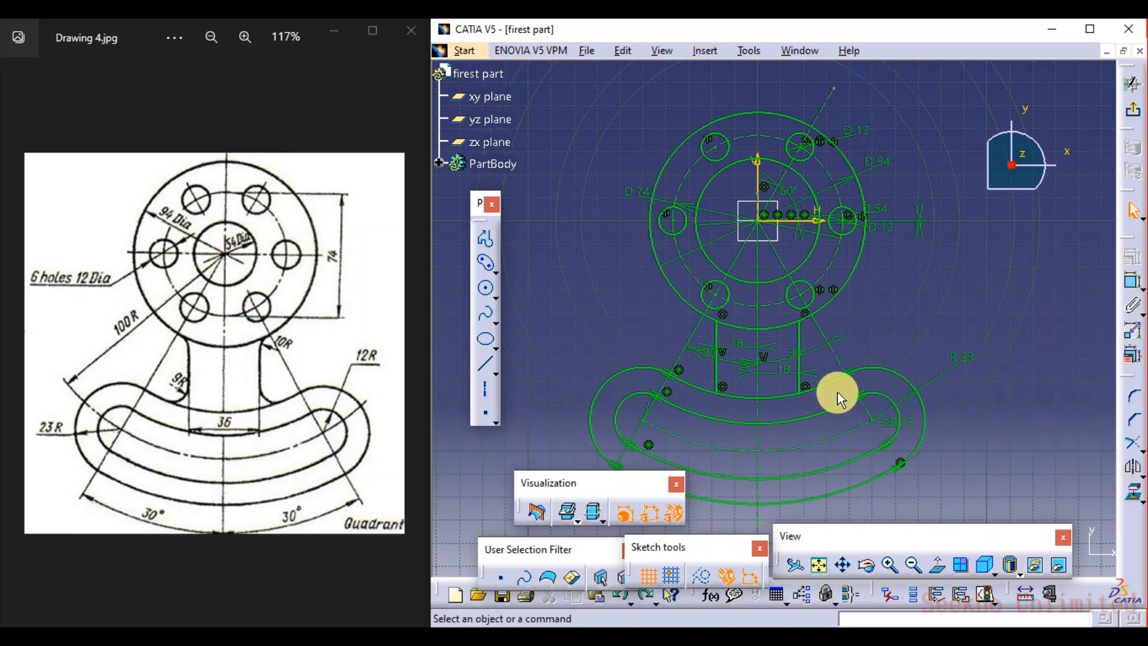
{"action": "left_click", "coordinate": [923, 301]}
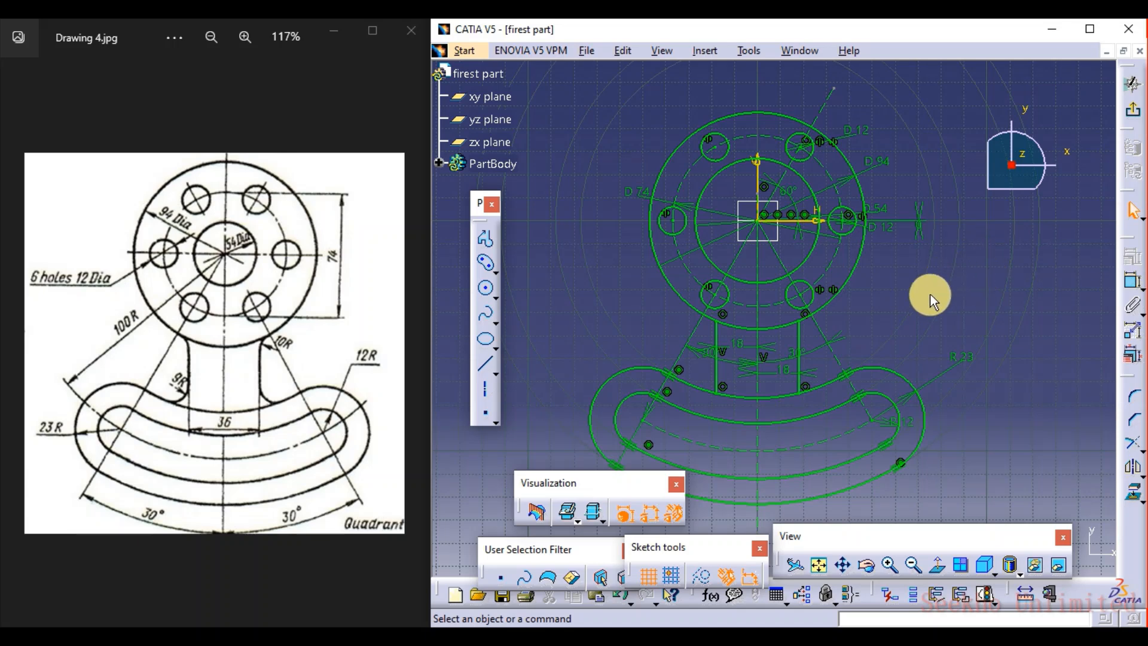
Try a 10 mm corner between the flange's outer circle and the right web line with another trim option, and undo it
{"action": "left_click", "coordinate": [1134, 396]}
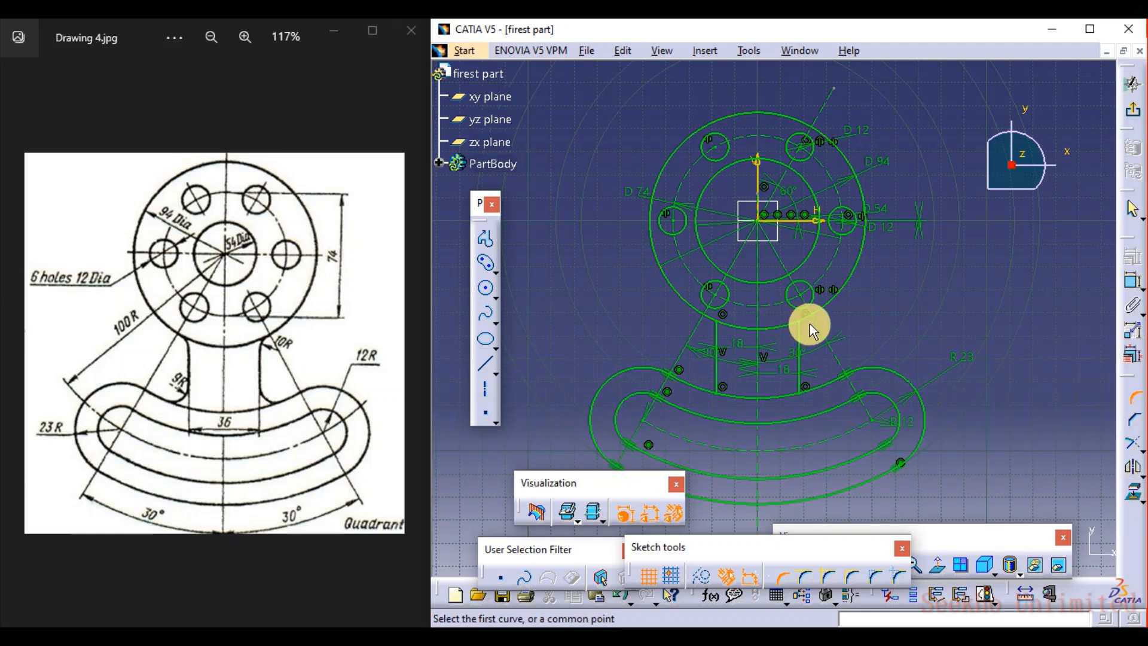
{"action": "left_click", "coordinate": [850, 577]}
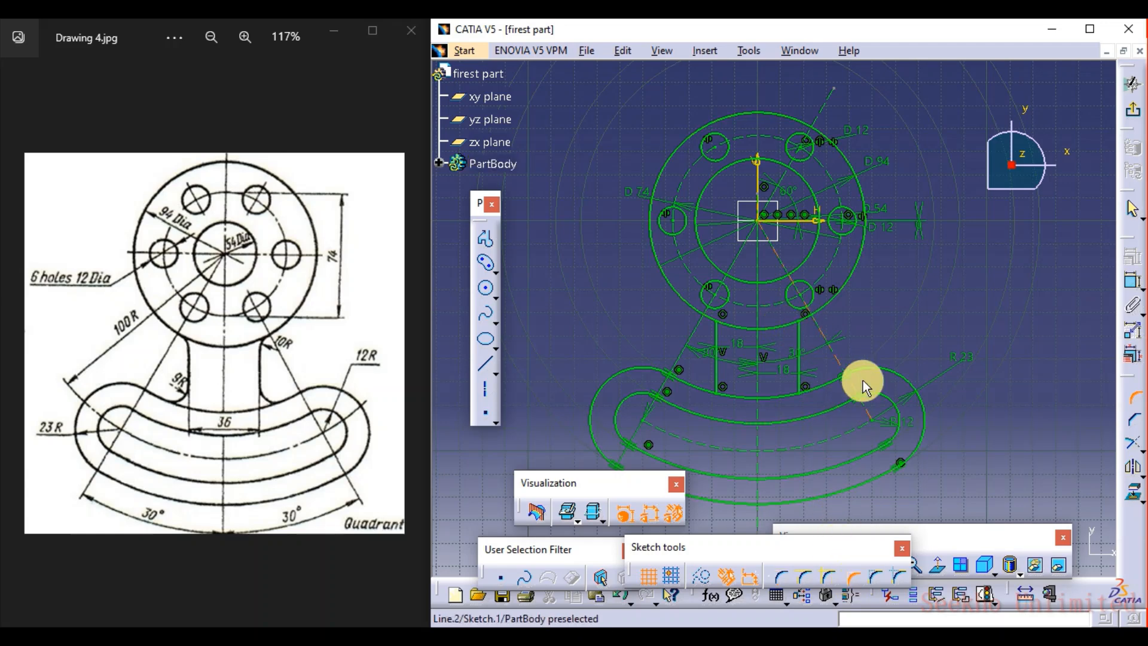
{"action": "left_click", "coordinate": [811, 318]}
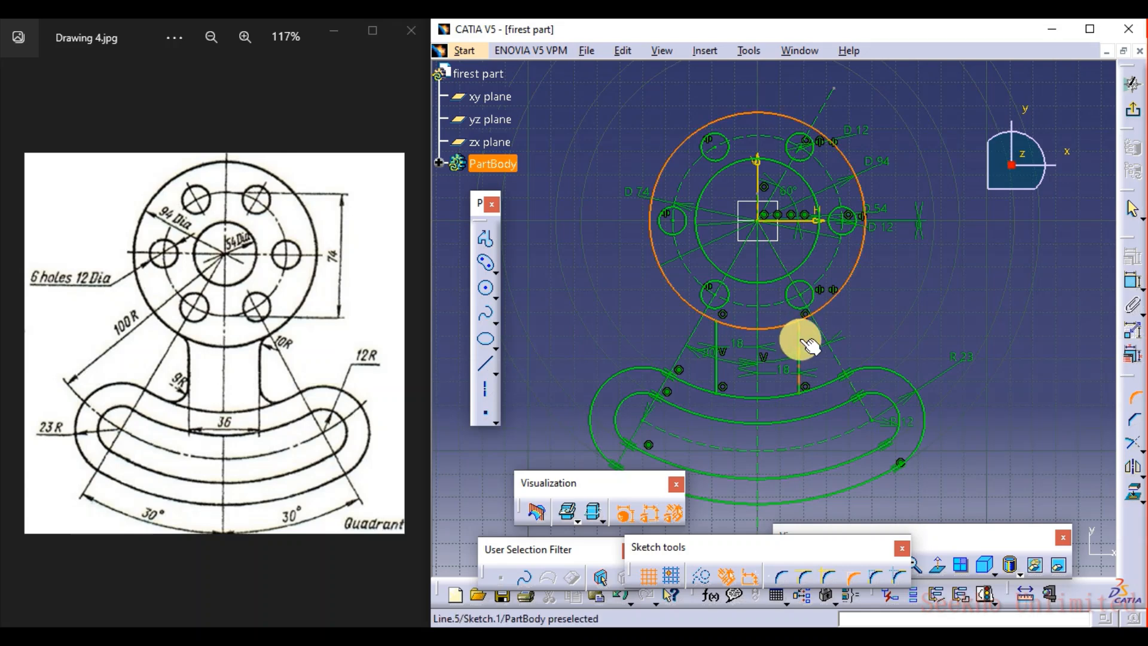
{"action": "left_click", "coordinate": [811, 344]}
{"action": "left_click", "coordinate": [919, 575]}
{"action": "type", "text": "10"}
{"action": "key", "text": "Return"}
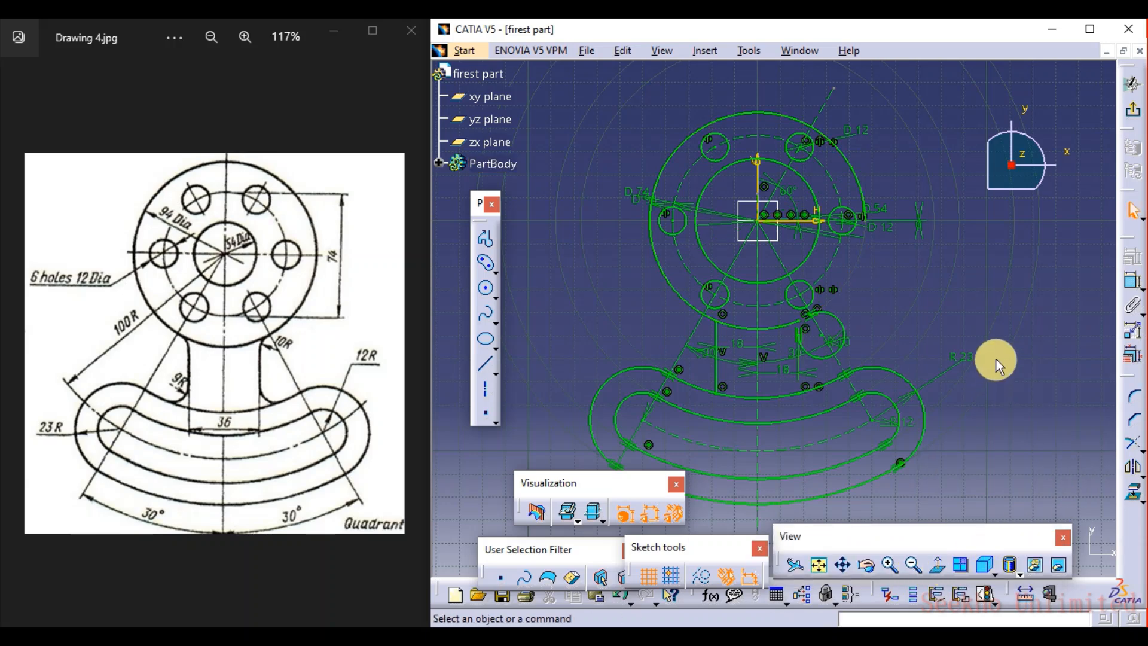
{"action": "key", "text": "ctrl+z"}
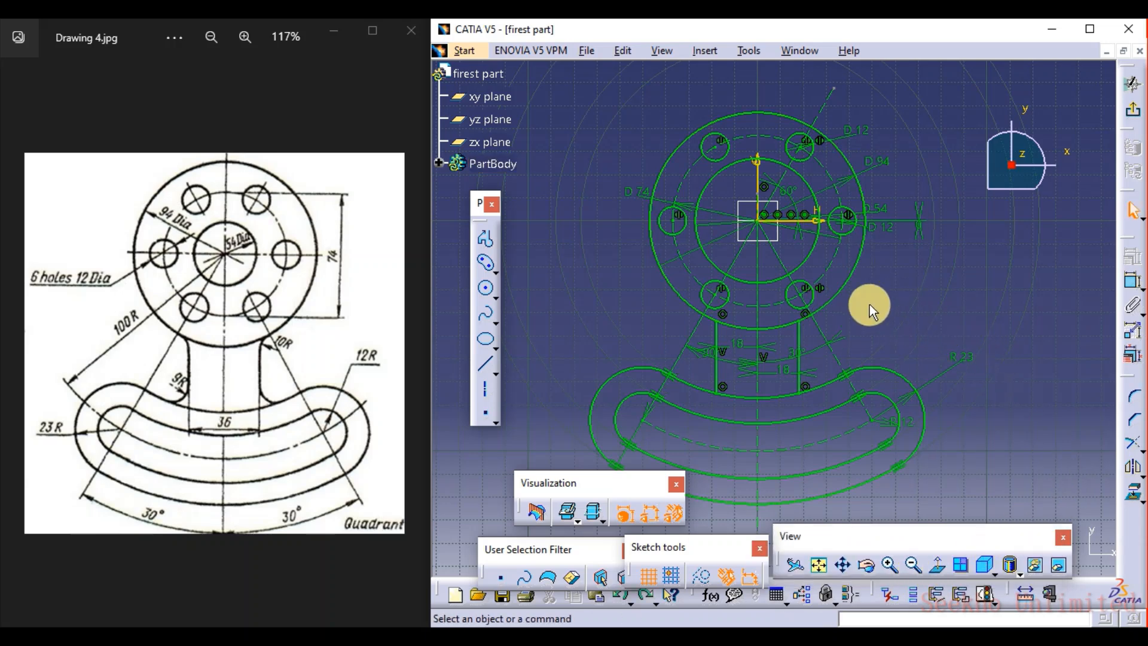
Create a 10 mm corner between the right web line and the flange's outer circle, trimming only the line
{"action": "left_click", "coordinate": [1134, 395]}
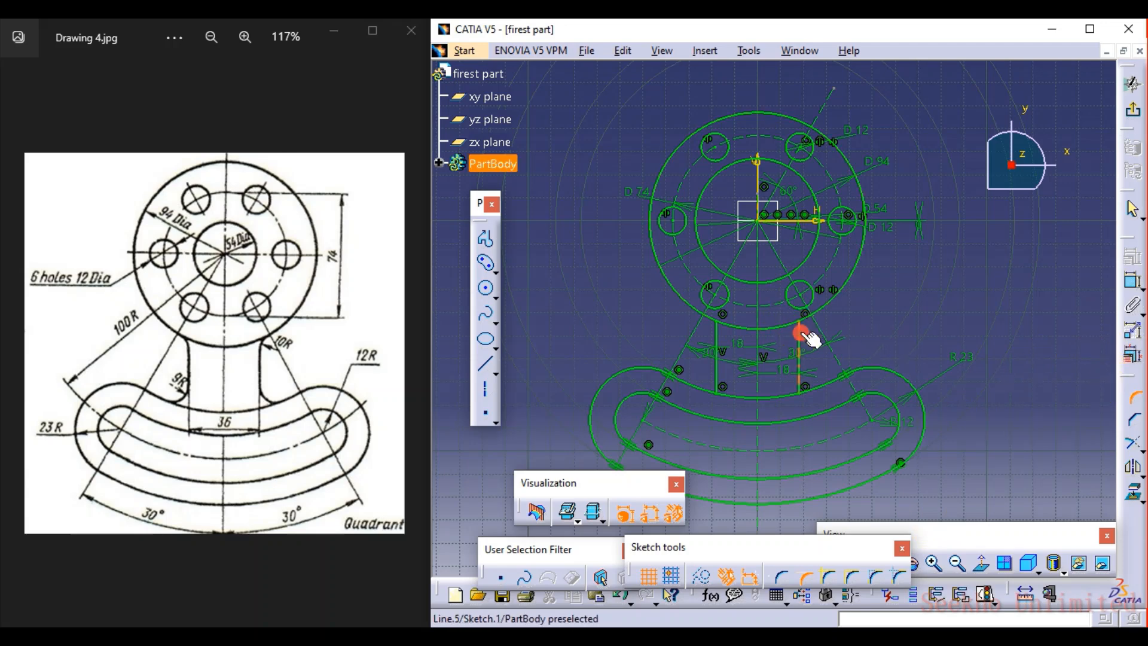
{"action": "left_click", "coordinate": [820, 315]}
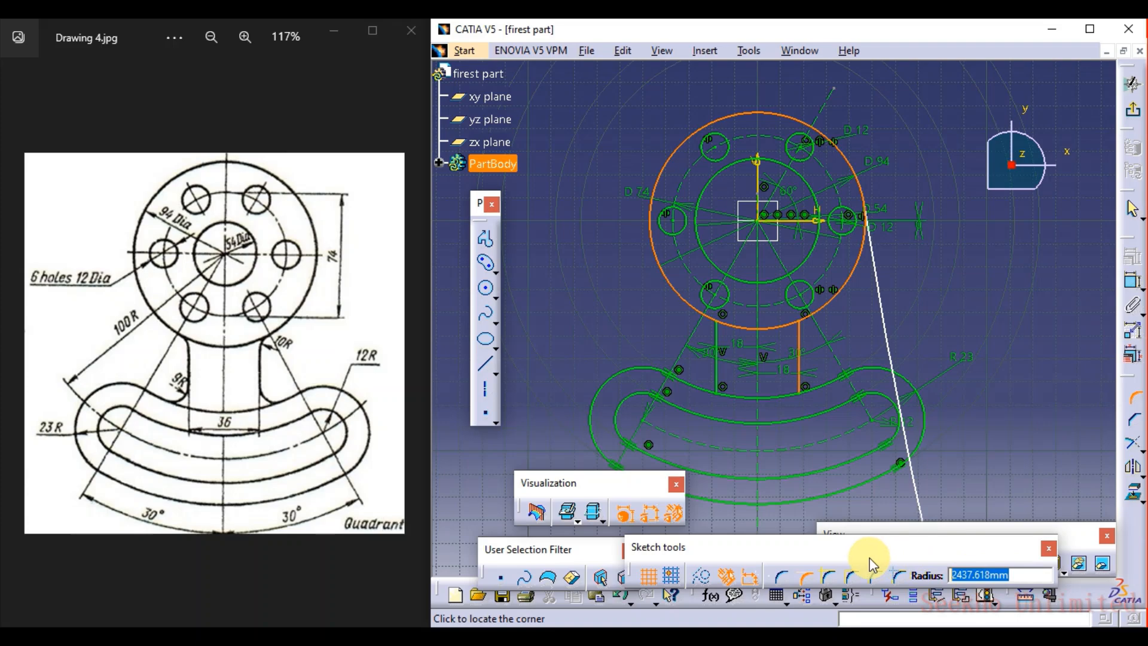
{"action": "type", "text": "10"}
{"action": "key", "text": "Return"}
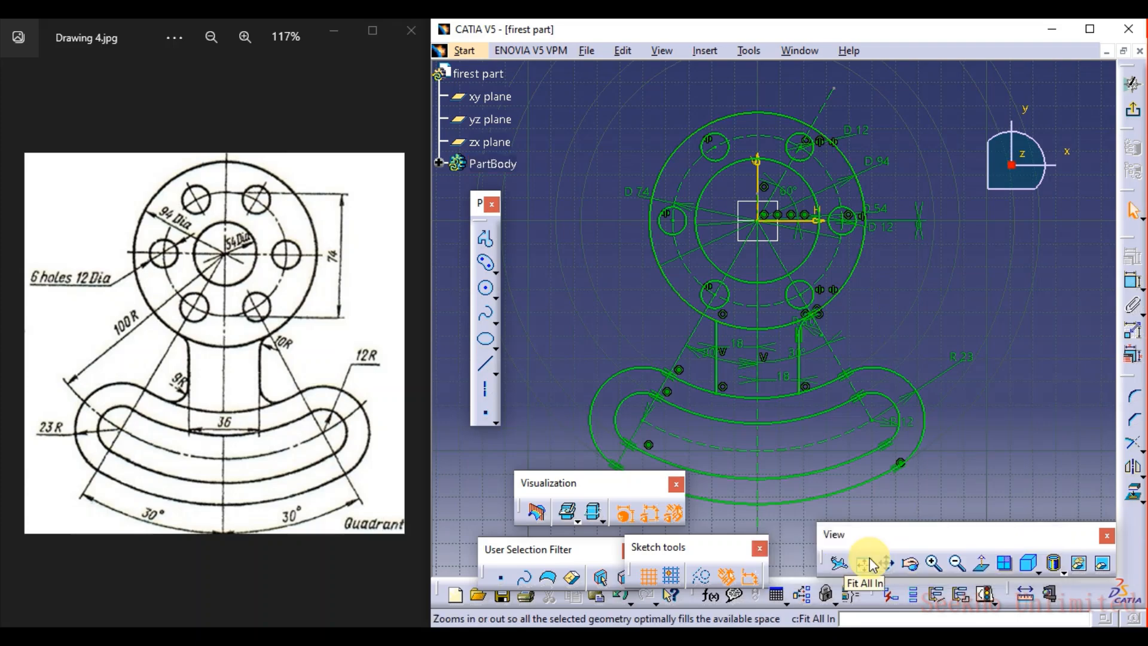
{"action": "mouse_move", "coordinate": [907, 315]}
{"action": "middle_mouse_down"}
{"action": "mouse_move", "coordinate": [906, 217]}
{"action": "mouse_move", "coordinate": [995, 89]}
{"action": "middle_mouse_up"}
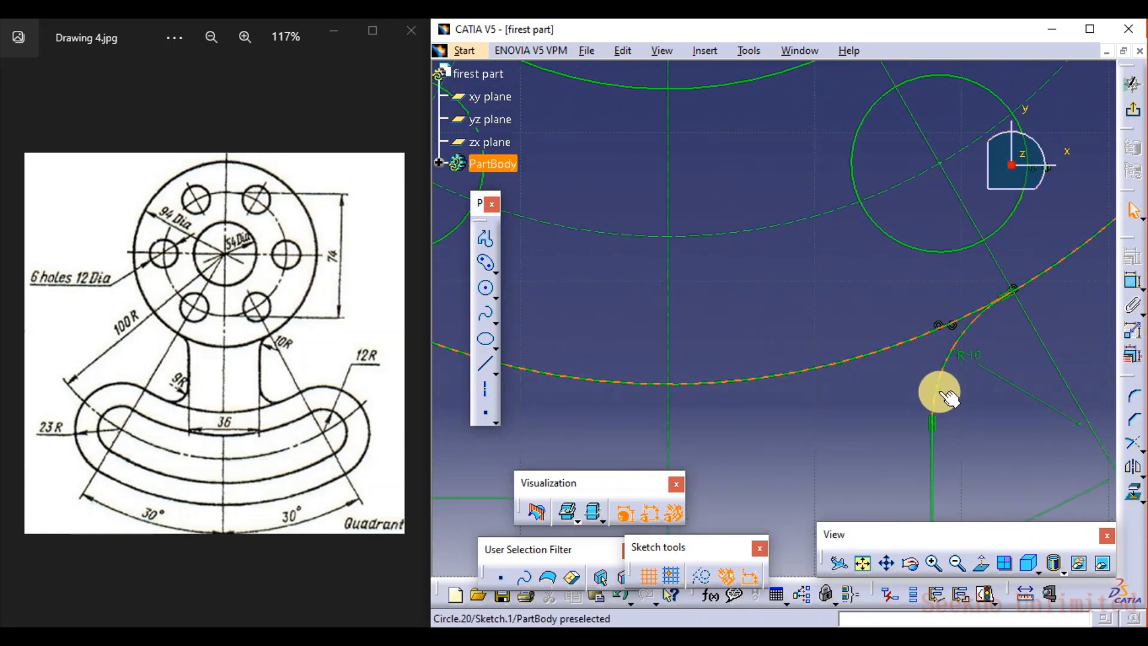
{"action": "middle_click_drag", "start_coordinate": [820, 303], "coordinate": [786, 491]}
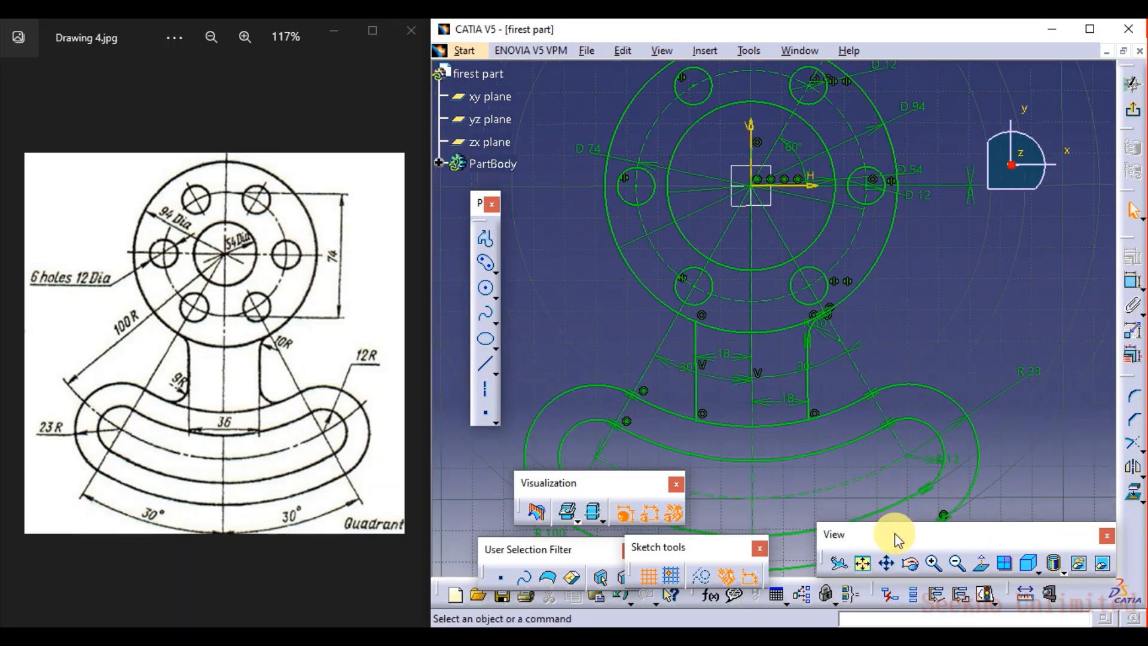
Create a corner between the left web line and the flange's outer circle and set its radius to 10 mm
{"action": "left_click", "coordinate": [1132, 395]}
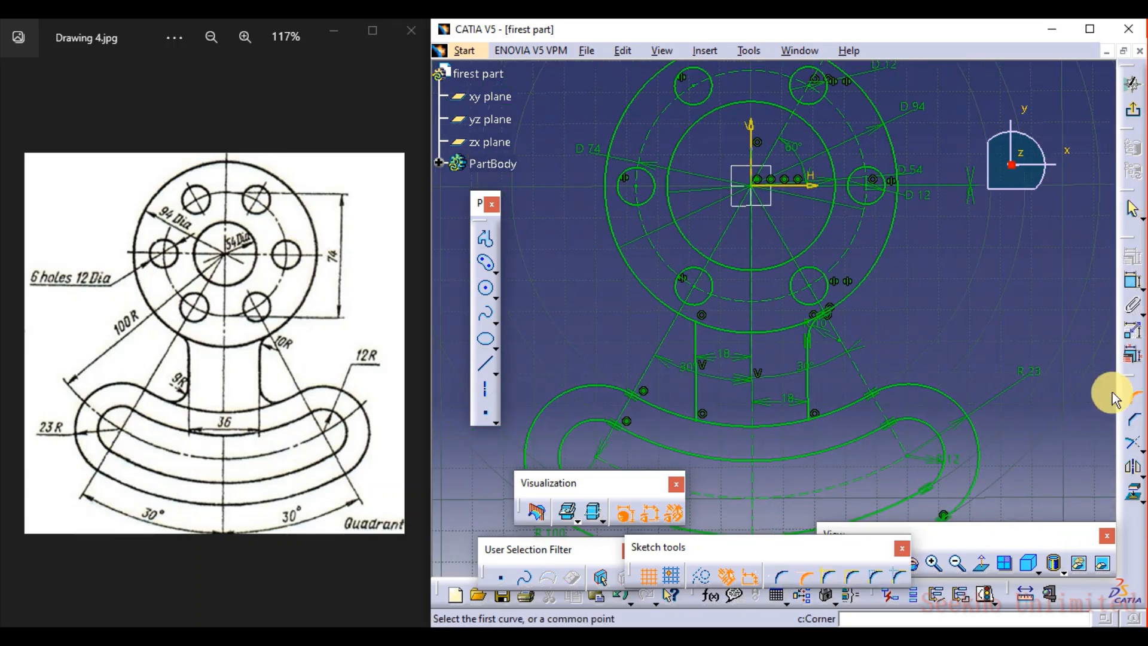
{"action": "left_click", "coordinate": [694, 340]}
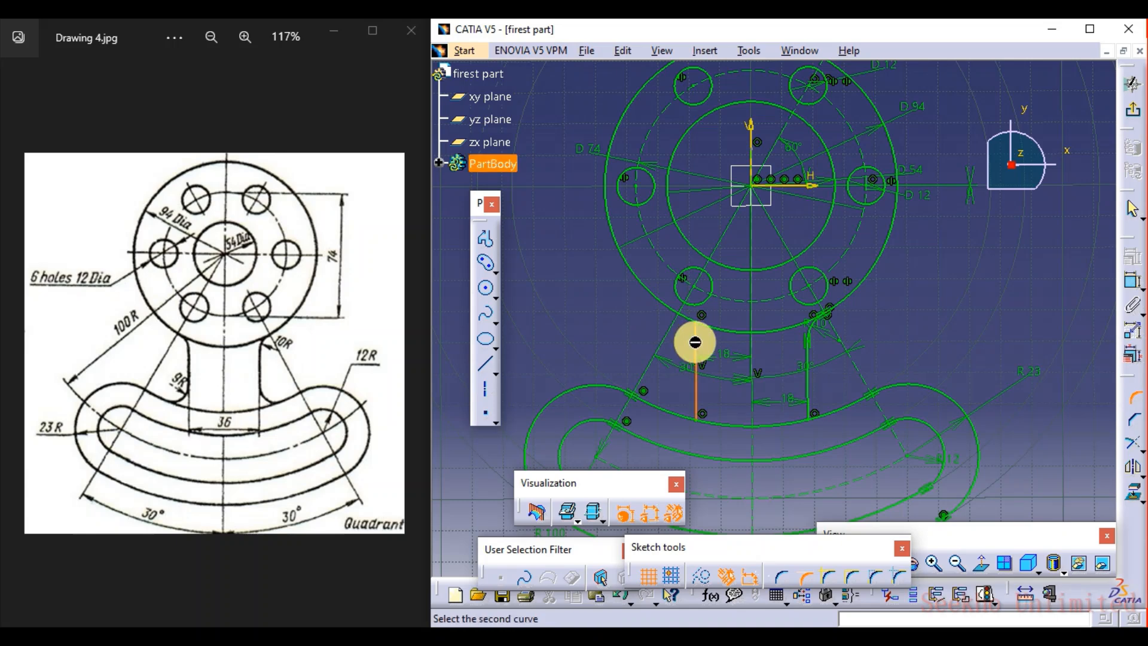
{"action": "left_click", "coordinate": [694, 326]}
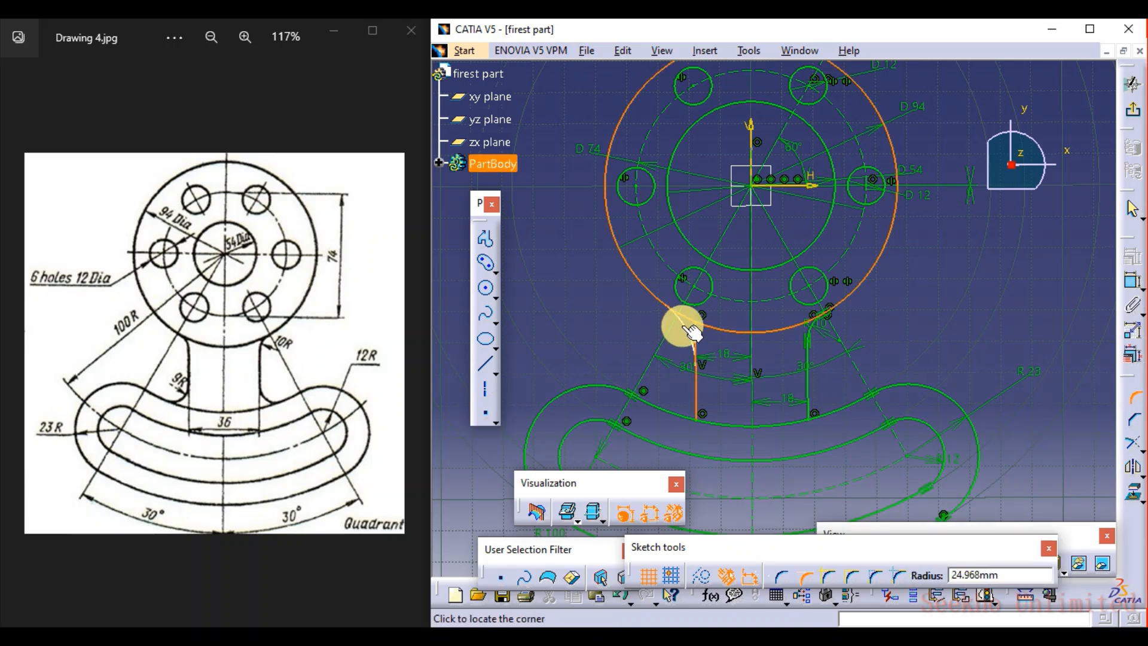
{"action": "left_click", "coordinate": [687, 328]}
{"action": "double_click", "coordinate": [674, 328]}
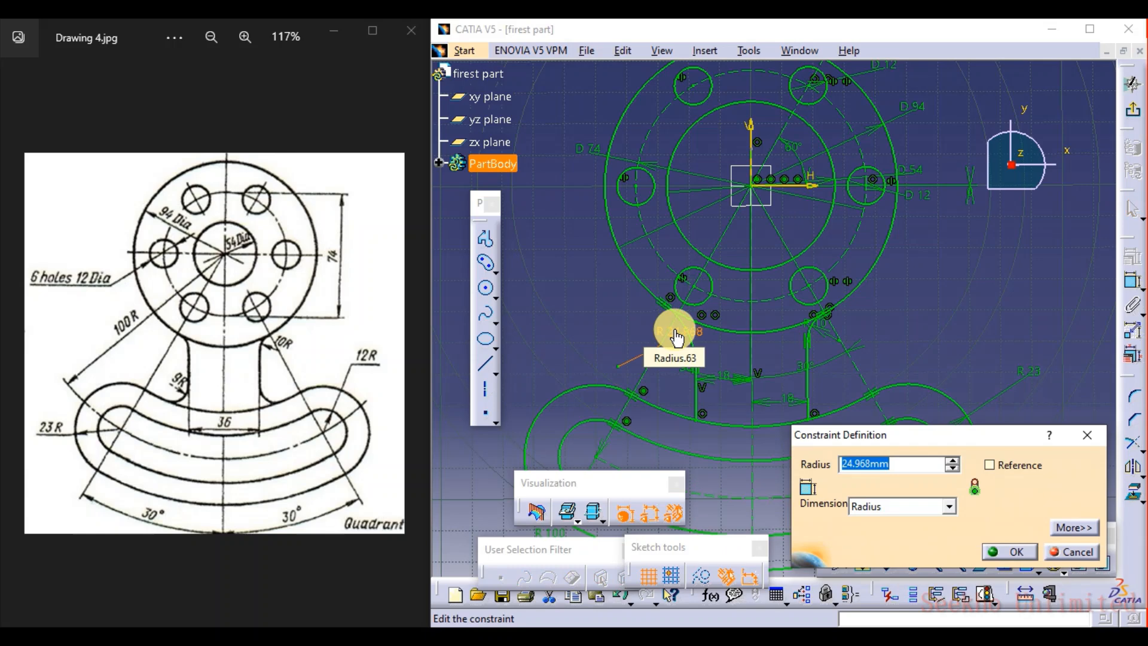
{"action": "type", "text": "10"}
{"action": "key", "text": "Return"}
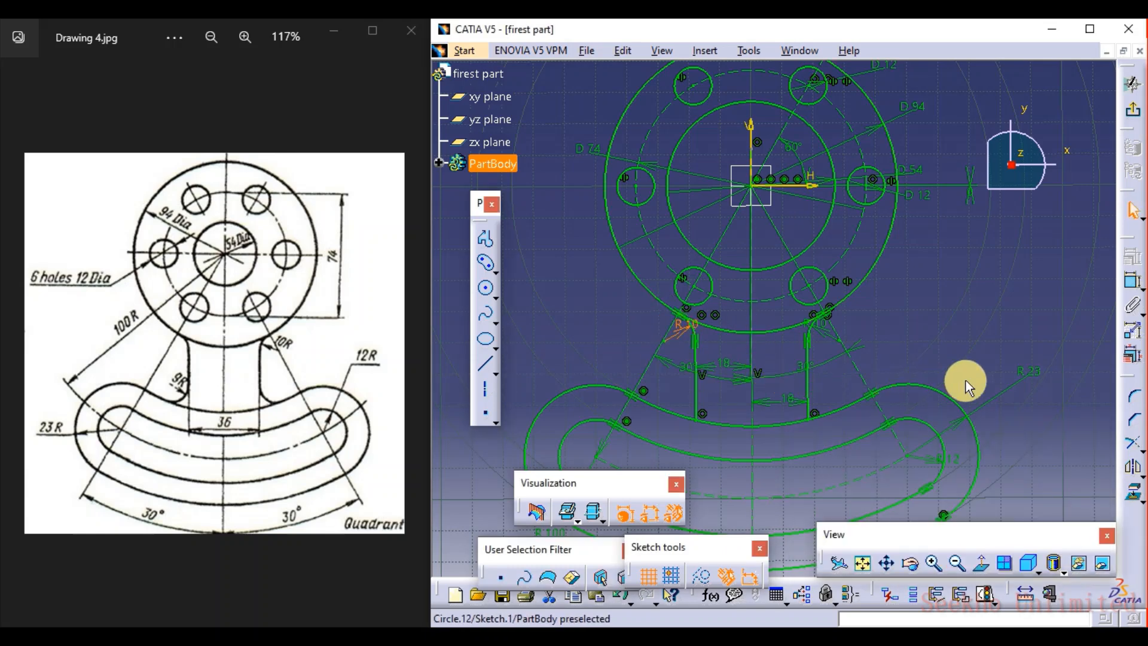
Create a corner between the right web line and the quadrant's upper inner arc and set its radius to 9 mm
{"action": "left_click", "coordinate": [1133, 395]}
{"action": "left_click", "coordinate": [810, 405]}
{"action": "left_click", "coordinate": [836, 415]}
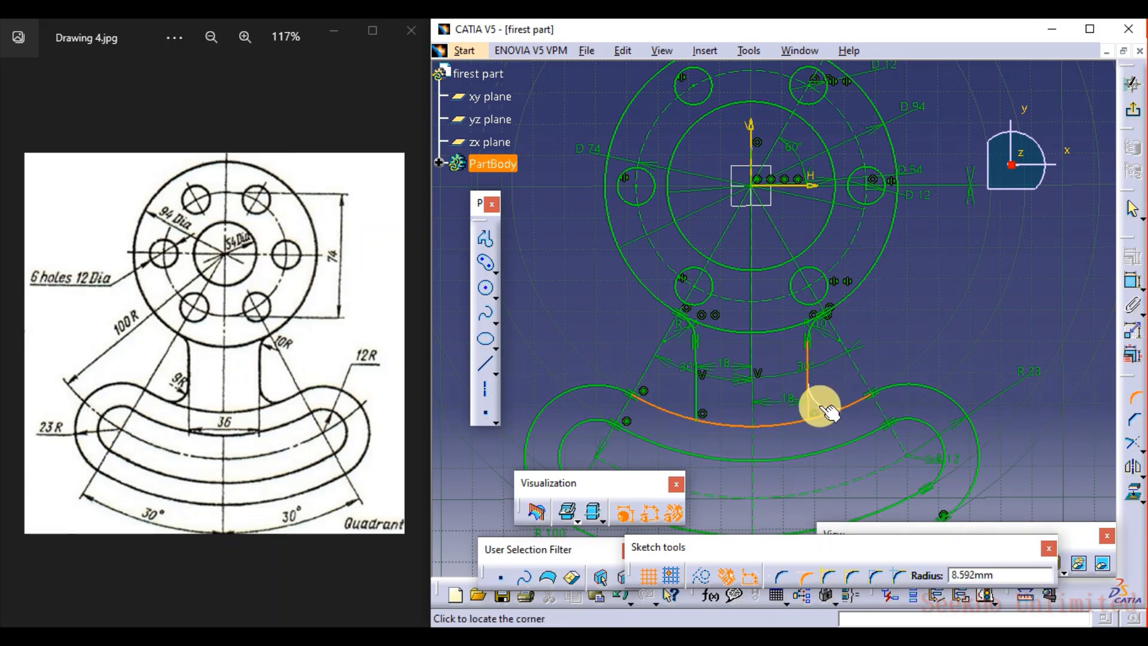
{"action": "left_click", "coordinate": [830, 413]}
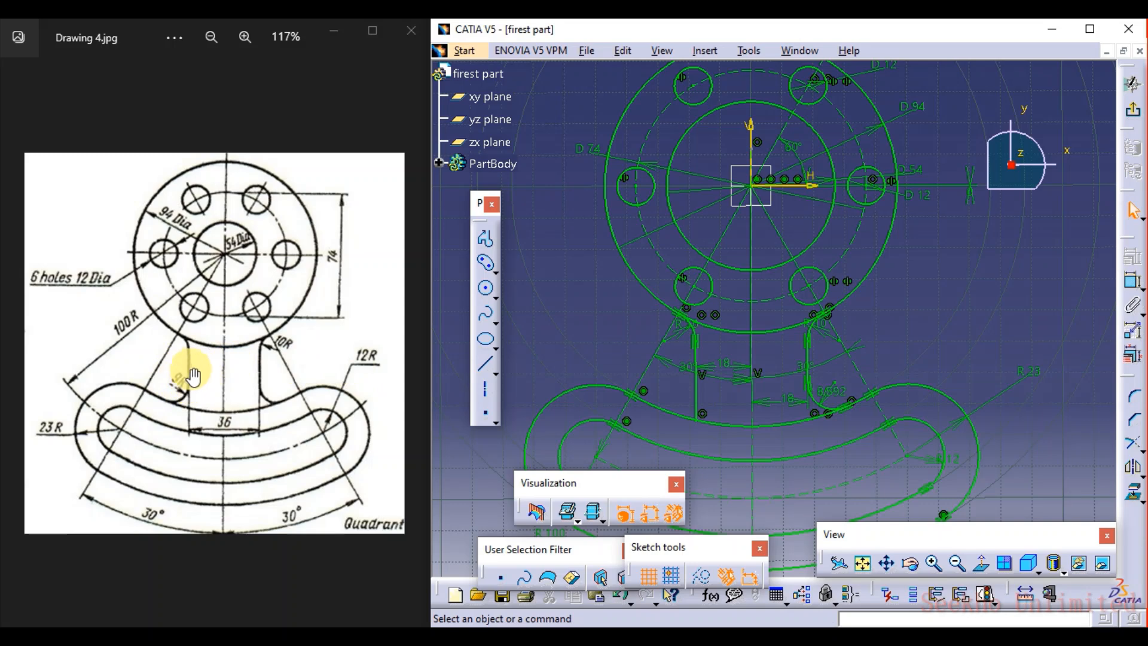
{"action": "double_click", "coordinate": [835, 399]}
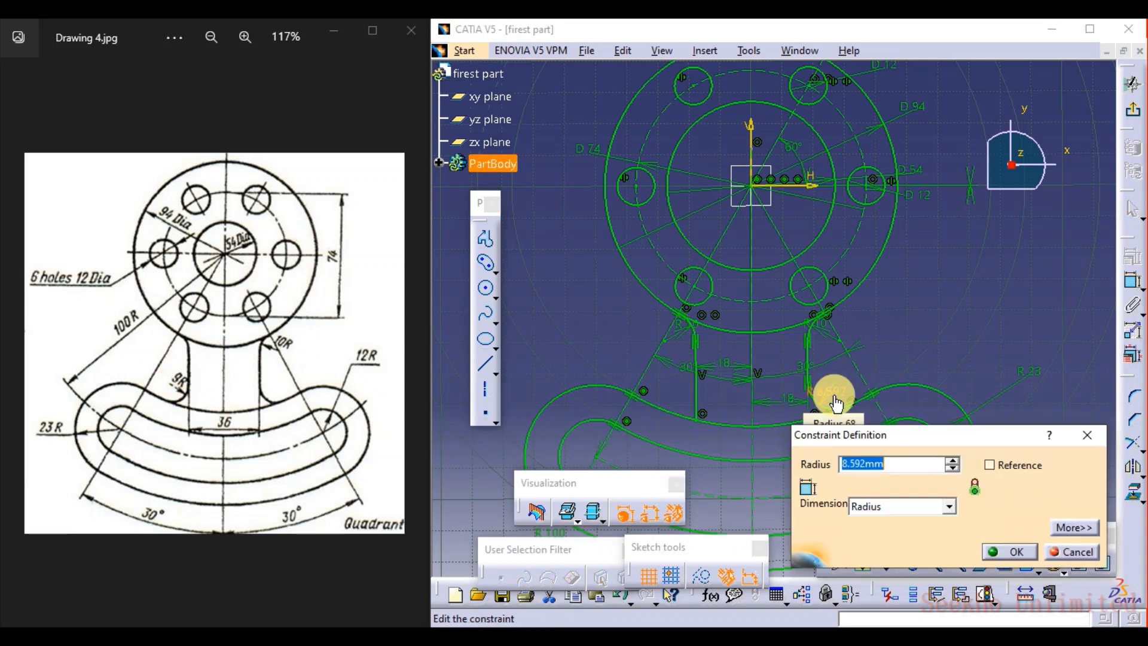
{"action": "key", "text": "Return"}
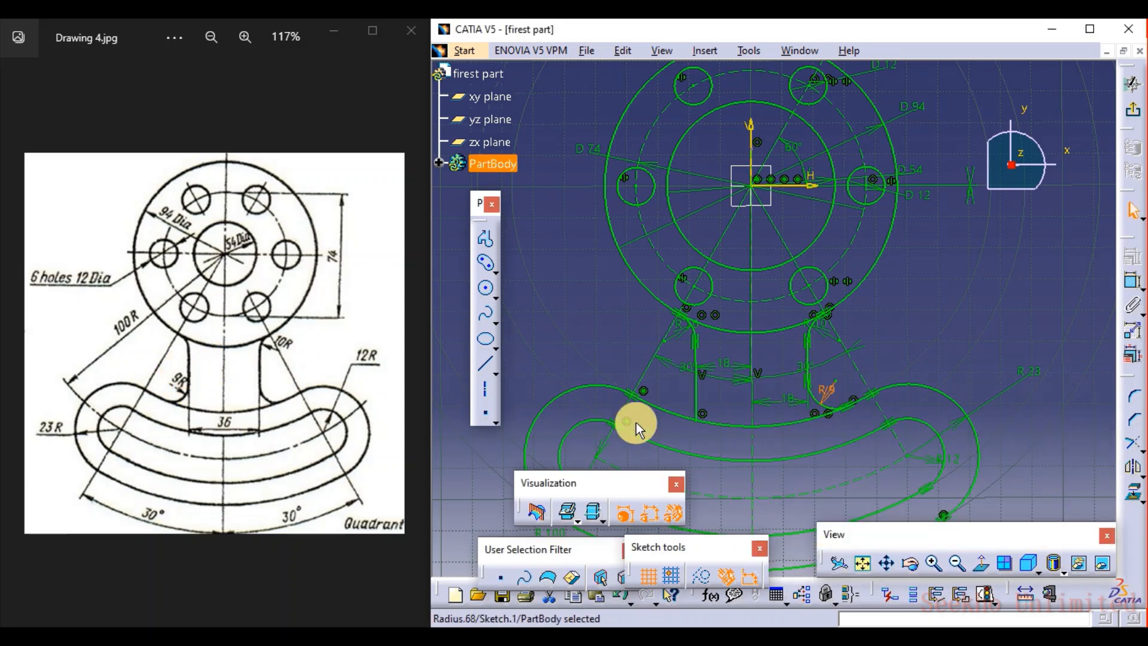
Create a corner between the left web line and the quadrant's upper inner arc and set its radius to 9 mm
{"action": "left_click", "coordinate": [1129, 399]}
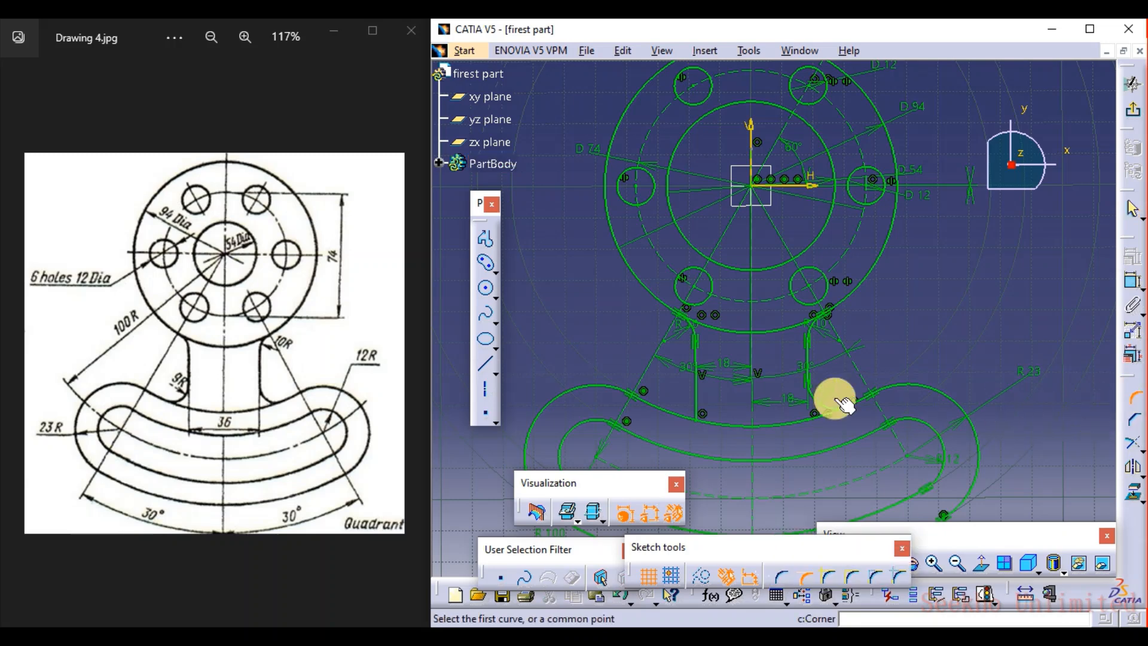
{"action": "left_click", "coordinate": [690, 411]}
{"action": "left_click", "coordinate": [691, 397]}
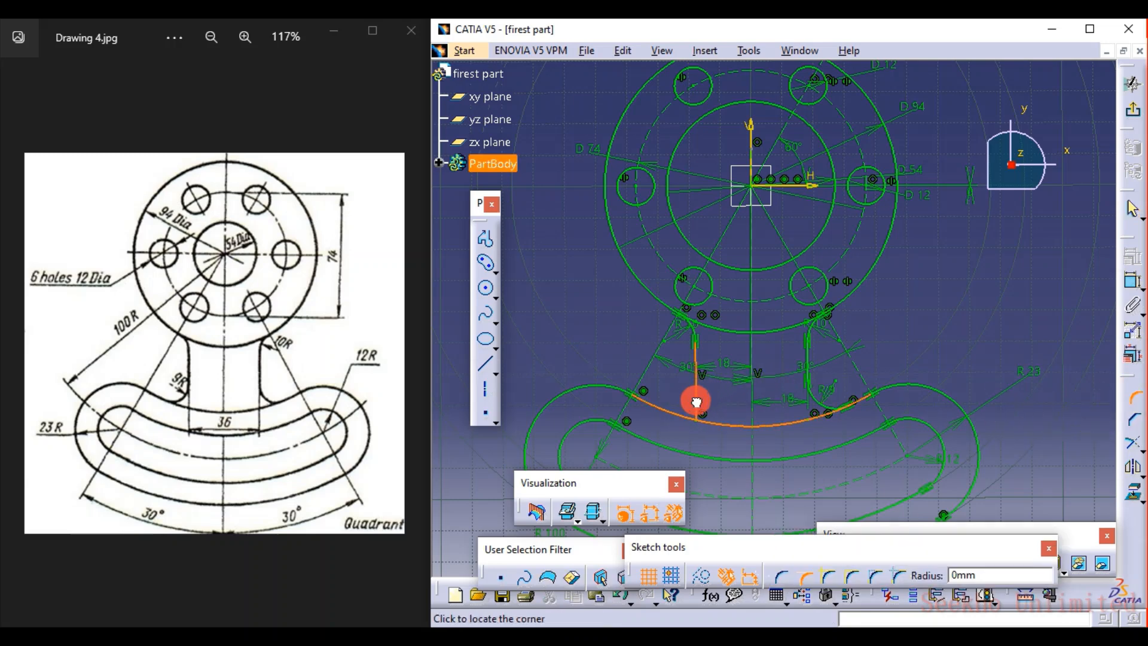
{"action": "left_click", "coordinate": [687, 398]}
{"action": "left_click", "coordinate": [671, 387]}
{"action": "double_click", "coordinate": [671, 387]}
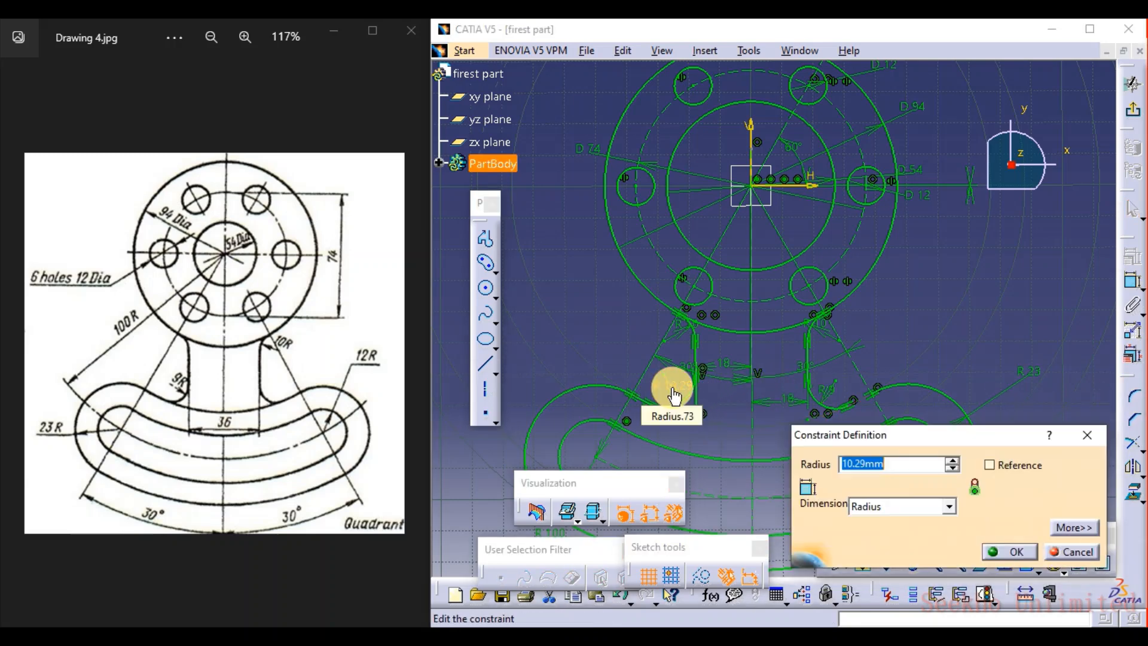
{"action": "key", "text": "Return"}
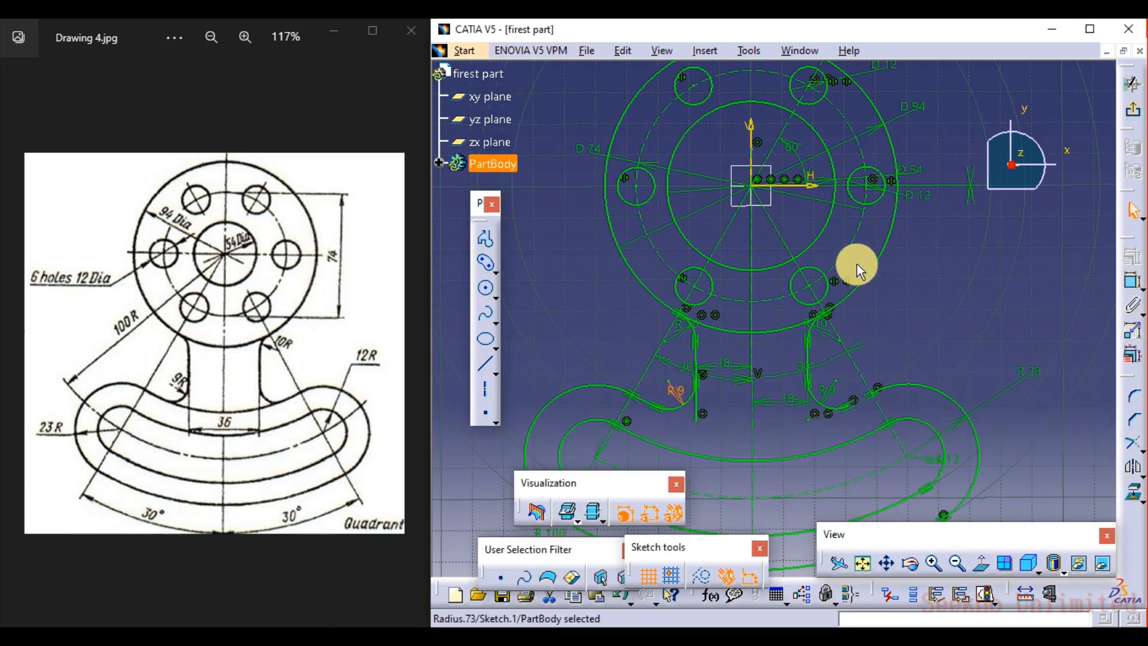
Draw a 77 mm radius arc centred on the origin from the left 9 mm corner's outer end to the start of the right R23 end arc
{"action": "mouse_move", "coordinate": [833, 246]}
{"action": "middle_mouse_down"}
{"action": "mouse_move", "coordinate": [819, 328]}
{"action": "mouse_move", "coordinate": [815, 289]}
{"action": "mouse_move", "coordinate": [833, 239]}
{"action": "mouse_move", "coordinate": [837, 266]}
{"action": "mouse_move", "coordinate": [751, 364]}
{"action": "mouse_move", "coordinate": [810, 263]}
{"action": "middle_mouse_up"}
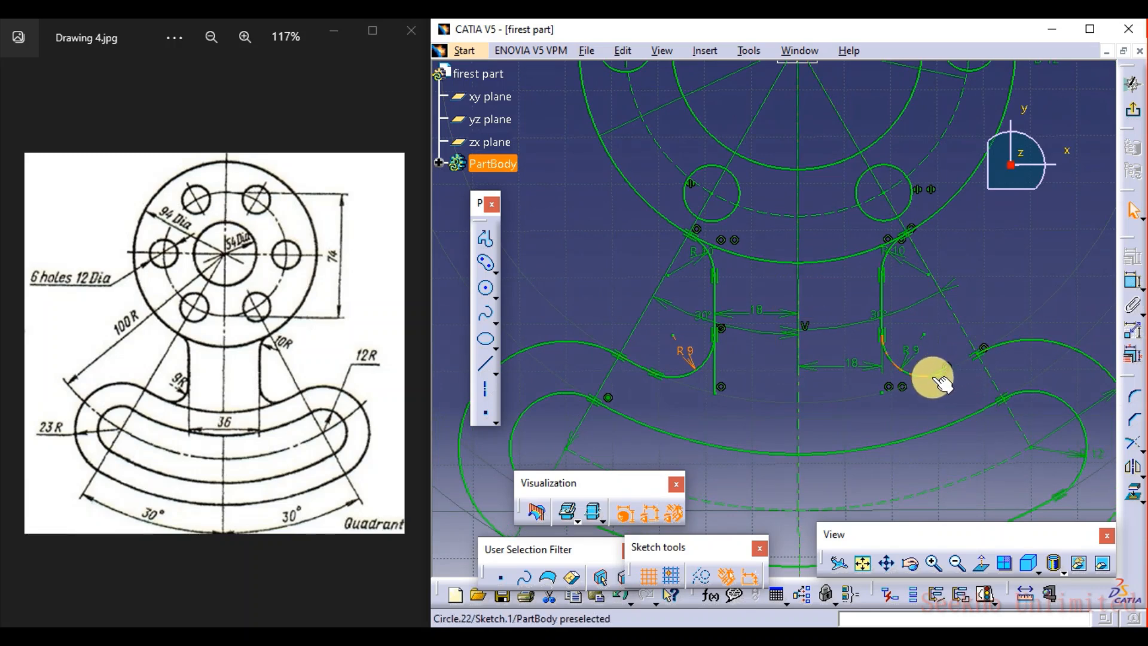
{"action": "left_click", "coordinate": [955, 359]}
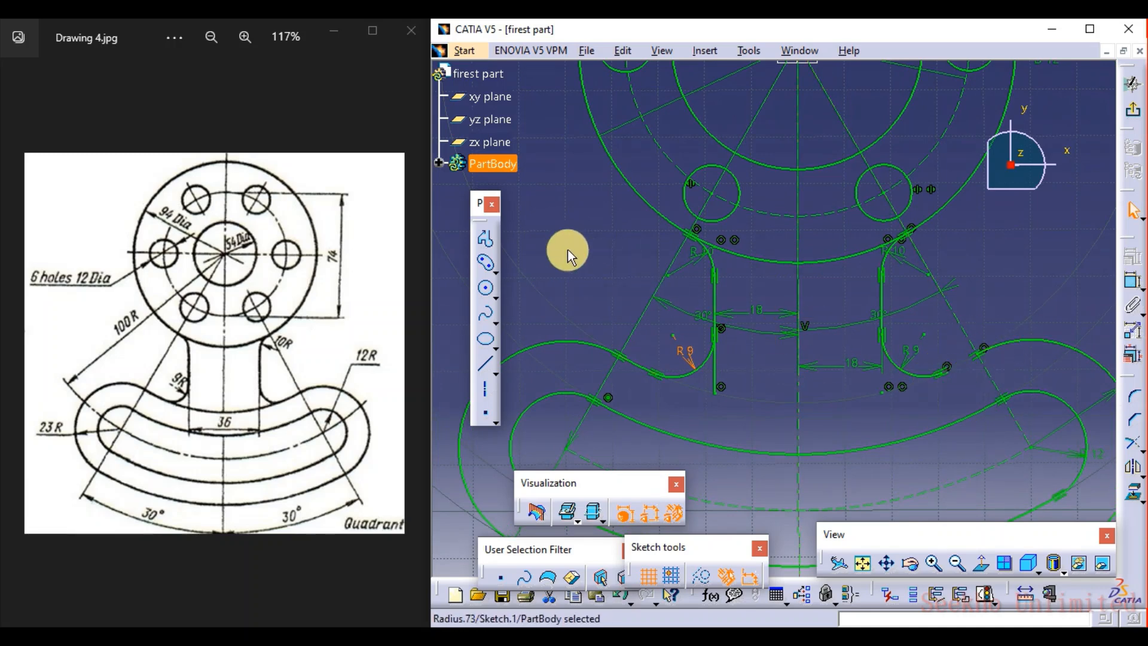
{"action": "left_click", "coordinate": [497, 270]}
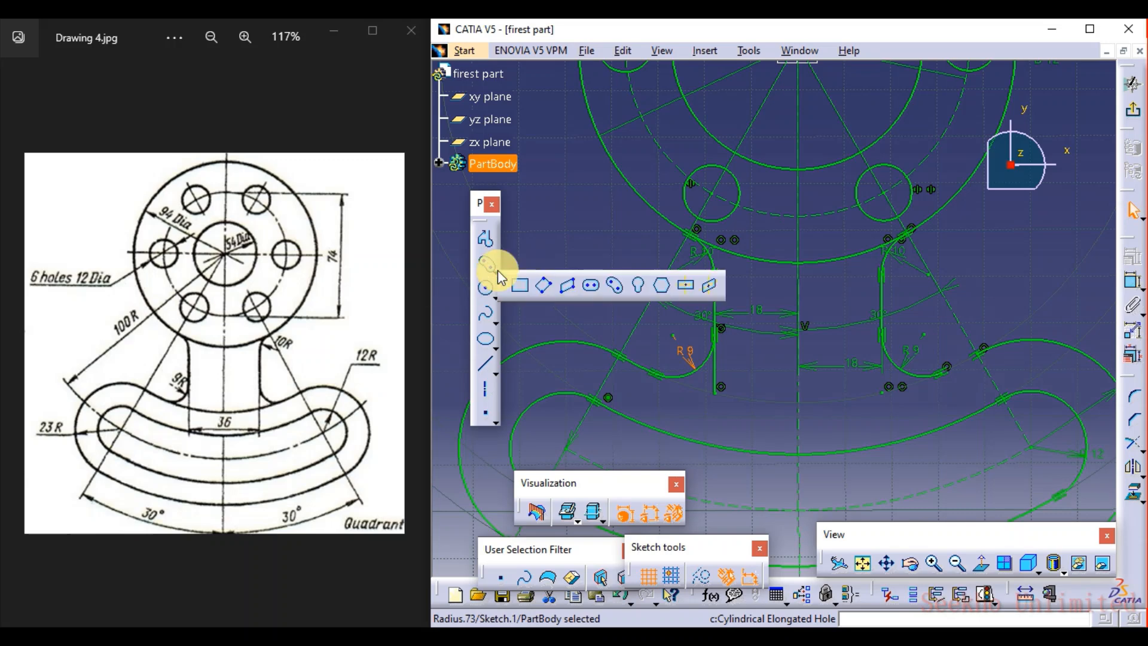
{"action": "left_click", "coordinate": [488, 298]}
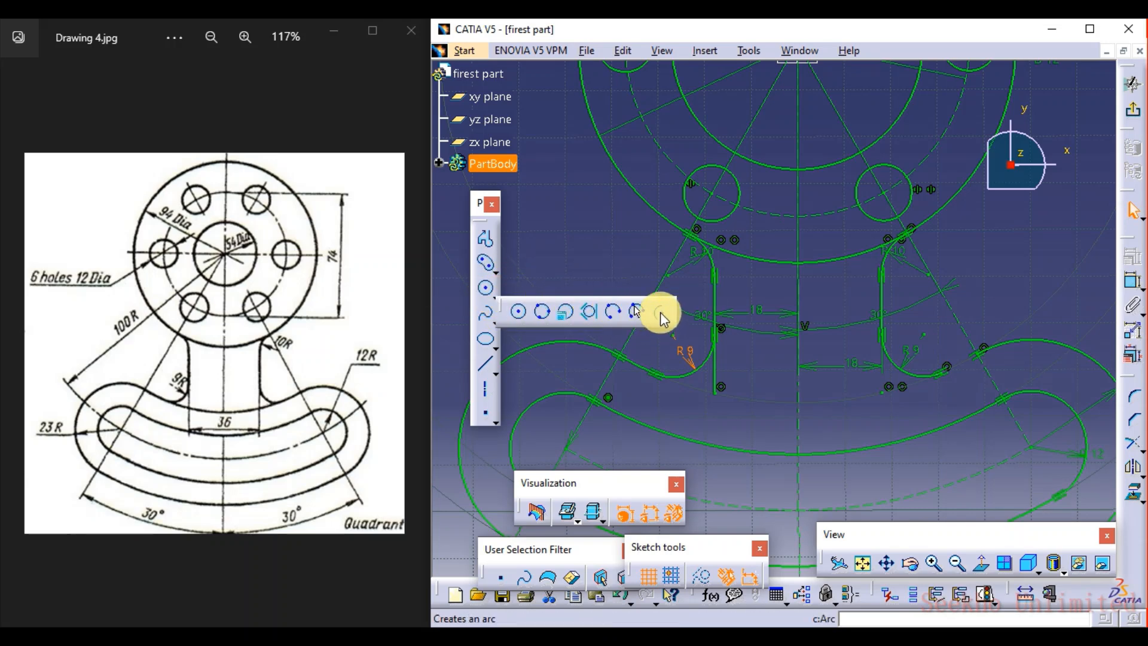
{"action": "left_click", "coordinate": [660, 312]}
{"action": "middle_click_drag", "start_coordinate": [828, 246], "coordinate": [804, 335]}
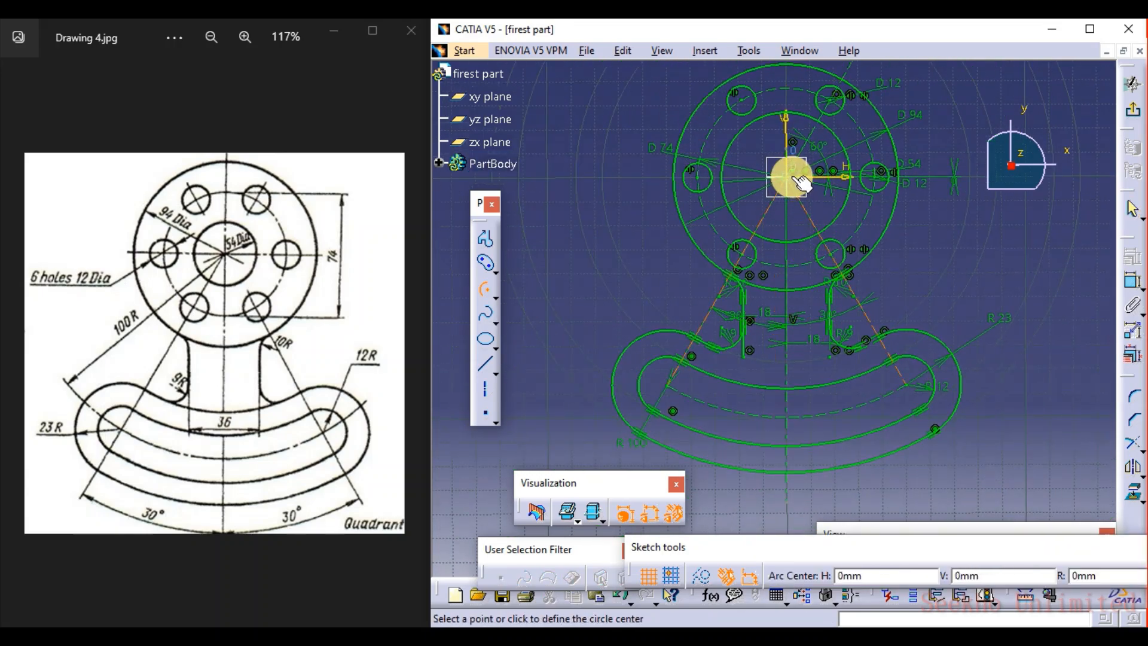
{"action": "left_click", "coordinate": [787, 178]}
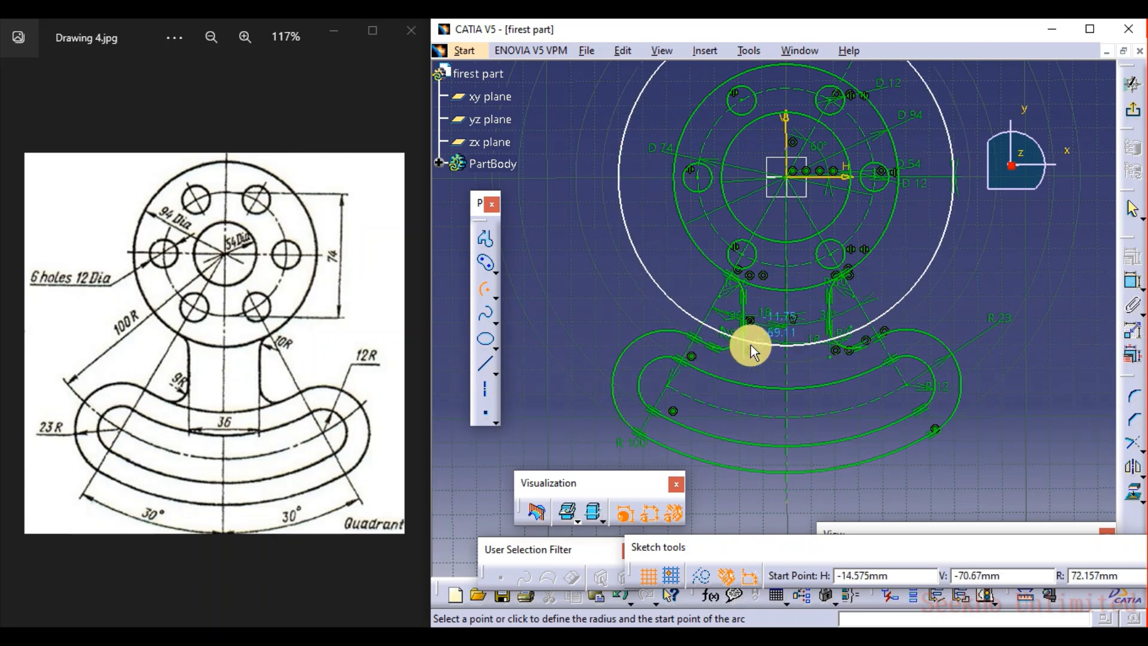
{"action": "middle_click_drag", "start_coordinate": [735, 343], "coordinate": [772, 180]}
{"action": "middle_click_drag", "start_coordinate": [613, 440], "coordinate": [948, 248]}
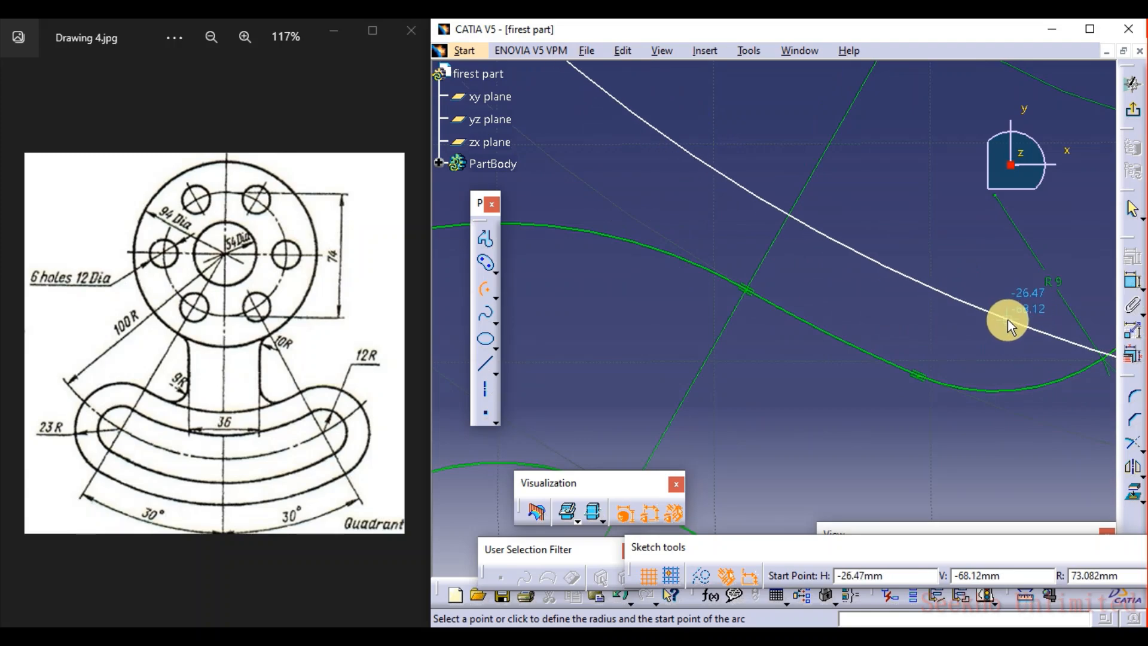
{"action": "left_click", "coordinate": [922, 379]}
{"action": "middle_click_drag", "start_coordinate": [1031, 423], "coordinate": [535, 374]}
{"action": "mouse_move", "coordinate": [887, 282]}
{"action": "middle_mouse_down"}
{"action": "mouse_move", "coordinate": [884, 409]}
{"action": "mouse_move", "coordinate": [945, 364]}
{"action": "mouse_move", "coordinate": [881, 377]}
{"action": "mouse_move", "coordinate": [891, 343]}
{"action": "mouse_move", "coordinate": [863, 346]}
{"action": "middle_mouse_up"}
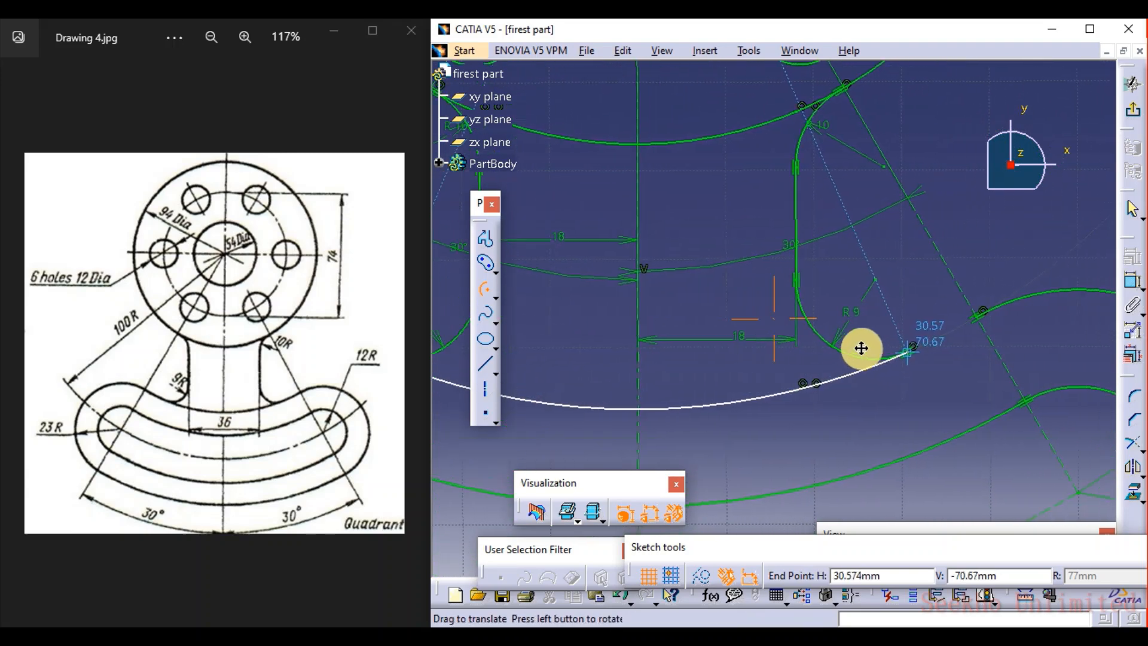
{"action": "left_click", "coordinate": [961, 316]}
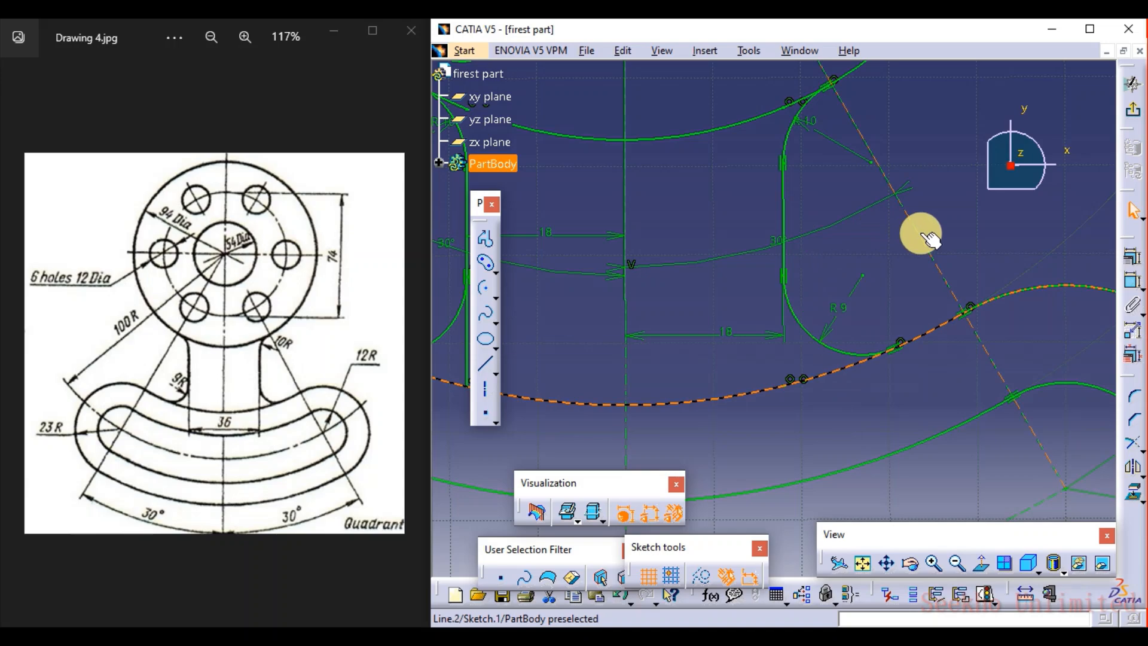
Trim away the leftover lower end of the left web line below its 9 mm corner with Quick Trim
{"action": "mouse_move", "coordinate": [811, 192]}
{"action": "middle_mouse_down"}
{"action": "mouse_move", "coordinate": [794, 174]}
{"action": "mouse_move", "coordinate": [802, 239]}
{"action": "mouse_move", "coordinate": [707, 281]}
{"action": "mouse_move", "coordinate": [827, 273]}
{"action": "mouse_move", "coordinate": [853, 213]}
{"action": "mouse_move", "coordinate": [871, 278]}
{"action": "mouse_move", "coordinate": [879, 225]}
{"action": "middle_mouse_up"}
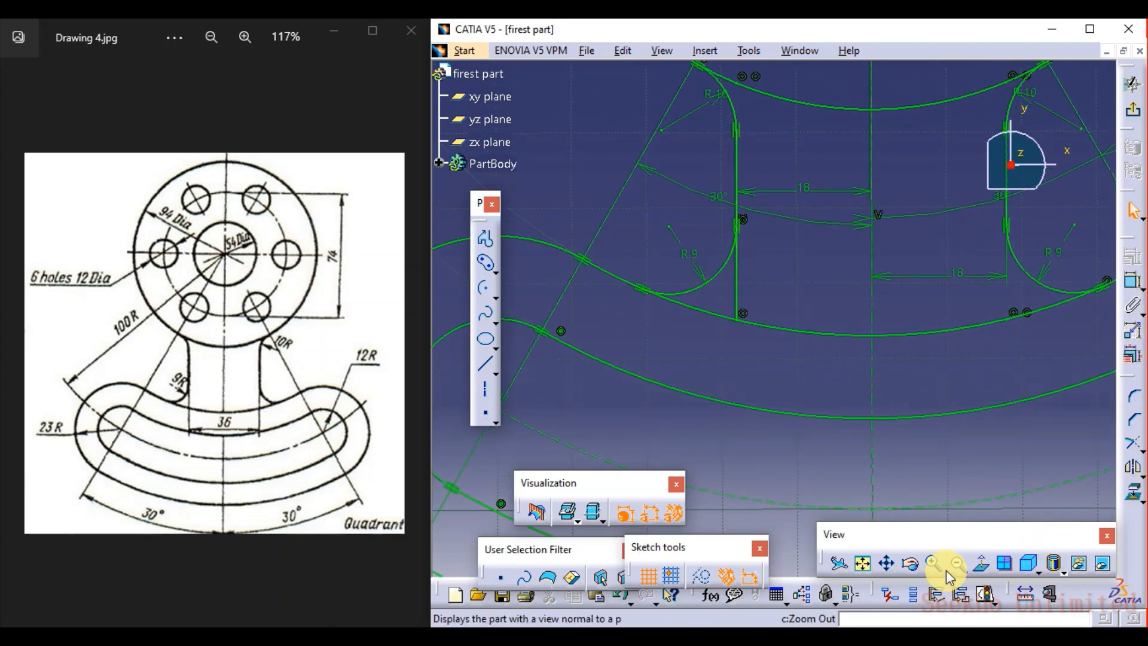
{"action": "left_click", "coordinate": [1139, 447]}
{"action": "left_click", "coordinate": [1083, 465]}
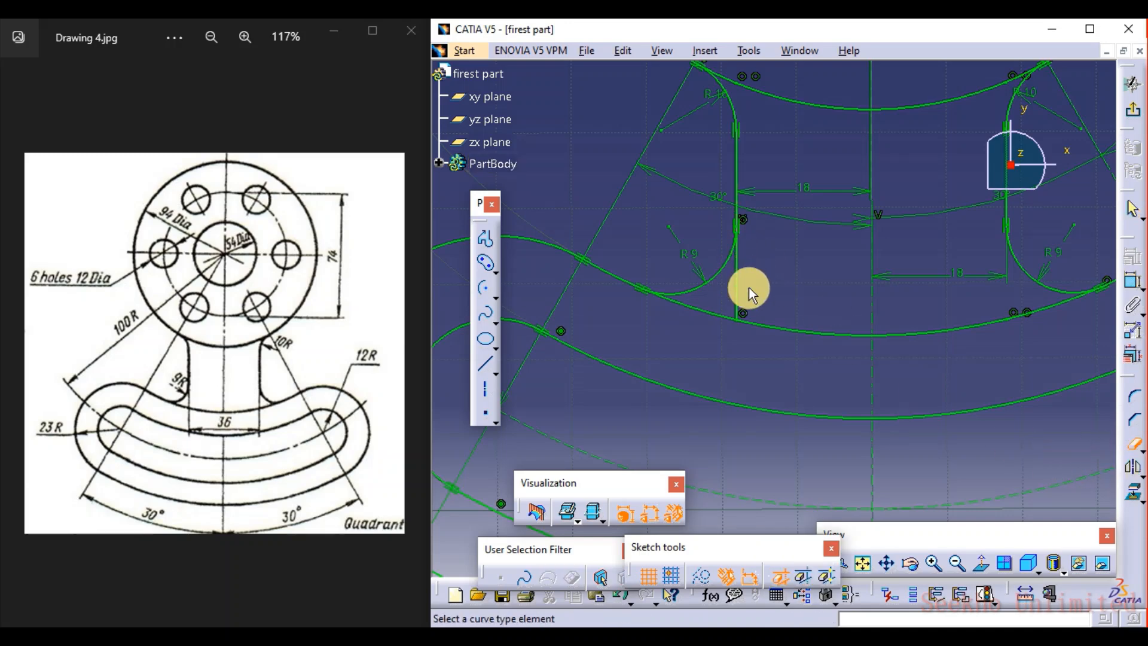
{"action": "left_click", "coordinate": [736, 296]}
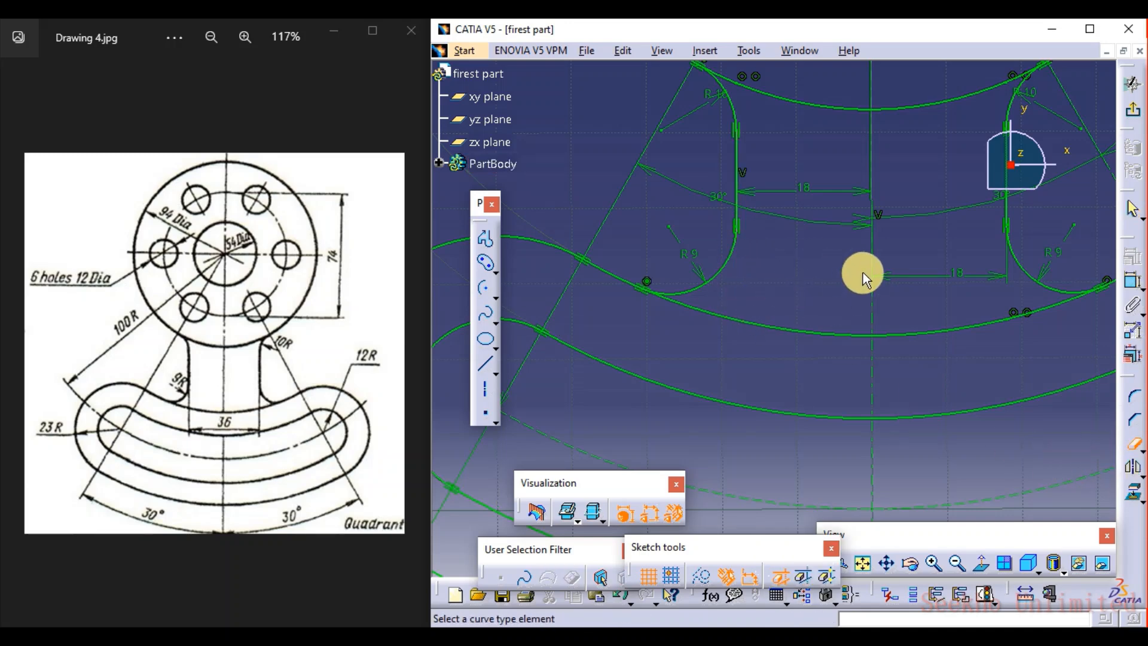
{"action": "mouse_move", "coordinate": [848, 236]}
{"action": "middle_mouse_down"}
{"action": "mouse_move", "coordinate": [835, 343]}
{"action": "mouse_move", "coordinate": [781, 308]}
{"action": "mouse_move", "coordinate": [781, 359]}
{"action": "mouse_move", "coordinate": [784, 310]}
{"action": "mouse_move", "coordinate": [808, 376]}
{"action": "mouse_move", "coordinate": [825, 343]}
{"action": "mouse_move", "coordinate": [825, 353]}
{"action": "middle_mouse_up"}
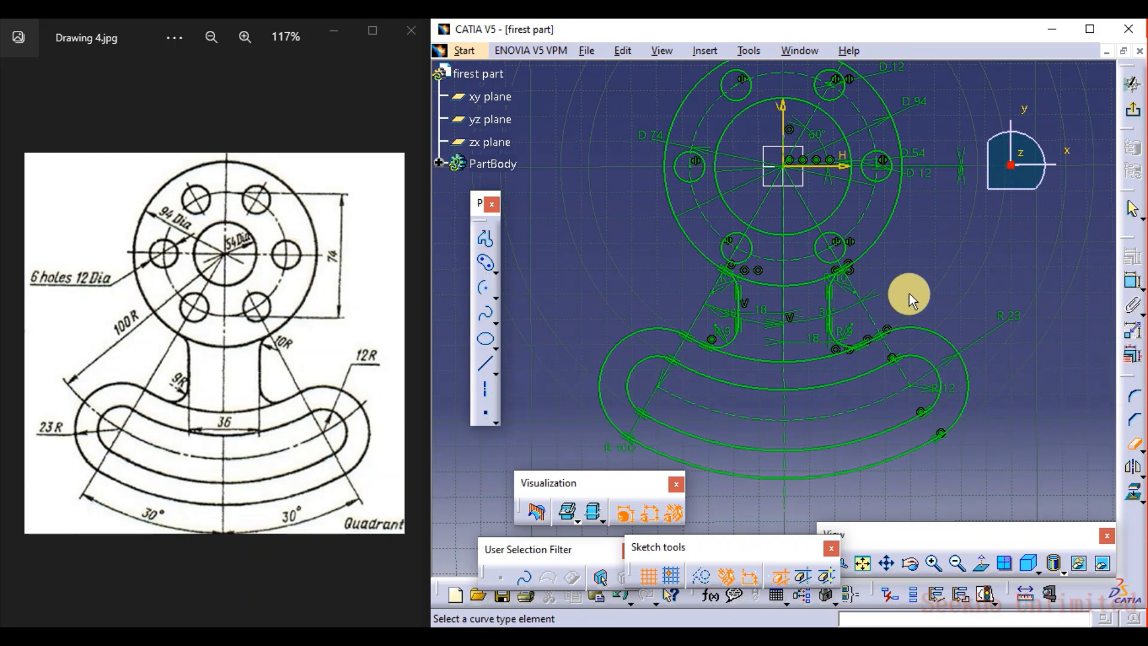
{"action": "middle_click_drag", "start_coordinate": [913, 308], "coordinate": [917, 321]}
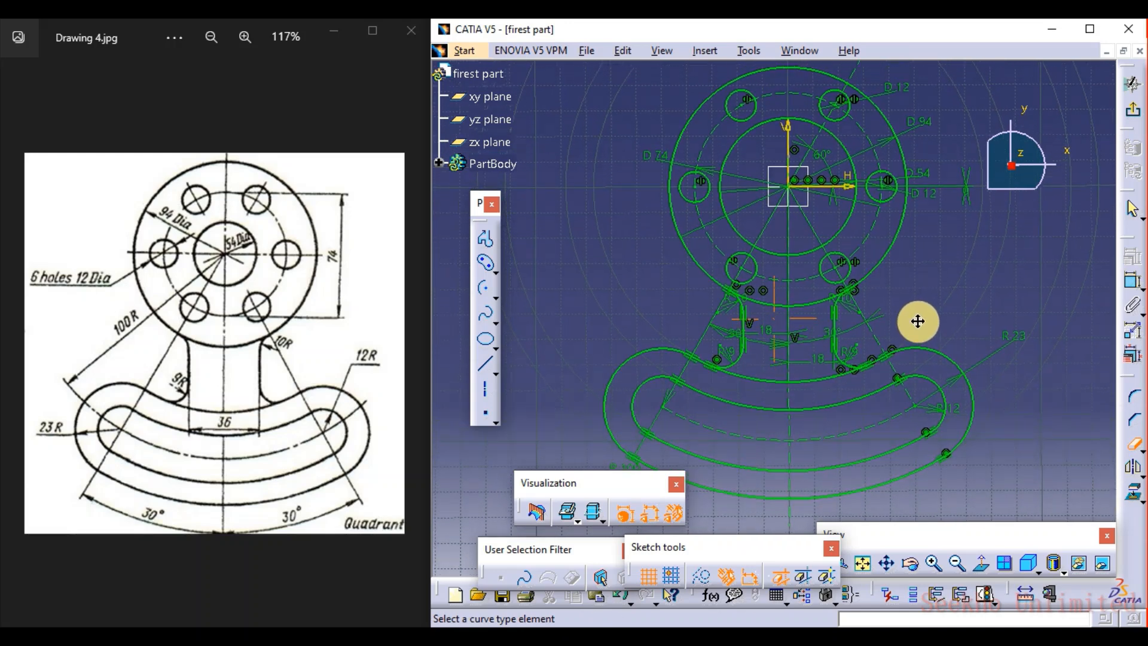
{"action": "left_click", "coordinate": [935, 603]}
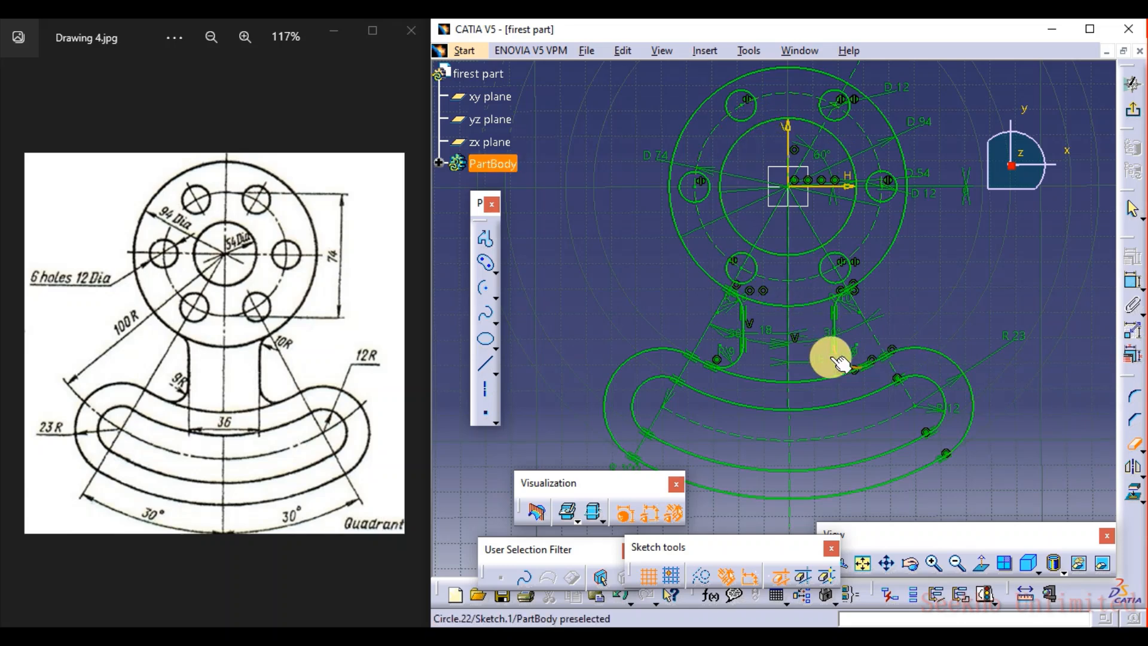
{"action": "left_click", "coordinate": [1132, 279]}
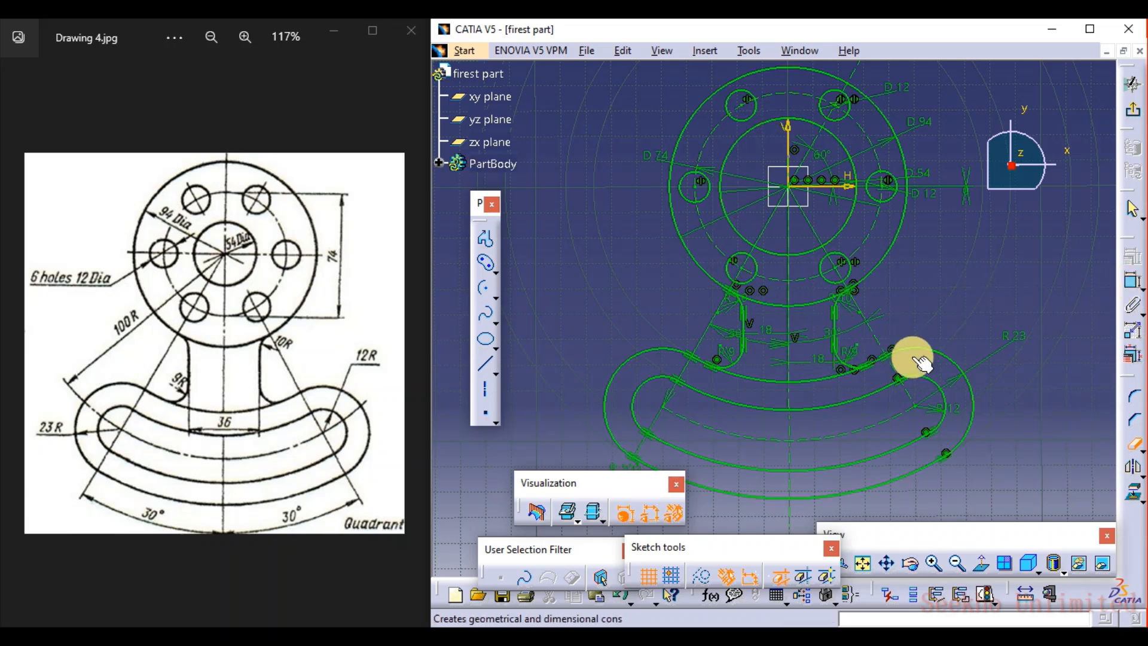
{"action": "left_click", "coordinate": [701, 576]}
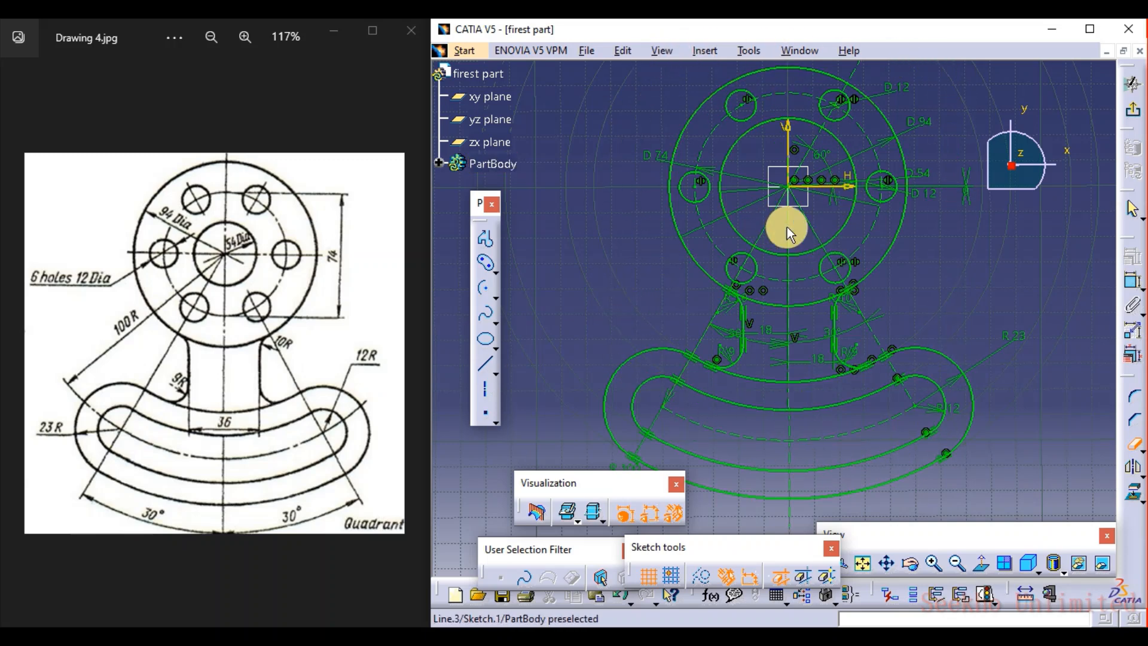
{"action": "middle_click_drag", "start_coordinate": [813, 257], "coordinate": [806, 276]}
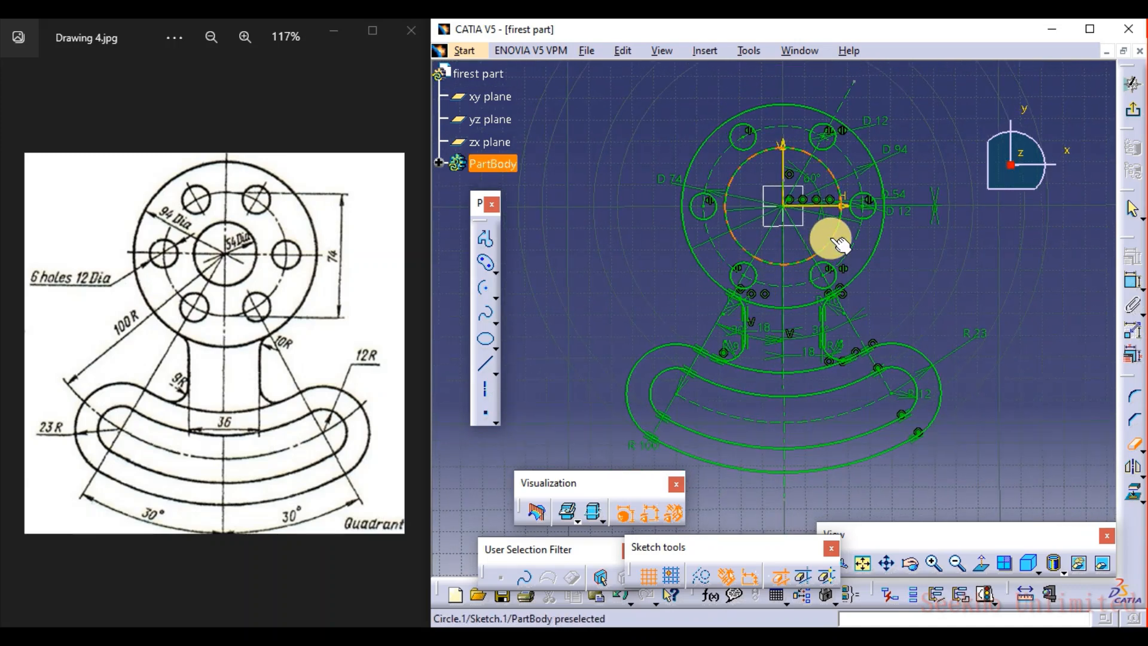
{"action": "left_click", "coordinate": [1135, 445]}
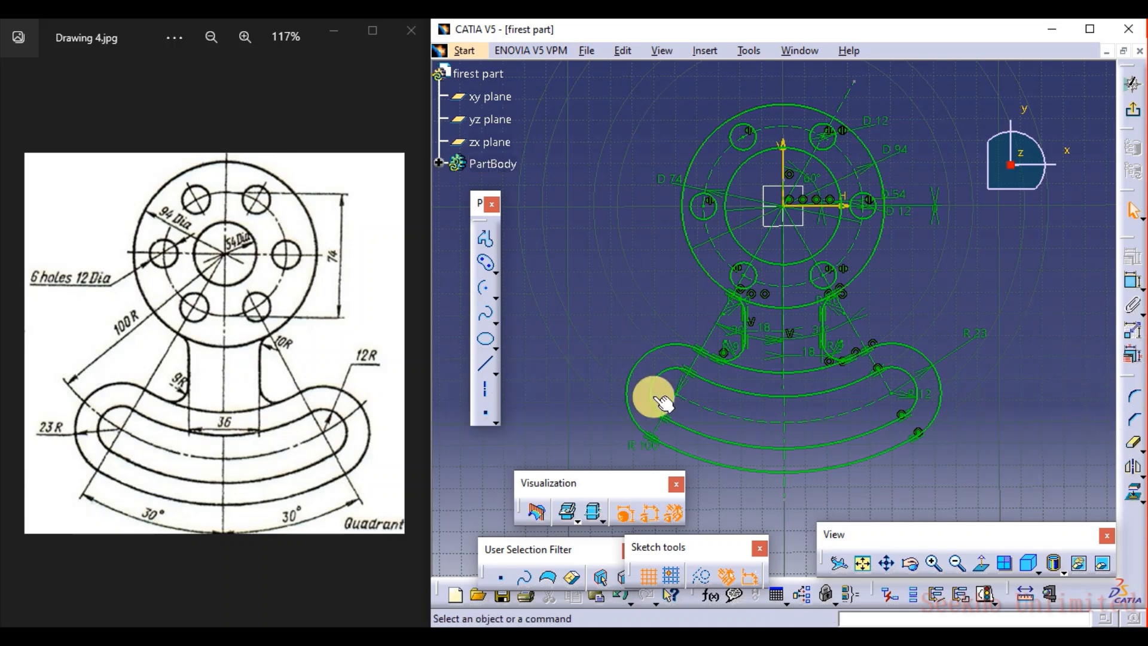